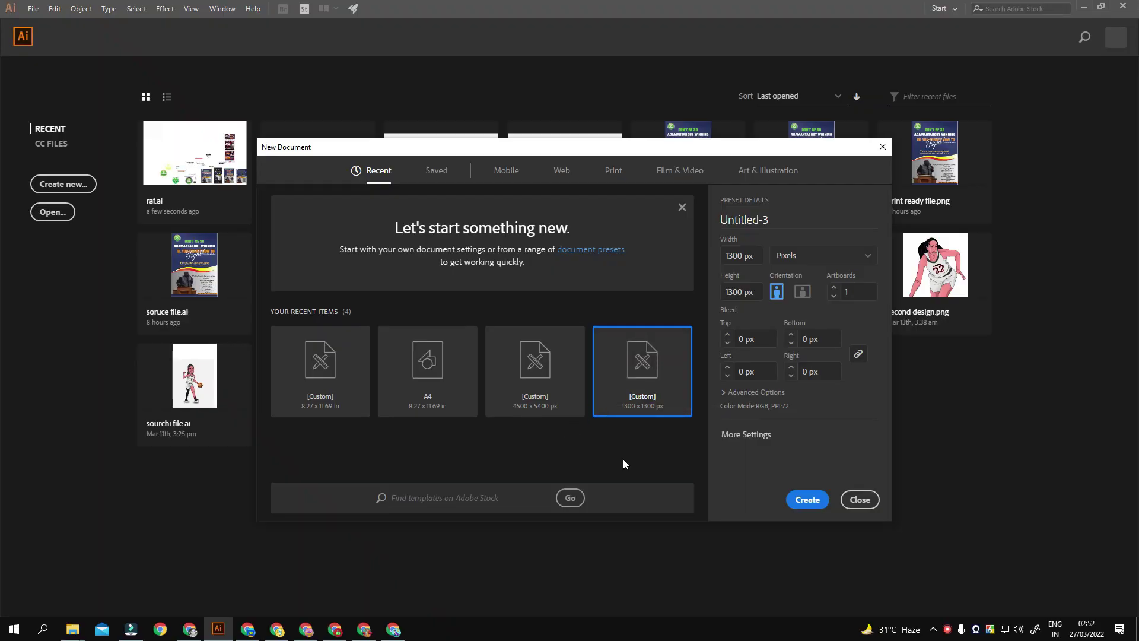
Create the 1300 × 1300 px document with Raster Effects set to High (300 ppi)
{"action": "left_click", "coordinate": [723, 392]}
{"action": "left_click", "coordinate": [765, 402]}
{"action": "left_click", "coordinate": [765, 435]}
{"action": "left_click", "coordinate": [807, 500]}
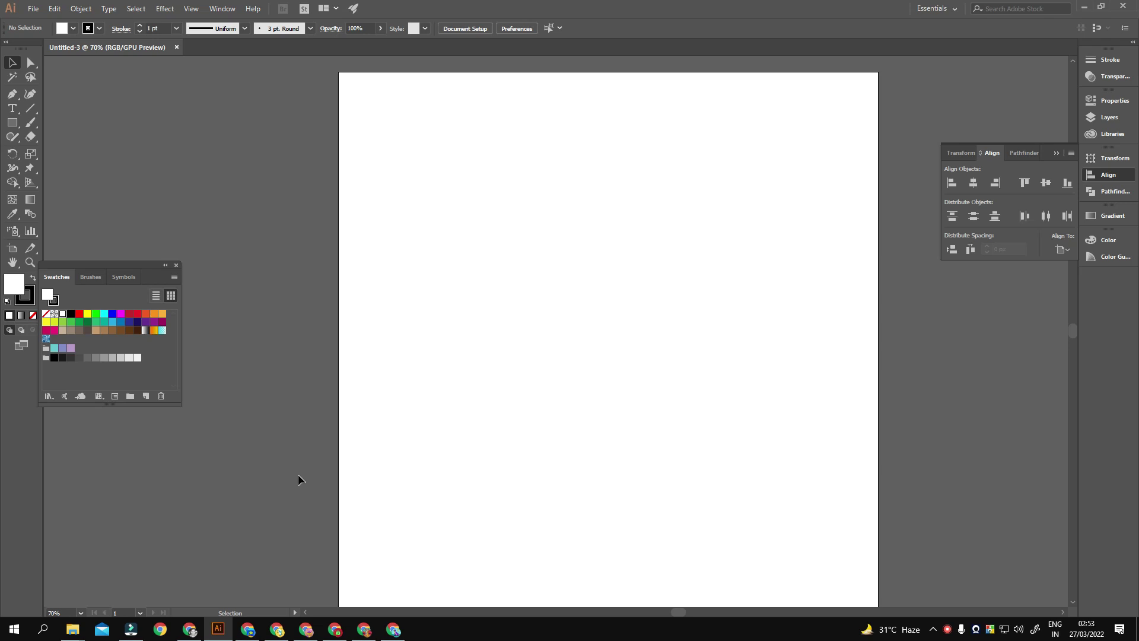
Give the Paintbrush a magenta stroke, no fill and 35% opacity, then draw a first faint stroke
{"action": "left_click_drag", "start_coordinate": [534, 404], "coordinate": [580, 428]}
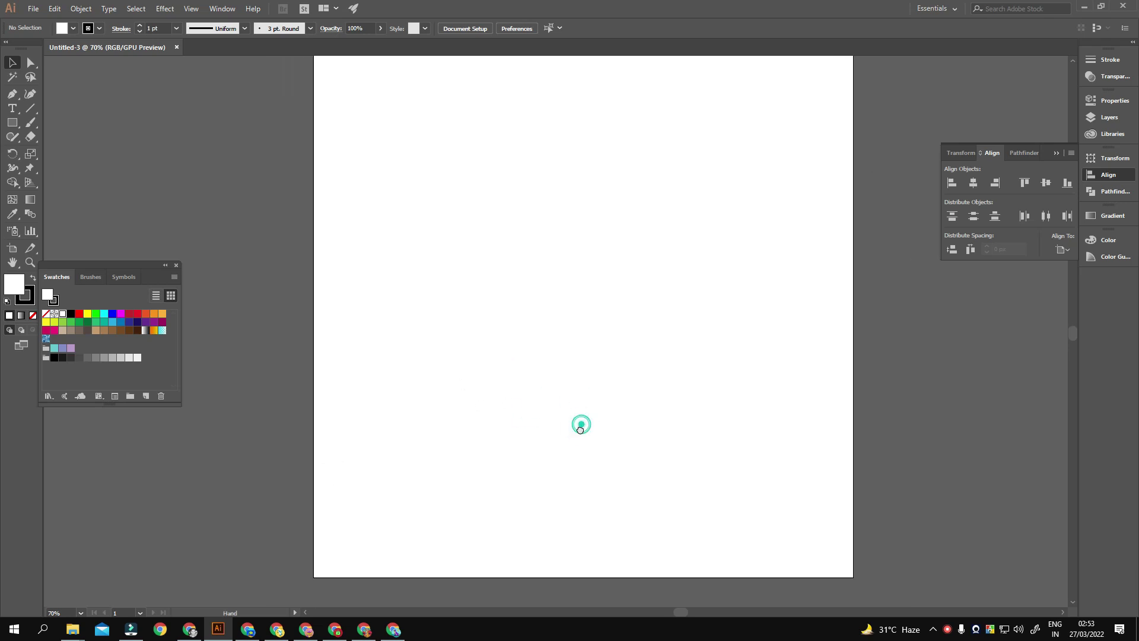
{"action": "key", "text": "b"}
{"action": "left_click", "coordinate": [104, 314]}
{"action": "left_click", "coordinate": [162, 313]}
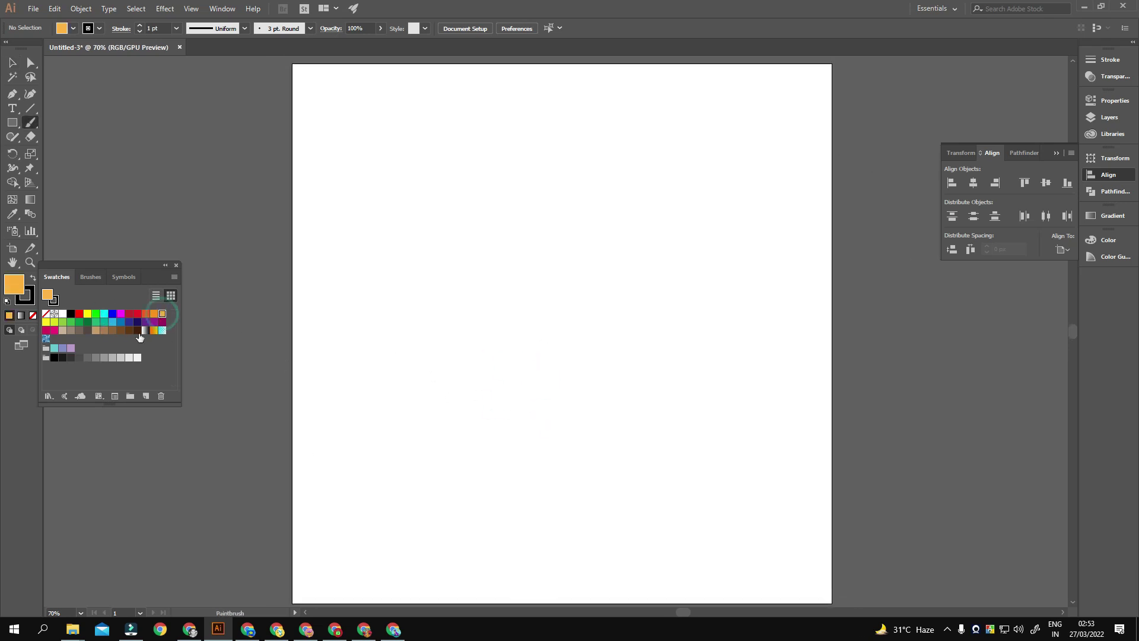
{"action": "key", "text": "shift+x"}
{"action": "left_click", "coordinate": [380, 28]}
{"action": "left_click_drag", "start_coordinate": [379, 45], "coordinate": [356, 45]}
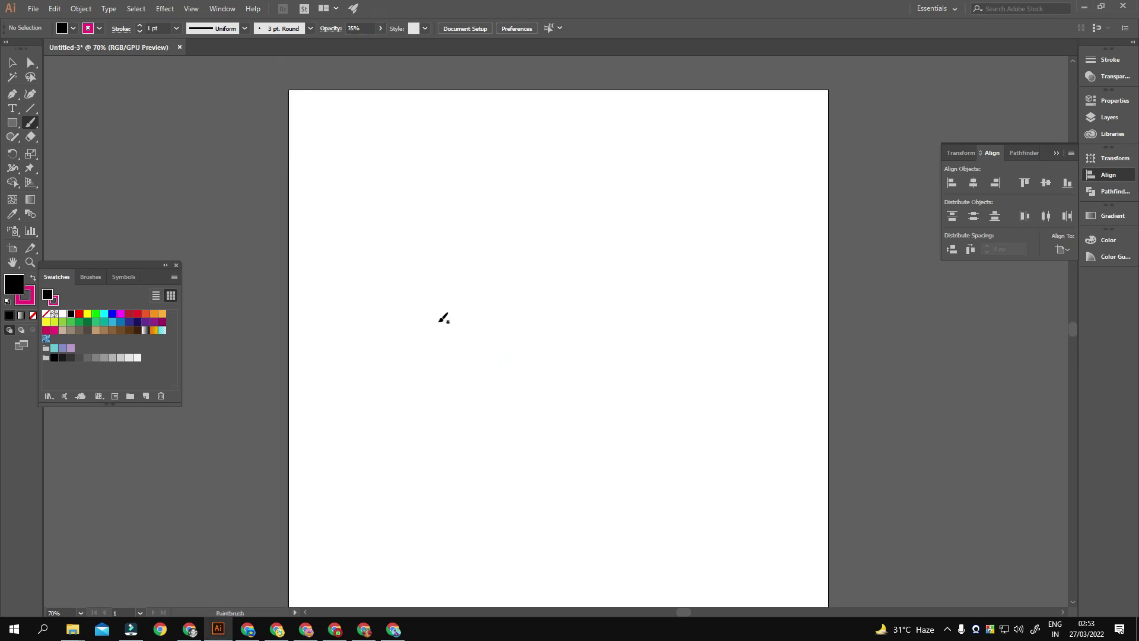
{"action": "key", "text": "slash"}
{"action": "left_click_drag", "start_coordinate": [444, 318], "coordinate": [516, 286]}
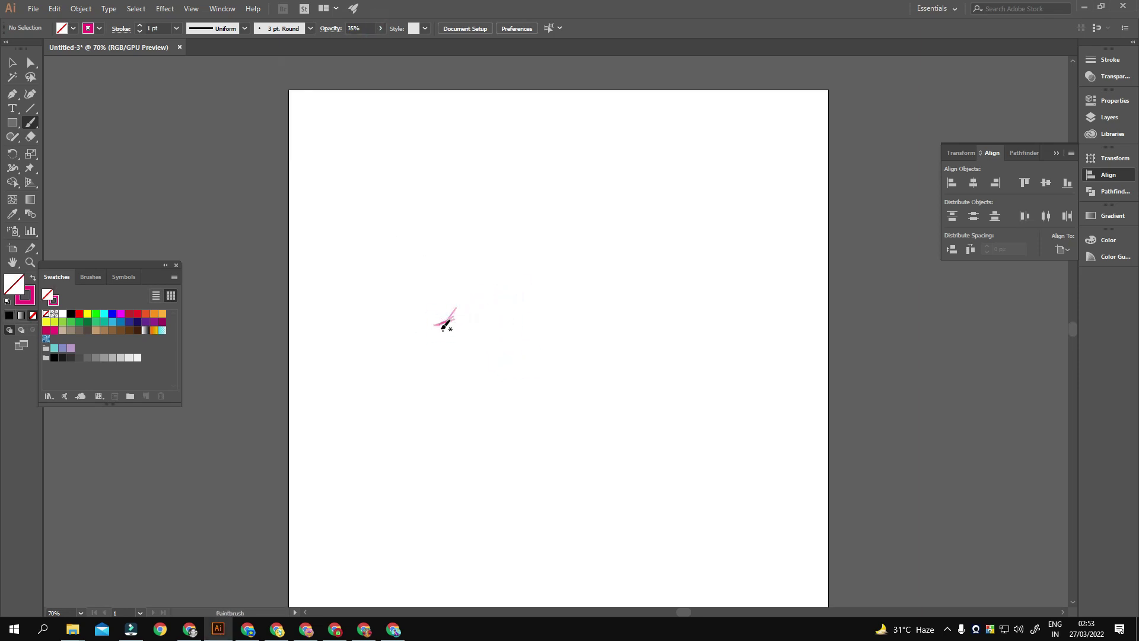
Sketch the lip line, upper lip, and the tongue's left side and bottom
{"action": "mouse_move", "coordinate": [439, 322]}
{"action": "left_mouse_down"}
{"action": "mouse_move", "coordinate": [637, 291]}
{"action": "mouse_move", "coordinate": [628, 325]}
{"action": "mouse_move", "coordinate": [599, 320]}
{"action": "mouse_move", "coordinate": [612, 265]}
{"action": "mouse_move", "coordinate": [522, 317]}
{"action": "mouse_move", "coordinate": [579, 265]}
{"action": "mouse_move", "coordinate": [658, 287]}
{"action": "mouse_move", "coordinate": [667, 316]}
{"action": "mouse_move", "coordinate": [525, 313]}
{"action": "left_mouse_up"}
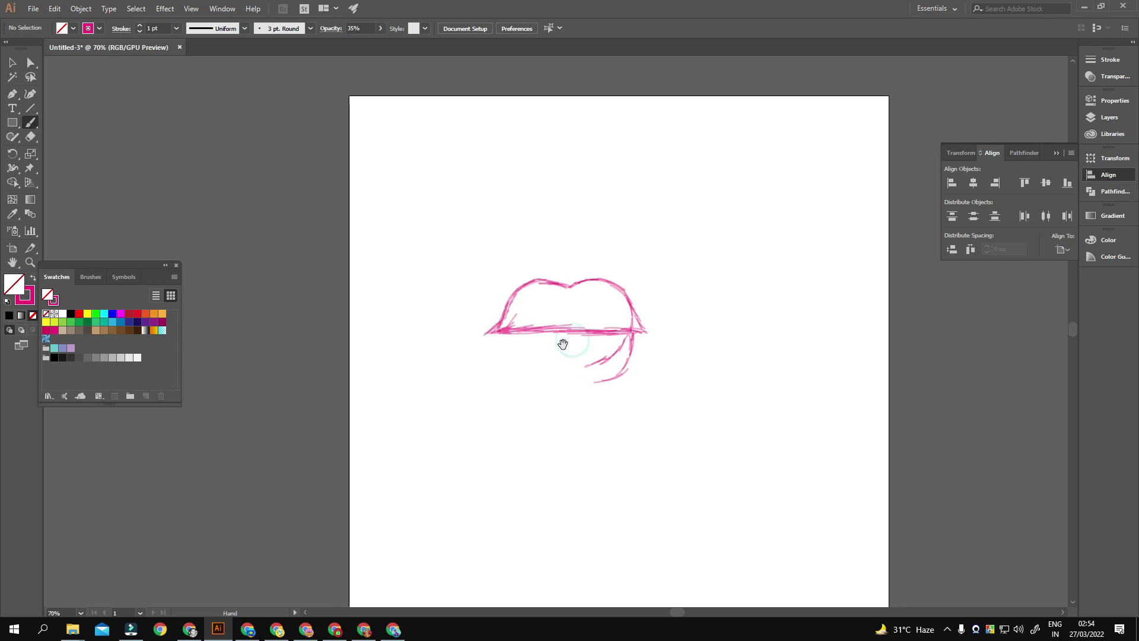
{"action": "mouse_move", "coordinate": [481, 361]}
{"action": "left_mouse_down"}
{"action": "mouse_move", "coordinate": [519, 336]}
{"action": "mouse_move", "coordinate": [587, 357]}
{"action": "mouse_move", "coordinate": [593, 344]}
{"action": "left_mouse_up"}
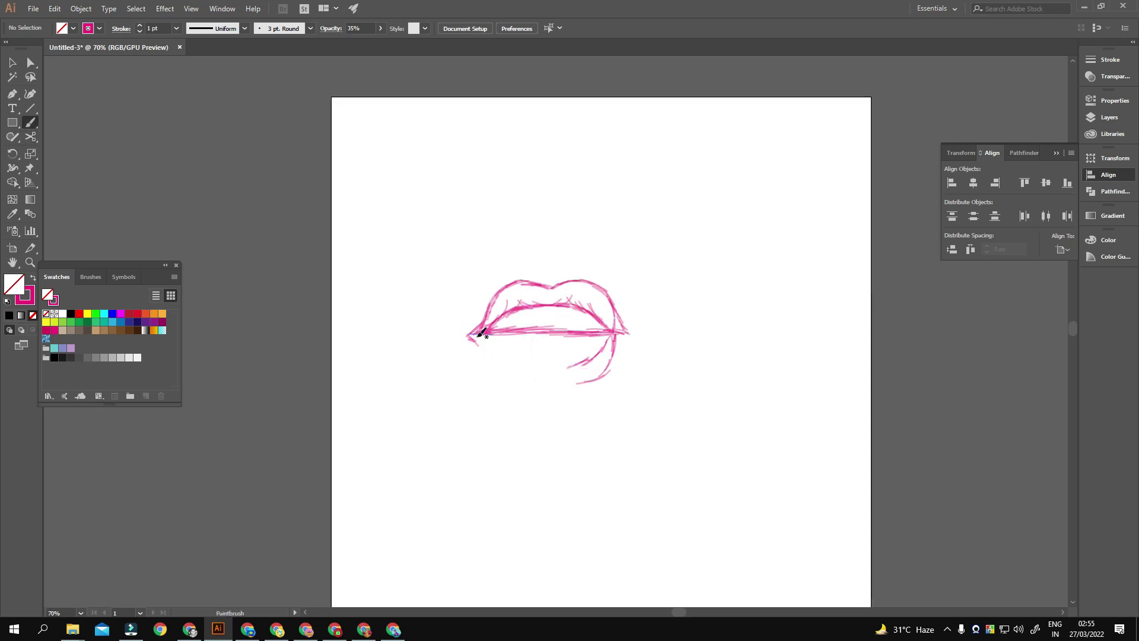
{"action": "left_click_drag", "start_coordinate": [477, 355], "coordinate": [501, 386]}
{"action": "left_click_drag", "start_coordinate": [503, 357], "coordinate": [520, 367]}
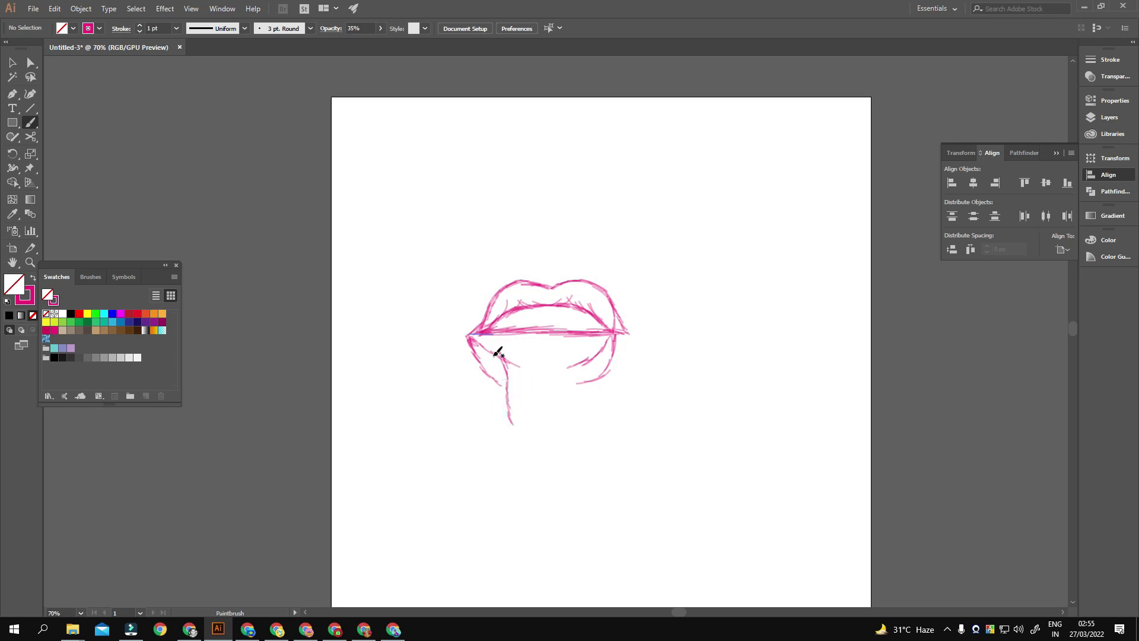
{"action": "left_click_drag", "start_coordinate": [508, 426], "coordinate": [592, 430]}
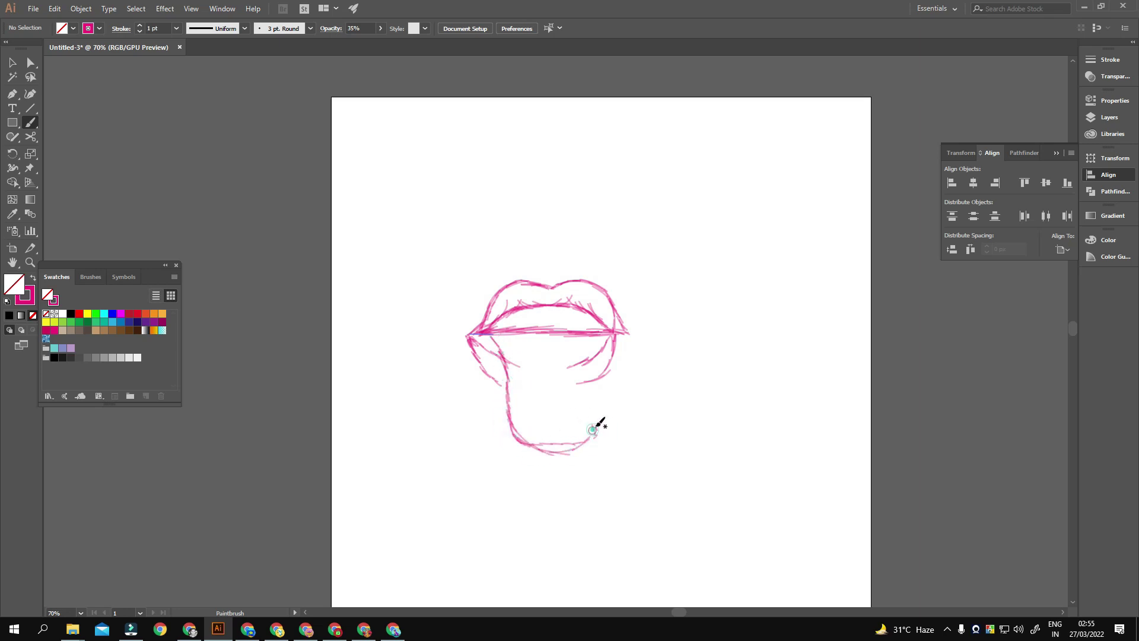
Delete the stray lip-line strokes and redraw the tongue's upper-right corner
{"action": "key", "text": "v"}
{"action": "key", "text": "Delete"}
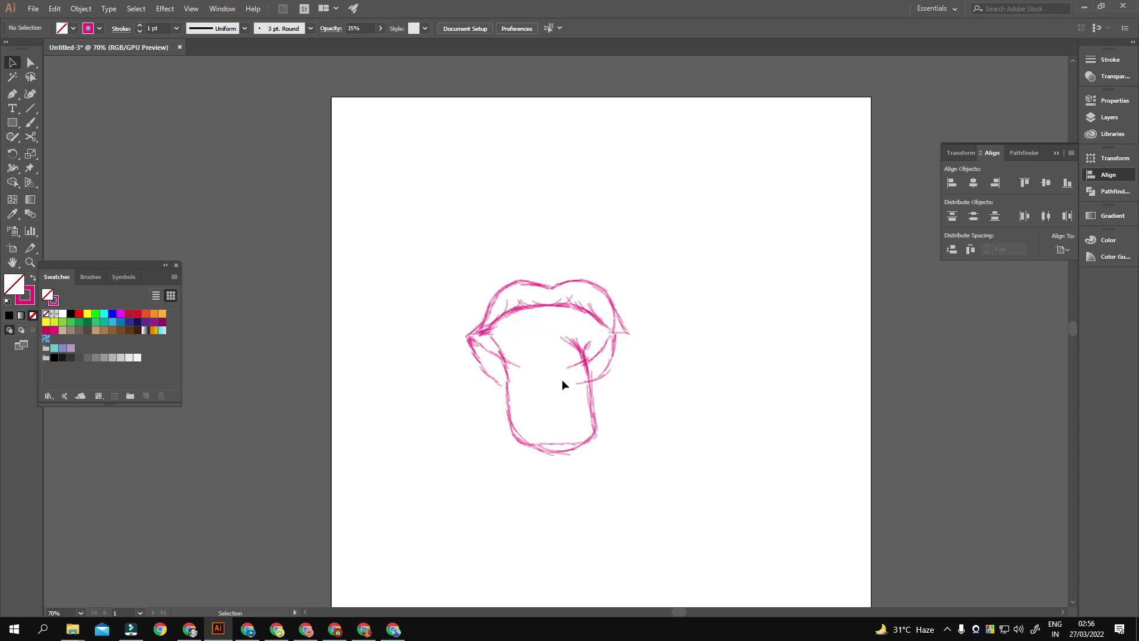
{"action": "scroll", "coordinate": [561, 379], "scroll_direction": "down", "scroll_amount": 1}
{"action": "left_click_drag", "start_coordinate": [560, 350], "coordinate": [578, 366]}
{"action": "key", "text": "b"}
{"action": "mouse_move", "coordinate": [640, 308]}
{"action": "left_mouse_down"}
{"action": "mouse_move", "coordinate": [616, 323]}
{"action": "mouse_move", "coordinate": [641, 318]}
{"action": "mouse_move", "coordinate": [626, 350]}
{"action": "left_mouse_up"}
{"action": "mouse_move", "coordinate": [534, 374]}
{"action": "left_mouse_down"}
{"action": "mouse_move", "coordinate": [548, 317]}
{"action": "mouse_move", "coordinate": [566, 302]}
{"action": "mouse_move", "coordinate": [561, 314]}
{"action": "mouse_move", "coordinate": [554, 302]}
{"action": "mouse_move", "coordinate": [596, 306]}
{"action": "left_mouse_up"}
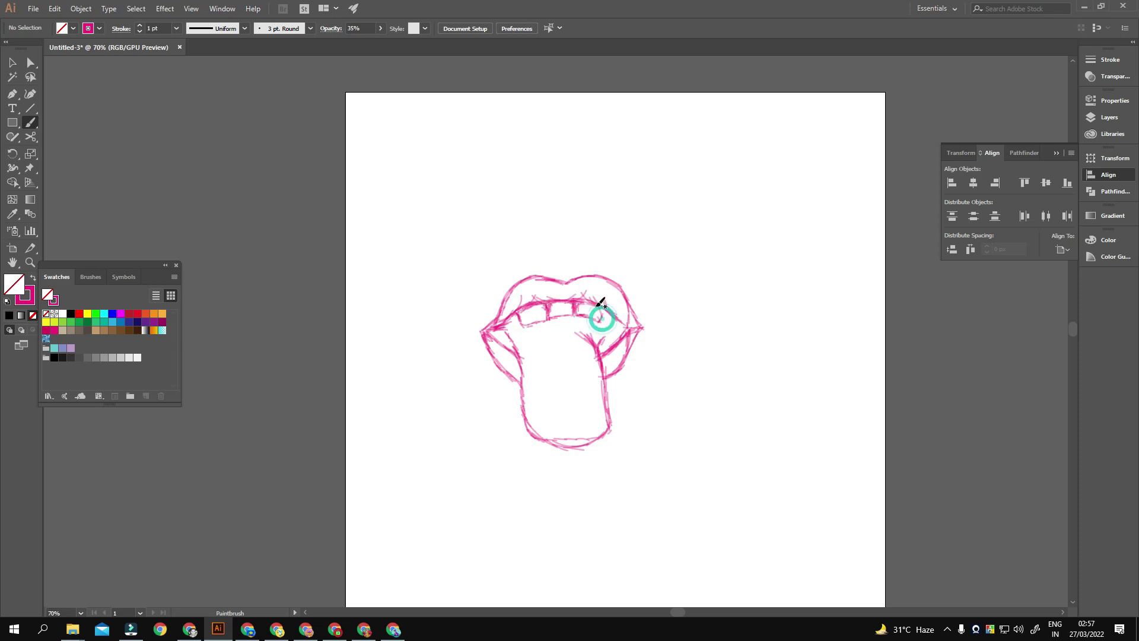
{"action": "mouse_move", "coordinate": [667, 356]}
{"action": "left_mouse_down"}
{"action": "mouse_move", "coordinate": [678, 408]}
{"action": "mouse_move", "coordinate": [690, 396]}
{"action": "left_mouse_up"}
Reinforce the lip line, the tongue's left side and its bottom edge with extra strokes
{"action": "key", "text": "b"}
{"action": "mouse_move", "coordinate": [522, 335]}
{"action": "left_mouse_down"}
{"action": "mouse_move", "coordinate": [634, 326]}
{"action": "mouse_move", "coordinate": [561, 434]}
{"action": "left_mouse_up"}
{"action": "left_click_drag", "start_coordinate": [663, 322], "coordinate": [582, 325]}
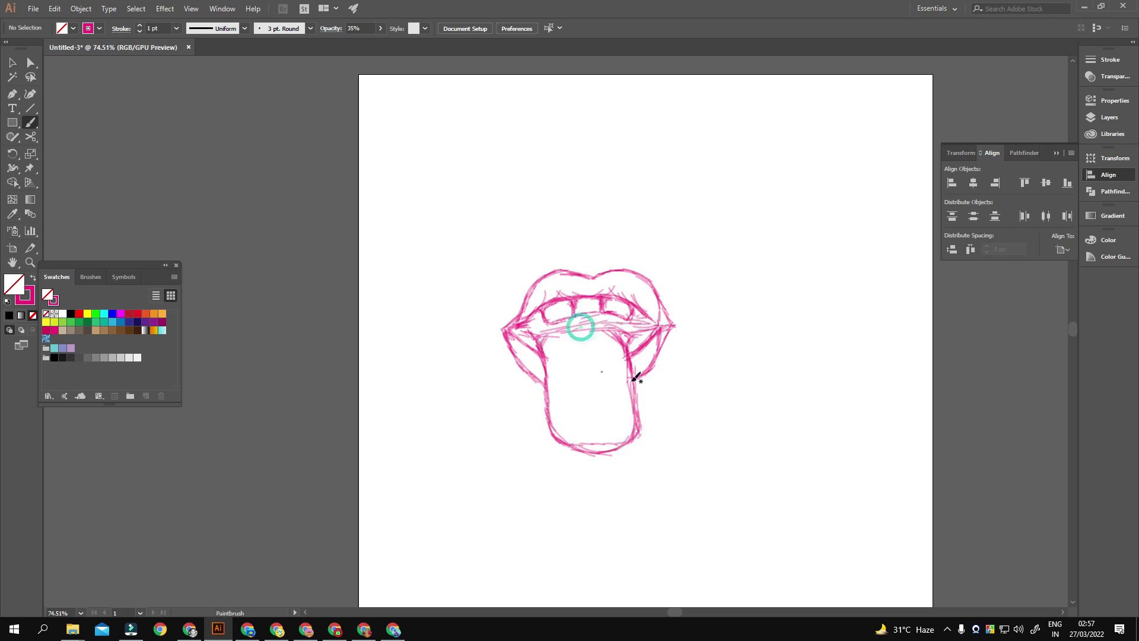
{"action": "scroll", "coordinate": [593, 380], "scroll_direction": "down", "scroll_amount": 5}
{"action": "scroll", "coordinate": [597, 391], "scroll_direction": "up", "scroll_amount": 4}
{"action": "left_click_drag", "start_coordinate": [522, 399], "coordinate": [574, 394]}
{"action": "scroll", "coordinate": [534, 409], "scroll_direction": "down", "scroll_amount": 2}
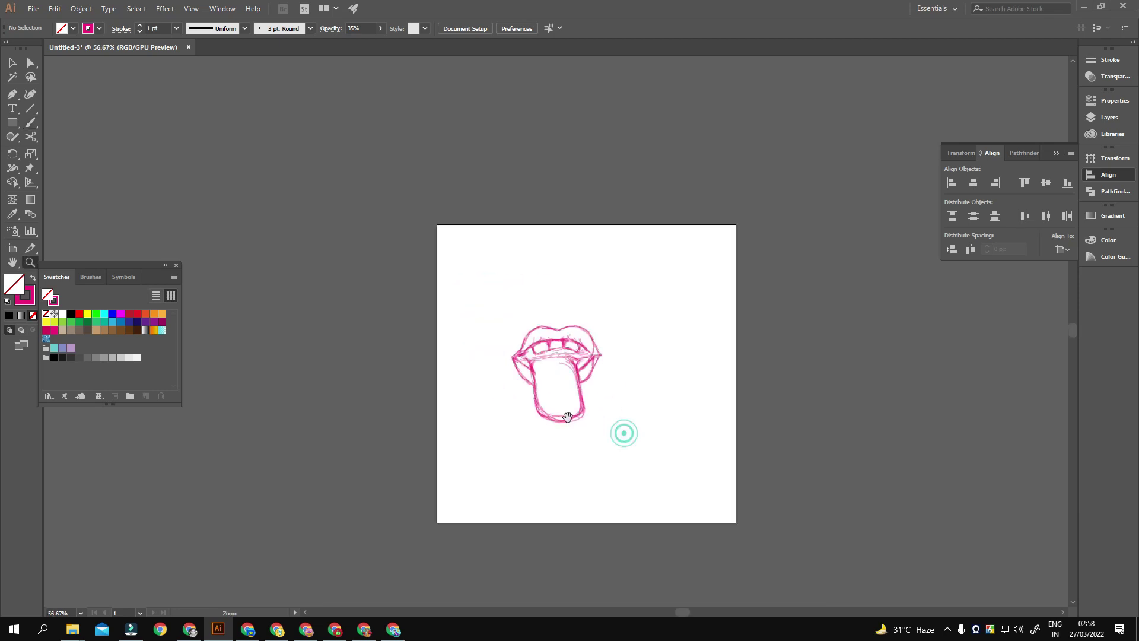
{"action": "scroll", "coordinate": [602, 427], "scroll_direction": "down", "scroll_amount": 2}
Undo a stray stroke and sketch the right hand's raised finger, palm and thumb
{"action": "key", "text": "b"}
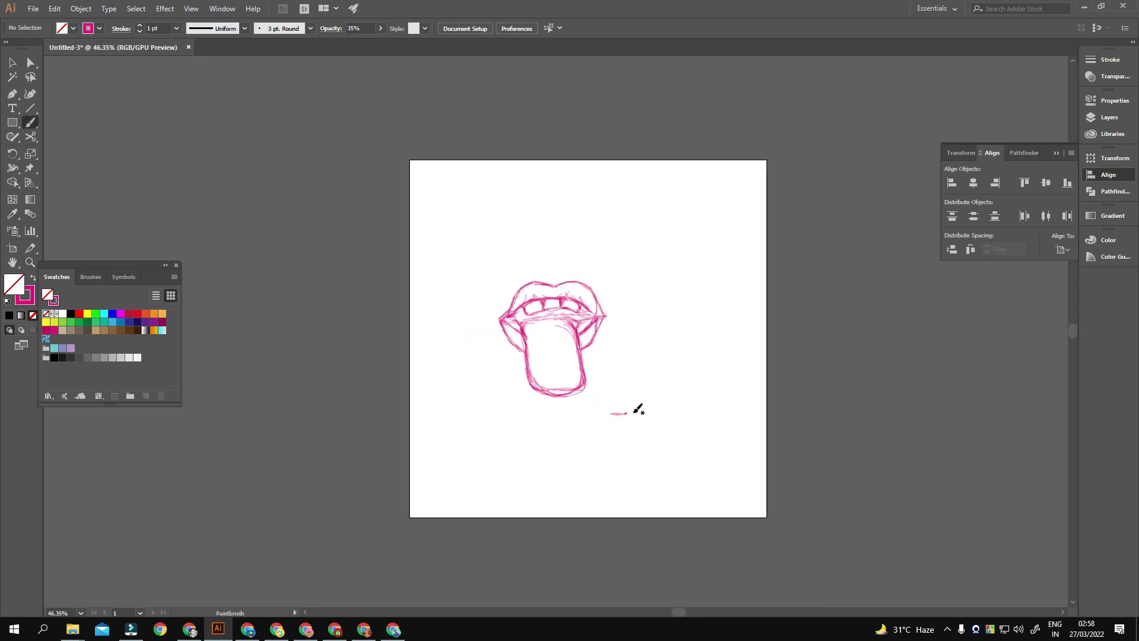
{"action": "key", "text": "ctrl+z"}
{"action": "left_click_drag", "start_coordinate": [680, 412], "coordinate": [687, 393]}
{"action": "left_click_drag", "start_coordinate": [695, 334], "coordinate": [669, 343]}
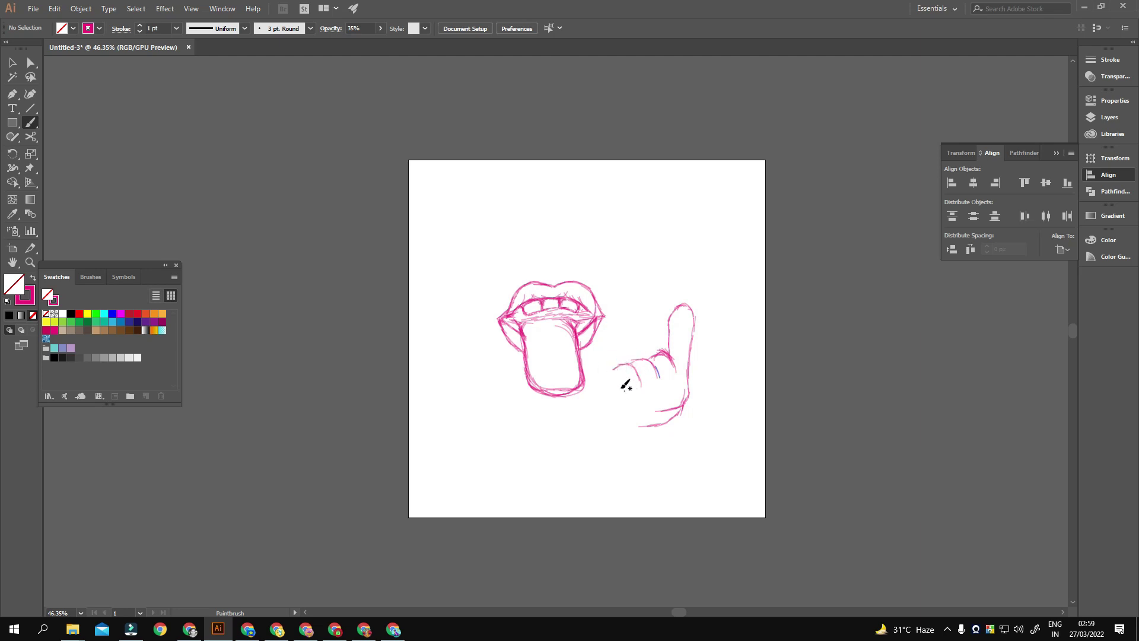
{"action": "mouse_move", "coordinate": [613, 376]}
{"action": "left_mouse_down"}
{"action": "mouse_move", "coordinate": [621, 415]}
{"action": "mouse_move", "coordinate": [675, 397]}
{"action": "mouse_move", "coordinate": [704, 367]}
{"action": "mouse_move", "coordinate": [645, 405]}
{"action": "left_mouse_up"}
Replace the upright finger strokes with a redrawn raised finger, ring-finger top and detail stroke
{"action": "left_click", "coordinate": [712, 300], "text": "ctrl"}
{"action": "key", "text": "Delete"}
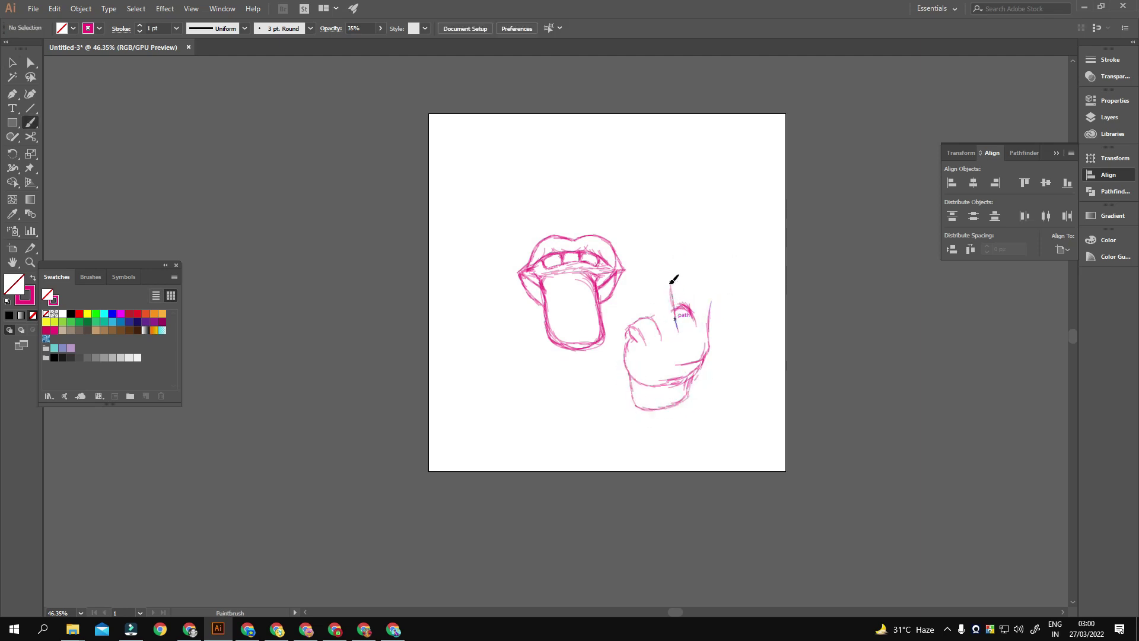
{"action": "left_click_drag", "start_coordinate": [685, 309], "coordinate": [666, 259]}
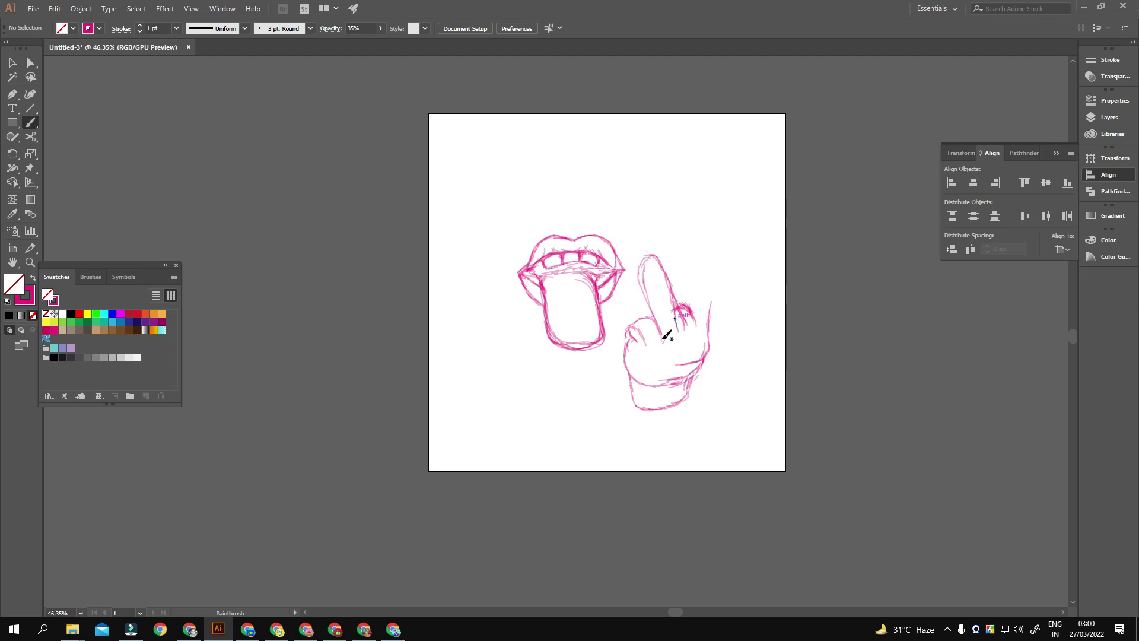
{"action": "mouse_move", "coordinate": [693, 303]}
{"action": "left_mouse_down"}
{"action": "mouse_move", "coordinate": [712, 319]}
{"action": "mouse_move", "coordinate": [698, 308]}
{"action": "mouse_move", "coordinate": [769, 277]}
{"action": "left_mouse_up"}
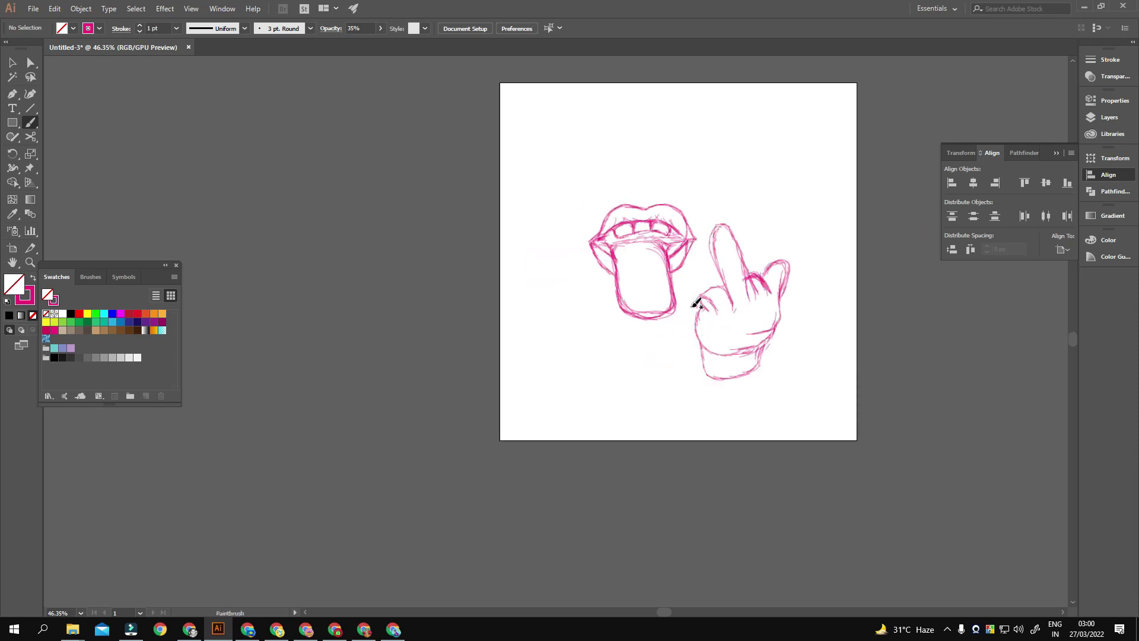
{"action": "mouse_move", "coordinate": [707, 311]}
{"action": "left_mouse_down"}
{"action": "mouse_move", "coordinate": [725, 310]}
{"action": "mouse_move", "coordinate": [609, 381]}
{"action": "left_mouse_up"}
Sketch the left hand's raised middle finger and the right side of its fist
{"action": "mouse_move", "coordinate": [554, 344]}
{"action": "left_mouse_down"}
{"action": "mouse_move", "coordinate": [570, 315]}
{"action": "mouse_move", "coordinate": [583, 325]}
{"action": "mouse_move", "coordinate": [594, 238]}
{"action": "mouse_move", "coordinate": [608, 303]}
{"action": "left_mouse_up"}
{"action": "left_click_drag", "start_coordinate": [608, 304], "coordinate": [591, 358]}
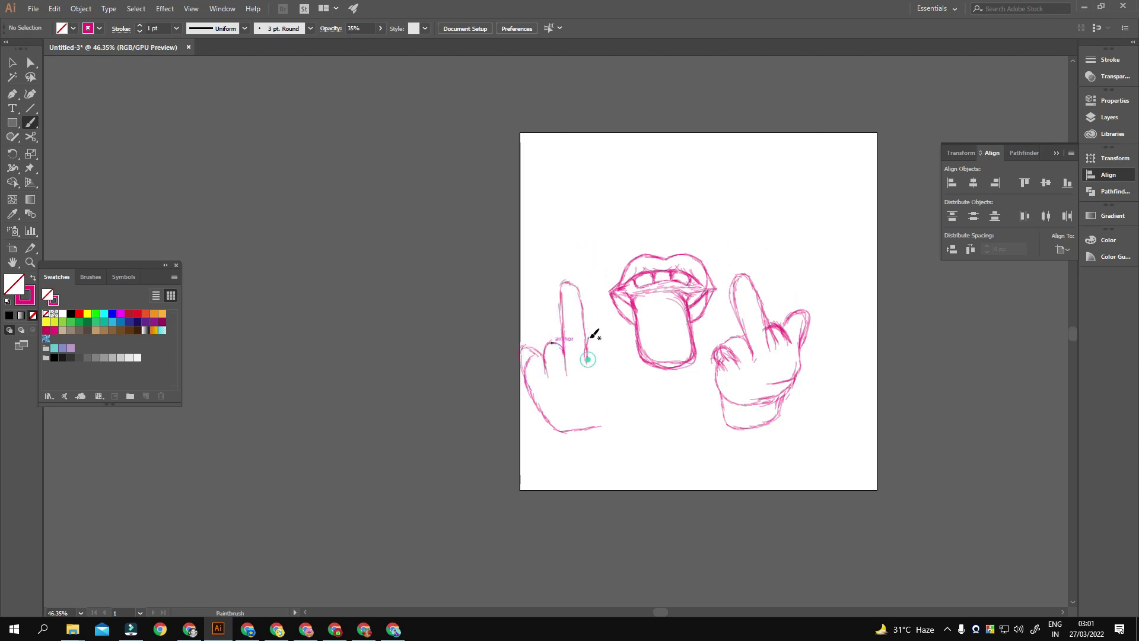
{"action": "scroll", "coordinate": [607, 347], "scroll_direction": "up", "scroll_amount": 1}
{"action": "scroll", "coordinate": [596, 379], "scroll_direction": "left", "scroll_amount": 2}
{"action": "scroll", "coordinate": [596, 379], "scroll_direction": "down", "scroll_amount": 1}
{"action": "scroll", "coordinate": [575, 348], "scroll_direction": "up", "scroll_amount": 1}
{"action": "scroll", "coordinate": [576, 348], "scroll_direction": "right", "scroll_amount": 1}
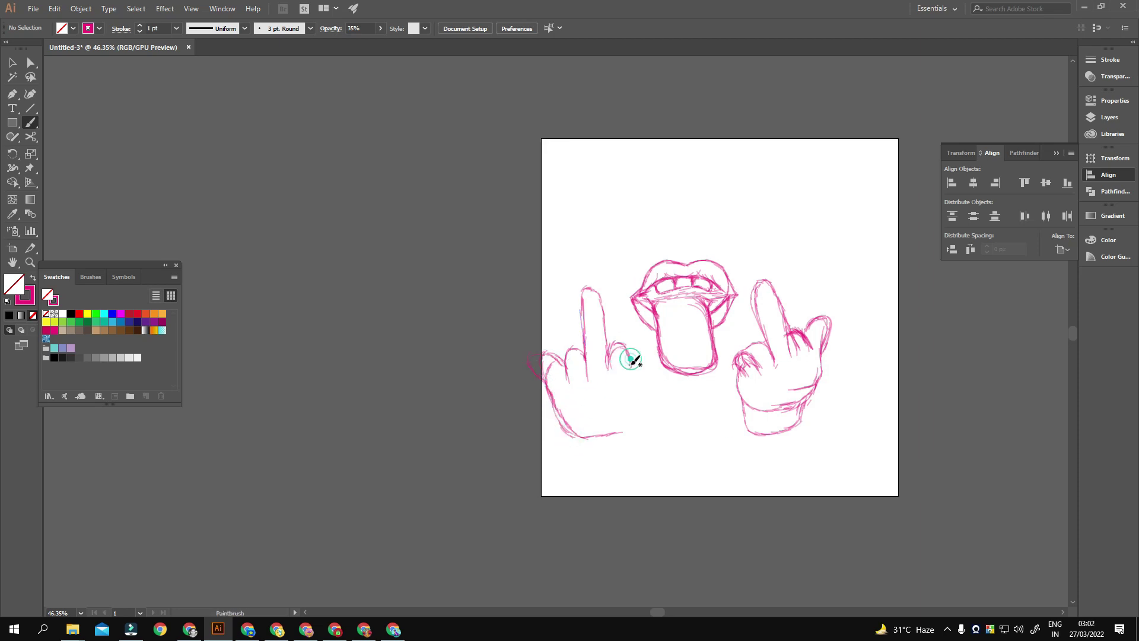
{"action": "mouse_move", "coordinate": [629, 366]}
{"action": "left_mouse_down"}
{"action": "mouse_move", "coordinate": [623, 433]}
{"action": "mouse_move", "coordinate": [687, 402]}
{"action": "mouse_move", "coordinate": [635, 427]}
{"action": "left_mouse_up"}
{"action": "scroll", "coordinate": [668, 342], "scroll_direction": "down", "scroll_amount": 2}
{"action": "scroll", "coordinate": [668, 342], "scroll_direction": "left", "scroll_amount": 2}
{"action": "scroll", "coordinate": [640, 358], "scroll_direction": "up", "scroll_amount": 2}
{"action": "scroll", "coordinate": [620, 344], "scroll_direction": "left", "scroll_amount": 2}
{"action": "scroll", "coordinate": [621, 344], "scroll_direction": "down", "scroll_amount": 1}
{"action": "scroll", "coordinate": [622, 342], "scroll_direction": "up", "scroll_amount": 2}
{"action": "scroll", "coordinate": [621, 342], "scroll_direction": "right", "scroll_amount": 2}
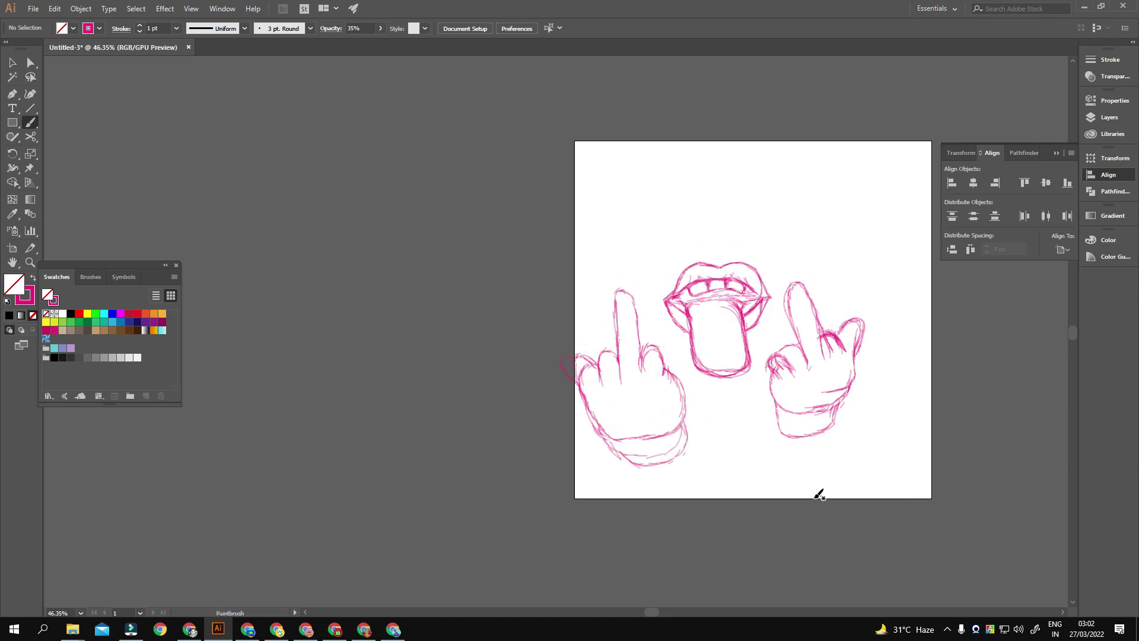
Delete the left hand sketch and its leftover strokes
{"action": "key", "text": "v"}
{"action": "left_click_drag", "start_coordinate": [508, 294], "coordinate": [641, 401]}
{"action": "key", "text": "Delete"}
{"action": "left_click_drag", "start_coordinate": [609, 344], "coordinate": [682, 447]}
{"action": "key", "text": "Delete"}
Copy the right hand to the left side and reflect the copy
{"action": "left_click_drag", "start_coordinate": [886, 279], "coordinate": [774, 449]}
{"action": "scroll", "coordinate": [771, 383], "scroll_direction": "up", "scroll_amount": 5}
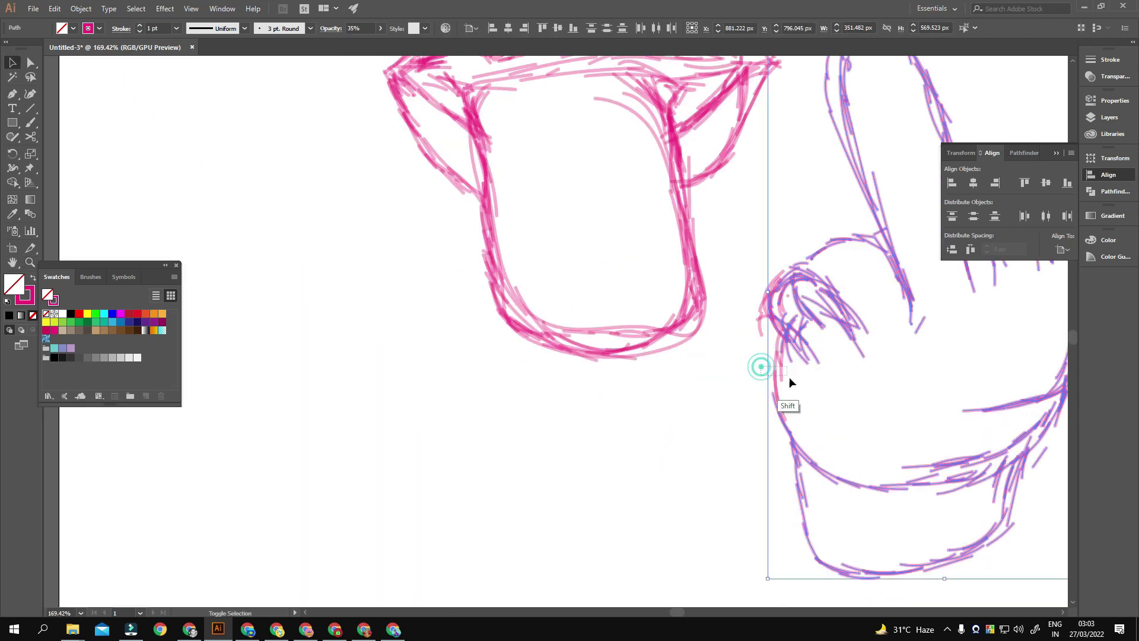
{"action": "mouse_move", "coordinate": [775, 293]}
{"action": "left_mouse_down"}
{"action": "mouse_move", "coordinate": [655, 332]}
{"action": "mouse_move", "coordinate": [617, 308]}
{"action": "mouse_move", "coordinate": [610, 334]}
{"action": "left_mouse_up"}
{"action": "scroll", "coordinate": [788, 310], "scroll_direction": "down", "scroll_amount": 5}
{"action": "right_click", "coordinate": [627, 301]}
{"action": "left_click", "coordinate": [522, 518]}
Move the whole sketch to the centre of the artboard
{"action": "key", "text": "ctrl+a"}
{"action": "left_click_drag", "start_coordinate": [676, 249], "coordinate": [712, 249]}
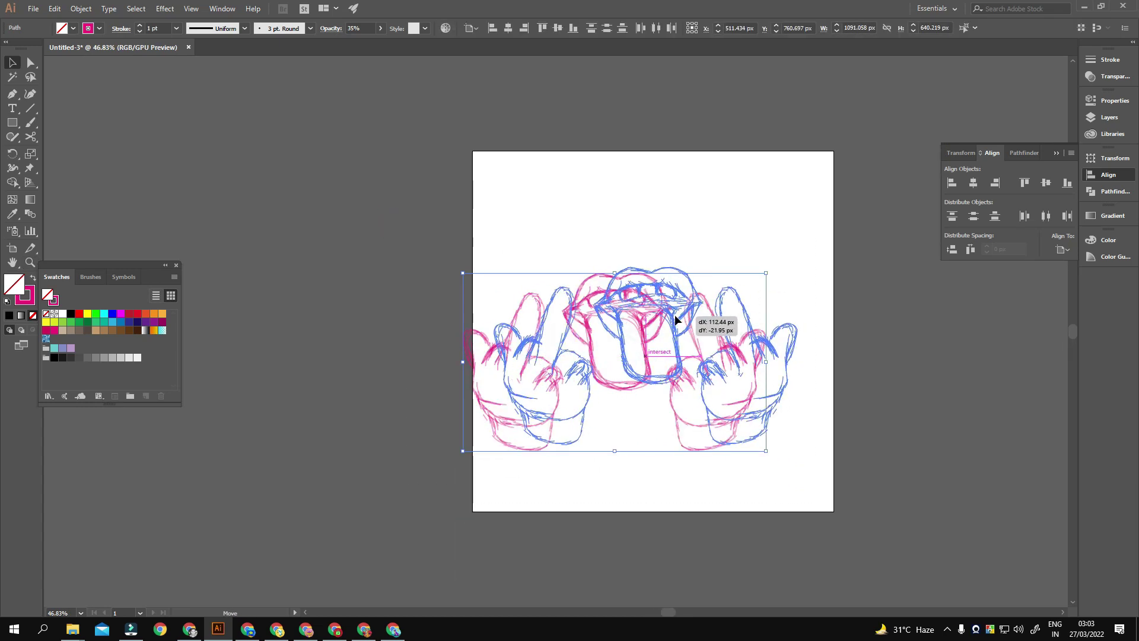
{"action": "key", "text": "ctrl+shift+a"}
{"action": "left_click_drag", "start_coordinate": [758, 285], "coordinate": [701, 342]}
{"action": "left_click_drag", "start_coordinate": [628, 402], "coordinate": [618, 452]}
{"action": "key", "text": "b"}
{"action": "scroll", "coordinate": [574, 384], "scroll_direction": "down", "scroll_amount": 2}
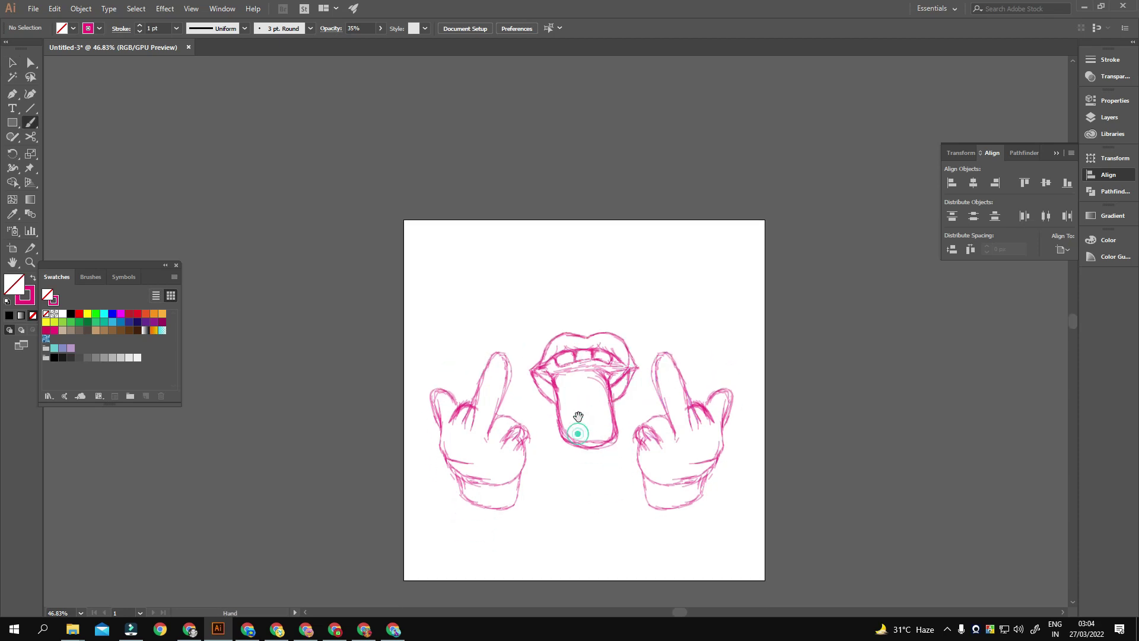
{"action": "key", "text": "v"}
{"action": "key", "text": "ctrl+a"}
{"action": "key", "text": "ctrl+shift+a"}
Fade and lock Layer 1, make Layer 2 active, and set a green stroke colour
{"action": "left_click", "coordinate": [1109, 117]}
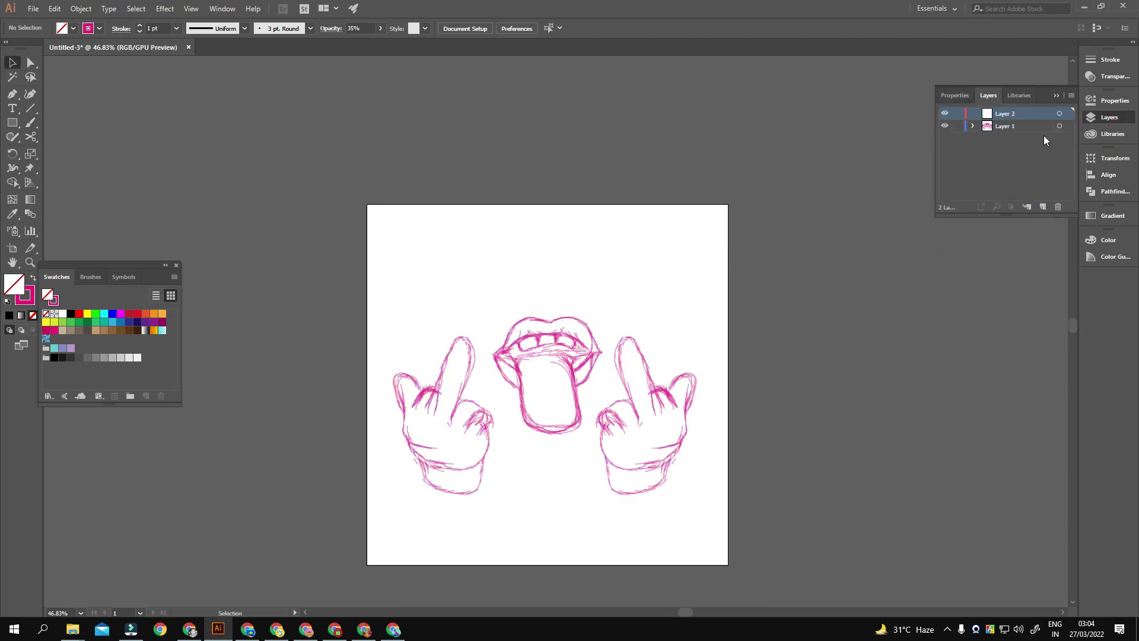
{"action": "key", "text": "ctrl+a"}
{"action": "left_click", "coordinate": [525, 294]}
{"action": "left_click", "coordinate": [957, 126]}
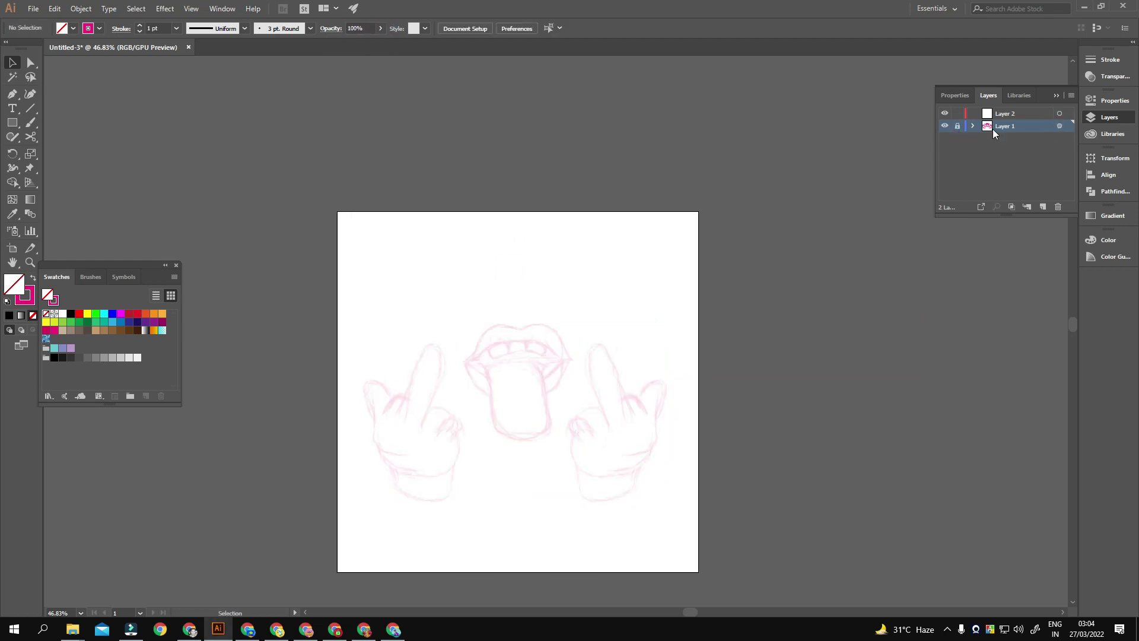
{"action": "left_click", "coordinate": [1004, 113]}
{"action": "scroll", "coordinate": [637, 401], "scroll_direction": "up", "scroll_amount": 2}
{"action": "left_click", "coordinate": [137, 313]}
{"action": "left_click", "coordinate": [95, 313]}
{"action": "left_click", "coordinate": [33, 277]}
Trace the tongue outline, the left lip corner and the upper lip in green
{"action": "key", "text": "b"}
{"action": "mouse_move", "coordinate": [534, 375]}
{"action": "left_mouse_down"}
{"action": "mouse_move", "coordinate": [501, 386]}
{"action": "mouse_move", "coordinate": [510, 370]}
{"action": "left_mouse_up"}
{"action": "mouse_move", "coordinate": [485, 311]}
{"action": "left_mouse_down"}
{"action": "mouse_move", "coordinate": [574, 350]}
{"action": "mouse_move", "coordinate": [576, 392]}
{"action": "mouse_move", "coordinate": [562, 394]}
{"action": "left_mouse_up"}
{"action": "key", "text": "ctrl+a"}
{"action": "left_click_drag", "start_coordinate": [514, 284], "coordinate": [495, 273]}
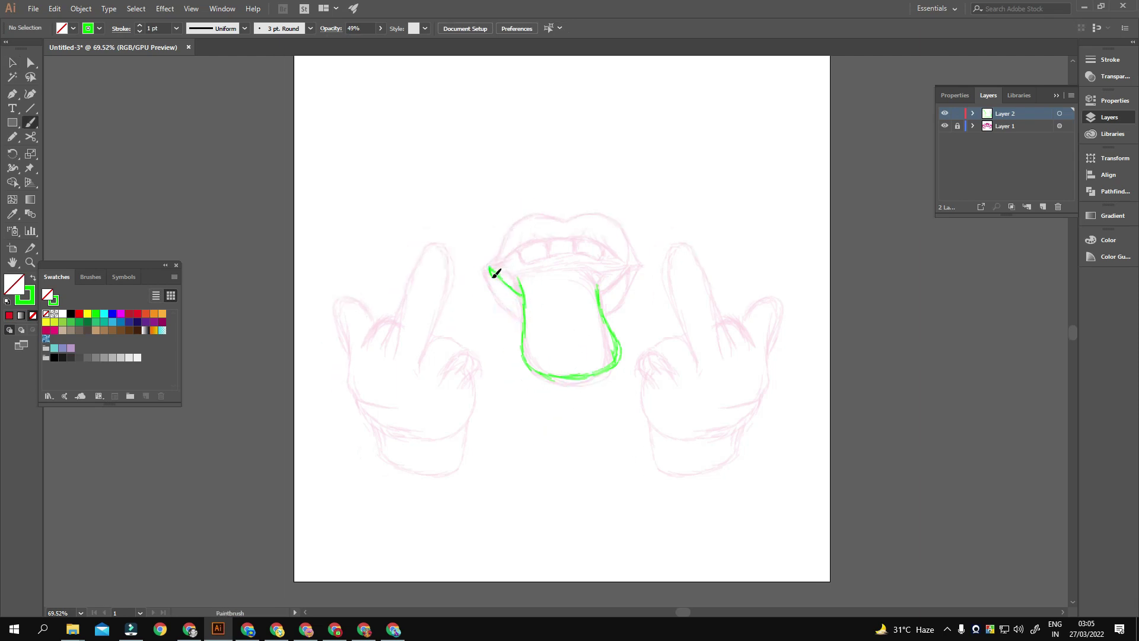
{"action": "left_click_drag", "start_coordinate": [515, 218], "coordinate": [632, 231]}
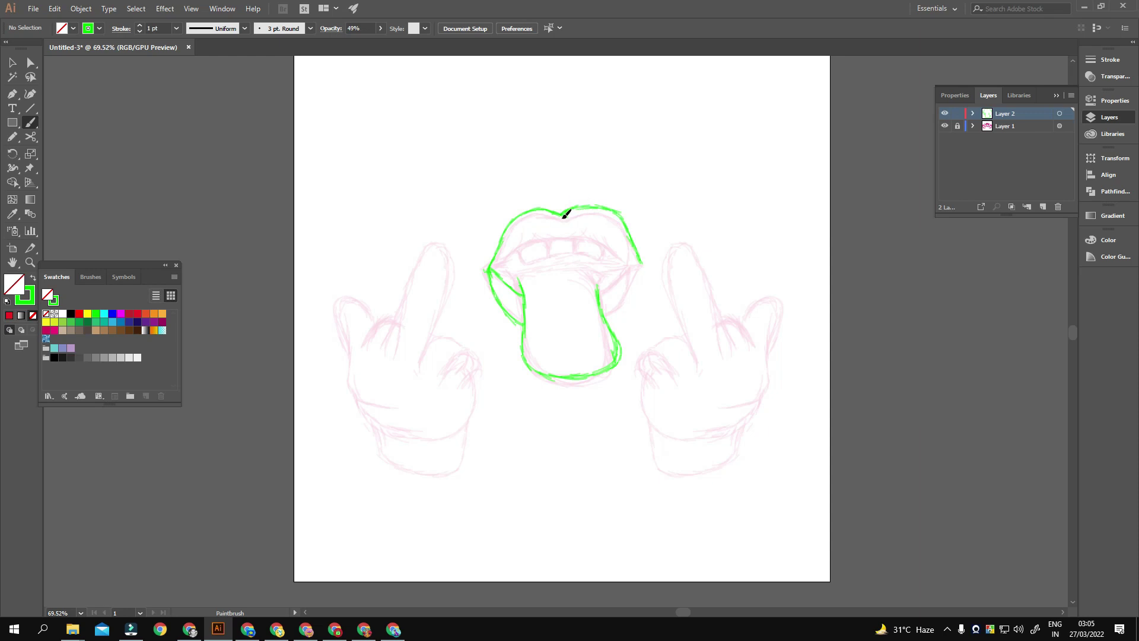
Trace the right lip corner down to the tongue and a thin upper inner-lip line
{"action": "scroll", "coordinate": [611, 237], "scroll_direction": "left", "scroll_amount": 1}
{"action": "left_click_drag", "start_coordinate": [661, 262], "coordinate": [628, 315]}
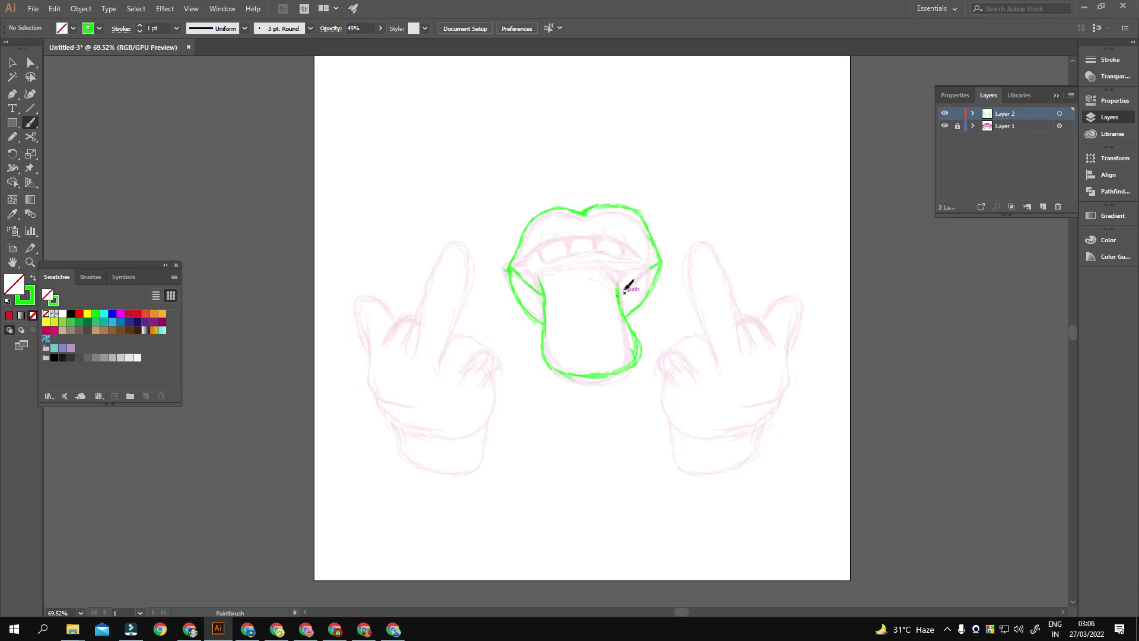
{"action": "scroll", "coordinate": [620, 290], "scroll_direction": "up", "scroll_amount": 1}
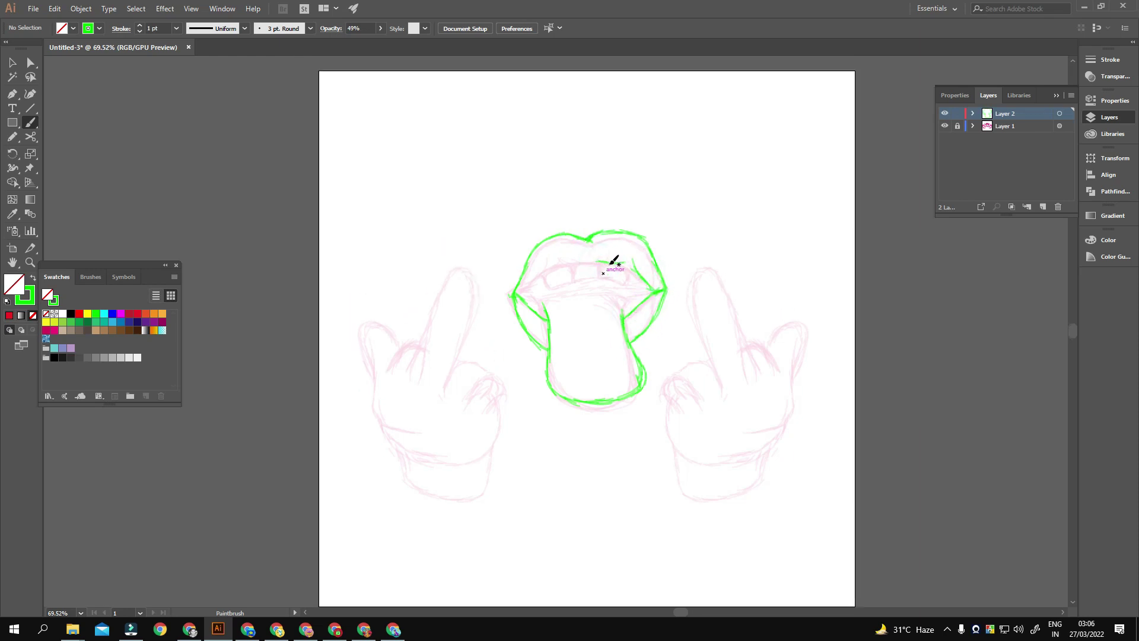
{"action": "scroll", "coordinate": [638, 249], "scroll_direction": "left", "scroll_amount": 2}
{"action": "left_click_drag", "start_coordinate": [629, 251], "coordinate": [605, 256]}
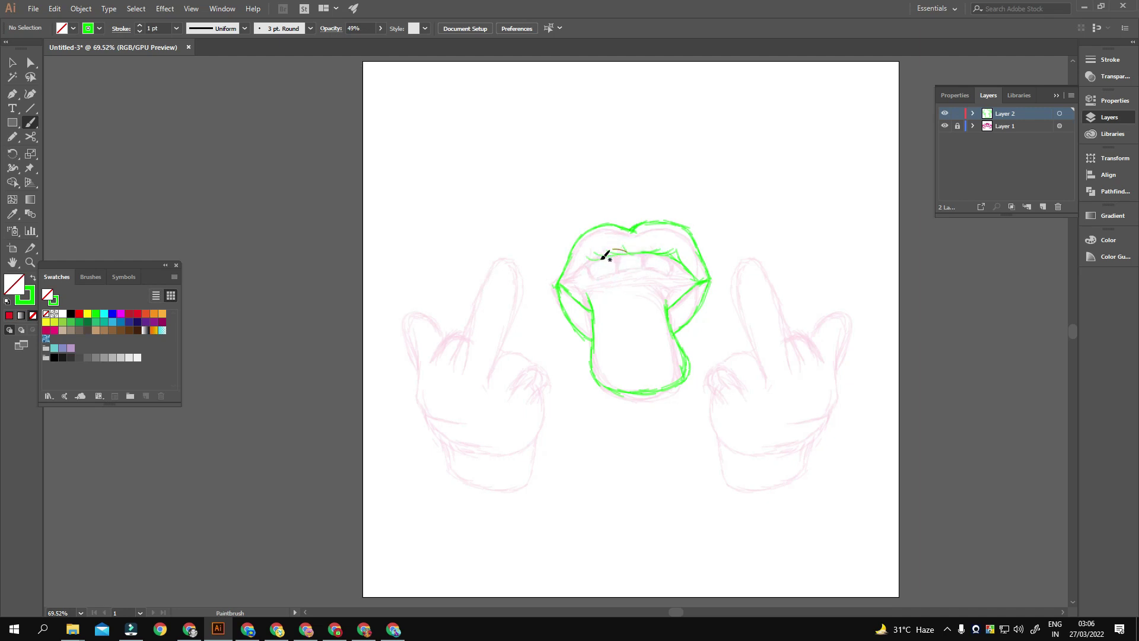
{"action": "scroll", "coordinate": [611, 270], "scroll_direction": "up", "scroll_amount": 1}
{"action": "scroll", "coordinate": [611, 270], "scroll_direction": "right", "scroll_amount": 1}
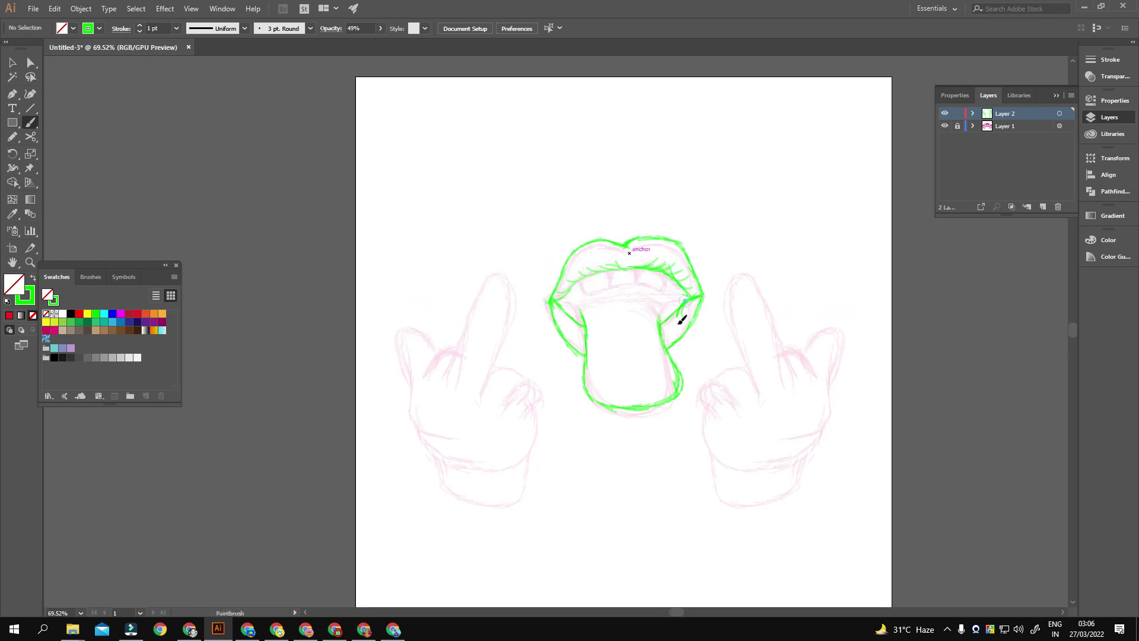
{"action": "scroll", "coordinate": [668, 356], "scroll_direction": "left", "scroll_amount": 2}
Zoom in on the mouth and paint inner upper-lip strokes and the upper teeth
{"action": "key", "text": "z"}
{"action": "left_click_drag", "start_coordinate": [623, 382], "coordinate": [706, 368]}
{"action": "key", "text": "b"}
{"action": "left_click_drag", "start_coordinate": [507, 314], "coordinate": [532, 346]}
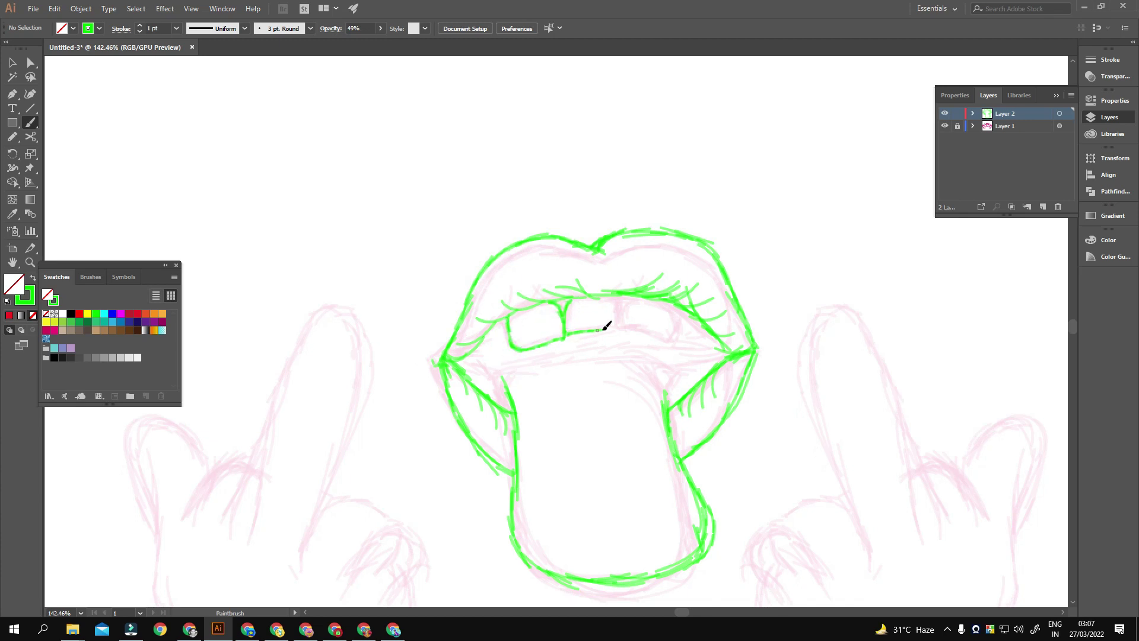
{"action": "left_click_drag", "start_coordinate": [626, 299], "coordinate": [620, 329]}
{"action": "scroll", "coordinate": [668, 303], "scroll_direction": "down", "scroll_amount": 3}
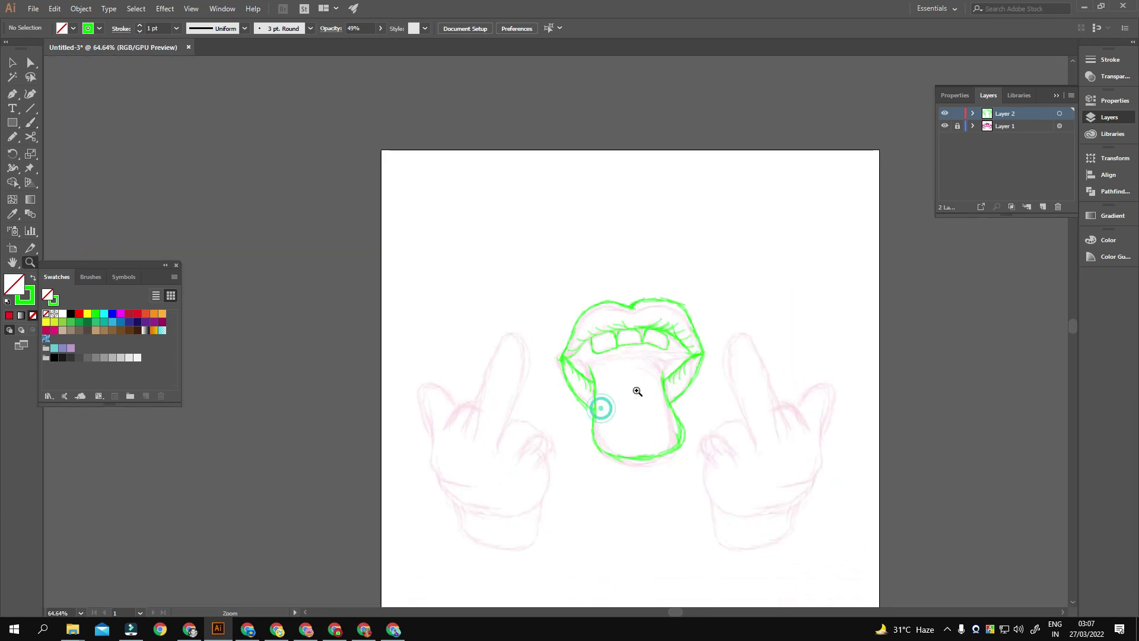
{"action": "scroll", "coordinate": [686, 380], "scroll_direction": "up", "scroll_amount": 2}
{"action": "left_click_drag", "start_coordinate": [686, 392], "coordinate": [706, 385]}
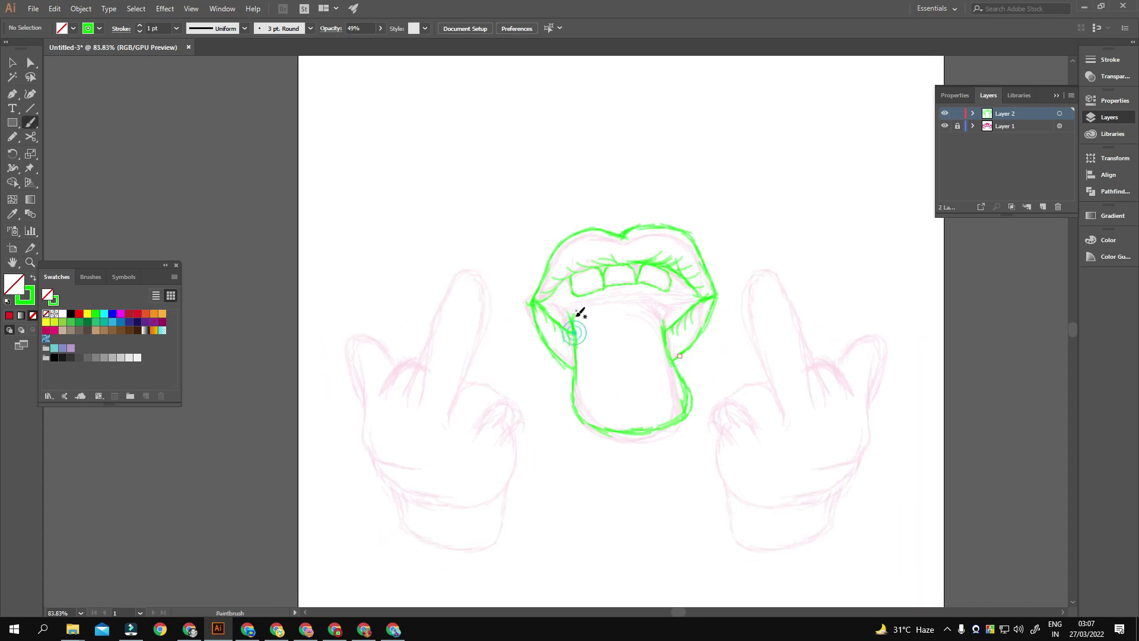
{"action": "scroll", "coordinate": [609, 392], "scroll_direction": "down", "scroll_amount": 1}
{"action": "scroll", "coordinate": [563, 403], "scroll_direction": "down", "scroll_amount": 2}
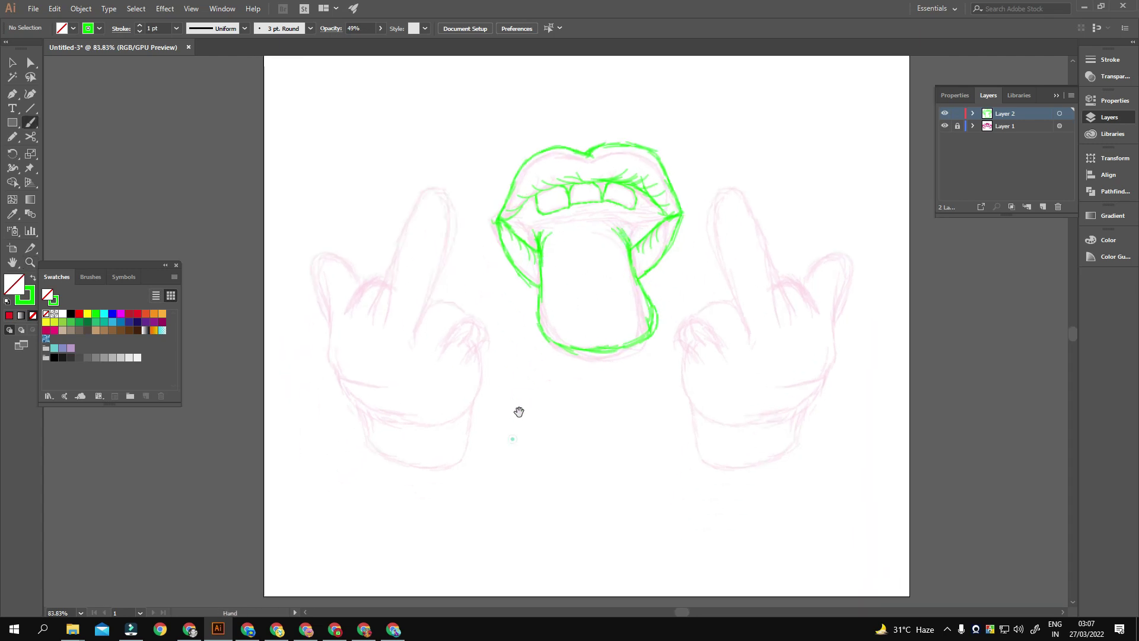
{"action": "scroll", "coordinate": [519, 412], "scroll_direction": "left", "scroll_amount": 1}
{"action": "left_click_drag", "start_coordinate": [356, 391], "coordinate": [495, 357]}
Trace the left hand's thumb curl and outline in green over the sketch
{"action": "scroll", "coordinate": [492, 362], "scroll_direction": "up", "scroll_amount": 1}
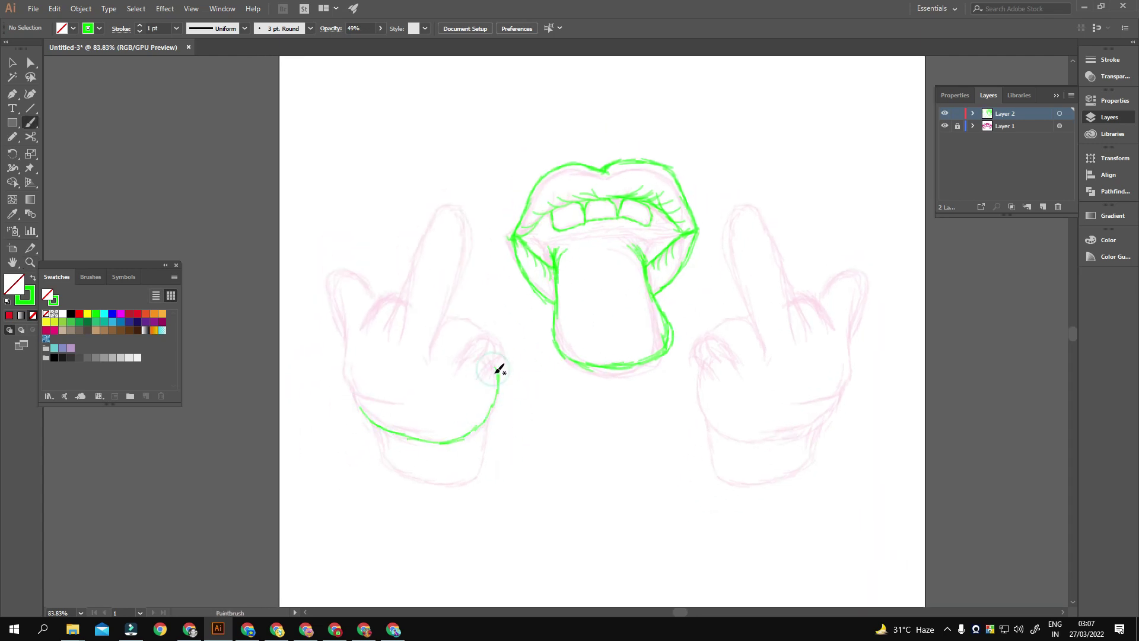
{"action": "left_click_drag", "start_coordinate": [468, 355], "coordinate": [497, 338]}
{"action": "mouse_move", "coordinate": [429, 361]}
{"action": "left_mouse_down"}
{"action": "mouse_move", "coordinate": [465, 247]}
{"action": "mouse_move", "coordinate": [366, 365]}
{"action": "left_mouse_up"}
{"action": "scroll", "coordinate": [446, 352], "scroll_direction": "up", "scroll_amount": 2}
{"action": "scroll", "coordinate": [360, 395], "scroll_direction": "up", "scroll_amount": 2}
{"action": "left_click_drag", "start_coordinate": [329, 330], "coordinate": [347, 401]}
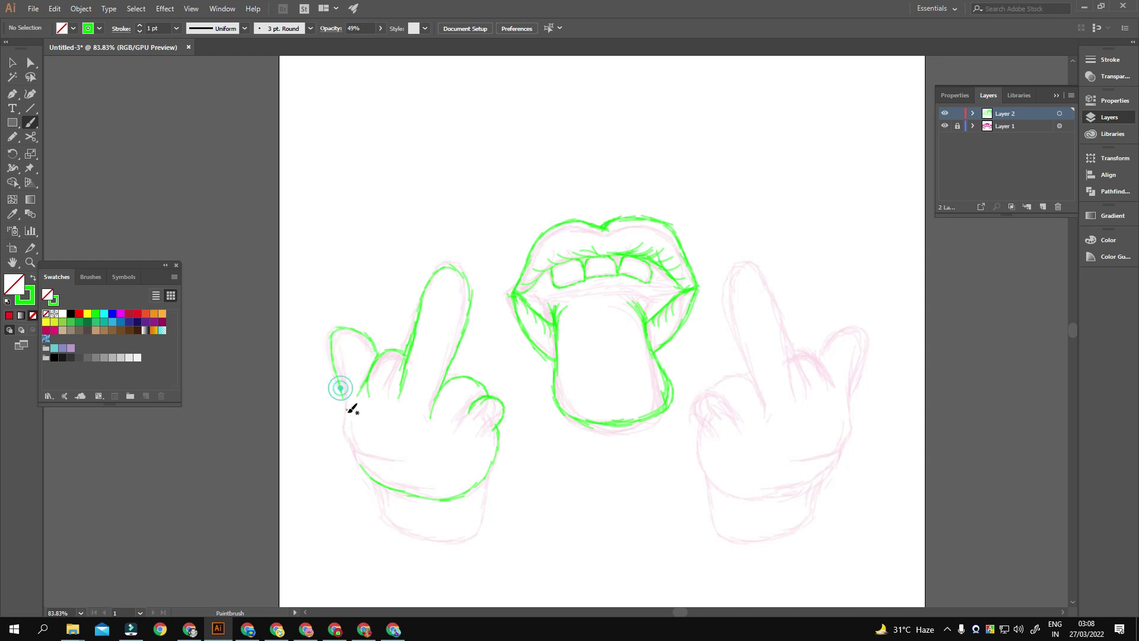
{"action": "scroll", "coordinate": [341, 356], "scroll_direction": "down", "scroll_amount": 2}
{"action": "mouse_move", "coordinate": [329, 297]}
{"action": "left_mouse_down"}
{"action": "mouse_move", "coordinate": [378, 306]}
{"action": "mouse_move", "coordinate": [363, 337]}
{"action": "left_mouse_up"}
{"action": "scroll", "coordinate": [355, 325], "scroll_direction": "down", "scroll_amount": 3}
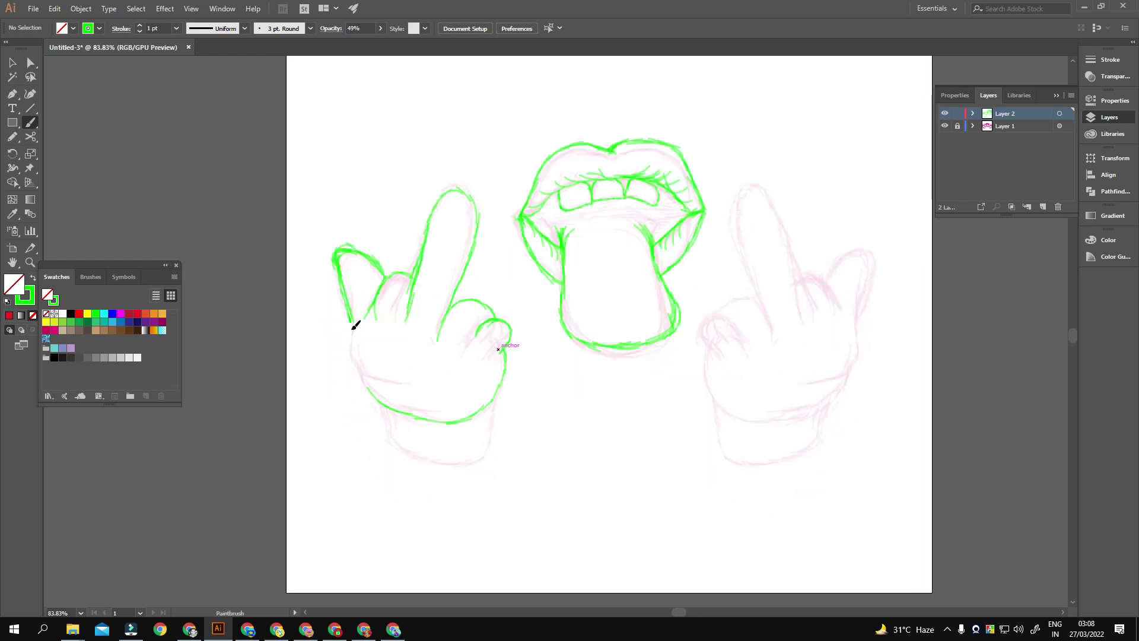
{"action": "scroll", "coordinate": [356, 334], "scroll_direction": "down", "scroll_amount": 9}
{"action": "left_click_drag", "start_coordinate": [367, 272], "coordinate": [478, 265]}
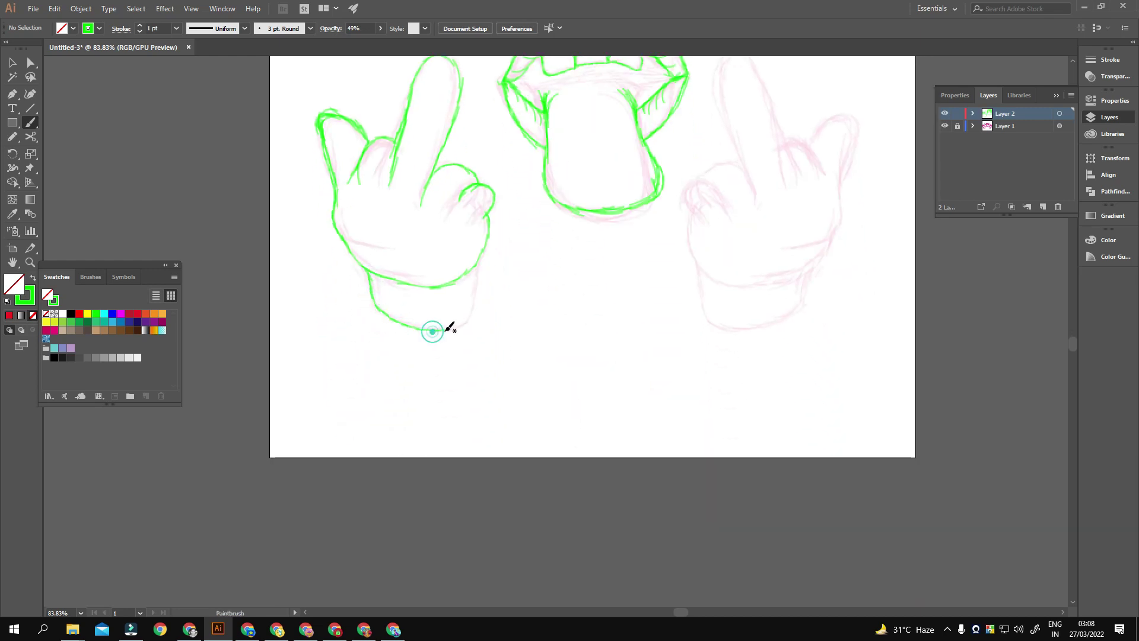
{"action": "scroll", "coordinate": [735, 371], "scroll_direction": "up", "scroll_amount": 5}
{"action": "scroll", "coordinate": [734, 371], "scroll_direction": "right", "scroll_amount": 8}
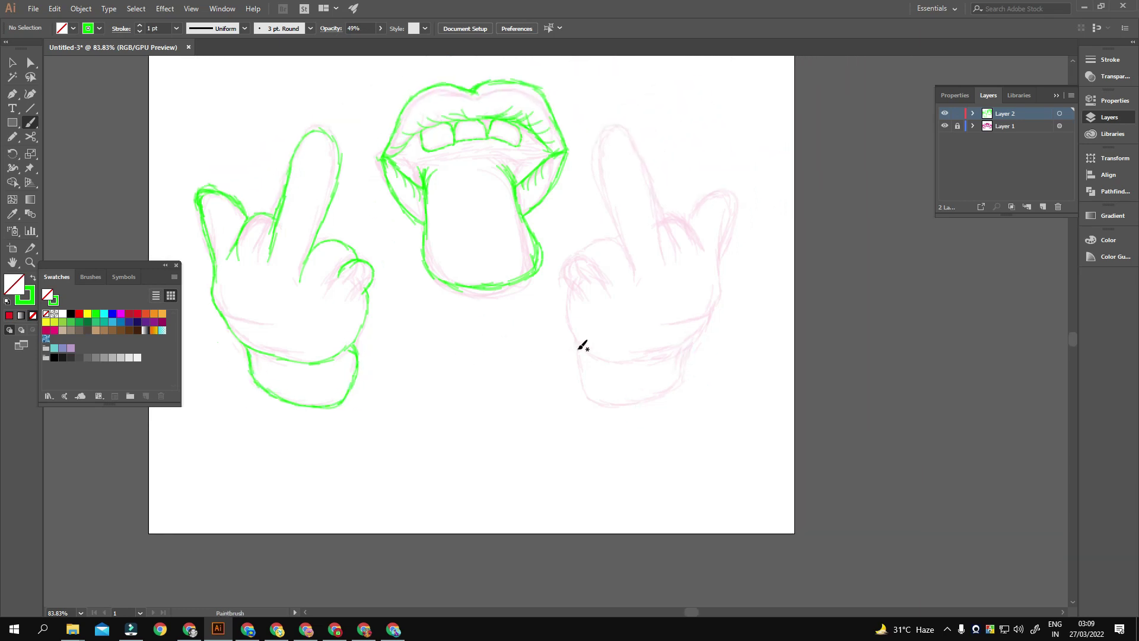
{"action": "scroll", "coordinate": [697, 347], "scroll_direction": "up", "scroll_amount": 1}
{"action": "scroll", "coordinate": [697, 347], "scroll_direction": "right", "scroll_amount": 1}
Trace the wrist top, the right hand's edge and its index-finger knuckle in green
{"action": "mouse_move", "coordinate": [567, 369]}
{"action": "left_mouse_down"}
{"action": "mouse_move", "coordinate": [715, 281]}
{"action": "mouse_move", "coordinate": [719, 208]}
{"action": "mouse_move", "coordinate": [692, 213]}
{"action": "mouse_move", "coordinate": [678, 241]}
{"action": "mouse_move", "coordinate": [589, 158]}
{"action": "mouse_move", "coordinate": [623, 280]}
{"action": "left_mouse_up"}
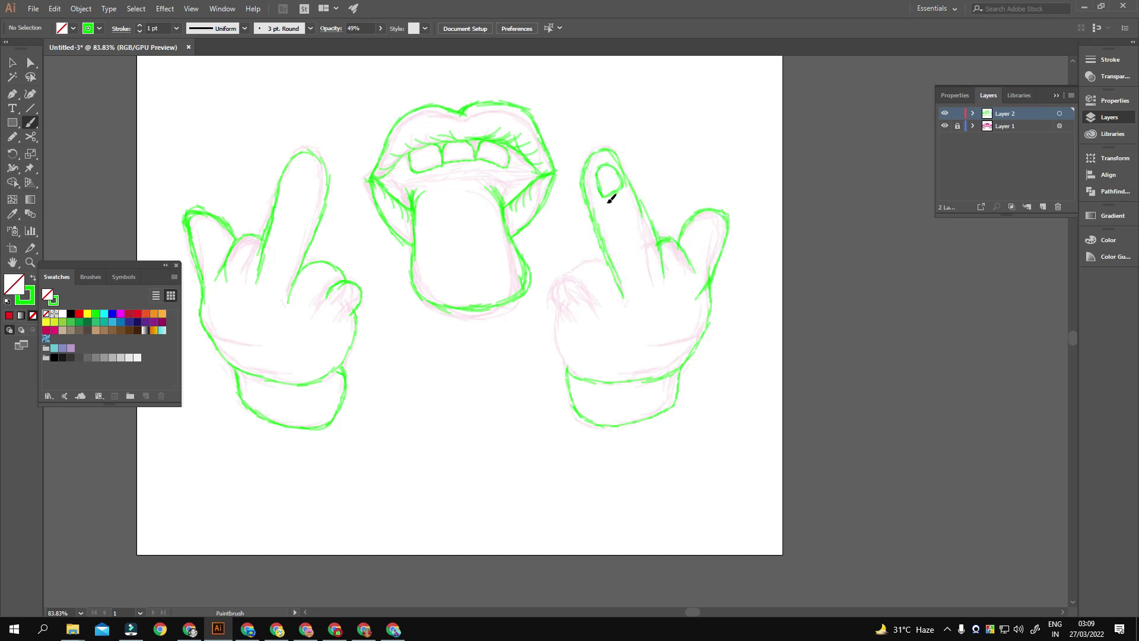
{"action": "scroll", "coordinate": [648, 282], "scroll_direction": "down", "scroll_amount": 1}
{"action": "scroll", "coordinate": [648, 282], "scroll_direction": "left", "scroll_amount": 1}
{"action": "scroll", "coordinate": [651, 282], "scroll_direction": "left", "scroll_amount": 2}
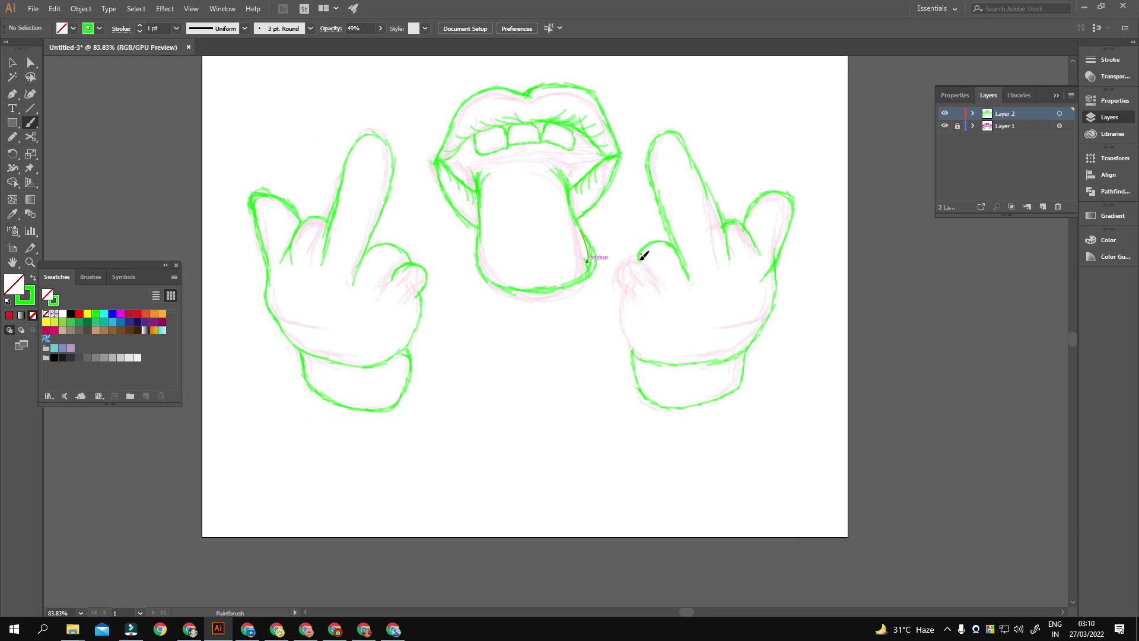
{"action": "mouse_move", "coordinate": [624, 289]}
{"action": "left_mouse_down"}
{"action": "mouse_move", "coordinate": [646, 264]}
{"action": "mouse_move", "coordinate": [553, 361]}
{"action": "mouse_move", "coordinate": [595, 320]}
{"action": "left_mouse_up"}
{"action": "key", "text": "z"}
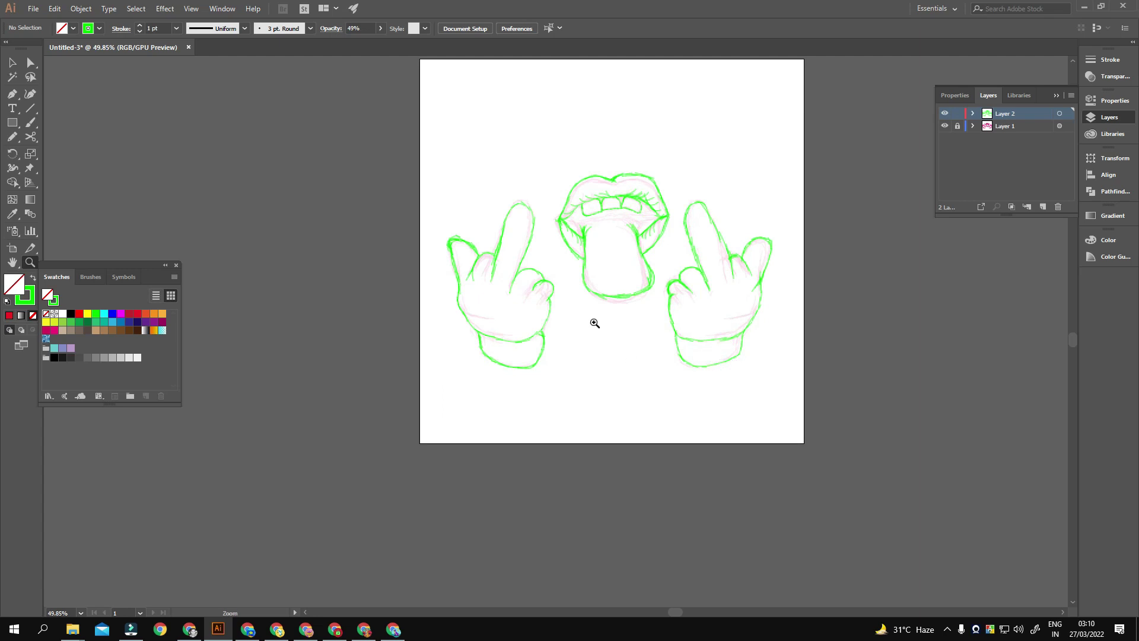
{"action": "key", "text": "b"}
Add green finger creases to the right hand
{"action": "key", "text": "z"}
{"action": "left_click_drag", "start_coordinate": [588, 373], "coordinate": [702, 372]}
{"action": "left_click_drag", "start_coordinate": [521, 331], "coordinate": [537, 329]}
{"action": "key", "text": "b"}
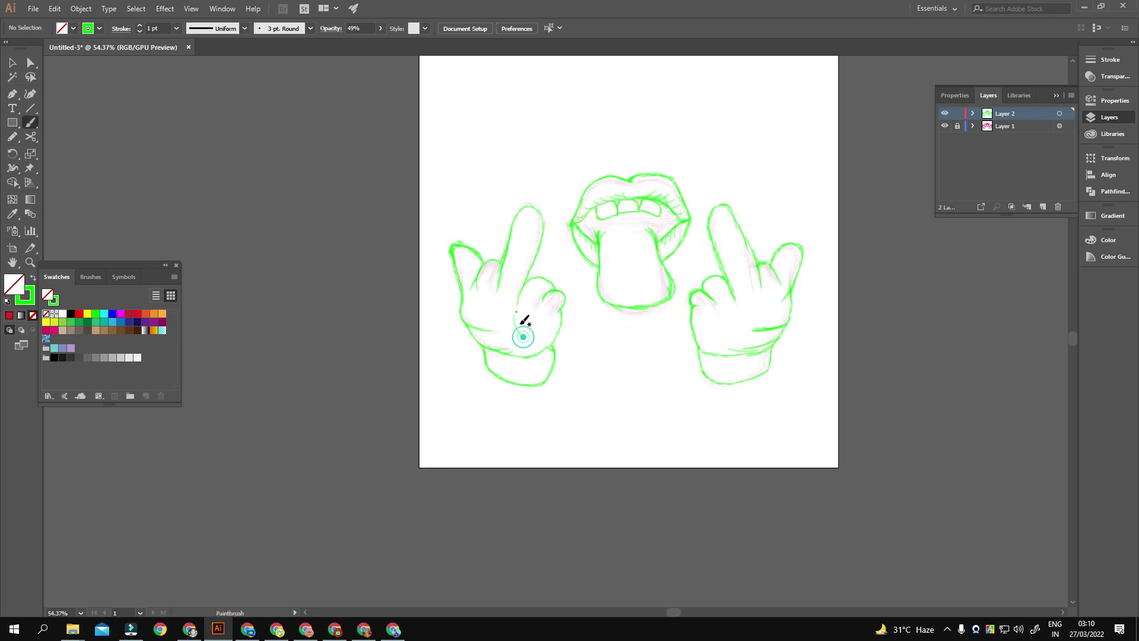
{"action": "left_click_drag", "start_coordinate": [721, 324], "coordinate": [732, 341]}
{"action": "left_click_drag", "start_coordinate": [738, 324], "coordinate": [739, 339]}
{"action": "key", "text": "z"}
{"action": "mouse_move", "coordinate": [770, 425]}
{"action": "left_mouse_down"}
{"action": "mouse_move", "coordinate": [691, 362]}
{"action": "mouse_move", "coordinate": [723, 312]}
{"action": "left_mouse_up"}
Draw wavy green smoke strokes curling up from the mouth's left corner
{"action": "key", "text": "b"}
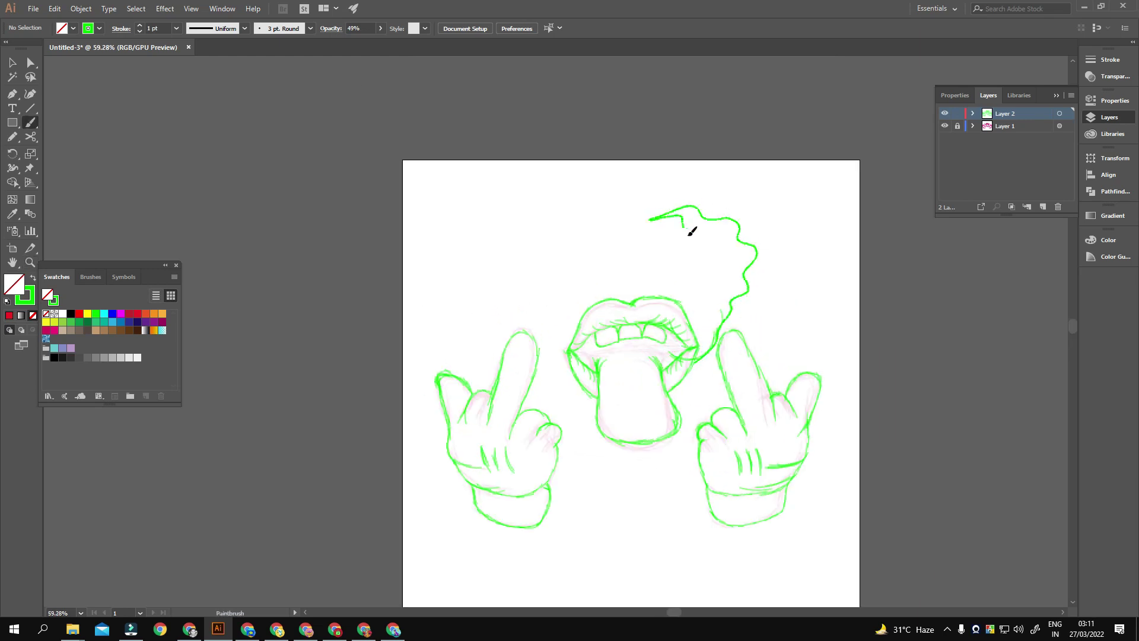
{"action": "scroll", "coordinate": [652, 350], "scroll_direction": "left", "scroll_amount": 2}
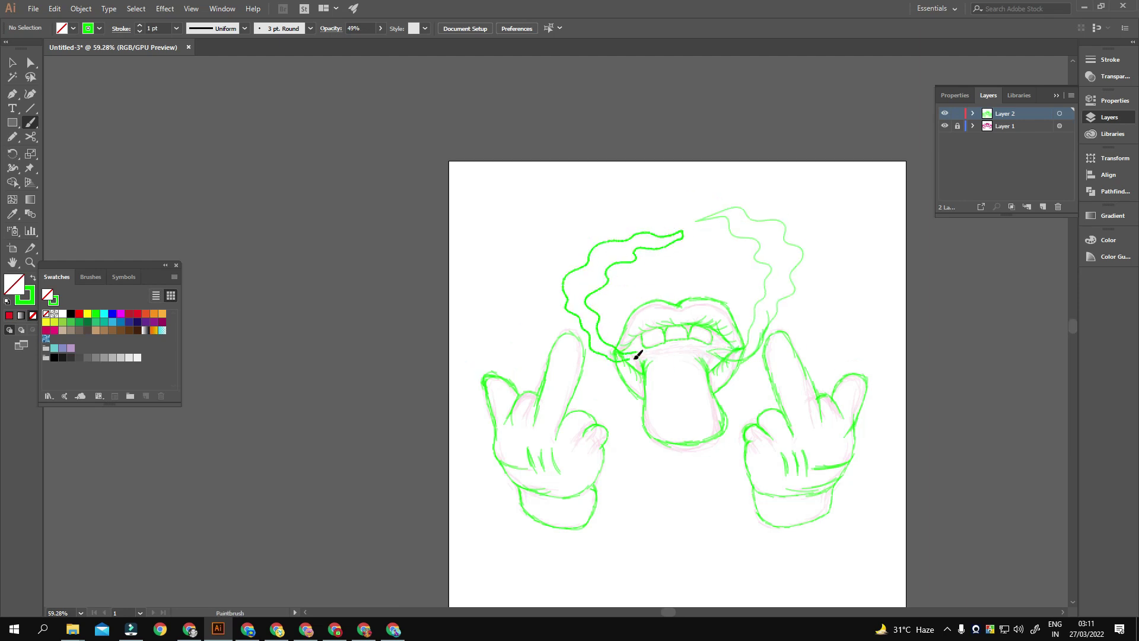
{"action": "key", "text": "z"}
{"action": "left_click_drag", "start_coordinate": [636, 355], "coordinate": [619, 403]}
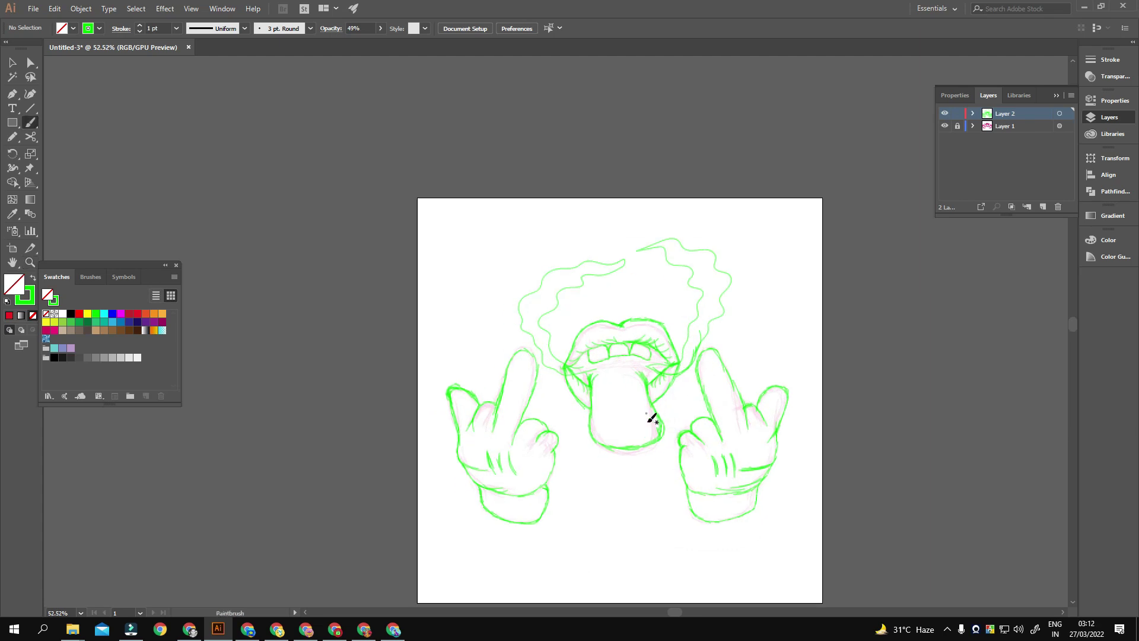
Paint green oval and leaf shapes on the tongue, deselecting between strokes
{"action": "scroll", "coordinate": [651, 418], "scroll_direction": "down", "scroll_amount": 2}
{"action": "scroll", "coordinate": [626, 316], "scroll_direction": "up", "scroll_amount": 3}
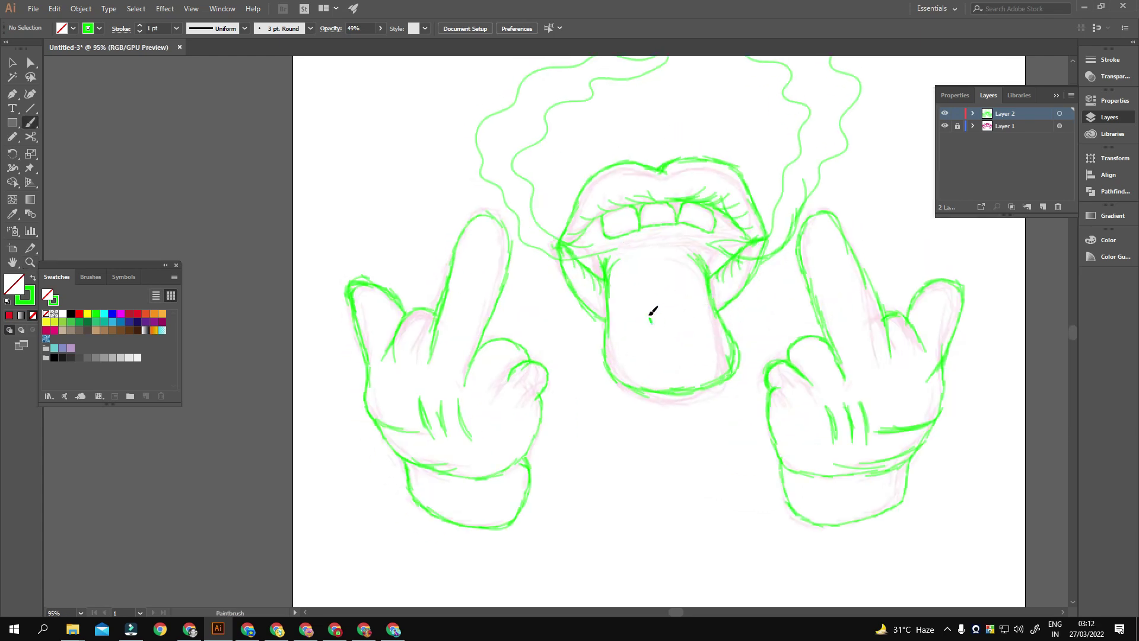
{"action": "key", "text": "ctrl+z"}
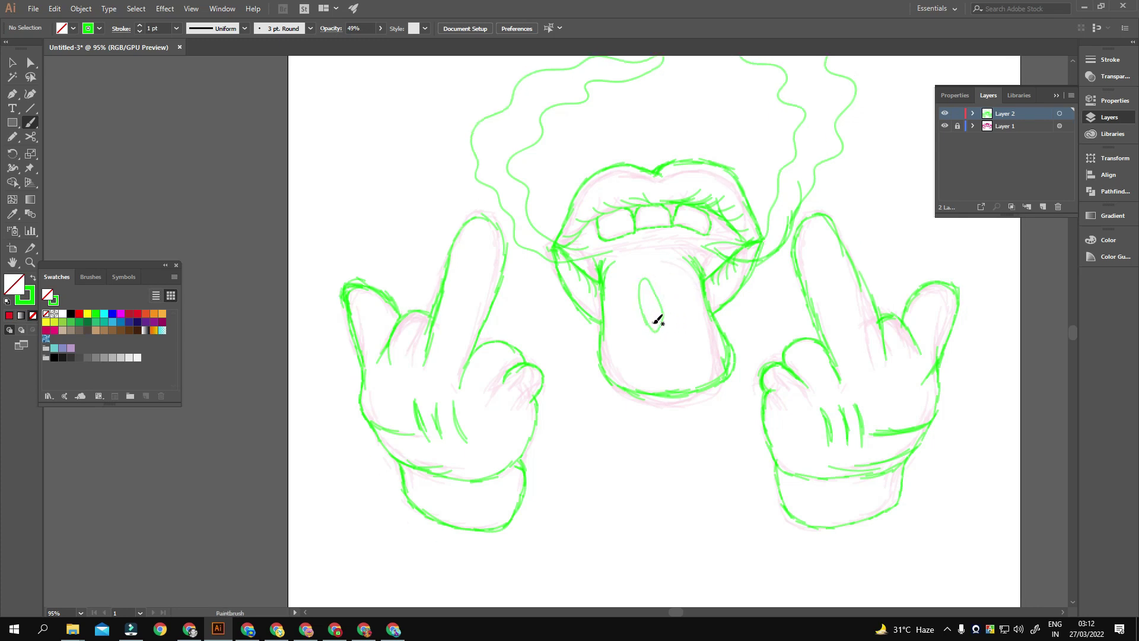
{"action": "mouse_move", "coordinate": [688, 313]}
{"action": "left_mouse_down"}
{"action": "mouse_move", "coordinate": [646, 382]}
{"action": "mouse_move", "coordinate": [656, 350]}
{"action": "mouse_move", "coordinate": [612, 381]}
{"action": "mouse_move", "coordinate": [584, 353]}
{"action": "left_mouse_up"}
{"action": "key", "text": "ctrl+z"}
{"action": "scroll", "coordinate": [590, 372], "scroll_direction": "down", "scroll_amount": 5, "text": "alt"}
{"action": "scroll", "coordinate": [534, 364], "scroll_direction": "up", "scroll_amount": 2, "text": "alt"}
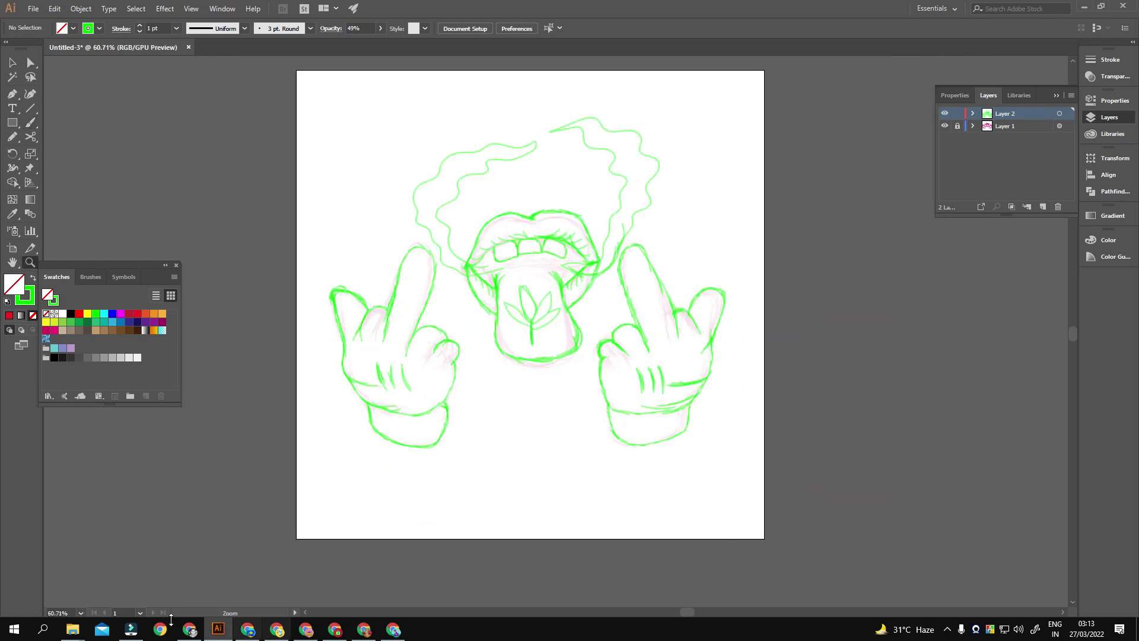
{"action": "scroll", "coordinate": [471, 359], "scroll_direction": "down", "scroll_amount": 1, "text": "alt"}
{"action": "scroll", "coordinate": [480, 373], "scroll_direction": "up", "scroll_amount": 3, "text": "alt"}
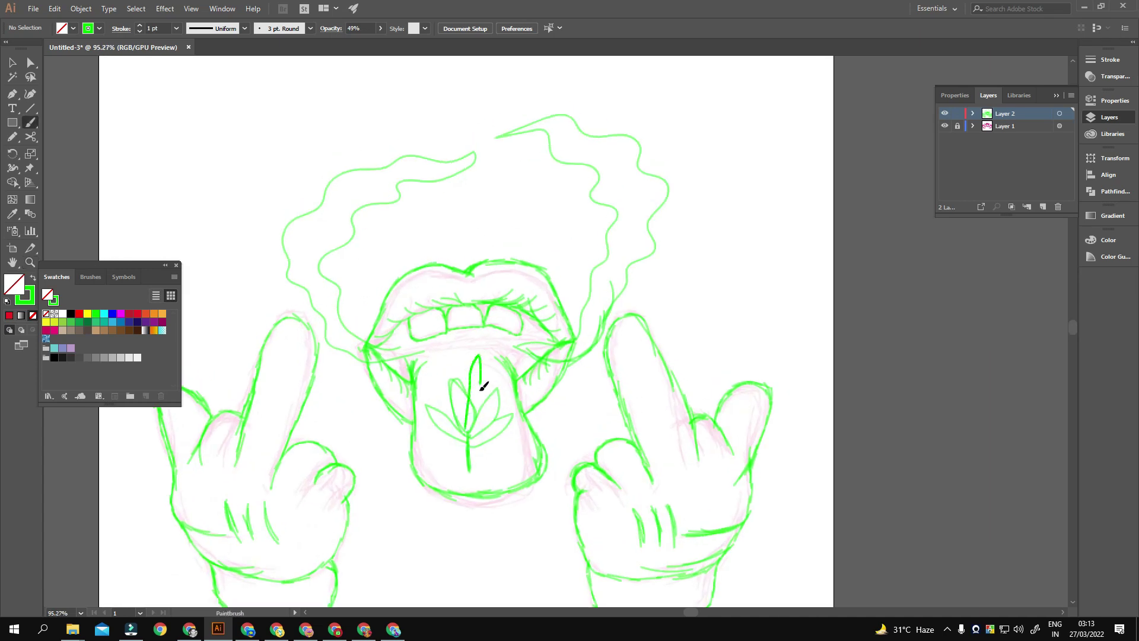
{"action": "scroll", "coordinate": [481, 386], "scroll_direction": "down", "scroll_amount": 3, "text": "alt"}
{"action": "key", "text": "v"}
{"action": "scroll", "coordinate": [500, 415], "scroll_direction": "down", "scroll_amount": 1, "text": "alt"}
{"action": "scroll", "coordinate": [460, 358], "scroll_direction": "up", "scroll_amount": 1, "text": "alt"}
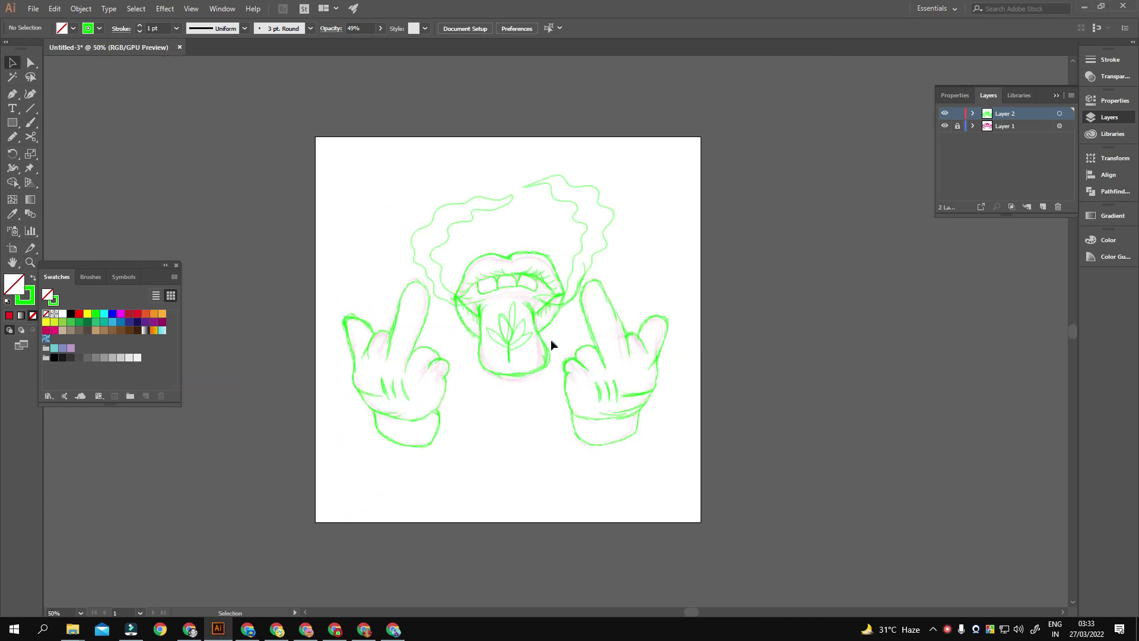
{"action": "scroll", "coordinate": [550, 344], "scroll_direction": "up", "scroll_amount": 2, "text": "alt"}
Delete the sketched leaf and pen a clean pointed leaf on the tongue
{"action": "scroll", "coordinate": [623, 368], "scroll_direction": "up", "scroll_amount": 1, "text": "alt"}
{"action": "left_click", "coordinate": [545, 383]}
{"action": "key", "text": "Delete"}
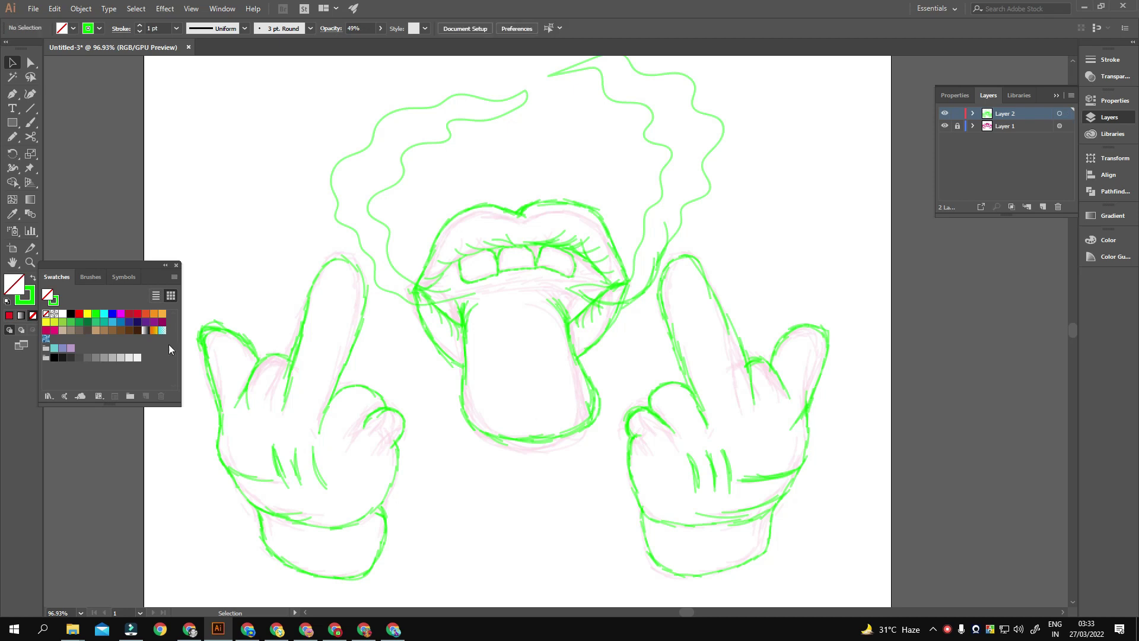
{"action": "key", "text": "p"}
{"action": "left_click", "coordinate": [512, 323]}
{"action": "left_click", "coordinate": [515, 372]}
{"action": "left_click", "coordinate": [512, 323]}
{"action": "left_click_drag", "start_coordinate": [515, 352], "coordinate": [531, 353]}
Move the leaf up and rotate a copy of it to the right around its base
{"action": "key", "text": "v"}
{"action": "scroll", "coordinate": [534, 315], "scroll_direction": "up", "scroll_amount": 4, "text": "alt"}
{"action": "left_click_drag", "start_coordinate": [527, 273], "coordinate": [537, 255]}
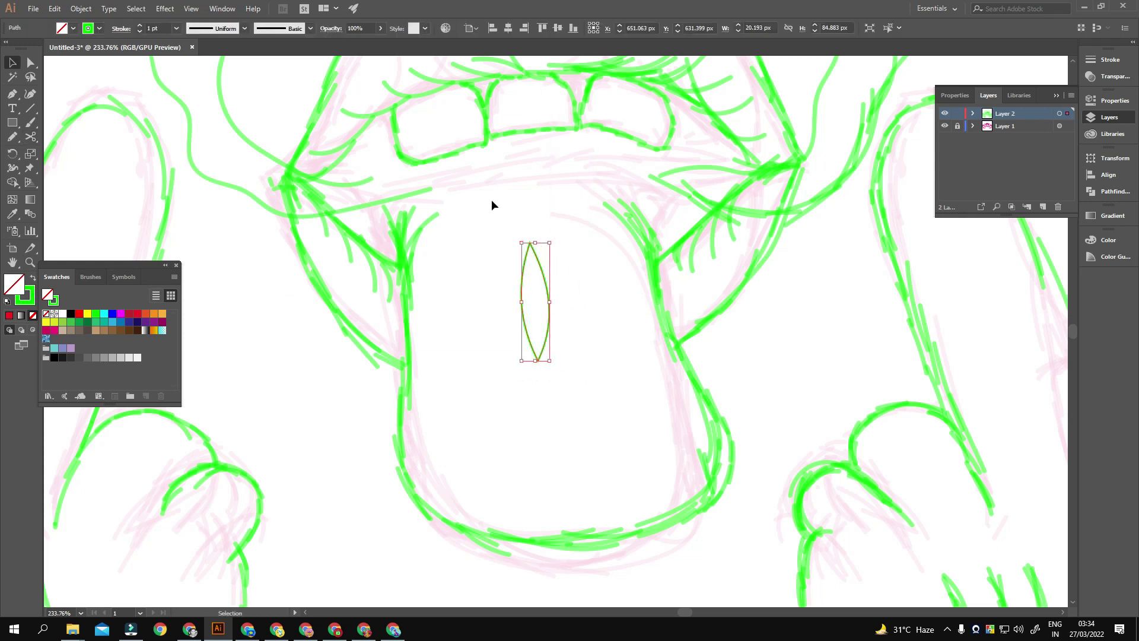
{"action": "key", "text": "r"}
{"action": "left_click", "coordinate": [537, 359]}
{"action": "mouse_move", "coordinate": [536, 247]}
{"action": "left_mouse_down"}
{"action": "mouse_move", "coordinate": [592, 256]}
{"action": "mouse_move", "coordinate": [606, 276]}
{"action": "mouse_move", "coordinate": [453, 285]}
{"action": "left_mouse_up"}
Rotate further leaf copies clockwise and to the left to fan out five leaflets
{"action": "key", "text": "v"}
{"action": "left_click", "coordinate": [589, 376]}
{"action": "left_click", "coordinate": [584, 311]}
{"action": "key", "text": "r"}
{"action": "left_click_drag", "start_coordinate": [597, 289], "coordinate": [615, 335]}
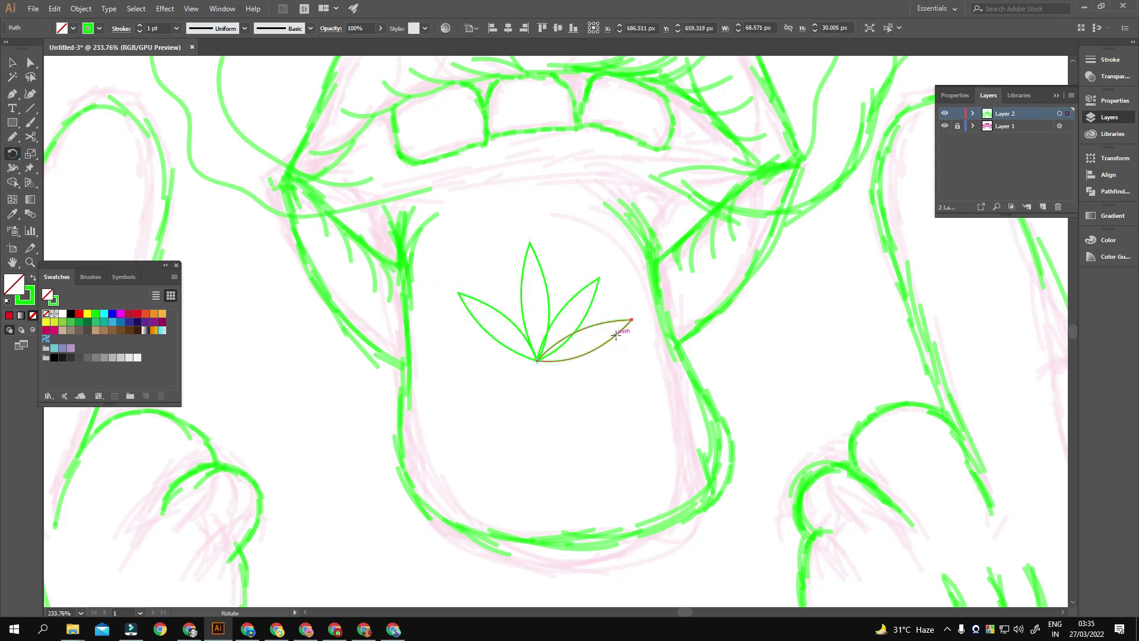
{"action": "left_click", "coordinate": [12, 153]}
{"action": "left_click_drag", "start_coordinate": [536, 360], "coordinate": [419, 326]}
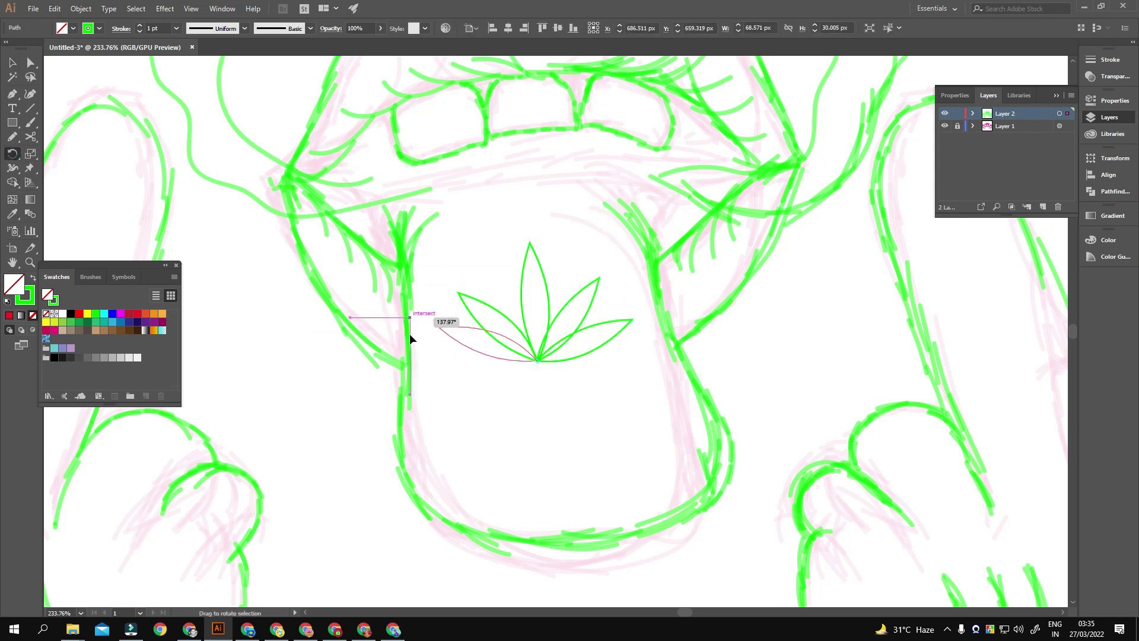
{"action": "key", "text": "v"}
Pen a narrow closed stem beneath the fanned leaves
{"action": "key", "text": "ctrl+="}
{"action": "key", "text": "p"}
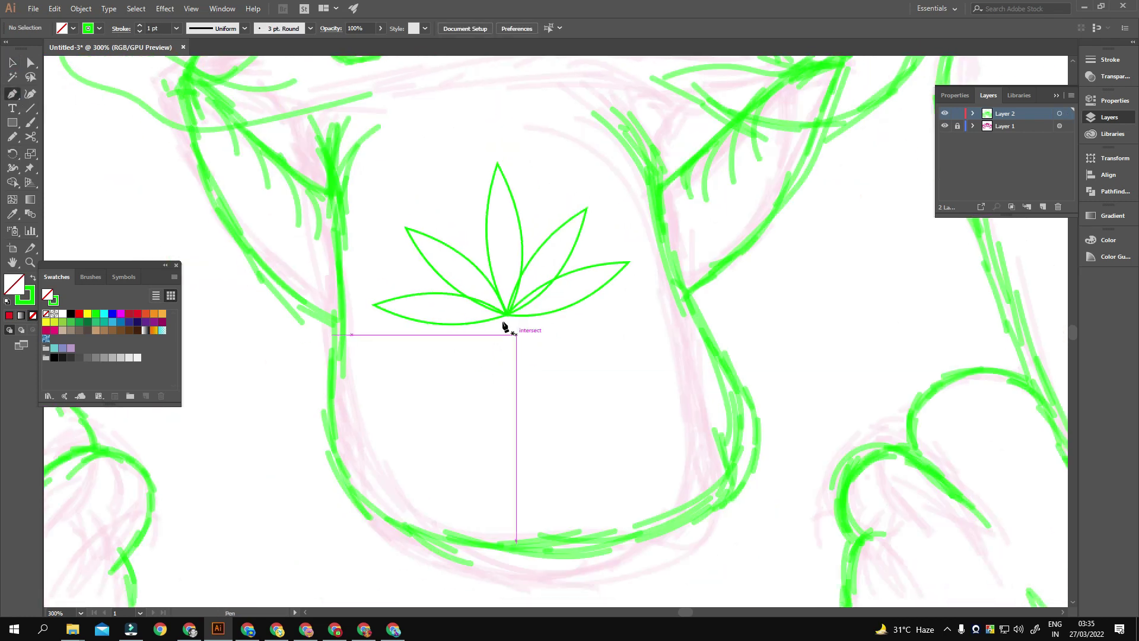
{"action": "mouse_move", "coordinate": [504, 319]}
{"action": "left_mouse_down"}
{"action": "mouse_move", "coordinate": [505, 405]}
{"action": "mouse_move", "coordinate": [513, 363]}
{"action": "left_mouse_up"}
{"action": "left_click", "coordinate": [497, 409]}
{"action": "left_click", "coordinate": [504, 319]}
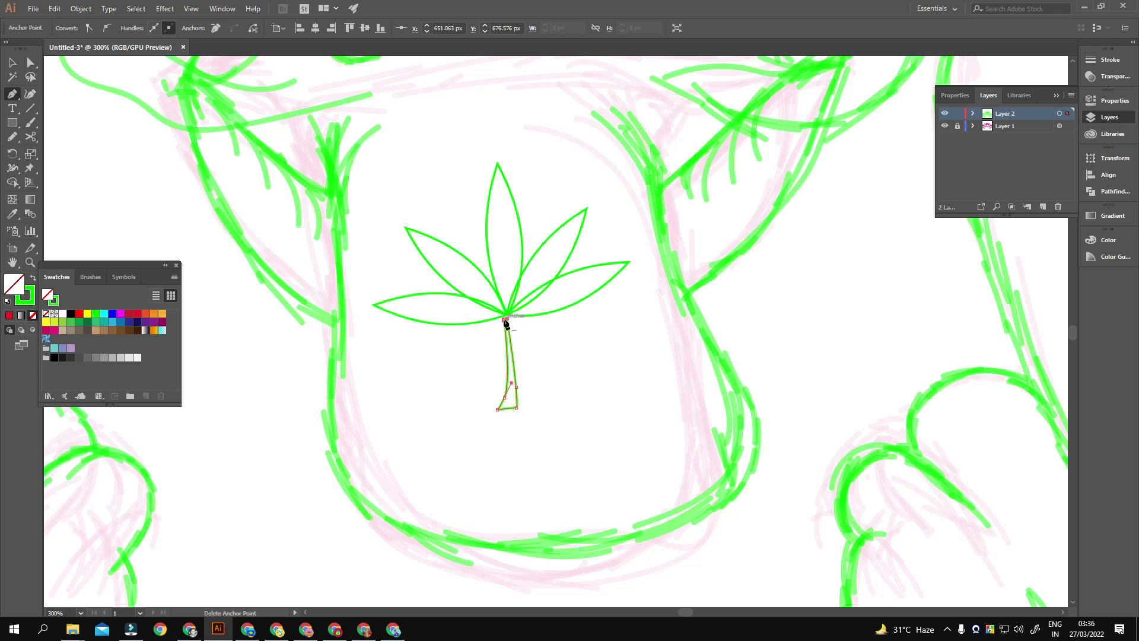
{"action": "double_click", "coordinate": [11, 62]}
{"action": "left_click", "coordinate": [615, 401]}
{"action": "scroll", "coordinate": [566, 379], "scroll_direction": "down", "scroll_amount": 2}
Add a new layer named Final and lower the sketch layer's opacity
{"action": "scroll", "coordinate": [522, 397], "scroll_direction": "down", "scroll_amount": 3}
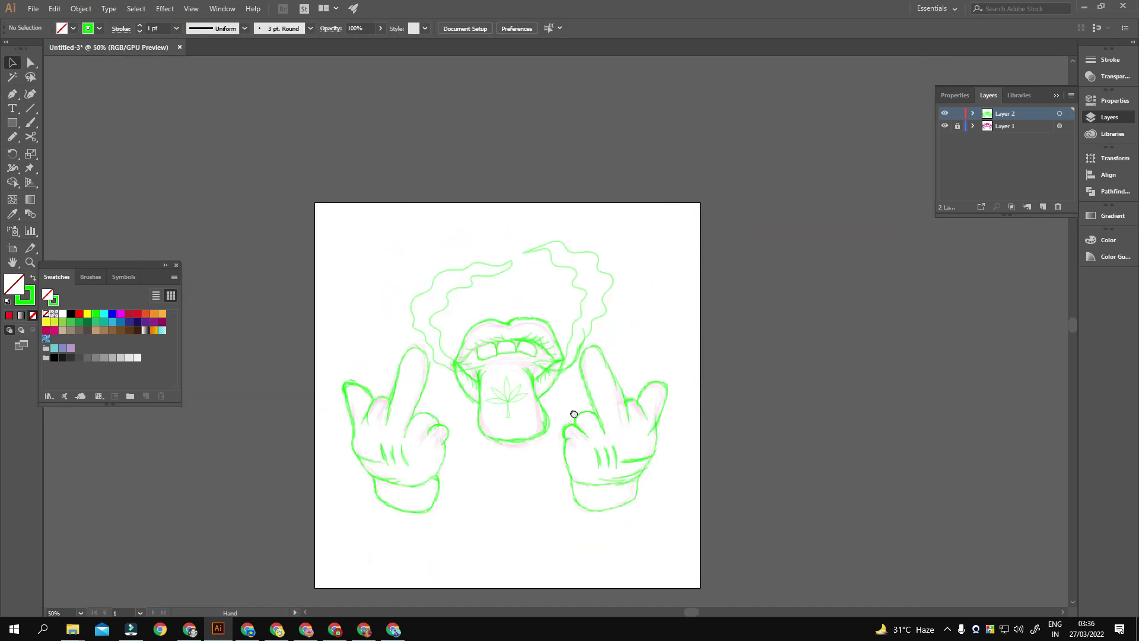
{"action": "scroll", "coordinate": [488, 415], "scroll_direction": "up", "scroll_amount": 6}
{"action": "scroll", "coordinate": [575, 451], "scroll_direction": "down", "scroll_amount": 4}
{"action": "scroll", "coordinate": [574, 464], "scroll_direction": "down", "scroll_amount": 2}
{"action": "left_click", "coordinate": [1043, 206]}
{"action": "left_click", "coordinate": [1059, 126]}
{"action": "left_click_drag", "start_coordinate": [380, 45], "coordinate": [342, 49]}
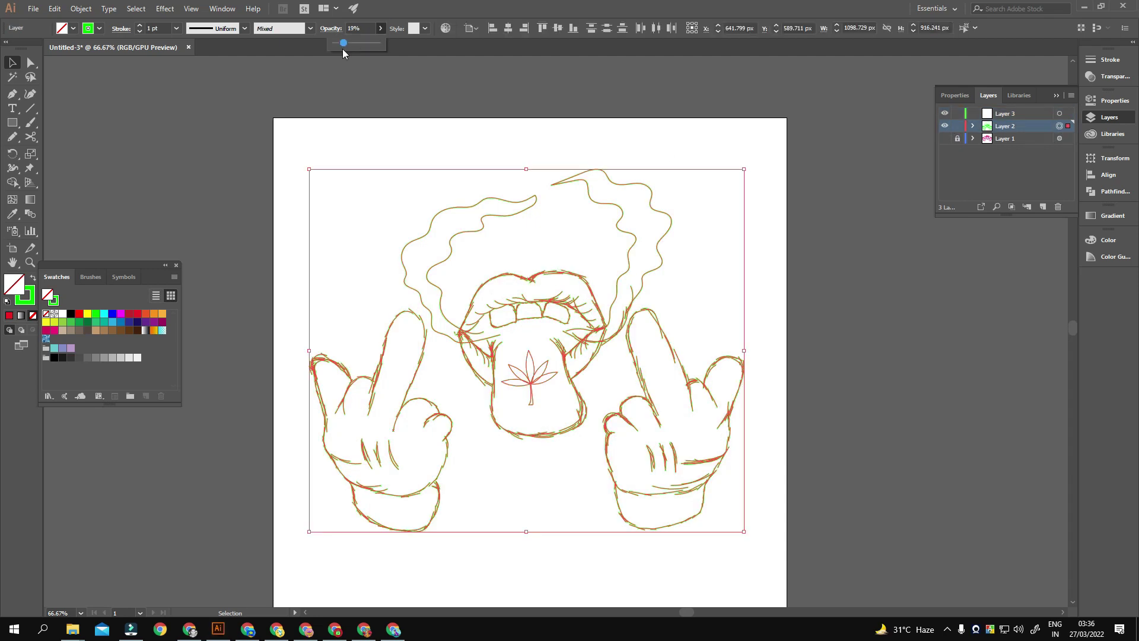
{"action": "double_click", "coordinate": [998, 112]}
{"action": "type", "text": "final"}
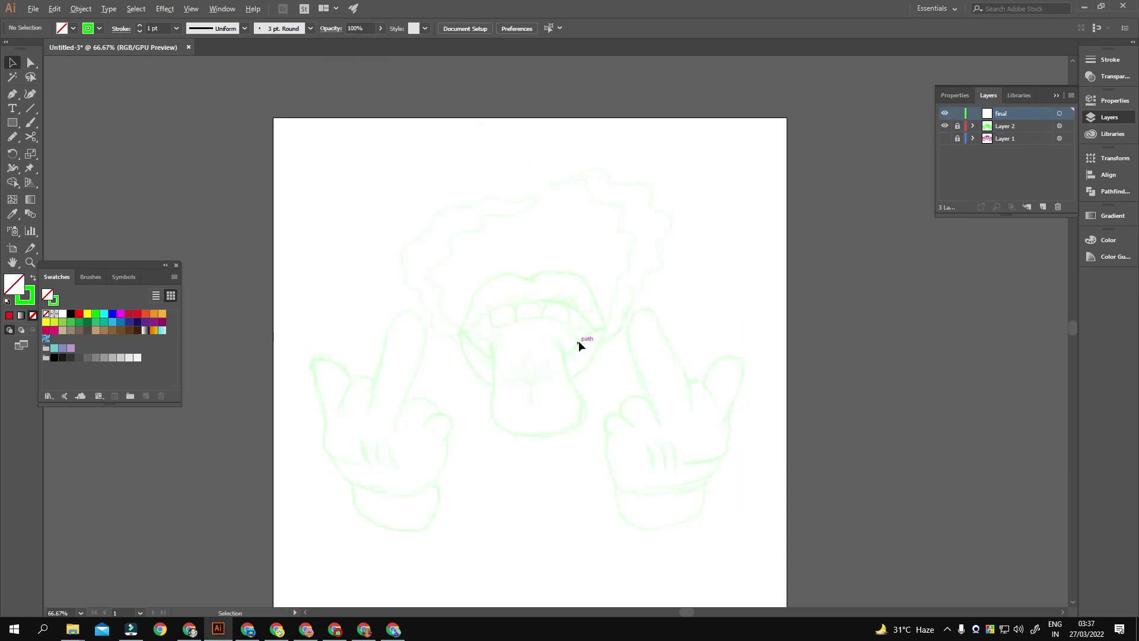
{"action": "key", "text": "ctrl+1"}
Set the calligraphic brush's size variation to Pressure
{"action": "left_click", "coordinate": [311, 28]}
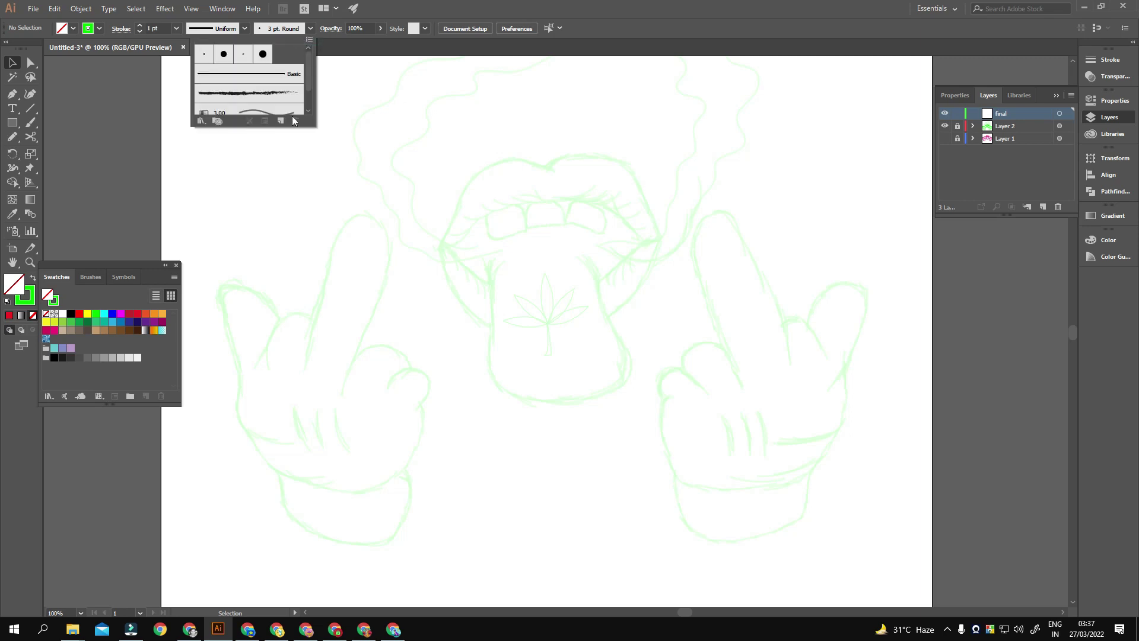
{"action": "double_click", "coordinate": [224, 54]}
{"action": "left_click", "coordinate": [542, 384]}
{"action": "left_click", "coordinate": [603, 385]}
{"action": "left_click", "coordinate": [599, 409]}
{"action": "left_click", "coordinate": [633, 412]}
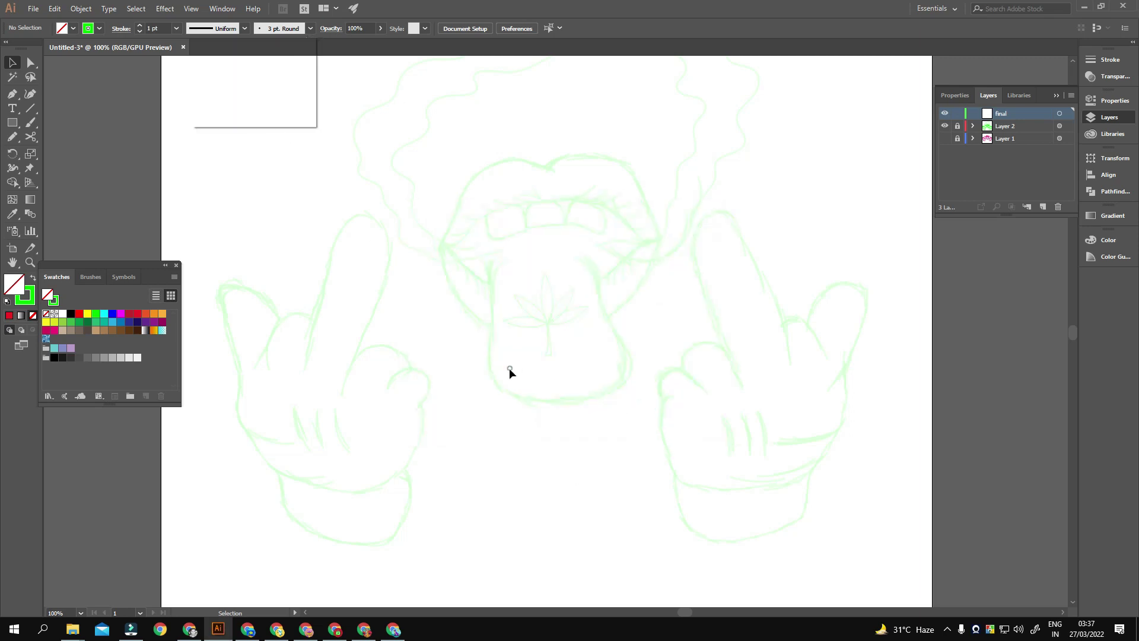
Ink the upper lip outline in black with the Paintbrush
{"action": "key", "text": "b"}
{"action": "scroll", "coordinate": [519, 399], "scroll_direction": "up", "scroll_amount": 1}
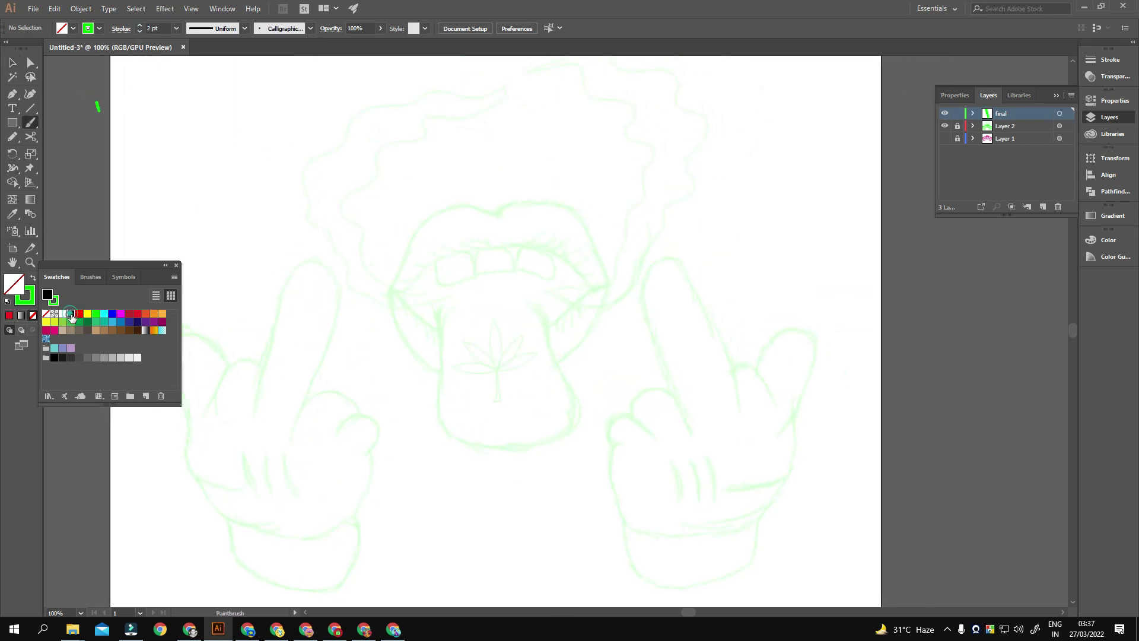
{"action": "key", "text": "shift+x"}
{"action": "scroll", "coordinate": [520, 380], "scroll_direction": "up", "scroll_amount": 3}
{"action": "scroll", "coordinate": [520, 379], "scroll_direction": "left", "scroll_amount": 3}
{"action": "left_click_drag", "start_coordinate": [482, 374], "coordinate": [532, 294]}
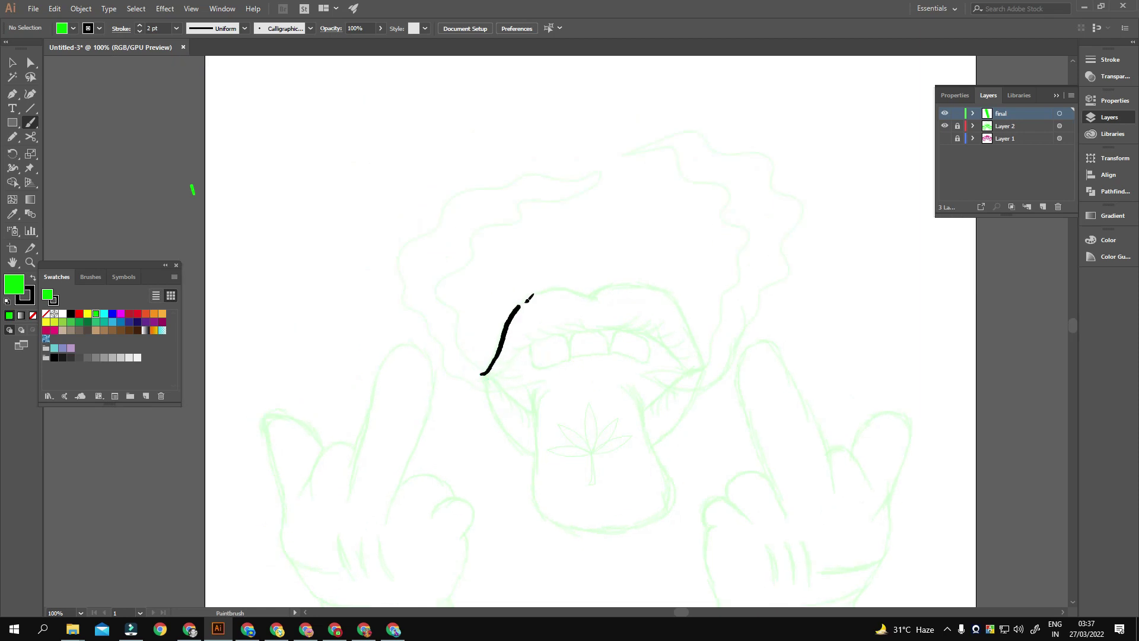
{"action": "key", "text": "ctrl+z"}
{"action": "mouse_move", "coordinate": [708, 363]}
{"action": "left_mouse_down"}
{"action": "mouse_move", "coordinate": [697, 338]}
{"action": "mouse_move", "coordinate": [687, 360]}
{"action": "left_mouse_up"}
{"action": "left_click_drag", "start_coordinate": [499, 339], "coordinate": [466, 372]}
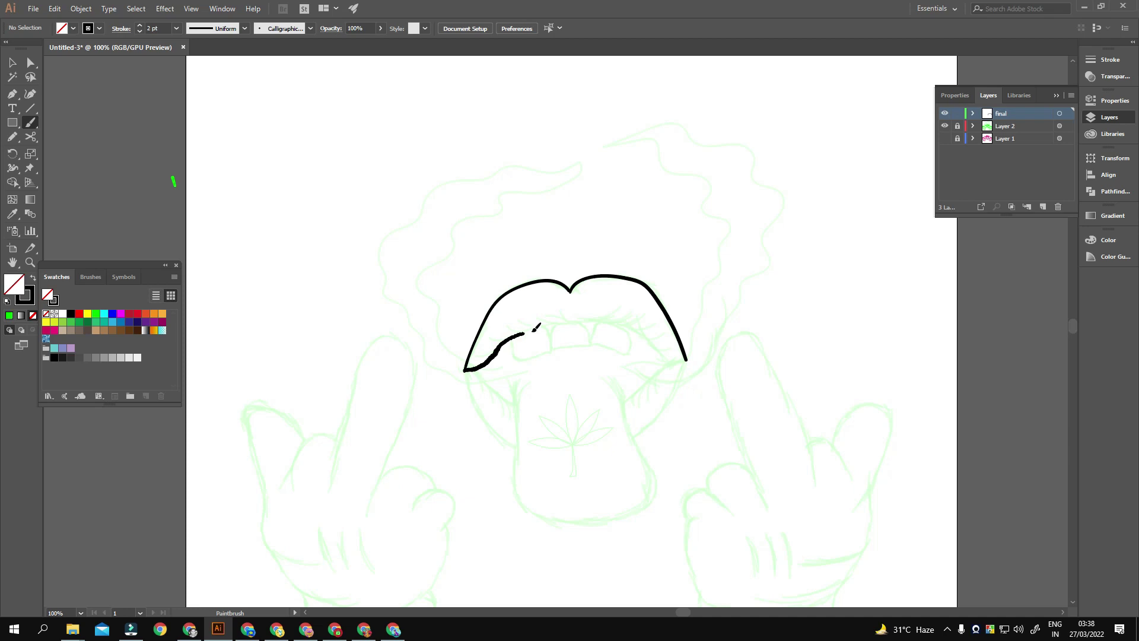
Ink the lip crease lines, lower lip and right side of the tongue in black
{"action": "left_click_drag", "start_coordinate": [663, 350], "coordinate": [682, 366]}
{"action": "left_click_drag", "start_coordinate": [660, 308], "coordinate": [608, 346]}
{"action": "mouse_move", "coordinate": [663, 392]}
{"action": "left_mouse_down"}
{"action": "mouse_move", "coordinate": [639, 383]}
{"action": "mouse_move", "coordinate": [706, 349]}
{"action": "left_mouse_up"}
{"action": "left_click_drag", "start_coordinate": [594, 329], "coordinate": [600, 338]}
{"action": "mouse_move", "coordinate": [623, 327]}
{"action": "left_mouse_down"}
{"action": "mouse_move", "coordinate": [636, 333]}
{"action": "mouse_move", "coordinate": [593, 357]}
{"action": "mouse_move", "coordinate": [587, 385]}
{"action": "mouse_move", "coordinate": [551, 283]}
{"action": "left_mouse_up"}
{"action": "mouse_move", "coordinate": [691, 285]}
{"action": "left_mouse_down"}
{"action": "mouse_move", "coordinate": [643, 324]}
{"action": "mouse_move", "coordinate": [653, 362]}
{"action": "mouse_move", "coordinate": [711, 342]}
{"action": "left_mouse_up"}
{"action": "mouse_move", "coordinate": [534, 253]}
{"action": "left_mouse_down"}
{"action": "mouse_move", "coordinate": [585, 286]}
{"action": "mouse_move", "coordinate": [584, 309]}
{"action": "left_mouse_up"}
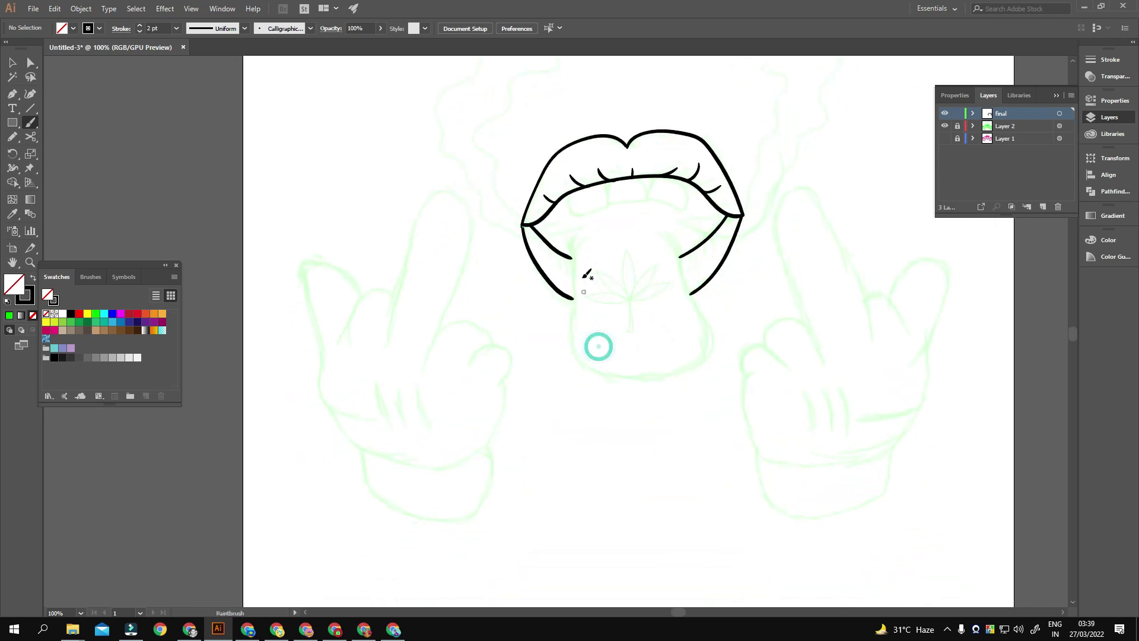
{"action": "mouse_move", "coordinate": [708, 332]}
{"action": "left_mouse_down"}
{"action": "mouse_move", "coordinate": [665, 233]}
{"action": "mouse_move", "coordinate": [676, 273]}
{"action": "left_mouse_up"}
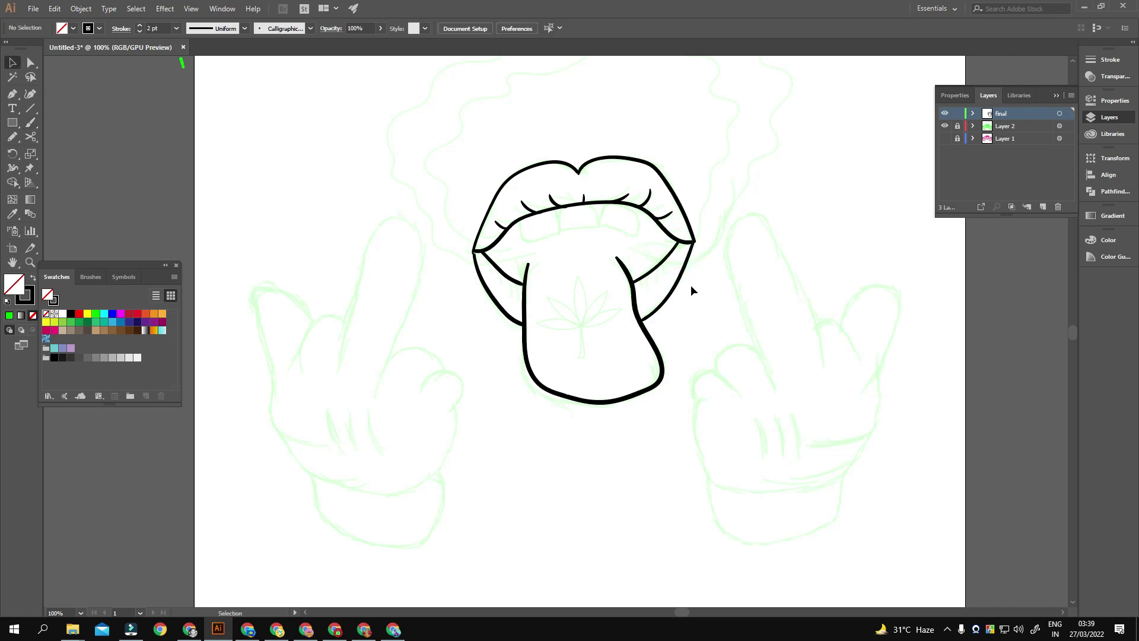
Ink the curling smoke outline rising from the mouth corner in black
{"action": "left_click_drag", "start_coordinate": [626, 265], "coordinate": [752, 173]}
{"action": "left_click_drag", "start_coordinate": [709, 237], "coordinate": [712, 171]}
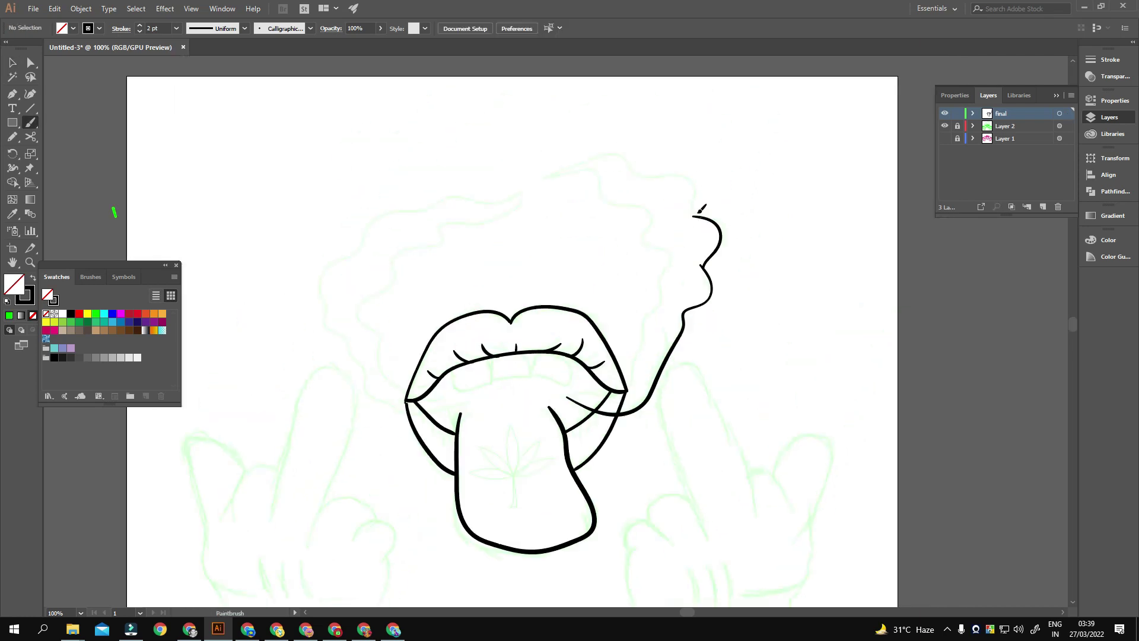
{"action": "mouse_move", "coordinate": [642, 208]}
{"action": "left_mouse_down"}
{"action": "mouse_move", "coordinate": [606, 385]}
{"action": "mouse_move", "coordinate": [740, 340]}
{"action": "left_mouse_up"}
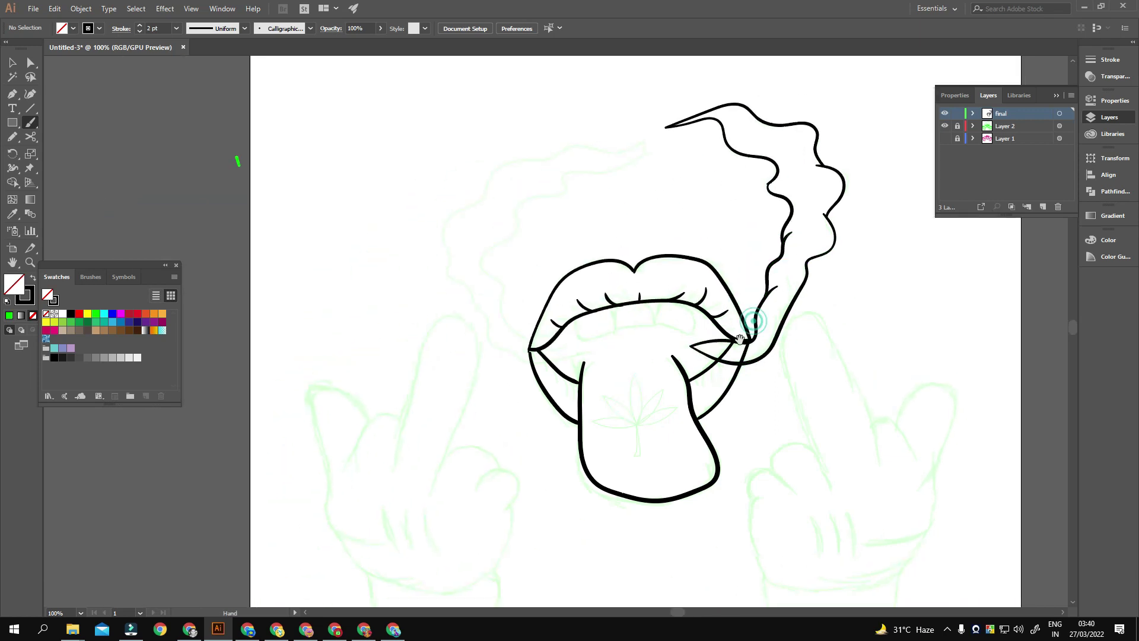
{"action": "left_click_drag", "start_coordinate": [578, 358], "coordinate": [721, 323]}
{"action": "left_click_drag", "start_coordinate": [591, 184], "coordinate": [648, 128]}
{"action": "mouse_move", "coordinate": [680, 181]}
{"action": "left_mouse_down"}
{"action": "mouse_move", "coordinate": [652, 191]}
{"action": "mouse_move", "coordinate": [629, 235]}
{"action": "left_mouse_up"}
{"action": "left_click_drag", "start_coordinate": [660, 378], "coordinate": [665, 351]}
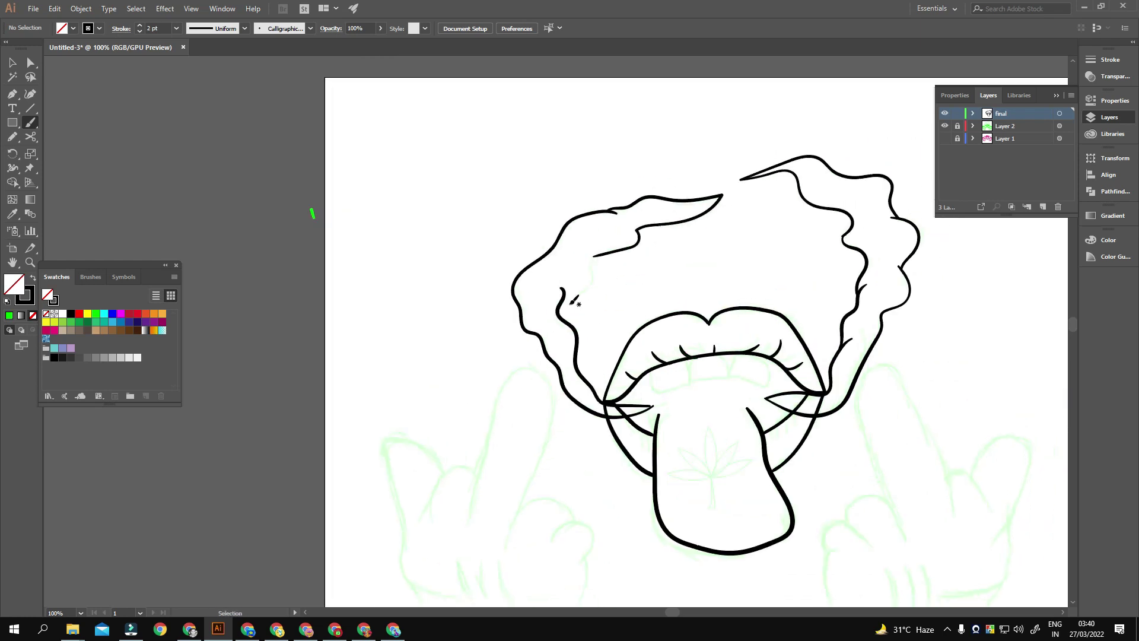
{"action": "left_click_drag", "start_coordinate": [788, 480], "coordinate": [652, 362]}
Paintbrush-trace the right hand's bent fingertip, undoing and redrawing the rejected hand strokes
{"action": "scroll", "coordinate": [651, 362], "scroll_direction": "up", "scroll_amount": 3}
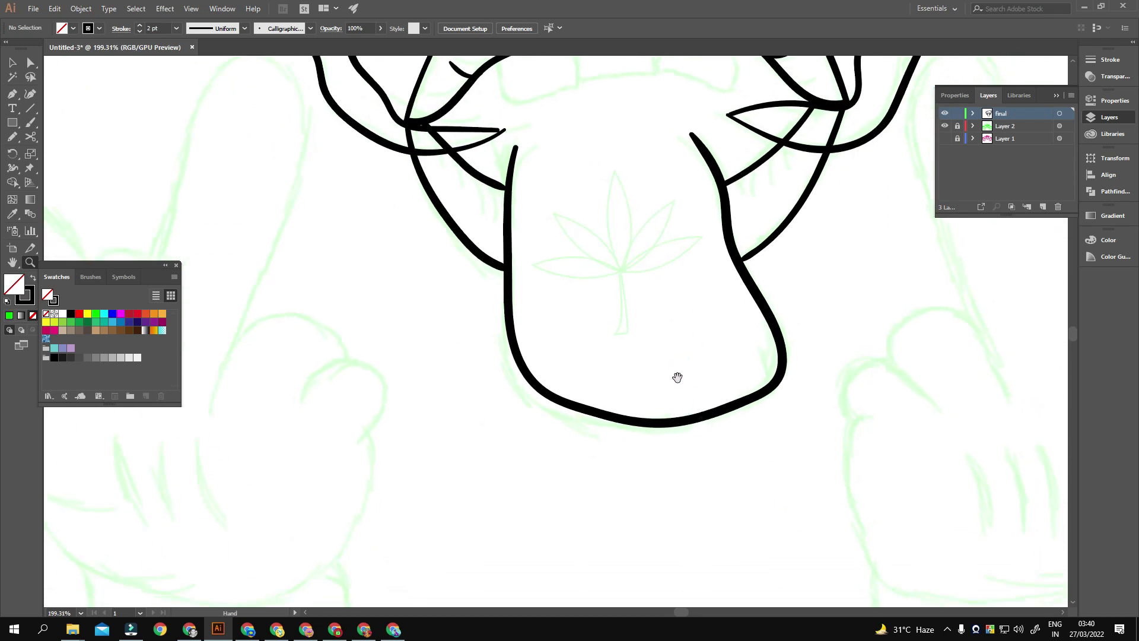
{"action": "scroll", "coordinate": [673, 376], "scroll_direction": "down", "scroll_amount": 5}
{"action": "scroll", "coordinate": [678, 381], "scroll_direction": "up", "scroll_amount": 2}
{"action": "key", "text": "b"}
{"action": "scroll", "coordinate": [728, 360], "scroll_direction": "down", "scroll_amount": 2}
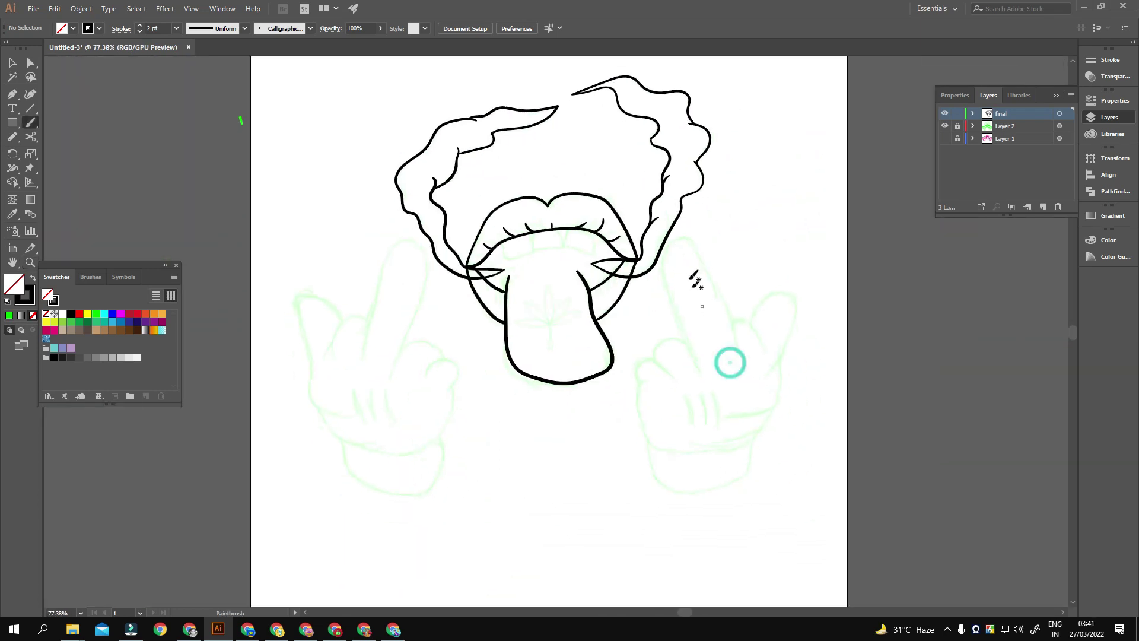
{"action": "scroll", "coordinate": [807, 388], "scroll_direction": "left", "scroll_amount": 1}
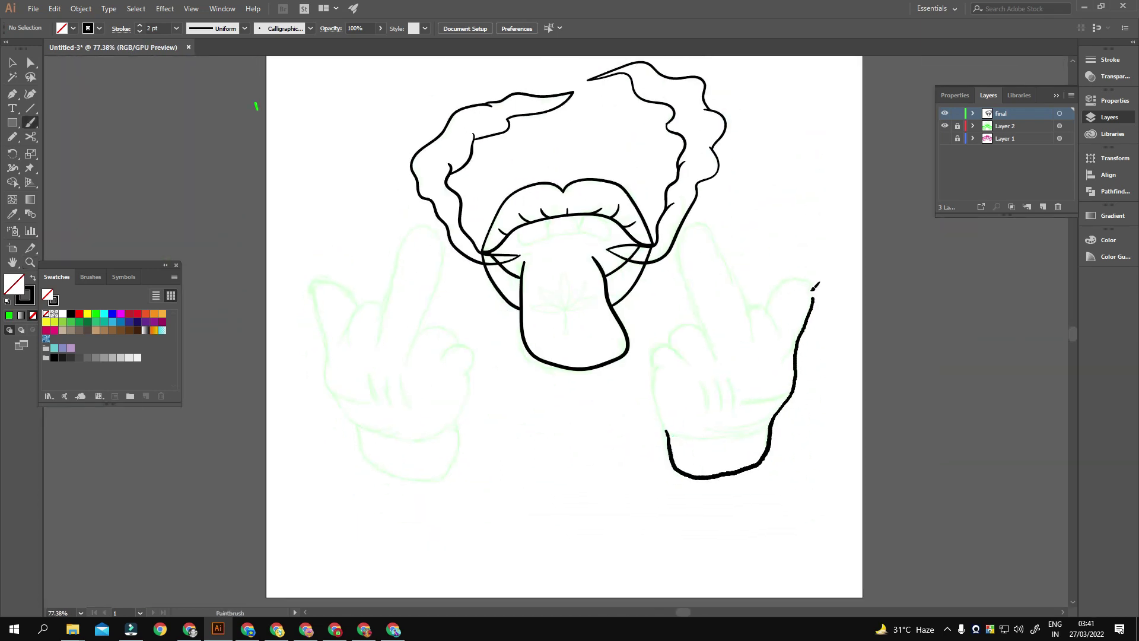
{"action": "left_click_drag", "start_coordinate": [814, 288], "coordinate": [827, 373]}
{"action": "key", "text": "ctrl+z"}
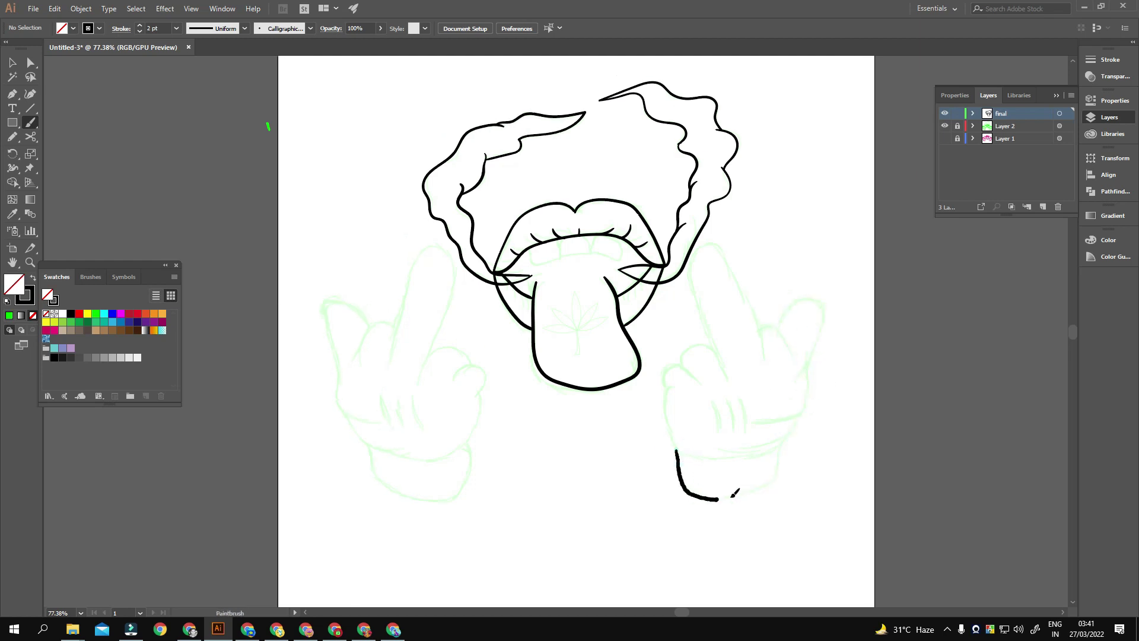
{"action": "scroll", "coordinate": [730, 474], "scroll_direction": "up", "scroll_amount": 1}
{"action": "scroll", "coordinate": [771, 451], "scroll_direction": "up", "scroll_amount": 1}
{"action": "left_click_drag", "start_coordinate": [733, 495], "coordinate": [793, 427]}
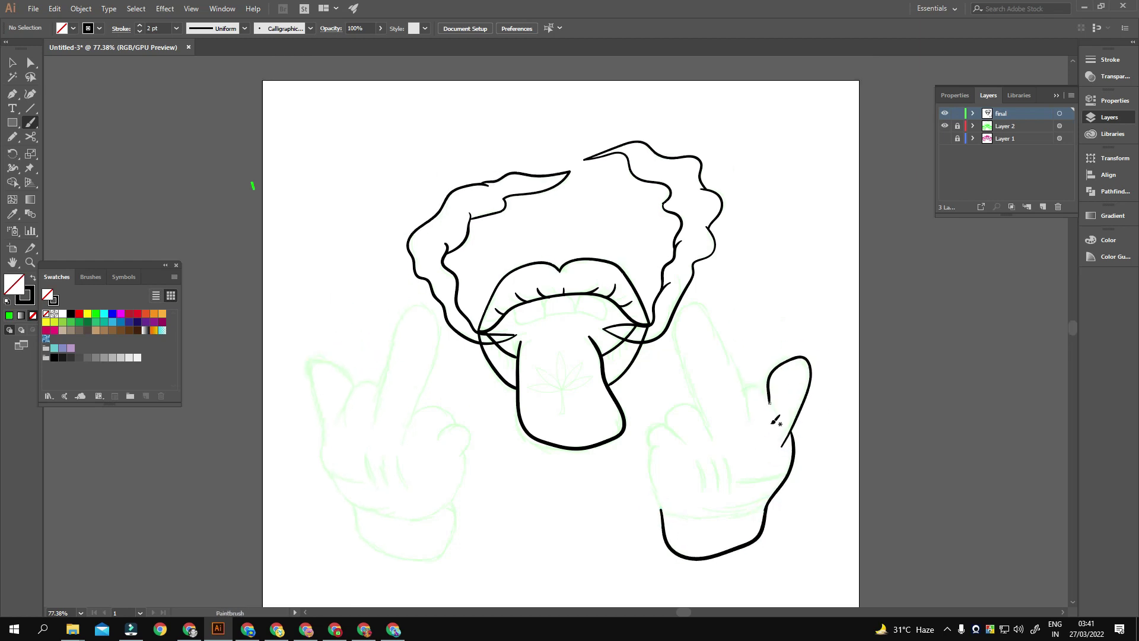
{"action": "scroll", "coordinate": [775, 420], "scroll_direction": "up", "scroll_amount": 1}
{"action": "key", "text": "ctrl+z"}
{"action": "scroll", "coordinate": [791, 466], "scroll_direction": "up", "scroll_amount": 1}
{"action": "key", "text": "ctrl+z"}
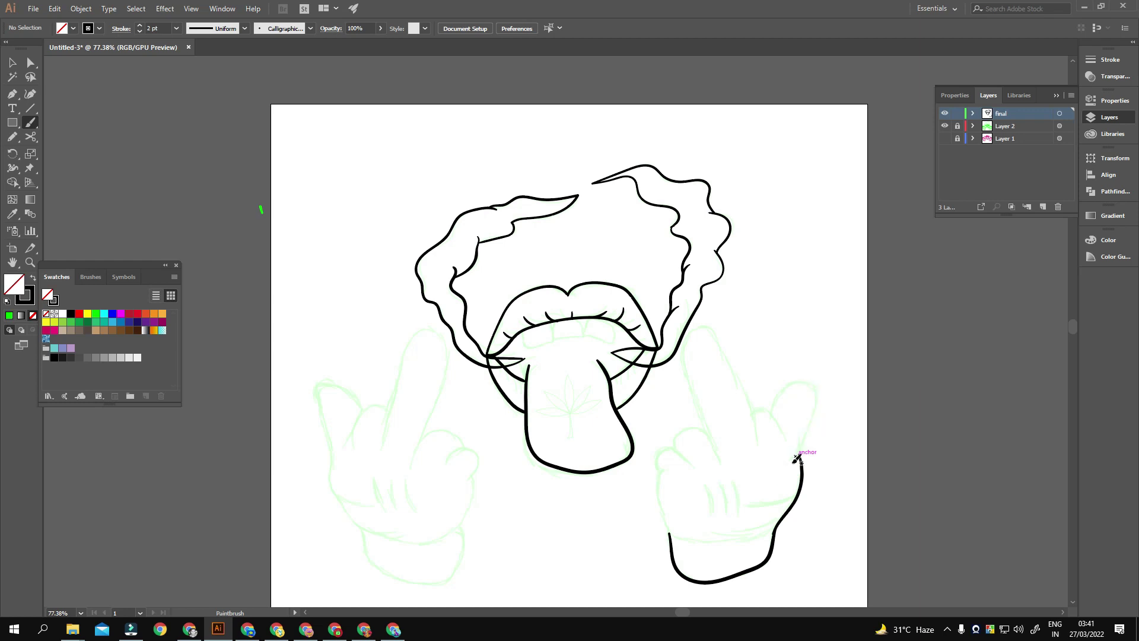
{"action": "scroll", "coordinate": [796, 426], "scroll_direction": "down", "scroll_amount": 1}
{"action": "left_click_drag", "start_coordinate": [796, 457], "coordinate": [789, 426]}
{"action": "scroll", "coordinate": [779, 424], "scroll_direction": "down", "scroll_amount": 1}
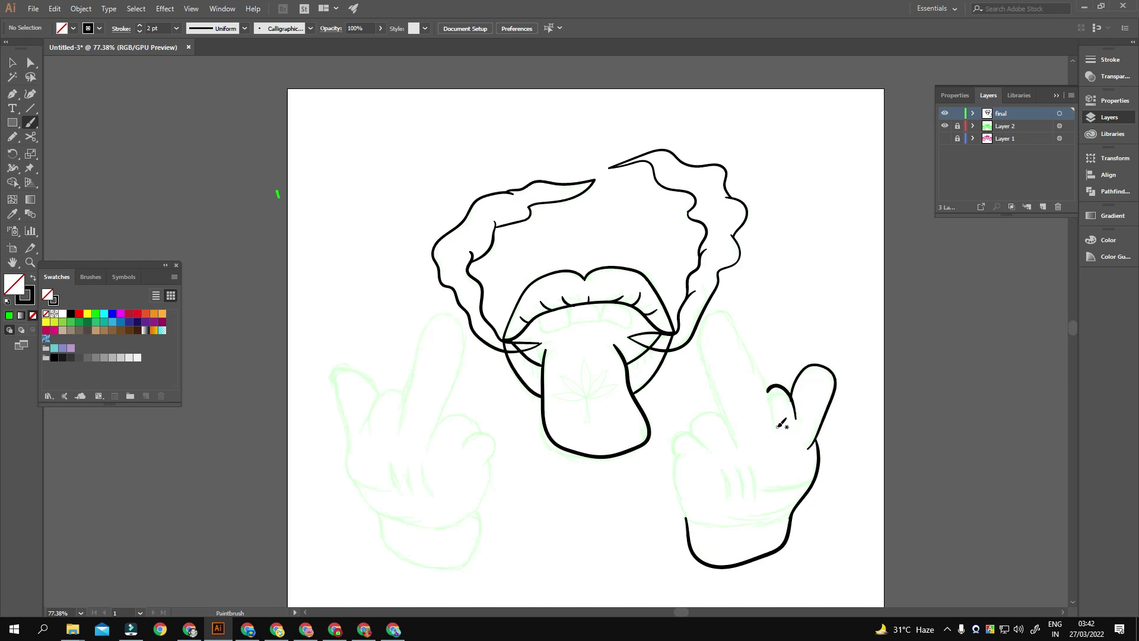
Ink the right hand's knuckle, its right edge and the finger crease lines
{"action": "scroll", "coordinate": [764, 449], "scroll_direction": "up", "scroll_amount": 2}
{"action": "scroll", "coordinate": [734, 350], "scroll_direction": "up", "scroll_amount": 1}
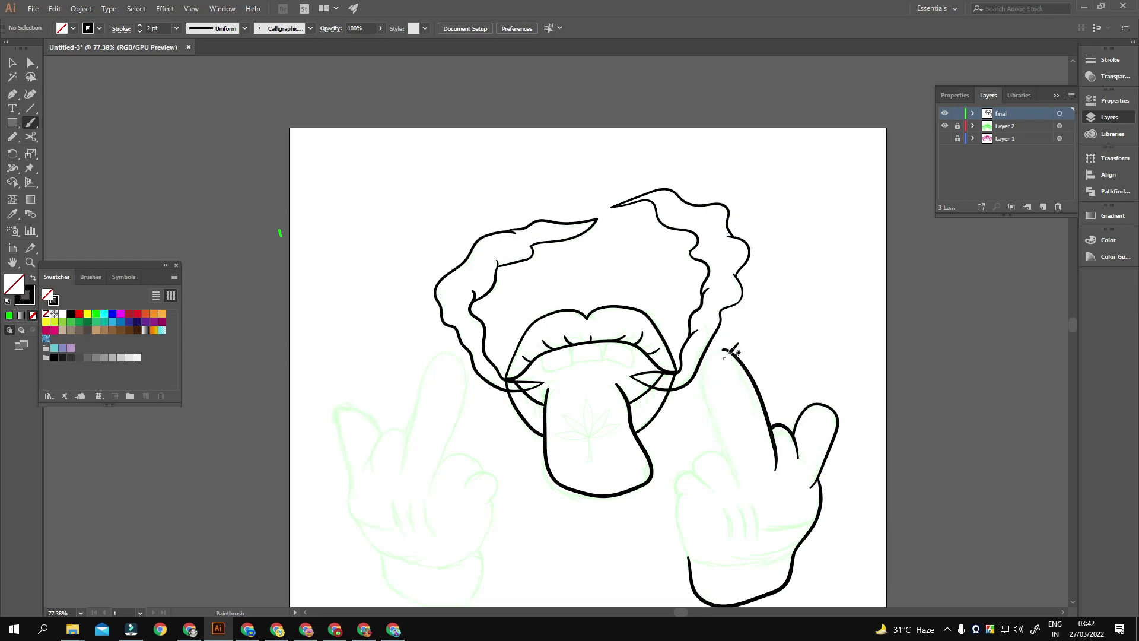
{"action": "scroll", "coordinate": [741, 478], "scroll_direction": "down", "scroll_amount": 2}
{"action": "scroll", "coordinate": [771, 391], "scroll_direction": "down", "scroll_amount": 1}
{"action": "mouse_move", "coordinate": [762, 386]}
{"action": "left_mouse_down"}
{"action": "mouse_move", "coordinate": [798, 392]}
{"action": "mouse_move", "coordinate": [746, 382]}
{"action": "mouse_move", "coordinate": [758, 441]}
{"action": "left_mouse_up"}
{"action": "scroll", "coordinate": [771, 398], "scroll_direction": "down", "scroll_amount": 1}
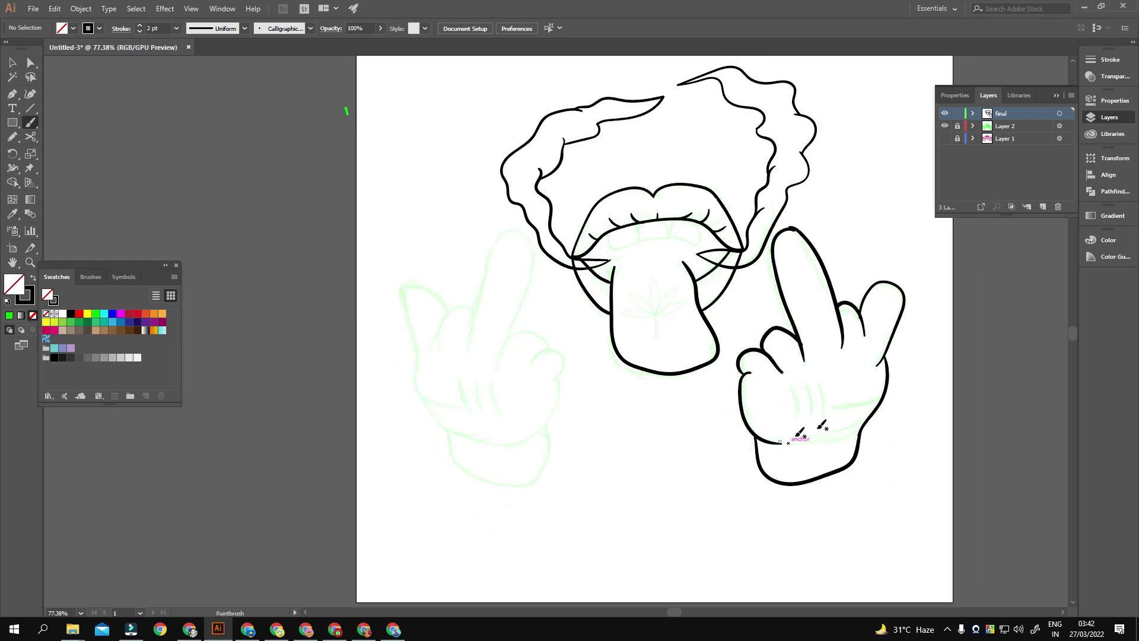
{"action": "left_click_drag", "start_coordinate": [870, 418], "coordinate": [859, 434]}
{"action": "scroll", "coordinate": [860, 403], "scroll_direction": "down", "scroll_amount": 2}
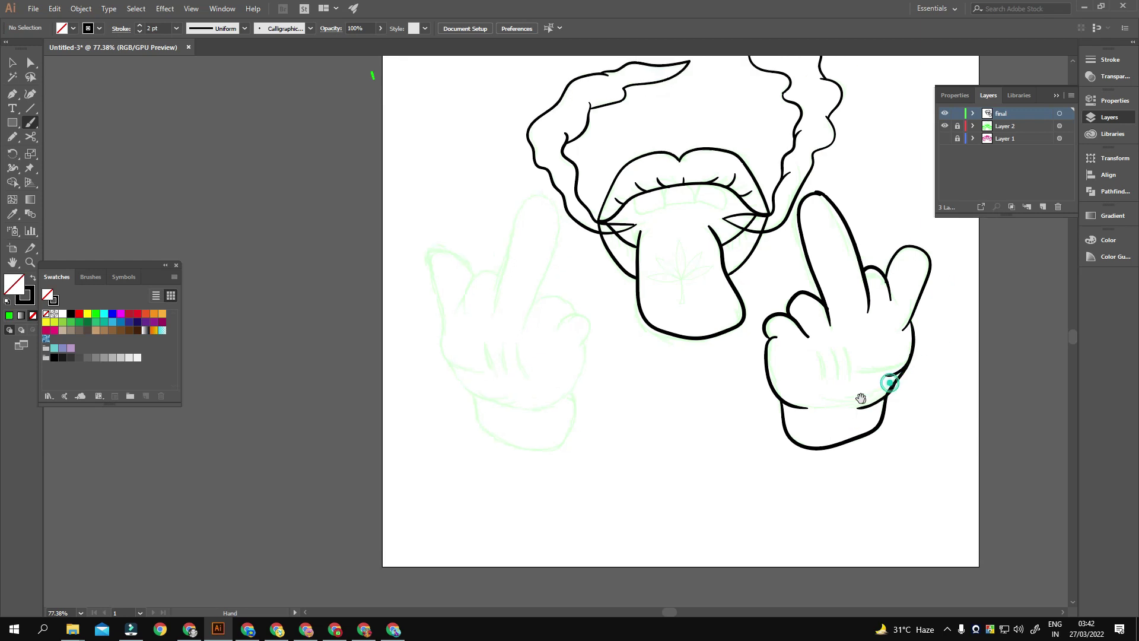
{"action": "left_click_drag", "start_coordinate": [860, 350], "coordinate": [856, 386]}
Ink the left hand above the cuff, its raised finger and its outer edge
{"action": "mouse_move", "coordinate": [727, 406]}
{"action": "left_mouse_down"}
{"action": "mouse_move", "coordinate": [719, 389]}
{"action": "mouse_move", "coordinate": [845, 396]}
{"action": "left_mouse_up"}
{"action": "mouse_move", "coordinate": [574, 358]}
{"action": "left_mouse_down"}
{"action": "mouse_move", "coordinate": [718, 346]}
{"action": "mouse_move", "coordinate": [698, 405]}
{"action": "left_mouse_up"}
{"action": "scroll", "coordinate": [712, 347], "scroll_direction": "up", "scroll_amount": 1}
{"action": "mouse_move", "coordinate": [627, 417]}
{"action": "left_mouse_down"}
{"action": "mouse_move", "coordinate": [655, 353]}
{"action": "mouse_move", "coordinate": [654, 371]}
{"action": "mouse_move", "coordinate": [587, 347]}
{"action": "left_mouse_up"}
{"action": "scroll", "coordinate": [606, 472], "scroll_direction": "down", "scroll_amount": 3}
{"action": "scroll", "coordinate": [606, 472], "scroll_direction": "right", "scroll_amount": 3}
{"action": "left_click_drag", "start_coordinate": [511, 369], "coordinate": [579, 409]}
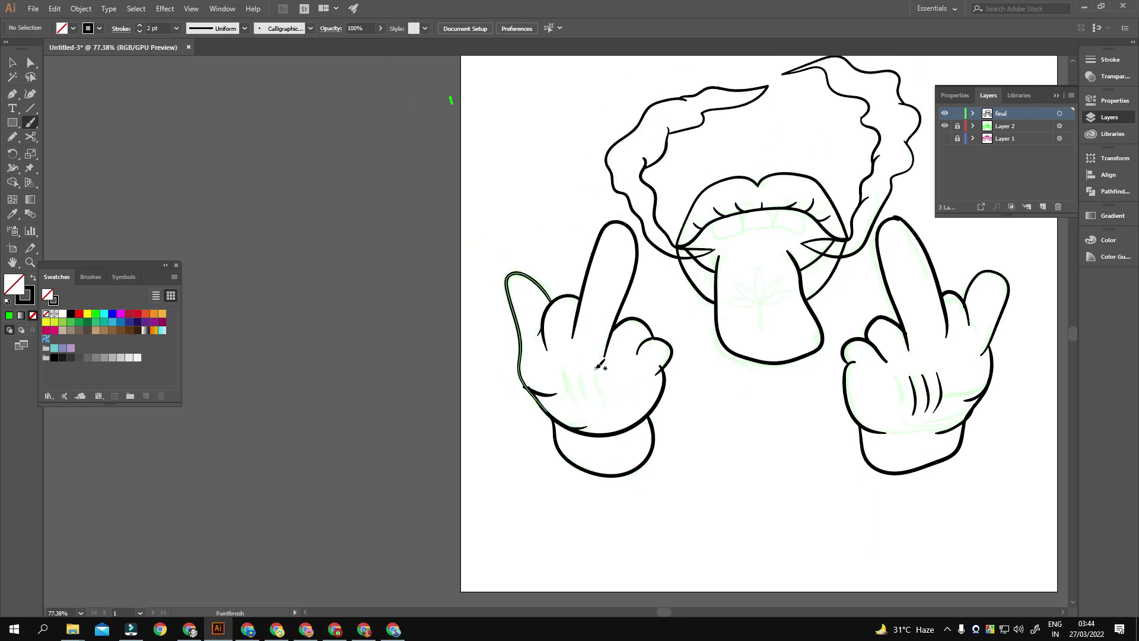
Draw two crease lines on the left hand
{"action": "scroll", "coordinate": [627, 405], "scroll_direction": "up", "scroll_amount": 2}
{"action": "scroll", "coordinate": [640, 326], "scroll_direction": "up", "scroll_amount": 1}
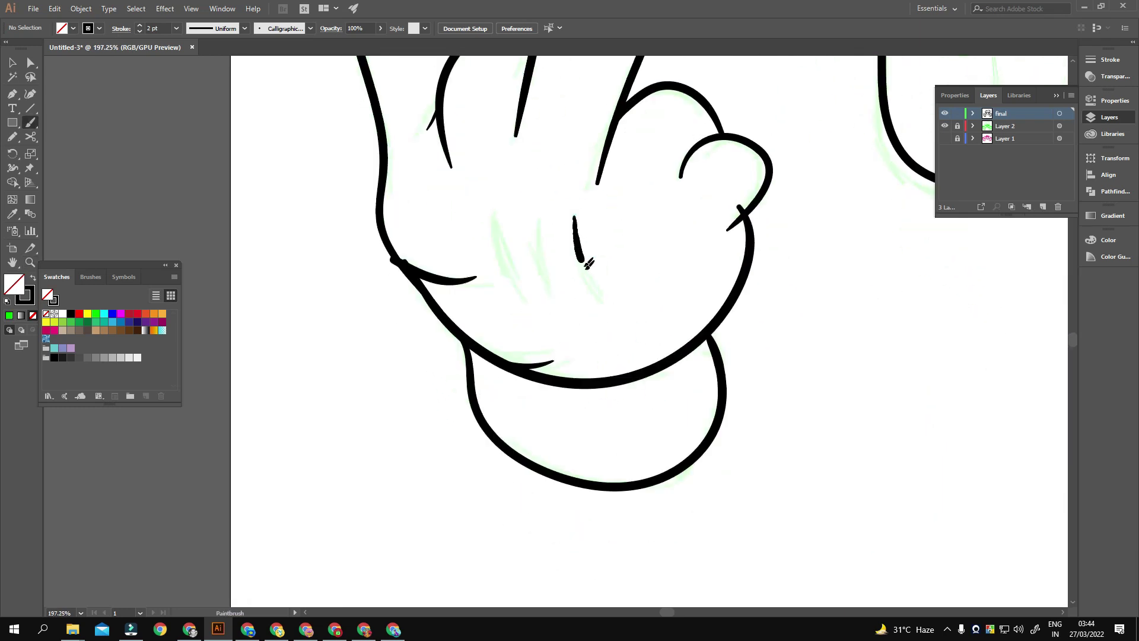
{"action": "scroll", "coordinate": [572, 240], "scroll_direction": "up", "scroll_amount": 1}
{"action": "scroll", "coordinate": [582, 309], "scroll_direction": "down", "scroll_amount": 1}
{"action": "left_click_drag", "start_coordinate": [585, 246], "coordinate": [573, 323]}
{"action": "mouse_move", "coordinate": [528, 204]}
{"action": "left_mouse_down"}
{"action": "mouse_move", "coordinate": [563, 313]}
{"action": "mouse_move", "coordinate": [558, 264]}
{"action": "left_mouse_up"}
Draw four upper front teeth under the upper lip
{"action": "key", "text": "ctrl+0"}
{"action": "scroll", "coordinate": [588, 320], "scroll_direction": "up", "scroll_amount": 5}
{"action": "mouse_move", "coordinate": [537, 216]}
{"action": "left_mouse_down"}
{"action": "mouse_move", "coordinate": [521, 229]}
{"action": "mouse_move", "coordinate": [641, 185]}
{"action": "left_mouse_up"}
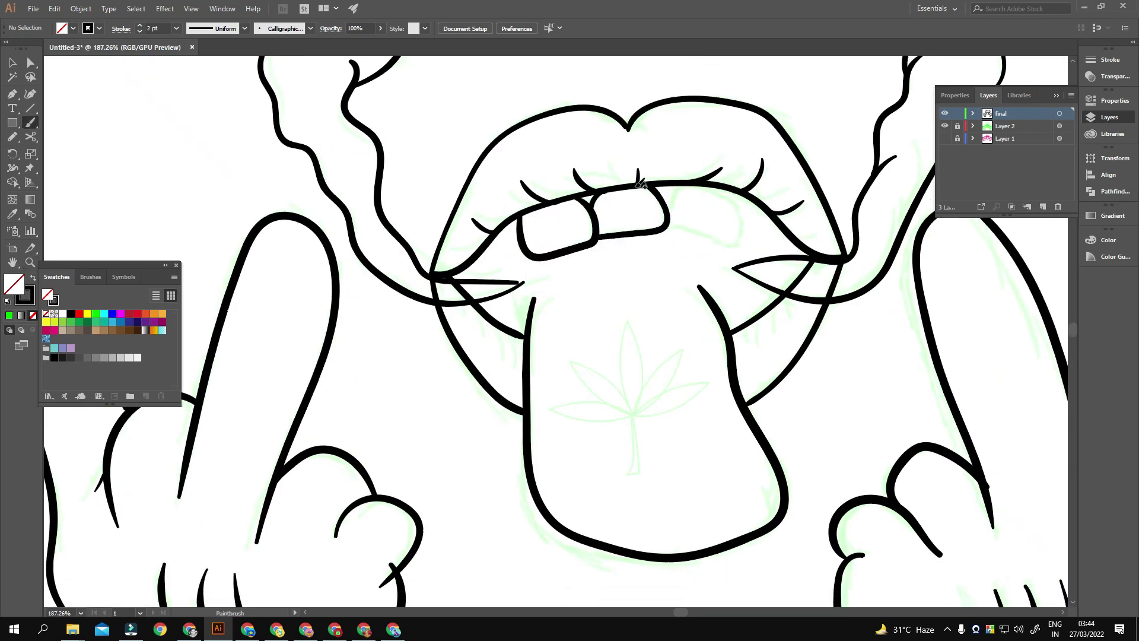
{"action": "scroll", "coordinate": [640, 185], "scroll_direction": "down", "scroll_amount": 3}
{"action": "left_click_drag", "start_coordinate": [629, 228], "coordinate": [726, 211]}
{"action": "scroll", "coordinate": [590, 306], "scroll_direction": "down", "scroll_amount": 5}
Duplicate the Final layer as a backup 'final copy' layer
{"action": "mouse_move", "coordinate": [666, 385]}
{"action": "left_mouse_down"}
{"action": "mouse_move", "coordinate": [666, 361]}
{"action": "mouse_move", "coordinate": [589, 344]}
{"action": "left_mouse_up"}
{"action": "scroll", "coordinate": [509, 343], "scroll_direction": "up", "scroll_amount": 3}
{"action": "scroll", "coordinate": [587, 332], "scroll_direction": "down", "scroll_amount": 4}
{"action": "scroll", "coordinate": [604, 362], "scroll_direction": "down", "scroll_amount": 3}
{"action": "left_click_drag", "start_coordinate": [660, 282], "coordinate": [623, 310]}
{"action": "mouse_move", "coordinate": [417, 248]}
{"action": "left_mouse_down"}
{"action": "mouse_move", "coordinate": [327, 233]}
{"action": "mouse_move", "coordinate": [491, 331]}
{"action": "left_mouse_up"}
{"action": "left_click_drag", "start_coordinate": [1035, 114], "coordinate": [1043, 207]}
Make the original Final layer active again and check the tongue outline path
{"action": "left_click", "coordinate": [945, 114]}
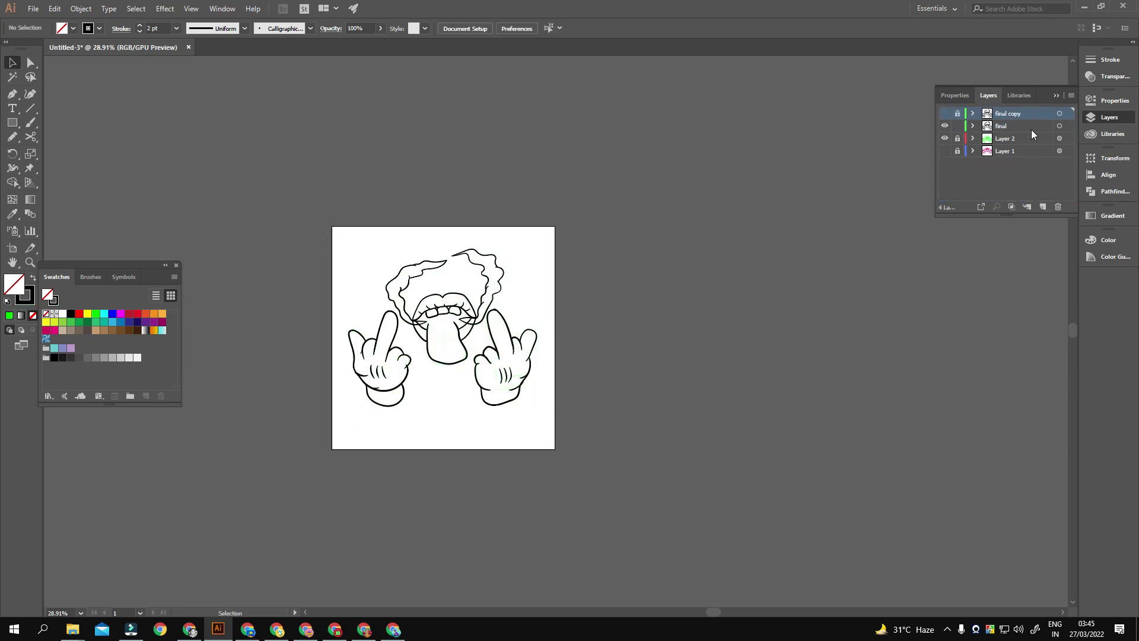
{"action": "scroll", "coordinate": [402, 356], "scroll_direction": "up", "scroll_amount": 5}
{"action": "scroll", "coordinate": [534, 344], "scroll_direction": "right", "scroll_amount": 5}
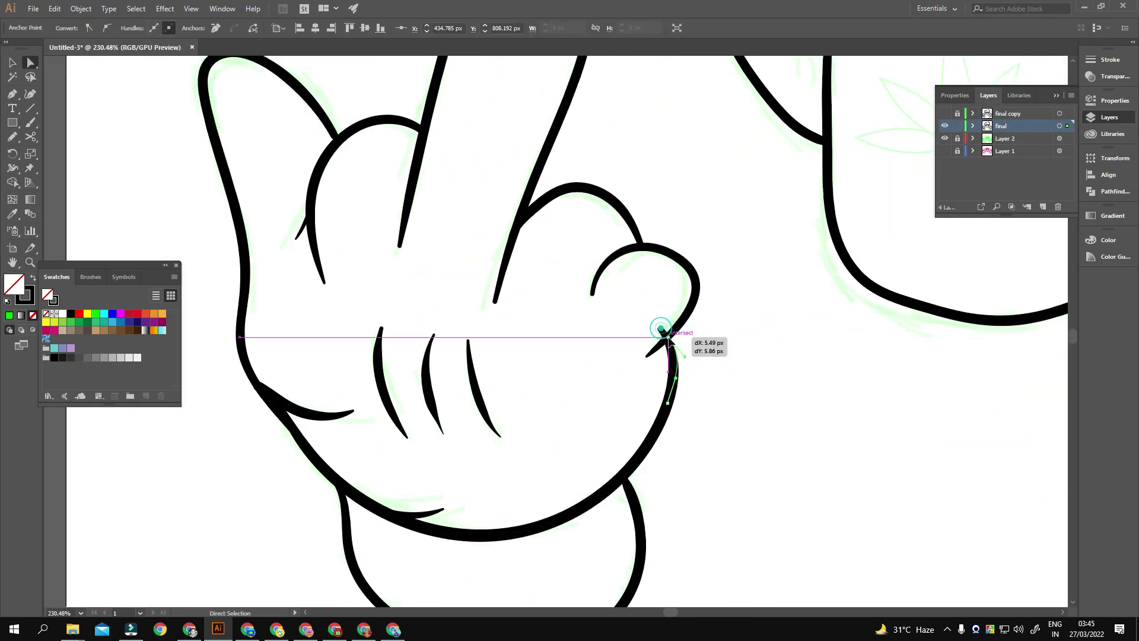
{"action": "scroll", "coordinate": [662, 326], "scroll_direction": "up", "scroll_amount": 8}
{"action": "left_click", "coordinate": [656, 342]}
{"action": "left_click", "coordinate": [649, 297]}
{"action": "scroll", "coordinate": [694, 320], "scroll_direction": "up", "scroll_amount": 5}
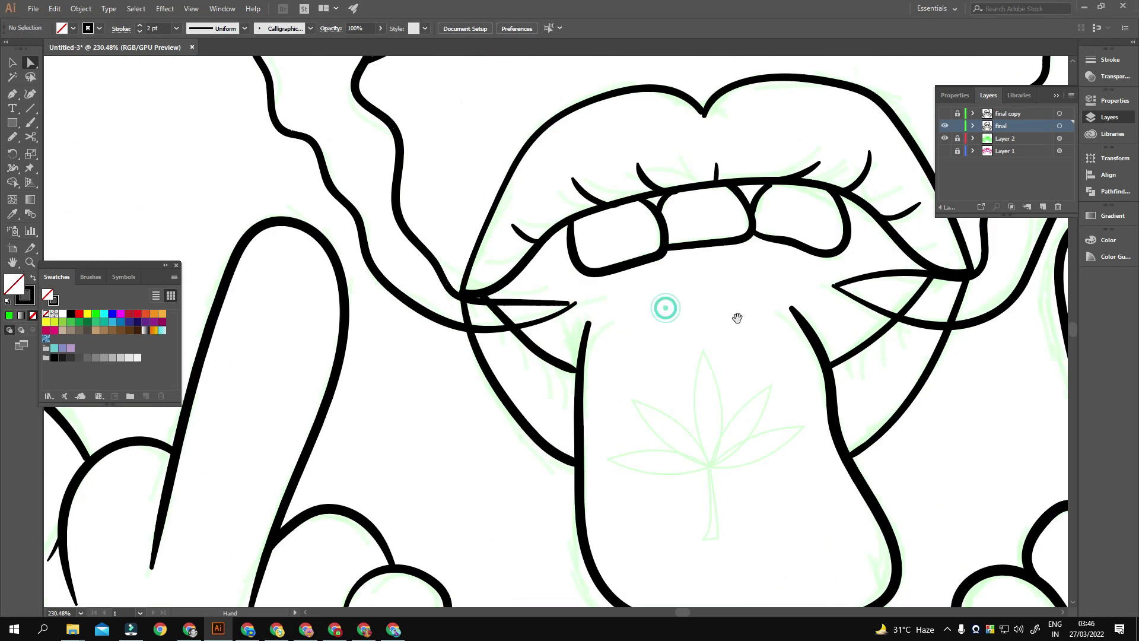
Direct-select the left hand's finger outline to adjust the thumb-joint anchor
{"action": "mouse_move", "coordinate": [602, 300]}
{"action": "left_mouse_down"}
{"action": "mouse_move", "coordinate": [631, 351]}
{"action": "mouse_move", "coordinate": [608, 381]}
{"action": "left_mouse_up"}
{"action": "scroll", "coordinate": [631, 351], "scroll_direction": "up", "scroll_amount": 5}
{"action": "key", "text": "z"}
{"action": "scroll", "coordinate": [608, 380], "scroll_direction": "down", "scroll_amount": 5}
{"action": "scroll", "coordinate": [611, 377], "scroll_direction": "down", "scroll_amount": 2}
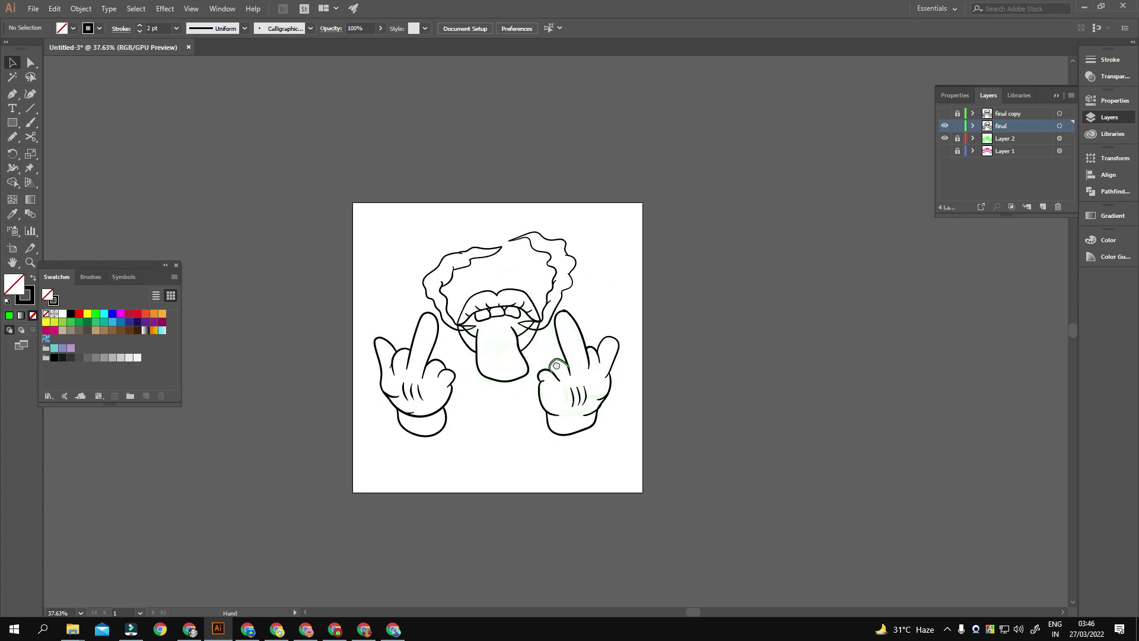
{"action": "key", "text": "a"}
{"action": "scroll", "coordinate": [595, 356], "scroll_direction": "up", "scroll_amount": 10}
{"action": "left_click", "coordinate": [595, 355]}
{"action": "key", "text": "z"}
{"action": "scroll", "coordinate": [612, 321], "scroll_direction": "down", "scroll_amount": 5}
{"action": "scroll", "coordinate": [656, 363], "scroll_direction": "up", "scroll_amount": 5}
Trace the leaf's top lobe down to its base, removing a stray stroke
{"action": "scroll", "coordinate": [561, 322], "scroll_direction": "up", "scroll_amount": 2}
{"action": "scroll", "coordinate": [527, 354], "scroll_direction": "left", "scroll_amount": 1}
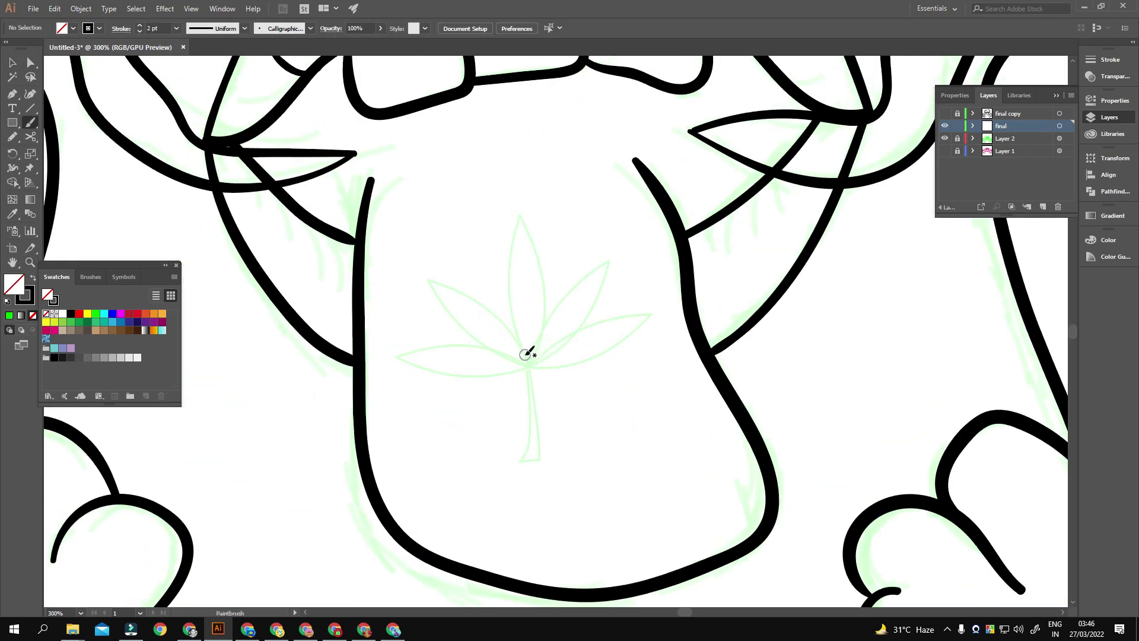
{"action": "scroll", "coordinate": [529, 191], "scroll_direction": "down", "scroll_amount": 2}
{"action": "left_click_drag", "start_coordinate": [517, 159], "coordinate": [526, 312]}
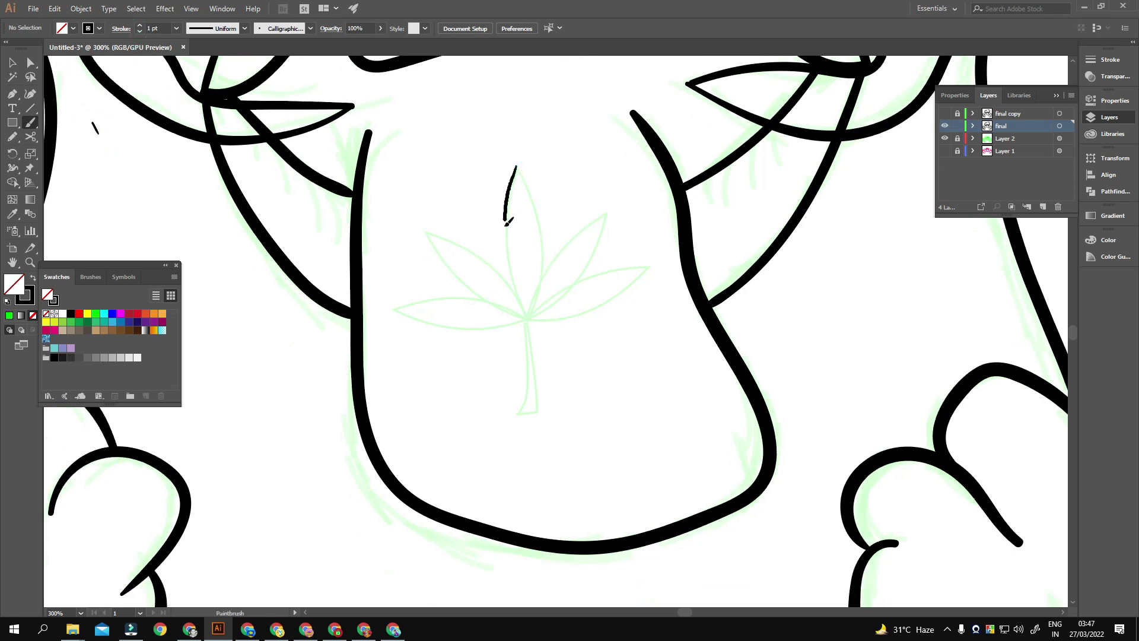
{"action": "scroll", "coordinate": [524, 190], "scroll_direction": "up", "scroll_amount": 1}
{"action": "scroll", "coordinate": [545, 354], "scroll_direction": "up", "scroll_amount": 1}
{"action": "mouse_move", "coordinate": [543, 251]}
{"action": "left_mouse_down"}
{"action": "mouse_move", "coordinate": [528, 336]}
{"action": "mouse_move", "coordinate": [611, 255]}
{"action": "left_mouse_up"}
{"action": "scroll", "coordinate": [544, 323], "scroll_direction": "up", "scroll_amount": 1}
{"action": "scroll", "coordinate": [544, 323], "scroll_direction": "right", "scroll_amount": 1}
{"action": "key", "text": "ctrl+z"}
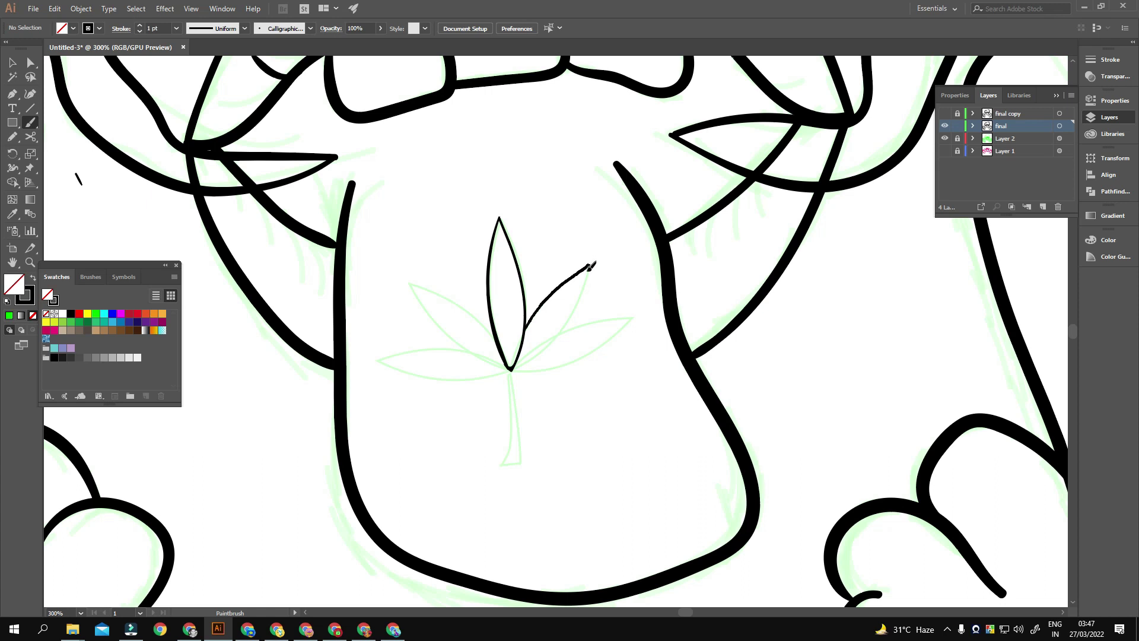
{"action": "scroll", "coordinate": [595, 314], "scroll_direction": "down", "scroll_amount": 1}
{"action": "scroll", "coordinate": [595, 314], "scroll_direction": "left", "scroll_amount": 1}
Draw the upper-right and upper-left leaf lobes, redrawing the botched left lobe
{"action": "left_click_drag", "start_coordinate": [569, 358], "coordinate": [529, 357]}
{"action": "scroll", "coordinate": [529, 356], "scroll_direction": "down", "scroll_amount": 1}
{"action": "scroll", "coordinate": [530, 357], "scroll_direction": "left", "scroll_amount": 3}
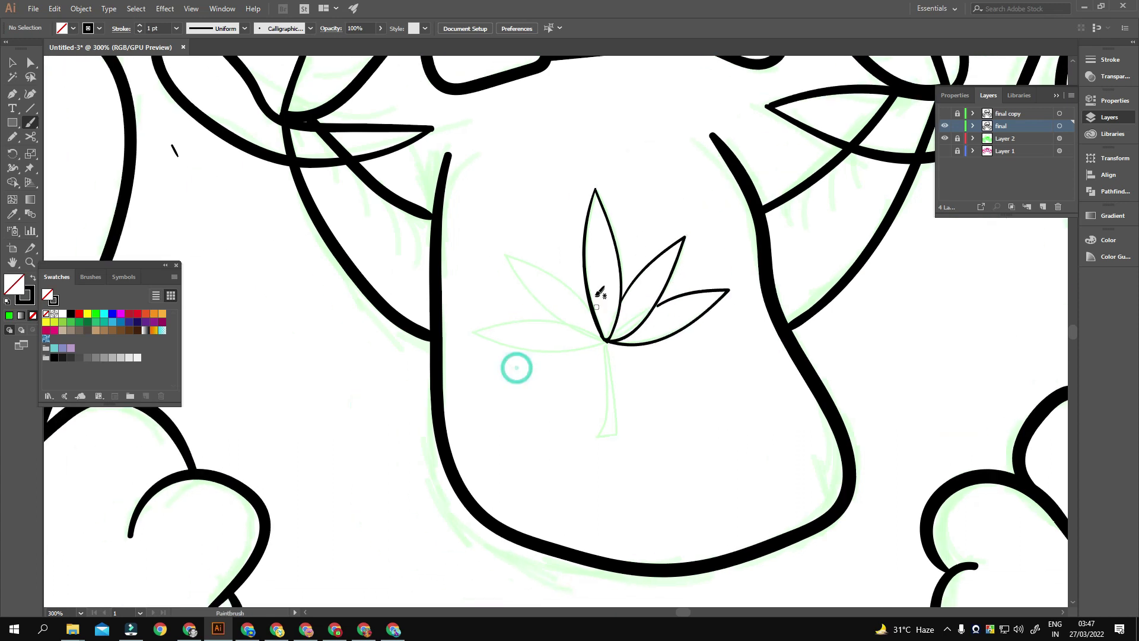
{"action": "left_click_drag", "start_coordinate": [589, 302], "coordinate": [516, 256]}
{"action": "key", "text": "ctrl+z"}
{"action": "scroll", "coordinate": [595, 334], "scroll_direction": "up", "scroll_amount": 1}
{"action": "scroll", "coordinate": [595, 334], "scroll_direction": "right", "scroll_amount": 1}
{"action": "left_click_drag", "start_coordinate": [558, 300], "coordinate": [587, 353]}
{"action": "scroll", "coordinate": [593, 344], "scroll_direction": "down", "scroll_amount": 2}
{"action": "scroll", "coordinate": [627, 330], "scroll_direction": "left", "scroll_amount": 2}
Draw a lower side lobe and the looped stem below the leaf
{"action": "left_click_drag", "start_coordinate": [617, 283], "coordinate": [571, 280]}
{"action": "mouse_move", "coordinate": [637, 309]}
{"action": "left_mouse_down"}
{"action": "mouse_move", "coordinate": [658, 304]}
{"action": "mouse_move", "coordinate": [620, 388]}
{"action": "mouse_move", "coordinate": [610, 305]}
{"action": "left_mouse_up"}
{"action": "scroll", "coordinate": [641, 349], "scroll_direction": "down", "scroll_amount": 3}
{"action": "scroll", "coordinate": [607, 357], "scroll_direction": "up", "scroll_amount": 3}
{"action": "scroll", "coordinate": [680, 342], "scroll_direction": "up", "scroll_amount": 1}
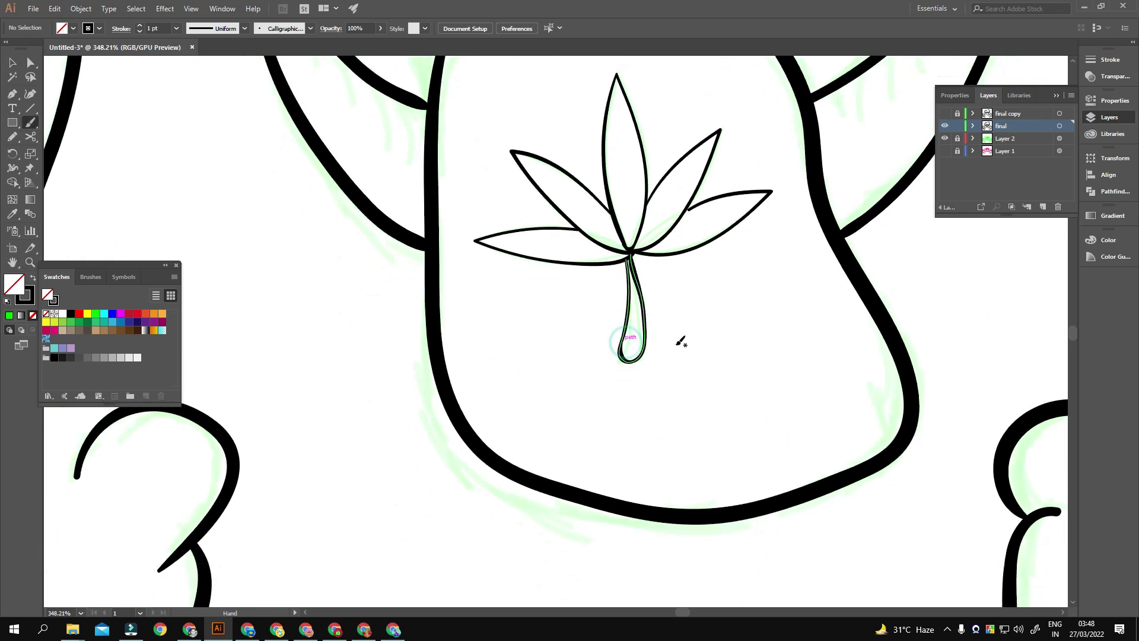
{"action": "scroll", "coordinate": [712, 362], "scroll_direction": "down", "scroll_amount": 3}
{"action": "scroll", "coordinate": [750, 382], "scroll_direction": "up", "scroll_amount": 3}
{"action": "scroll", "coordinate": [635, 402], "scroll_direction": "up", "scroll_amount": 4}
Inspect an anchor on the leaf's right lobe outline with Direct Selection
{"action": "key", "text": "a"}
{"action": "left_click", "coordinate": [698, 239]}
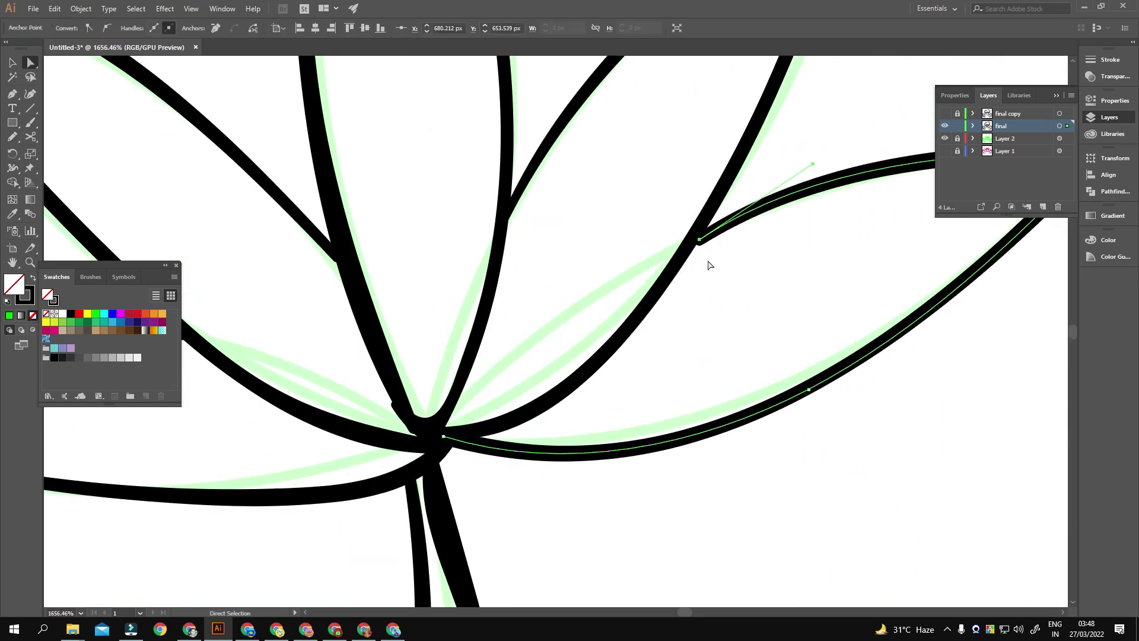
{"action": "scroll", "coordinate": [652, 338], "scroll_direction": "down", "scroll_amount": 4}
{"action": "key", "text": "n"}
{"action": "scroll", "coordinate": [564, 346], "scroll_direction": "up", "scroll_amount": 2}
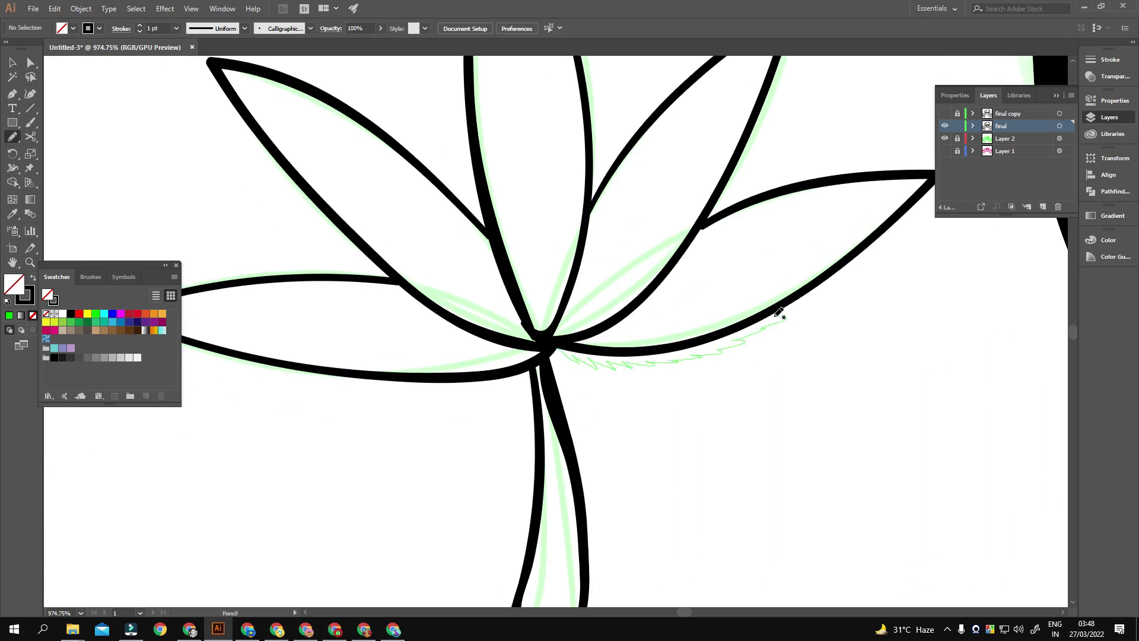
Draw jagged teeth along the right lobe's lower edge and fill them solid black
{"action": "left_click_drag", "start_coordinate": [778, 312], "coordinate": [783, 300]}
{"action": "left_click_drag", "start_coordinate": [684, 389], "coordinate": [723, 311]}
{"action": "key", "text": "shift+x"}
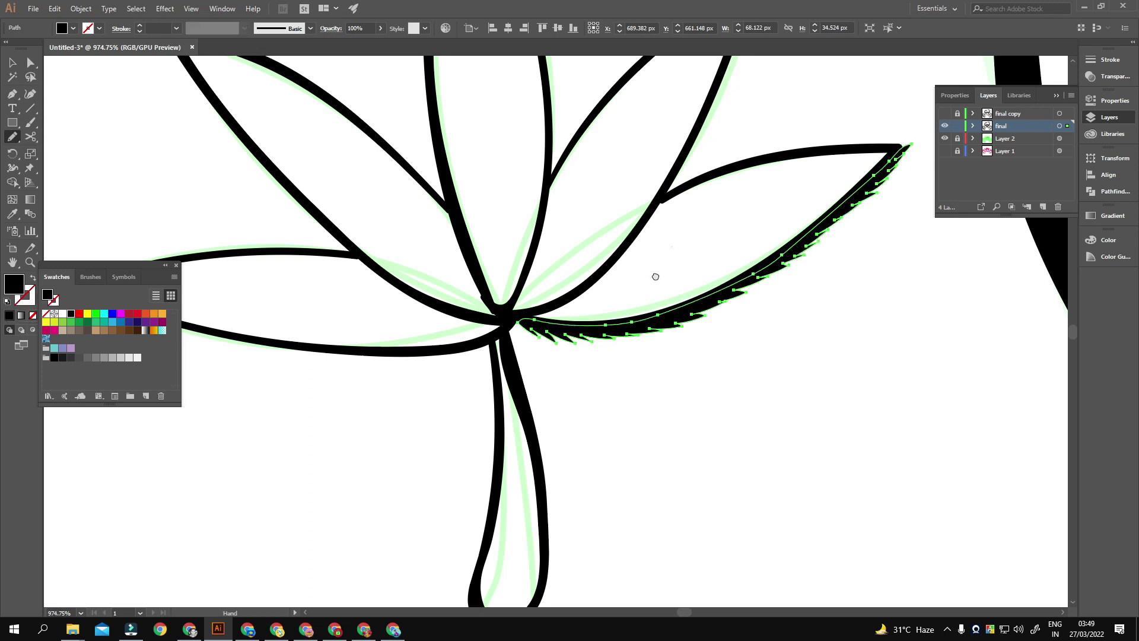
{"action": "scroll", "coordinate": [599, 291], "scroll_direction": "up", "scroll_amount": 3}
{"action": "scroll", "coordinate": [599, 291], "scroll_direction": "right", "scroll_amount": 2}
Add black serrated teeth along the right lobe's upper edge and the upper-right lobe
{"action": "left_click_drag", "start_coordinate": [807, 237], "coordinate": [614, 267]}
{"action": "scroll", "coordinate": [666, 241], "scroll_direction": "up", "scroll_amount": 3}
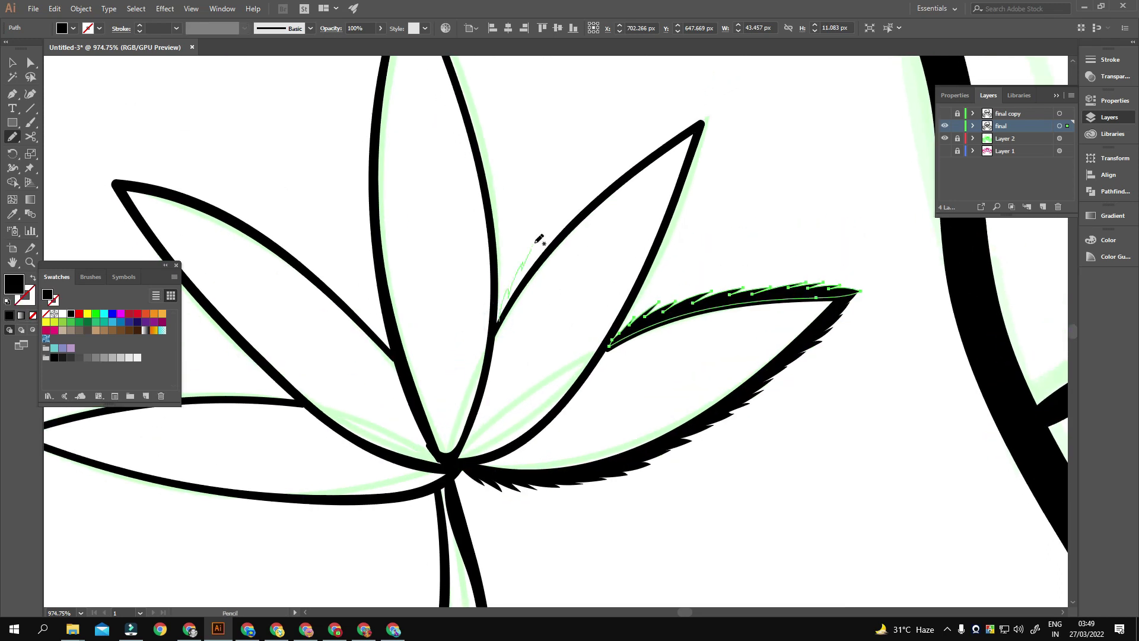
{"action": "left_click_drag", "start_coordinate": [566, 228], "coordinate": [569, 225]}
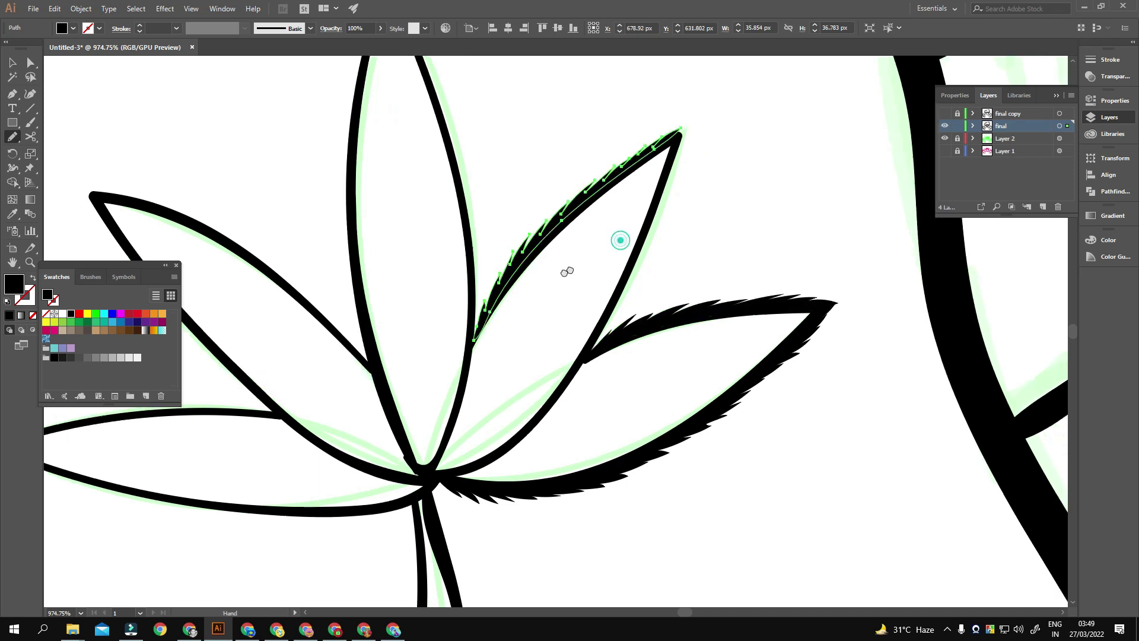
{"action": "scroll", "coordinate": [598, 275], "scroll_direction": "right", "scroll_amount": 2}
{"action": "scroll", "coordinate": [598, 276], "scroll_direction": "down", "scroll_amount": 1}
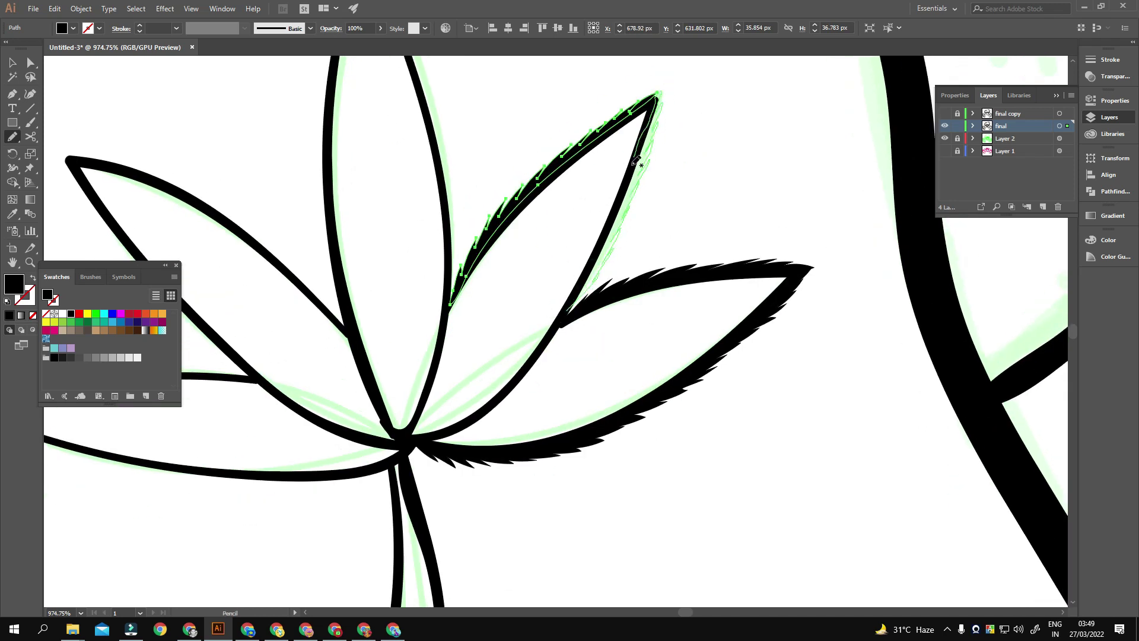
{"action": "key", "text": "shift+x"}
{"action": "scroll", "coordinate": [660, 399], "scroll_direction": "down", "scroll_amount": 3}
{"action": "scroll", "coordinate": [579, 346], "scroll_direction": "up", "scroll_amount": 2}
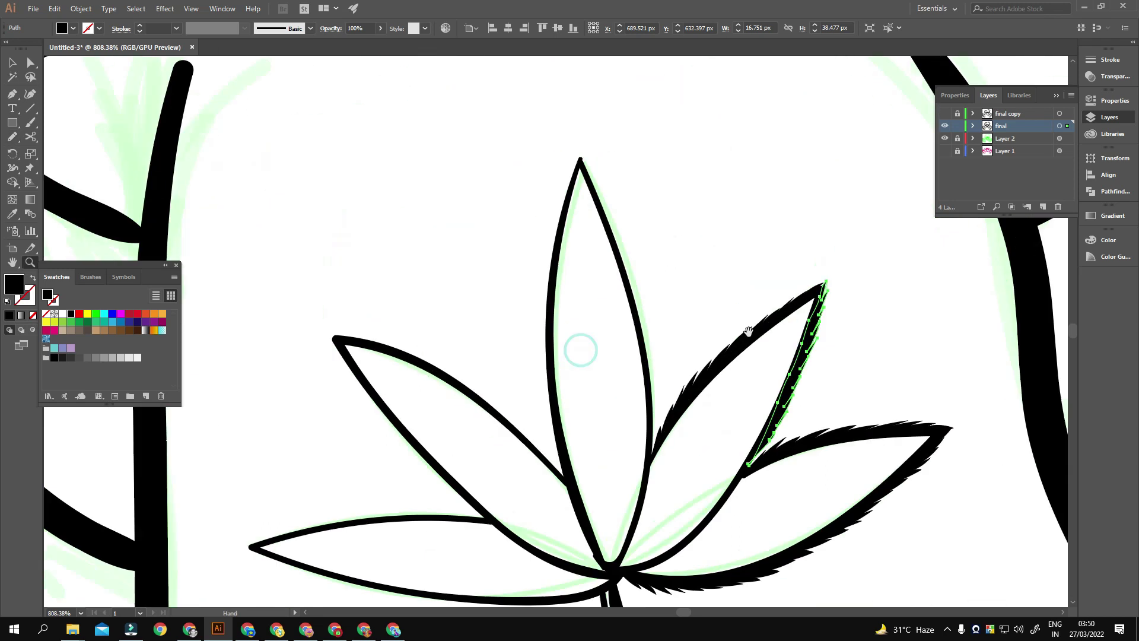
{"action": "scroll", "coordinate": [629, 317], "scroll_direction": "up", "scroll_amount": 1}
Undo the feathered stroke and redraw the upper-right lobe's teeth out to its tip
{"action": "key", "text": "ctrl+z"}
{"action": "scroll", "coordinate": [580, 369], "scroll_direction": "up", "scroll_amount": 4}
{"action": "key", "text": "n"}
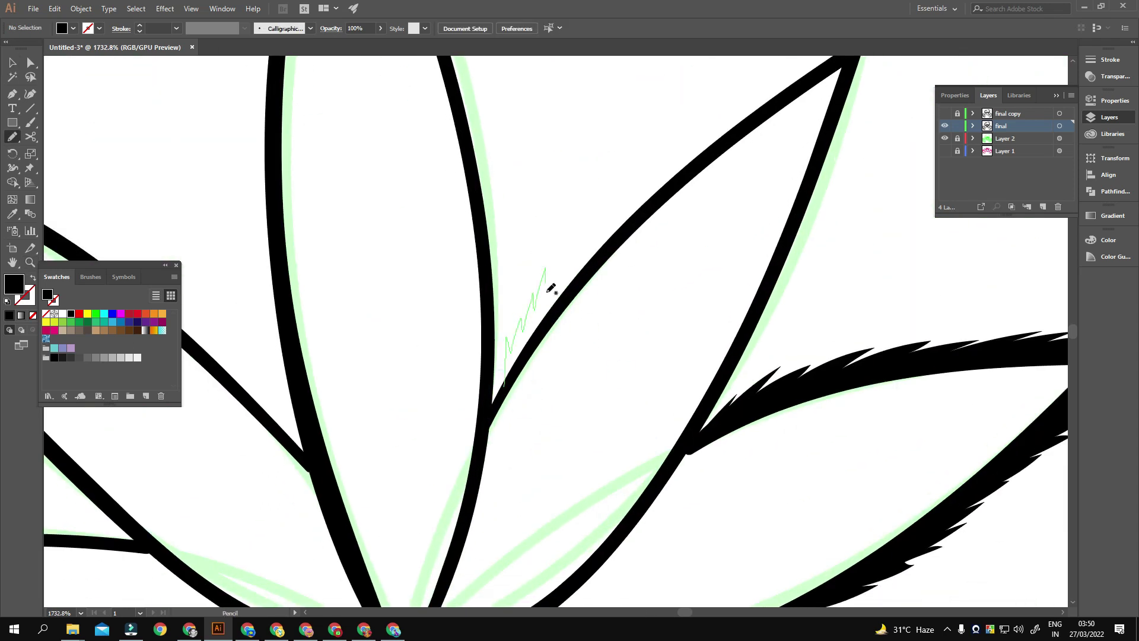
{"action": "left_click_drag", "start_coordinate": [615, 200], "coordinate": [617, 201]}
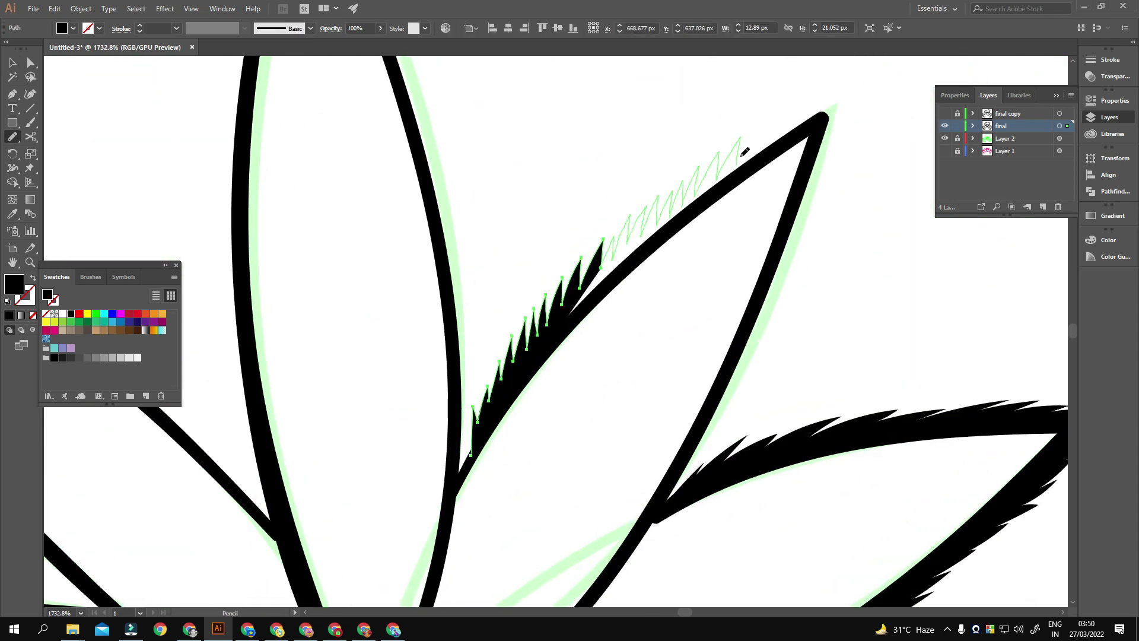
{"action": "left_click_drag", "start_coordinate": [616, 278], "coordinate": [471, 460]}
{"action": "scroll", "coordinate": [622, 394], "scroll_direction": "right", "scroll_amount": 2}
{"action": "scroll", "coordinate": [622, 394], "scroll_direction": "down", "scroll_amount": 1}
{"action": "left_click_drag", "start_coordinate": [599, 436], "coordinate": [626, 397]}
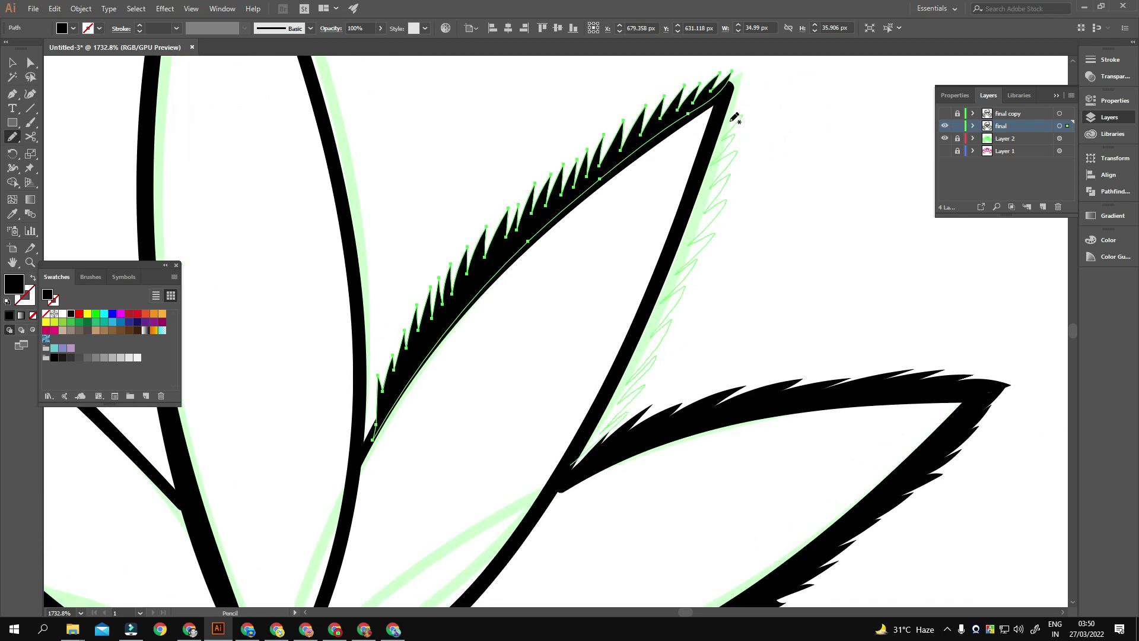
{"action": "left_click_drag", "start_coordinate": [658, 289], "coordinate": [659, 291]}
{"action": "scroll", "coordinate": [521, 440], "scroll_direction": "left", "scroll_amount": 3}
Serrate the top lobe's right edge with Pencil teeth
{"action": "mouse_move", "coordinate": [610, 364]}
{"action": "left_mouse_down"}
{"action": "mouse_move", "coordinate": [582, 183]}
{"action": "mouse_move", "coordinate": [558, 195]}
{"action": "left_mouse_up"}
{"action": "scroll", "coordinate": [558, 196], "scroll_direction": "up", "scroll_amount": 1}
{"action": "scroll", "coordinate": [534, 173], "scroll_direction": "up", "scroll_amount": 2}
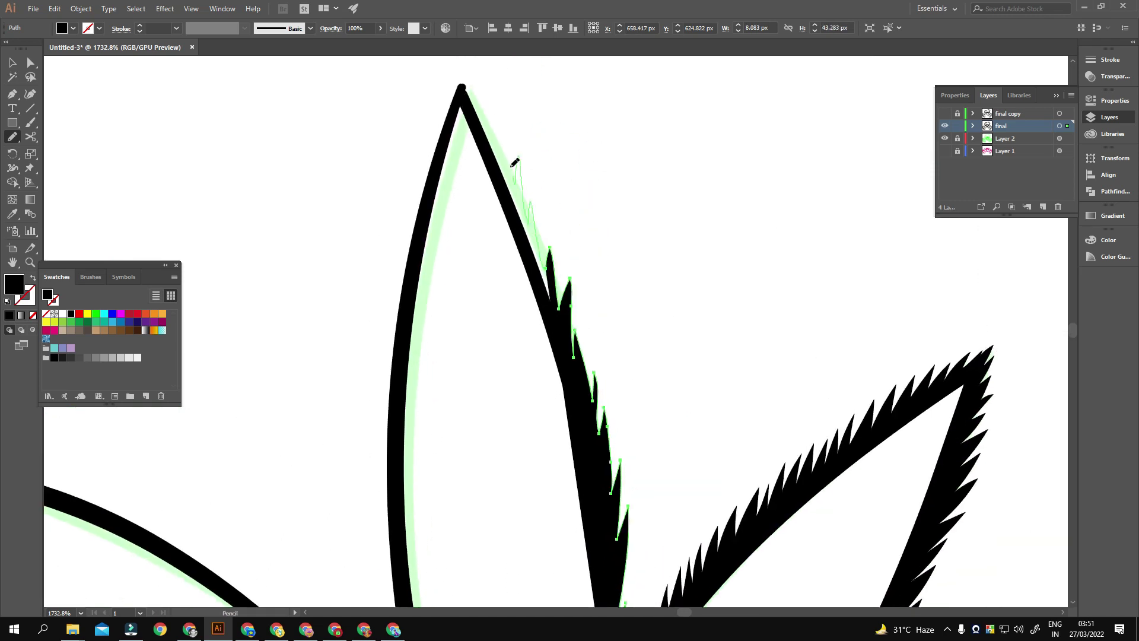
{"action": "scroll", "coordinate": [516, 160], "scroll_direction": "up", "scroll_amount": 2}
{"action": "scroll", "coordinate": [503, 191], "scroll_direction": "left", "scroll_amount": 1}
{"action": "scroll", "coordinate": [552, 344], "scroll_direction": "down", "scroll_amount": 5}
{"action": "scroll", "coordinate": [522, 267], "scroll_direction": "right", "scroll_amount": 2}
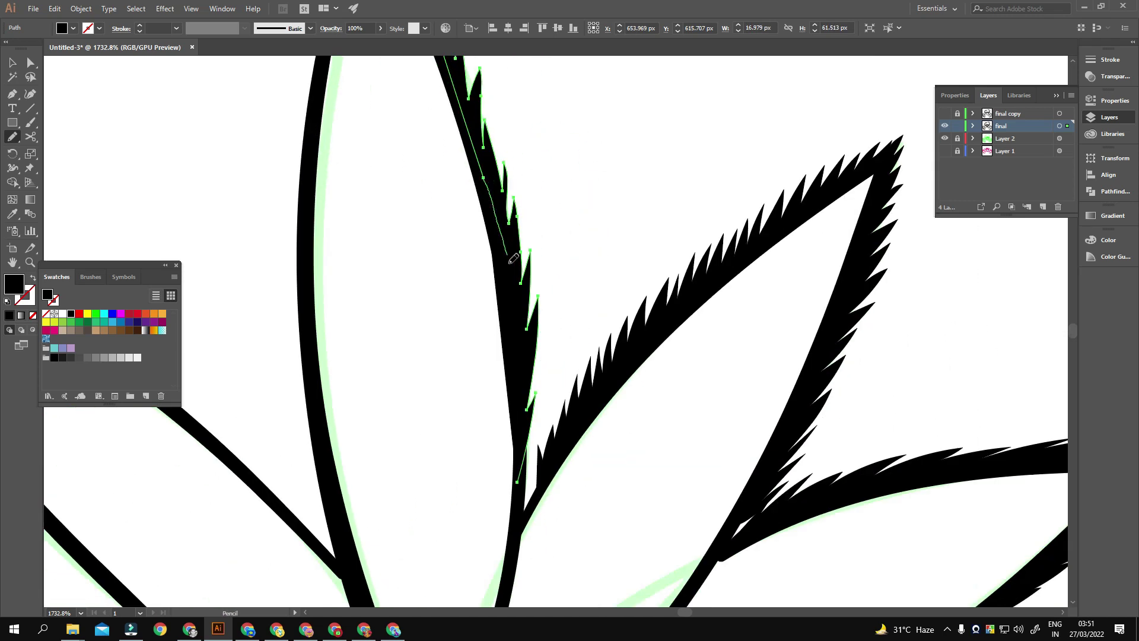
{"action": "left_click_drag", "start_coordinate": [480, 343], "coordinate": [485, 219]}
{"action": "key", "text": "h"}
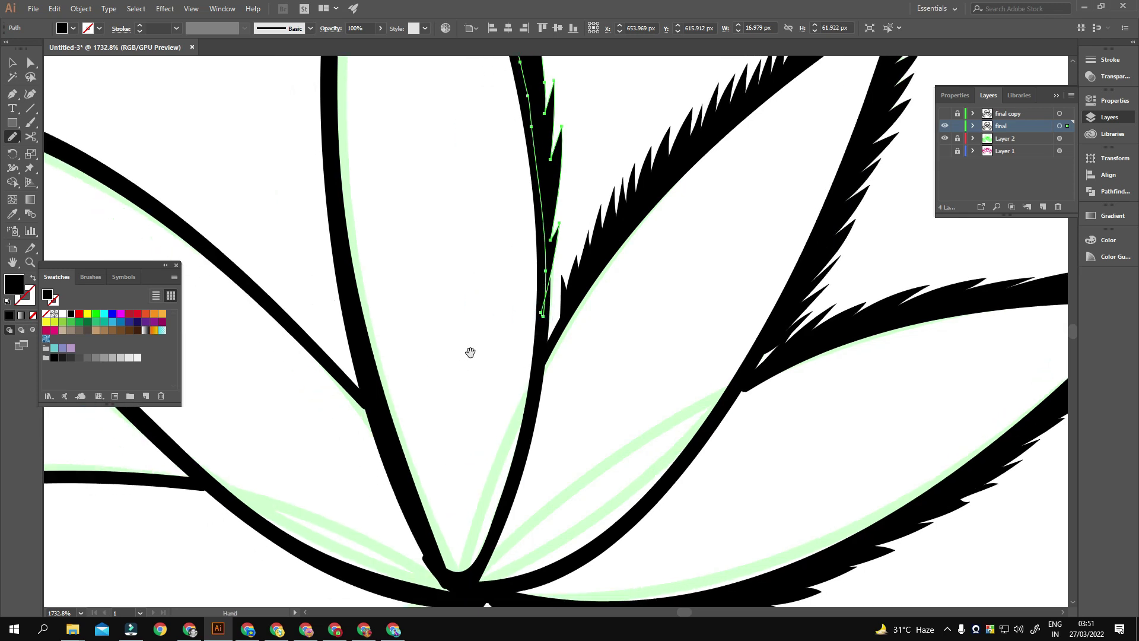
Add spiky teeth along further lobe edges and the upper leaf edge
{"action": "left_click_drag", "start_coordinate": [394, 300], "coordinate": [454, 328]}
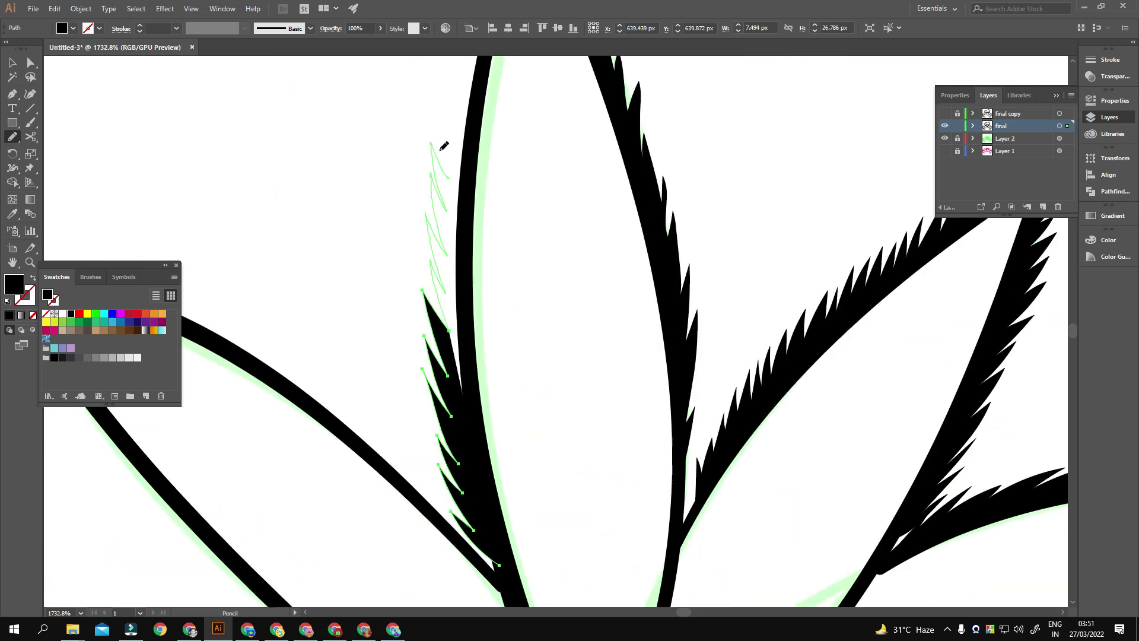
{"action": "key", "text": "h"}
{"action": "left_click_drag", "start_coordinate": [538, 215], "coordinate": [542, 139]}
{"action": "key", "text": "h"}
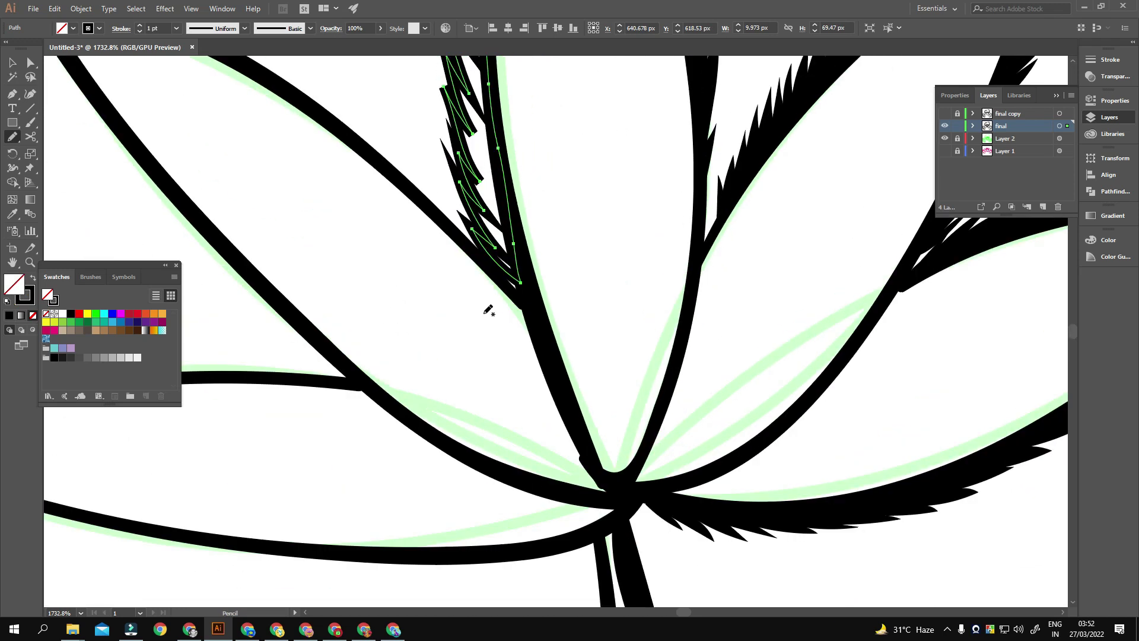
{"action": "left_click_drag", "start_coordinate": [225, 255], "coordinate": [461, 291]}
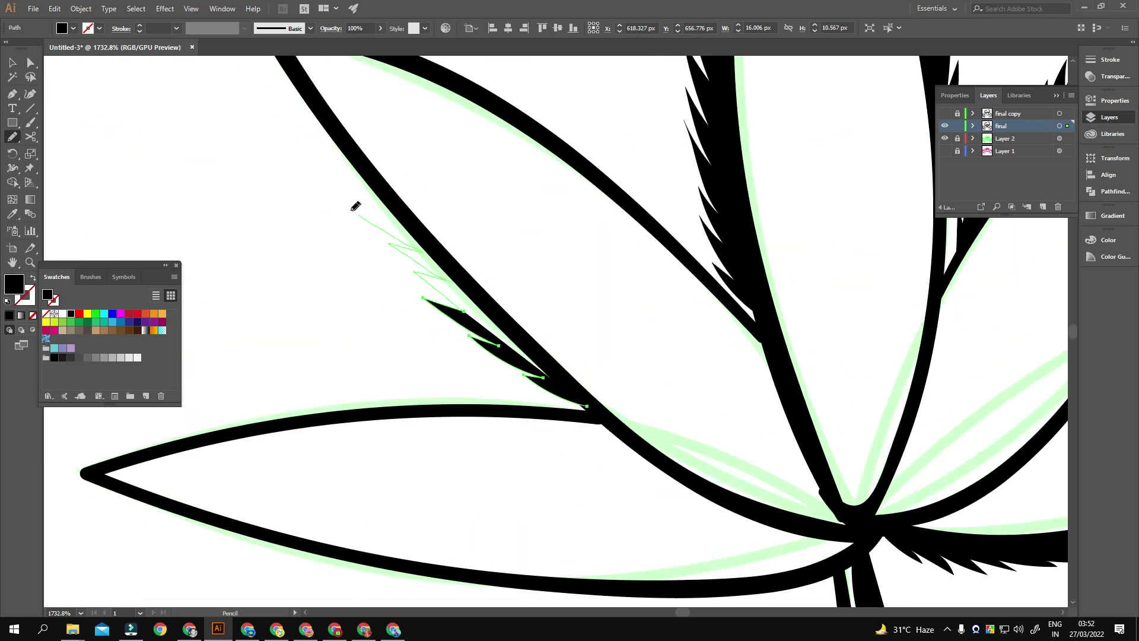
{"action": "key", "text": "h"}
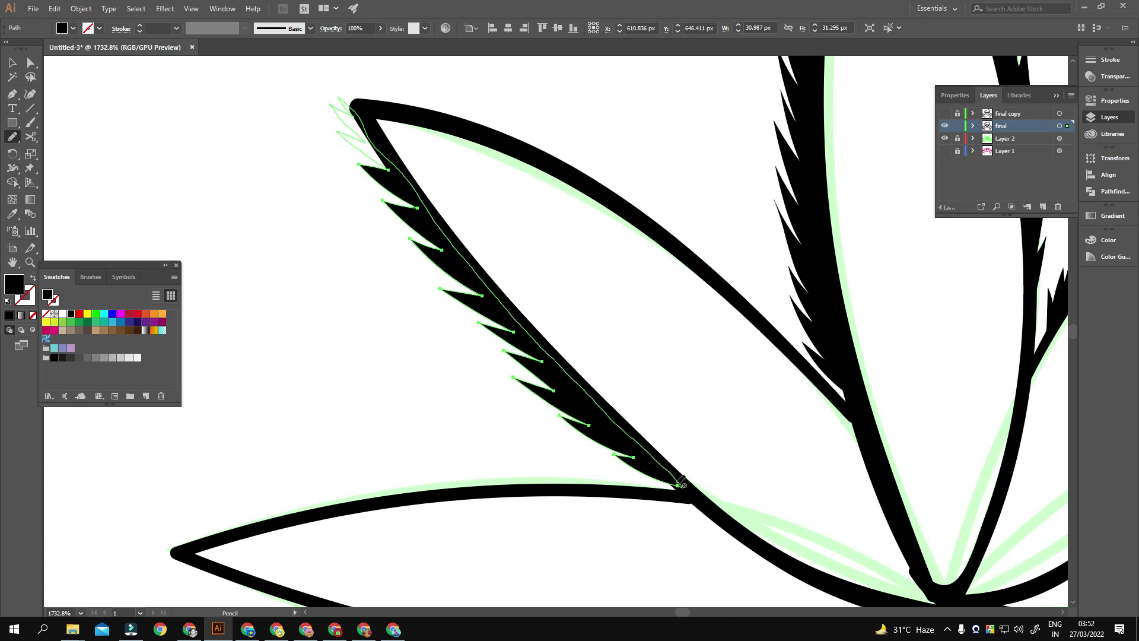
{"action": "key", "text": "h"}
Serrate the upper-left lobe and both edges of the left lobe, then zoom out
{"action": "left_click_drag", "start_coordinate": [705, 379], "coordinate": [641, 277]}
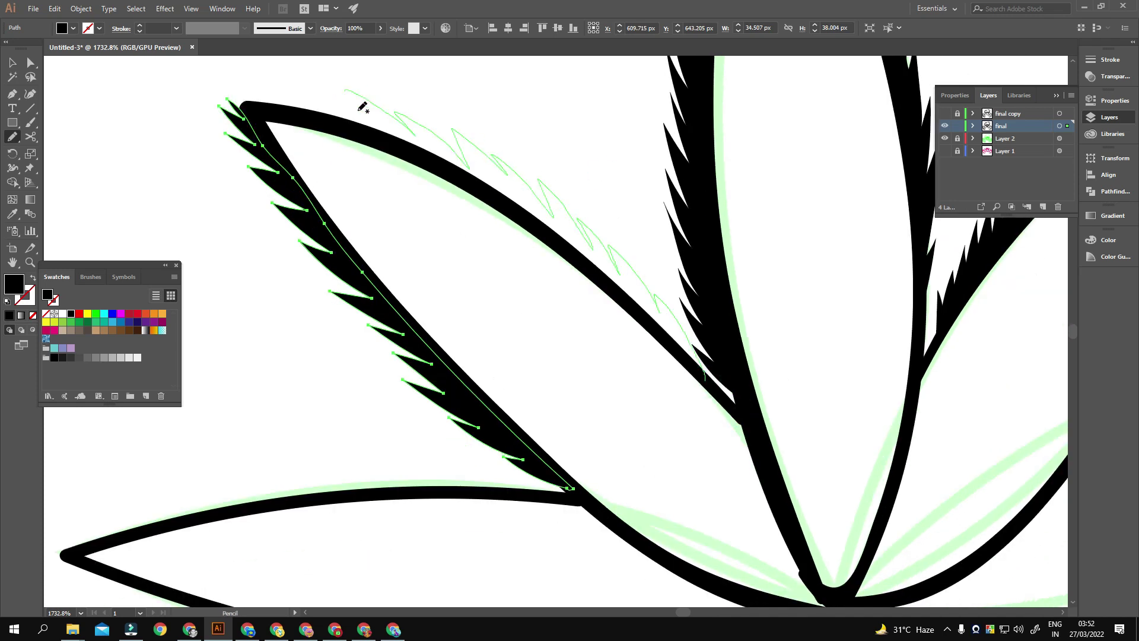
{"action": "key", "text": "z"}
{"action": "left_click_drag", "start_coordinate": [706, 382], "coordinate": [710, 384]}
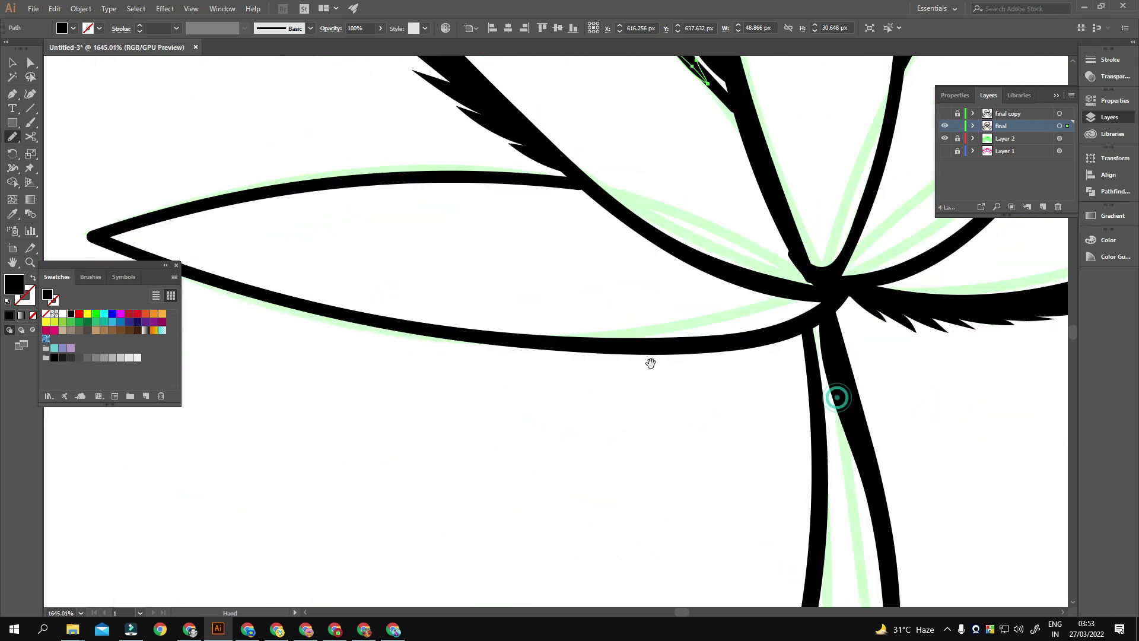
{"action": "key", "text": "n"}
{"action": "left_click_drag", "start_coordinate": [715, 281], "coordinate": [658, 264]}
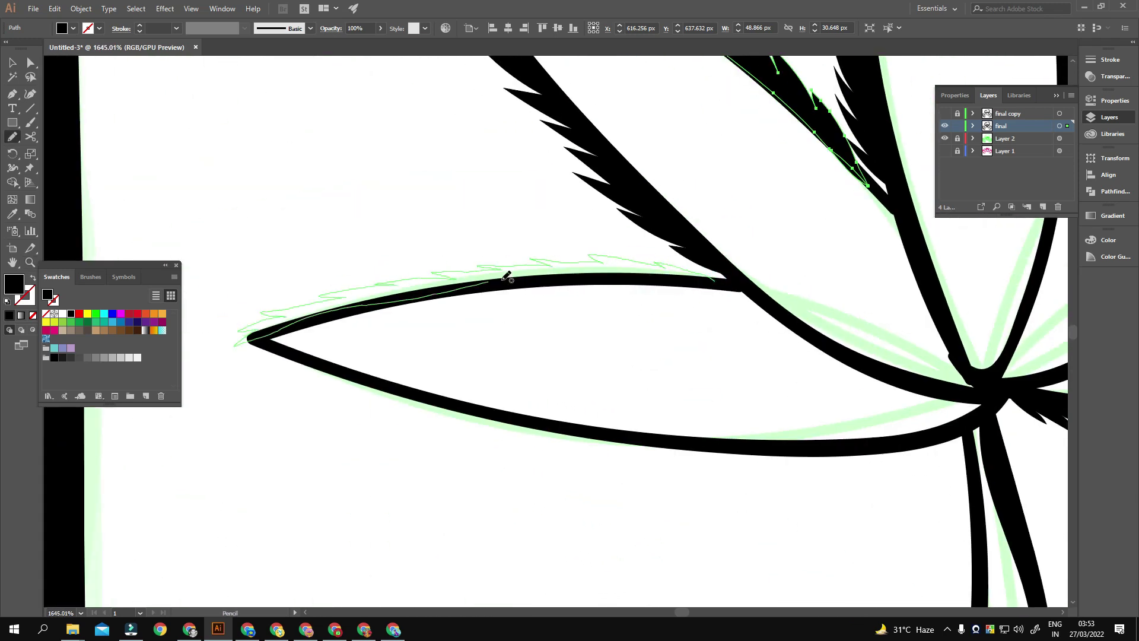
{"action": "left_click_drag", "start_coordinate": [508, 275], "coordinate": [510, 276]}
{"action": "left_click_drag", "start_coordinate": [977, 422], "coordinate": [865, 327]}
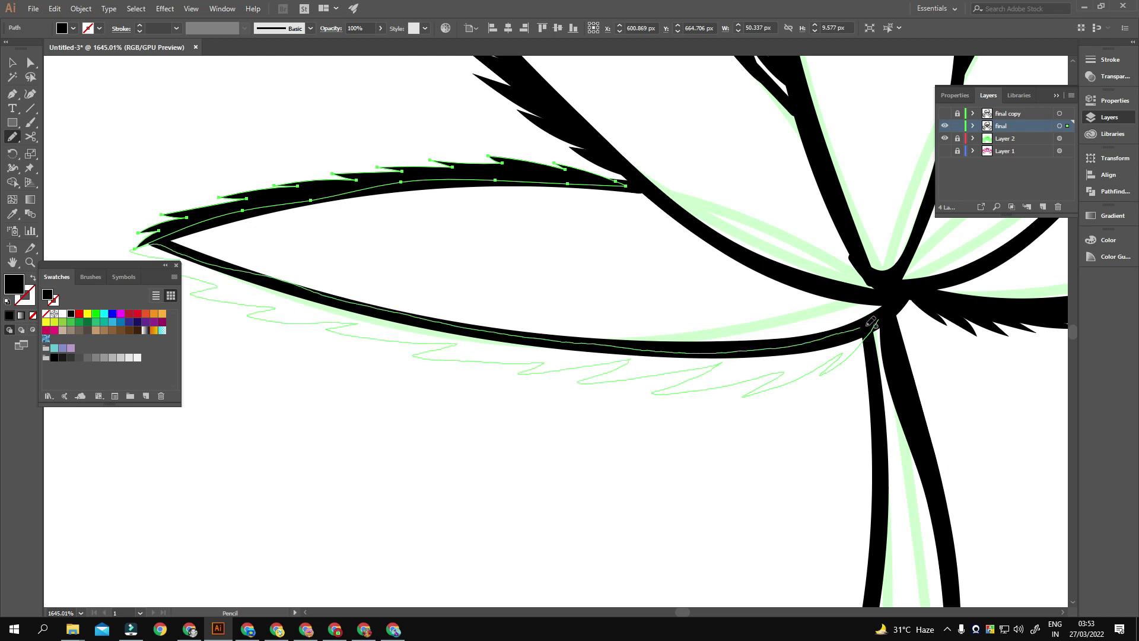
{"action": "scroll", "coordinate": [614, 432], "scroll_direction": "down", "scroll_amount": 5}
{"action": "scroll", "coordinate": [628, 416], "scroll_direction": "down", "scroll_amount": 3}
{"action": "scroll", "coordinate": [635, 392], "scroll_direction": "down", "scroll_amount": 3}
Lock the final copy layer and select all the line-art artwork
{"action": "scroll", "coordinate": [639, 380], "scroll_direction": "down", "scroll_amount": 2}
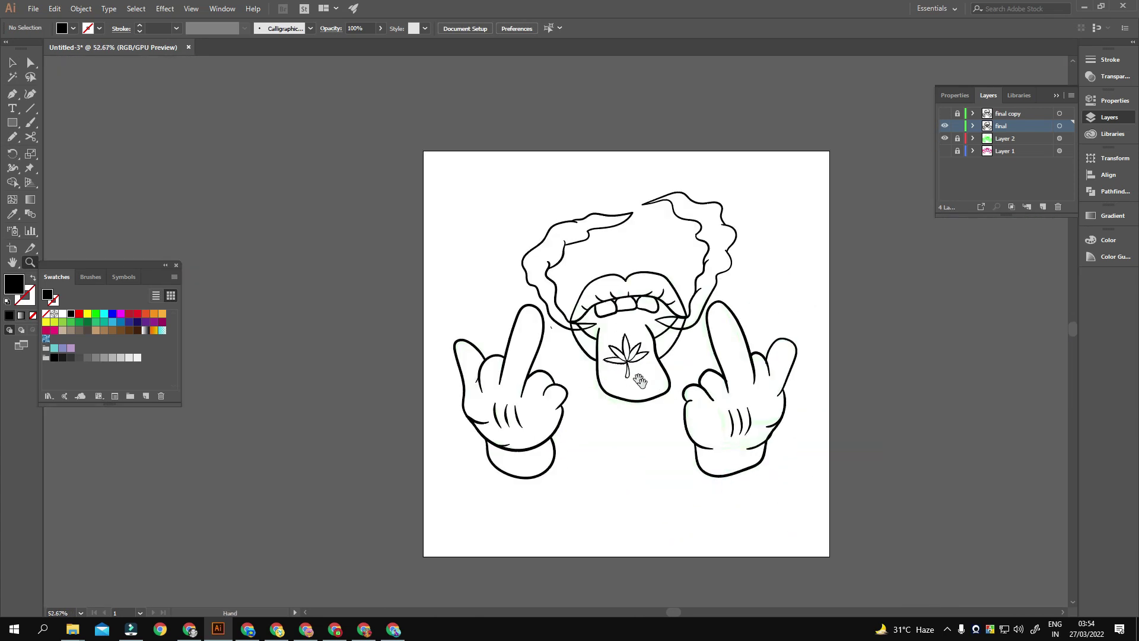
{"action": "scroll", "coordinate": [640, 380], "scroll_direction": "up", "scroll_amount": 3}
{"action": "scroll", "coordinate": [610, 332], "scroll_direction": "down", "scroll_amount": 4}
{"action": "key", "text": "v"}
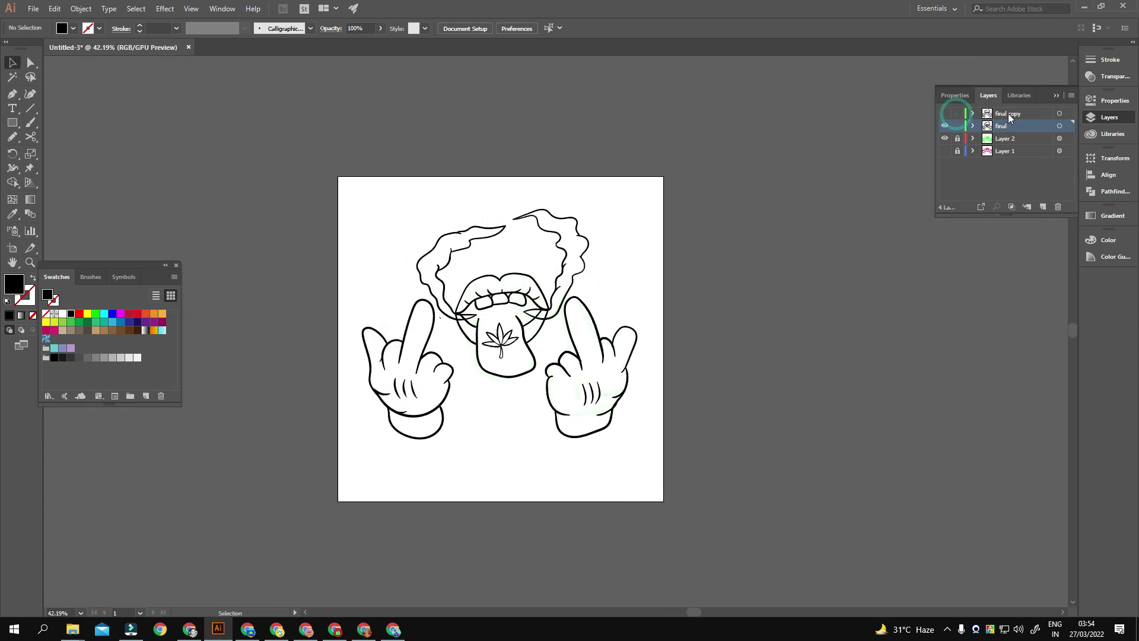
{"action": "left_click", "coordinate": [957, 113]}
{"action": "scroll", "coordinate": [593, 299], "scroll_direction": "up", "scroll_amount": 1}
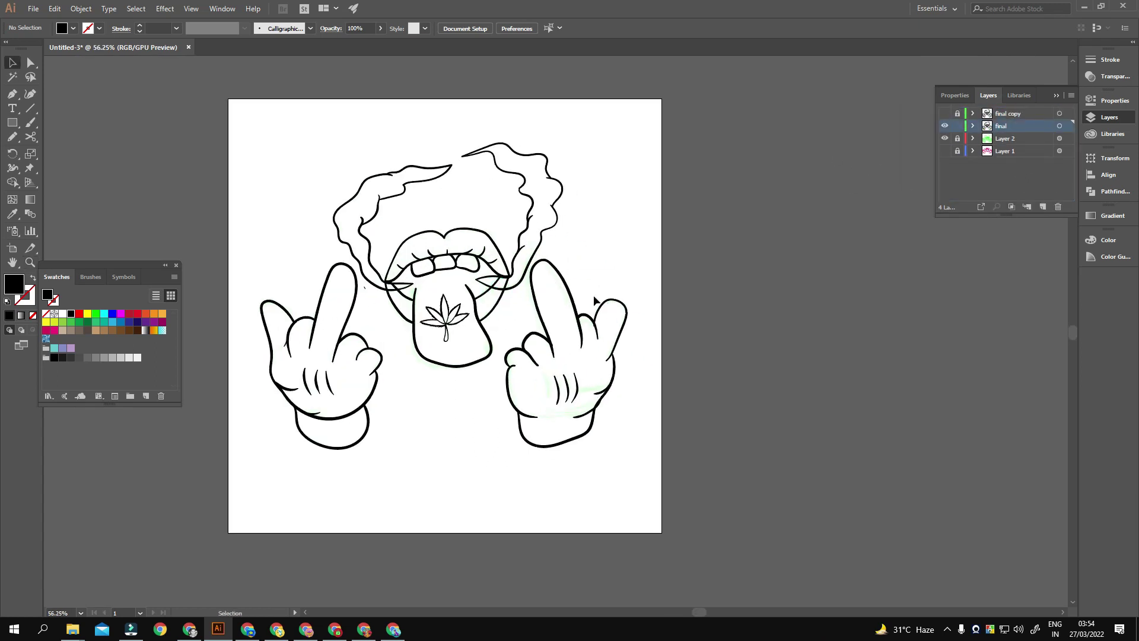
{"action": "key", "text": "ctrl+a"}
{"action": "scroll", "coordinate": [593, 296], "scroll_direction": "up", "scroll_amount": 10}
{"action": "key", "text": "shift+m"}
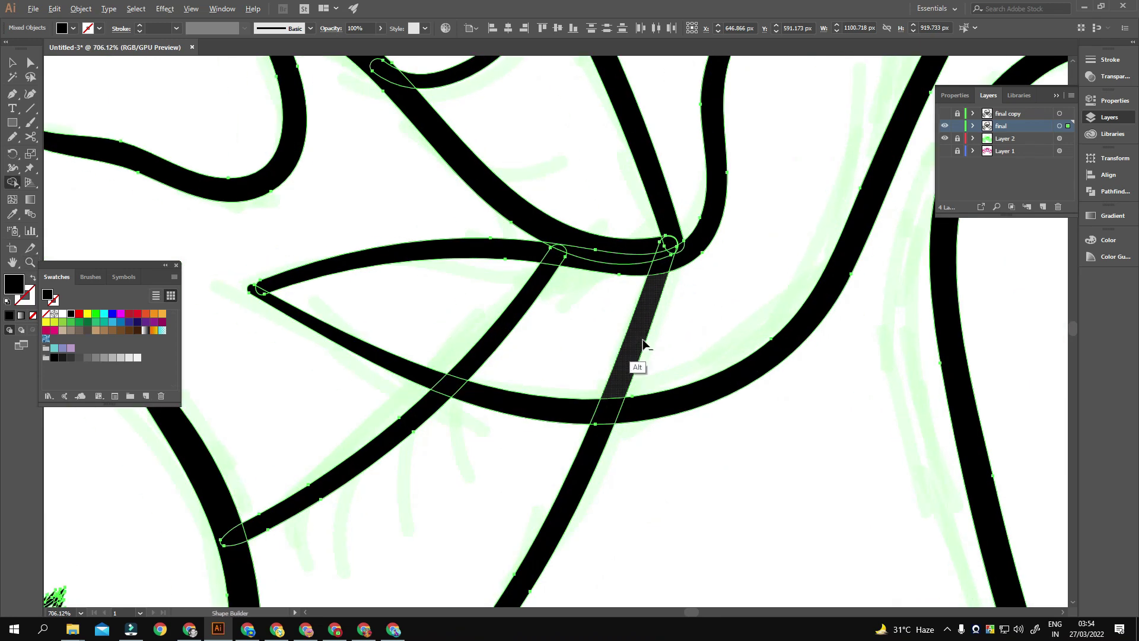
Fit the whole artboard in view and show the Layers panel with nothing selected
{"action": "scroll", "coordinate": [522, 327], "scroll_direction": "left", "scroll_amount": 5}
{"action": "scroll", "coordinate": [564, 297], "scroll_direction": "left", "scroll_amount": 5}
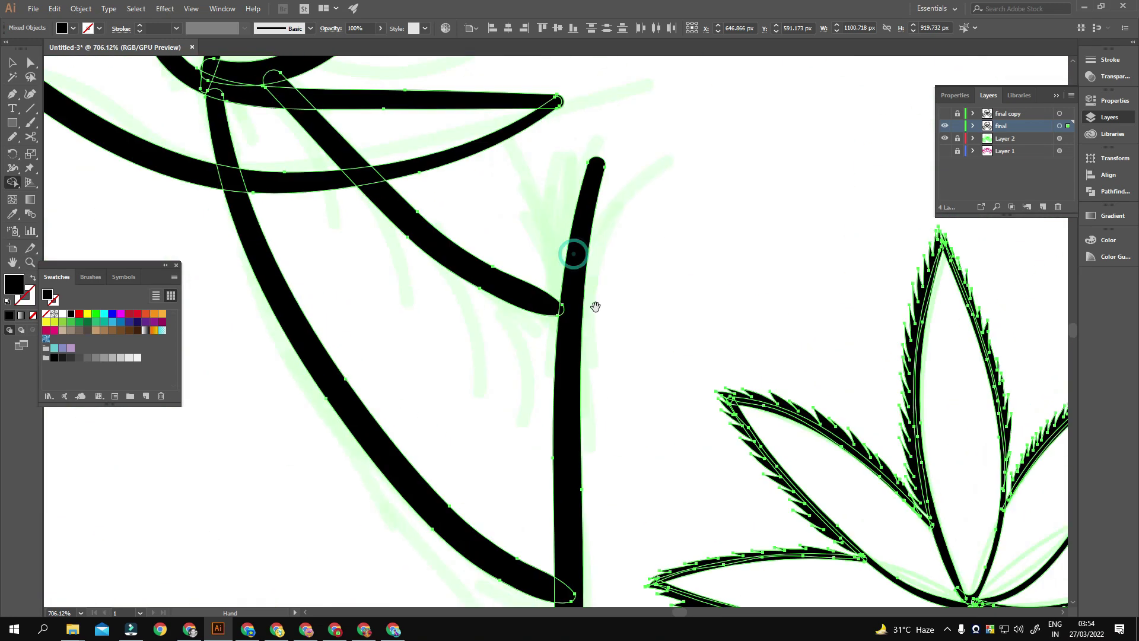
{"action": "scroll", "coordinate": [529, 324], "scroll_direction": "down", "scroll_amount": 10}
{"action": "scroll", "coordinate": [530, 323], "scroll_direction": "down", "scroll_amount": 5}
{"action": "key", "text": "v"}
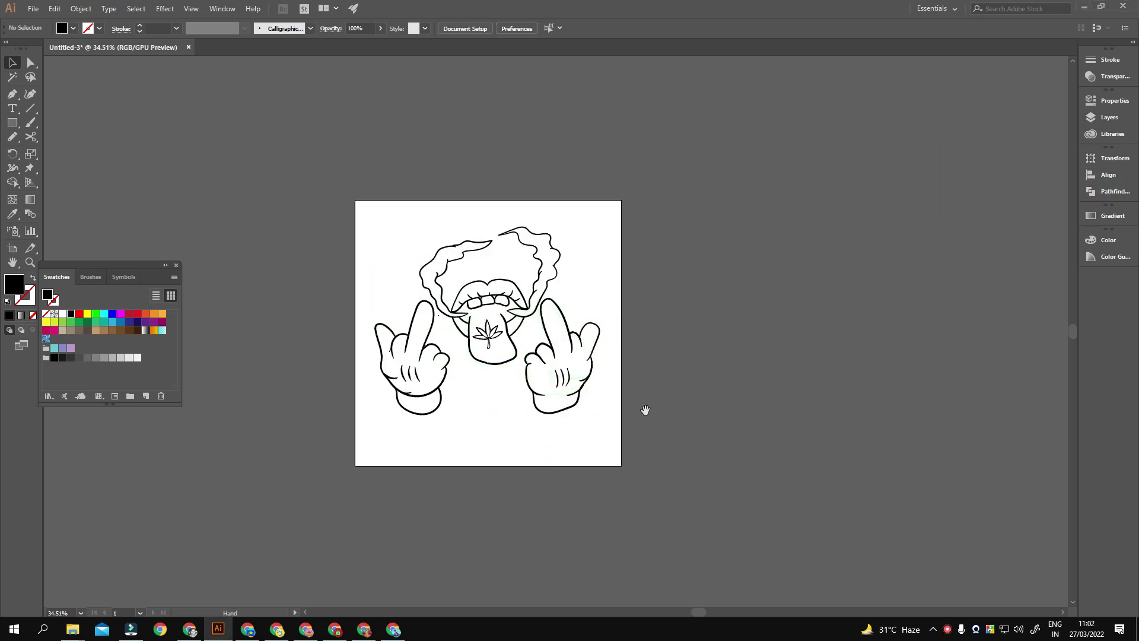
{"action": "scroll", "coordinate": [645, 410], "scroll_direction": "up", "scroll_amount": 2}
{"action": "scroll", "coordinate": [630, 394], "scroll_direction": "up", "scroll_amount": 3}
{"action": "left_click", "coordinate": [630, 395]}
{"action": "left_click", "coordinate": [1097, 118]}
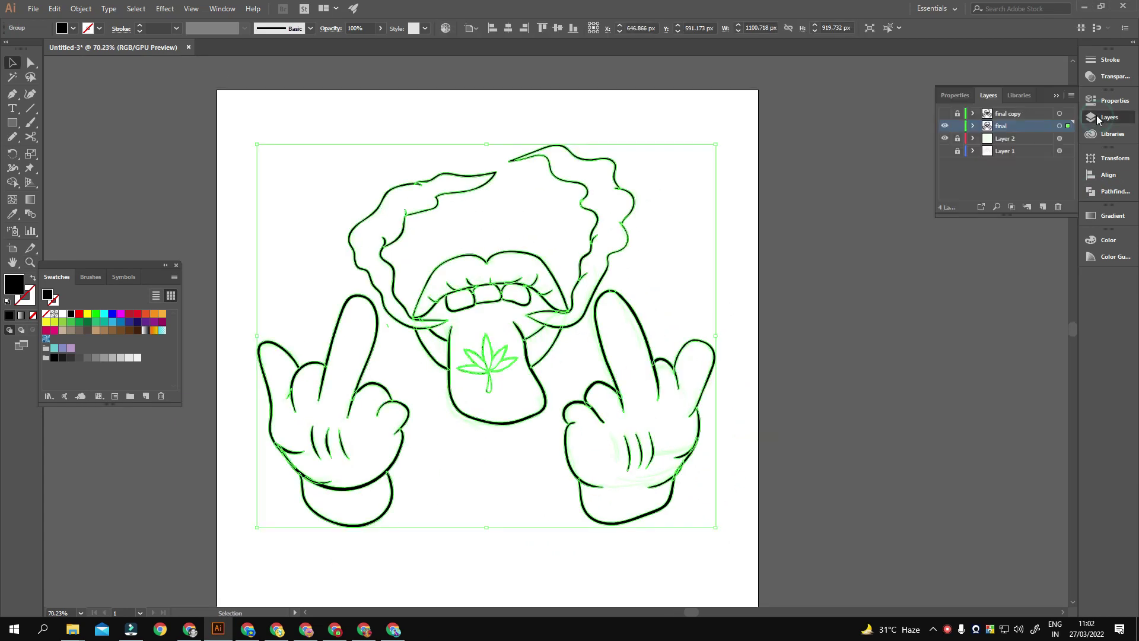
{"action": "left_click", "coordinate": [764, 347]}
Divide a rectangle covering the artwork along the outlines and delete the background piece
{"action": "key", "text": "m"}
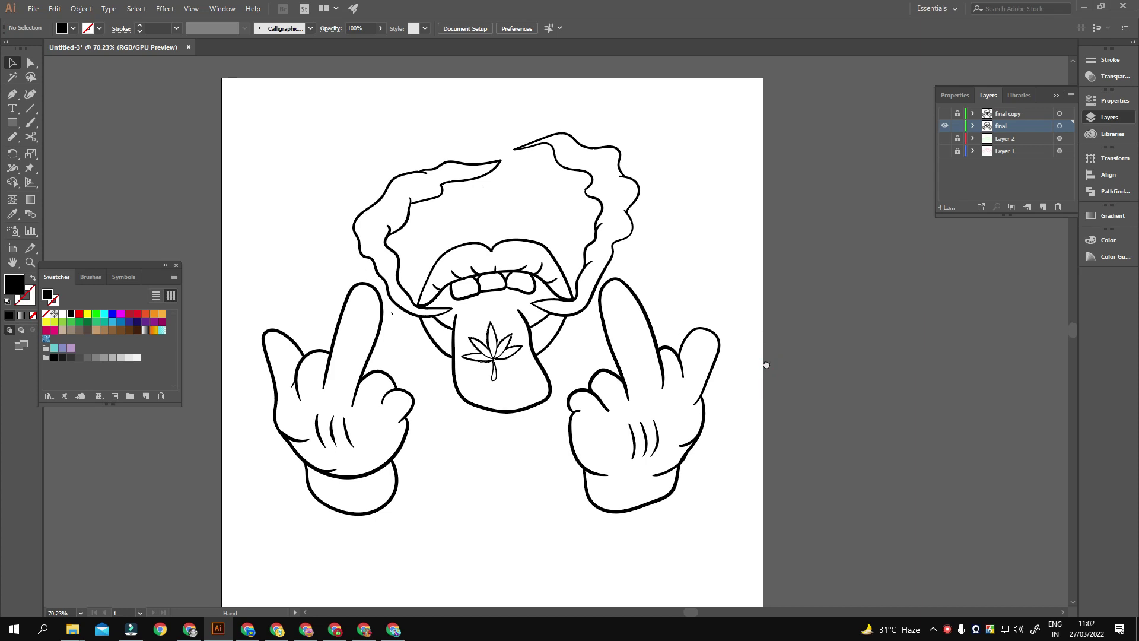
{"action": "left_click_drag", "start_coordinate": [209, 76], "coordinate": [744, 555]}
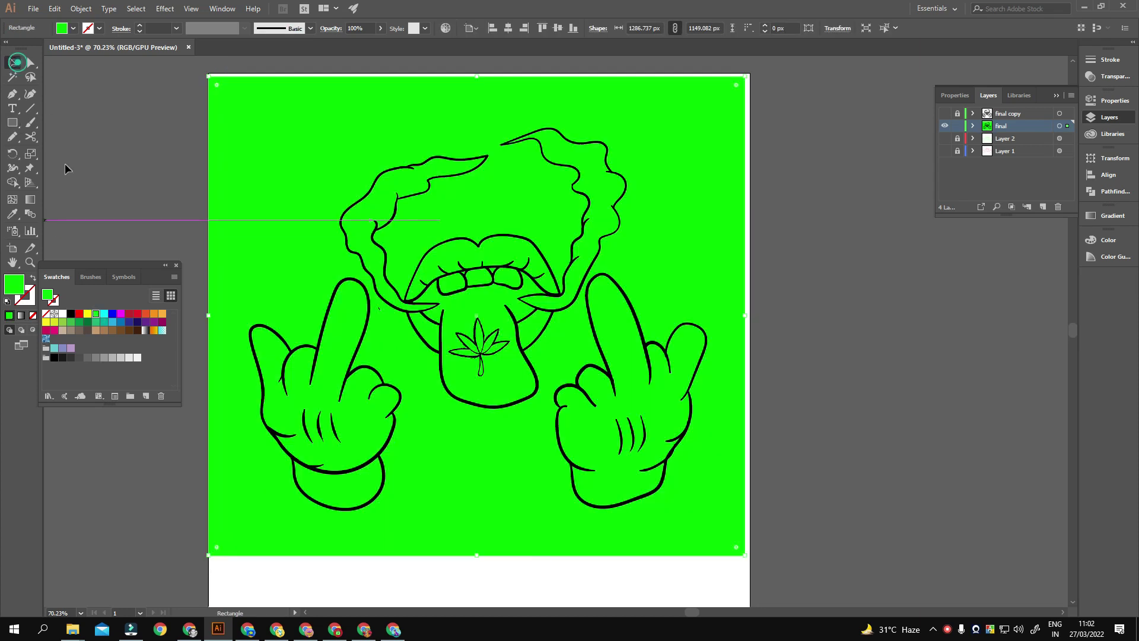
{"action": "double_click", "coordinate": [709, 276]}
{"action": "key", "text": "Delete"}
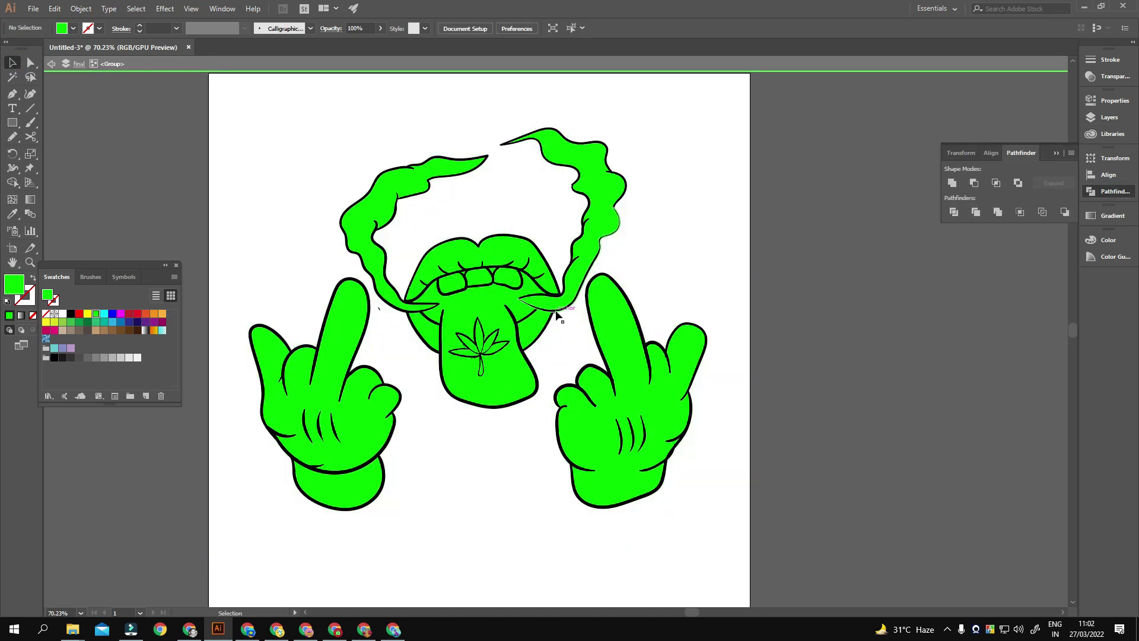
{"action": "left_click", "coordinate": [377, 212]}
{"action": "key", "text": "Delete"}
{"action": "key", "text": "v"}
{"action": "key", "text": "Escape"}
Put the green fills on a new 'color' layer, then colour the teeth light grey and lips red
{"action": "left_click", "coordinate": [1108, 117]}
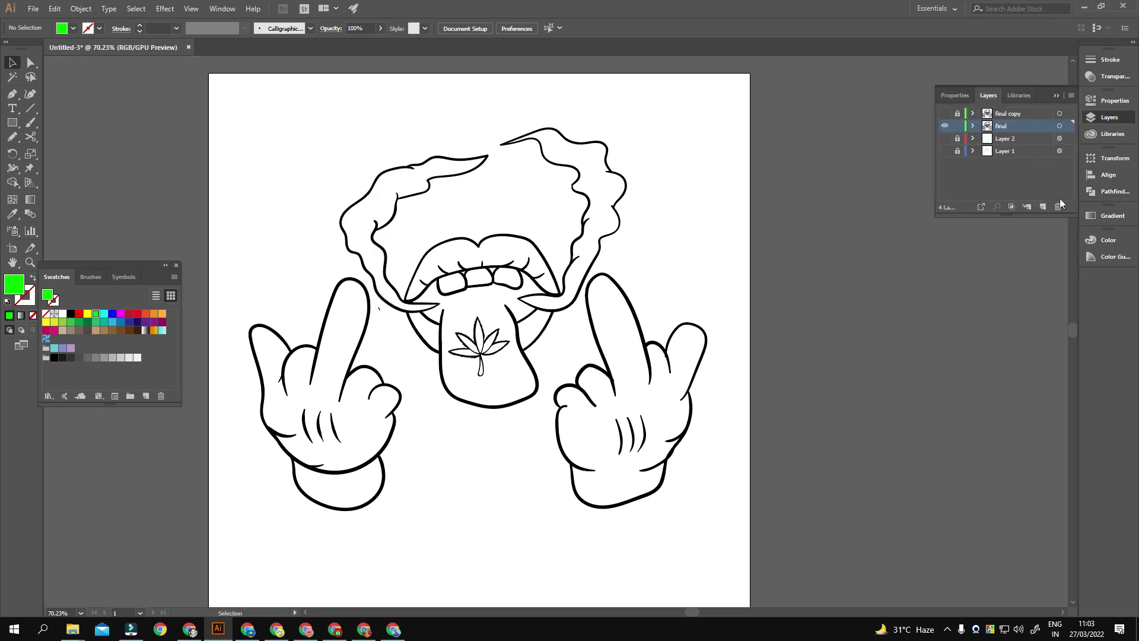
{"action": "key", "text": "ctrl+z"}
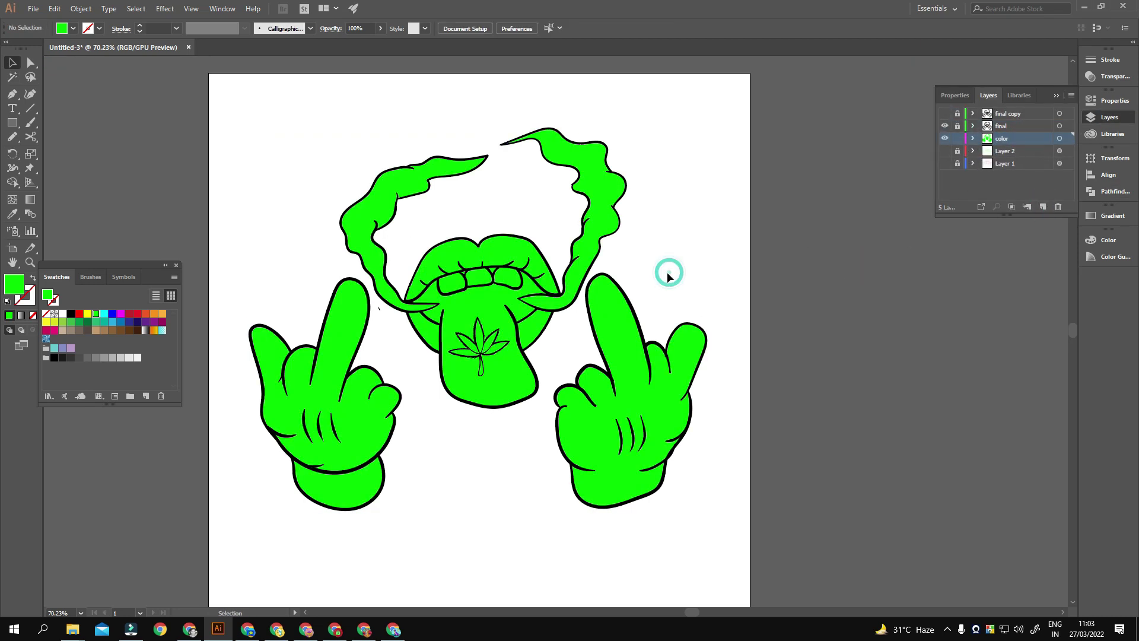
{"action": "scroll", "coordinate": [454, 305], "scroll_direction": "up", "scroll_amount": 5}
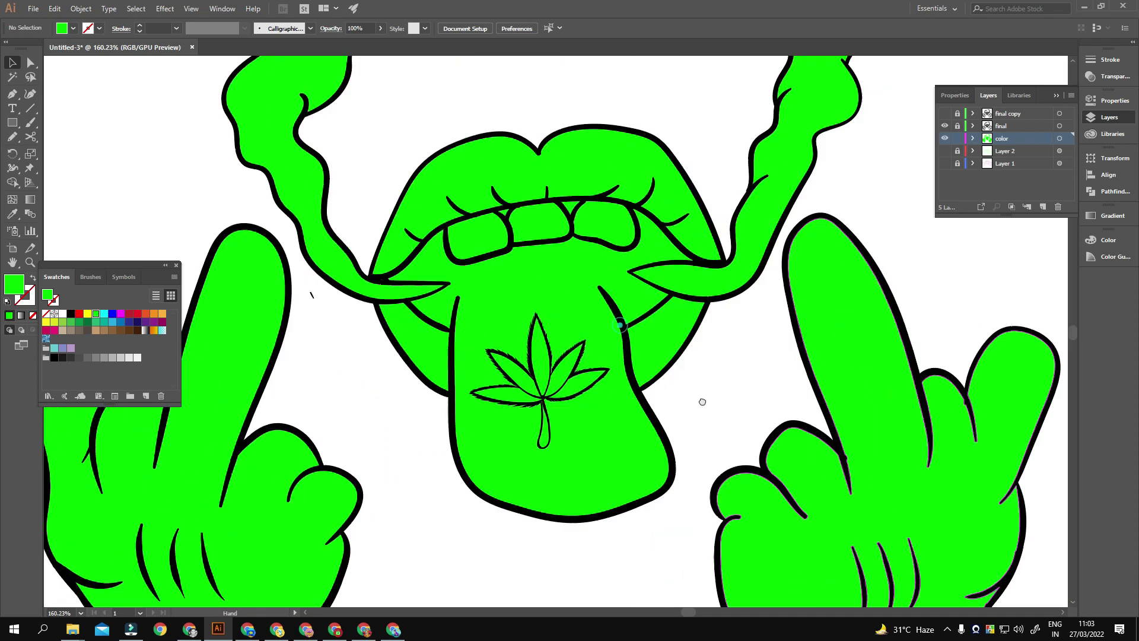
{"action": "scroll", "coordinate": [702, 399], "scroll_direction": "up", "scroll_amount": 3}
{"action": "left_click", "coordinate": [561, 310], "text": "shift"}
{"action": "key", "text": "ctrl+z"}
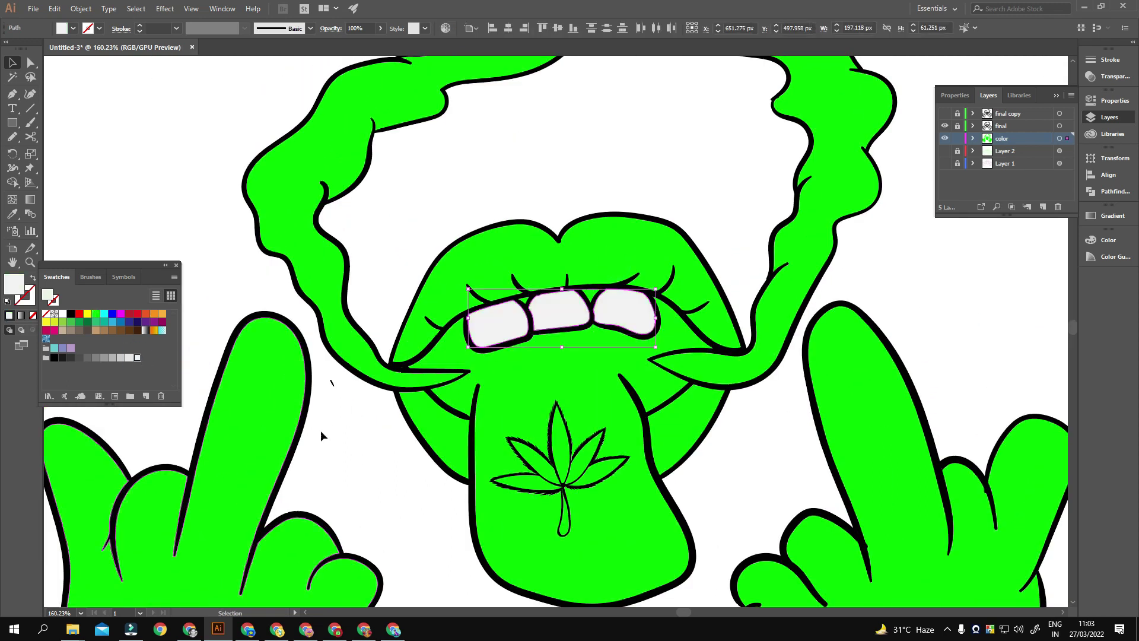
{"action": "left_click", "coordinate": [436, 420]}
{"action": "left_click", "coordinate": [137, 313]}
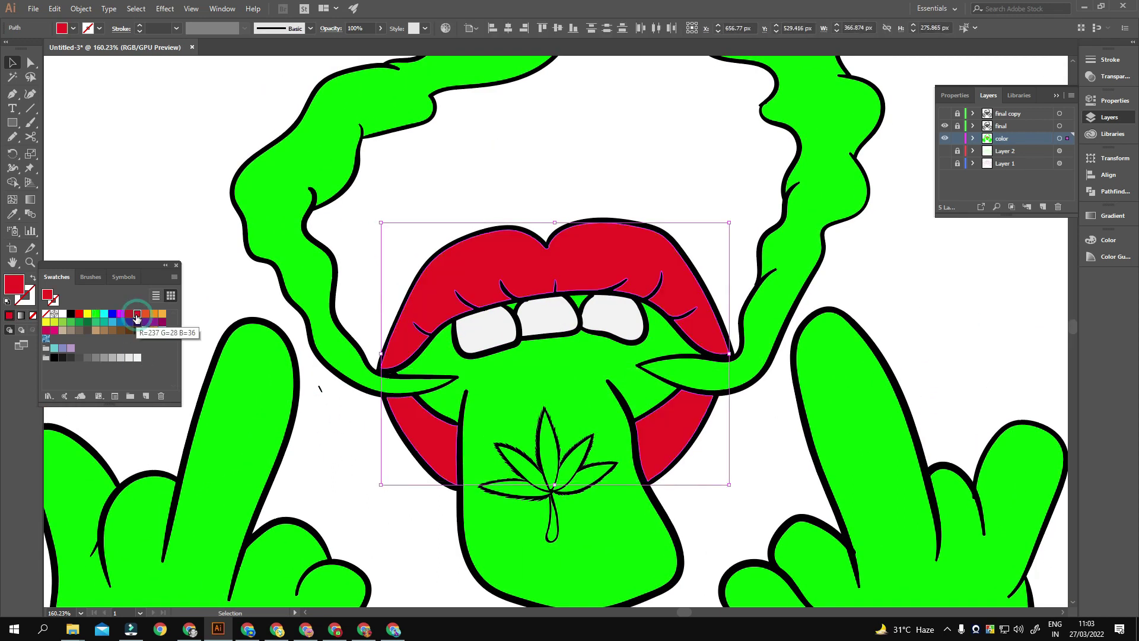
{"action": "key", "text": "ctrl+shift+a"}
{"action": "scroll", "coordinate": [635, 455], "scroll_direction": "up", "scroll_amount": 5}
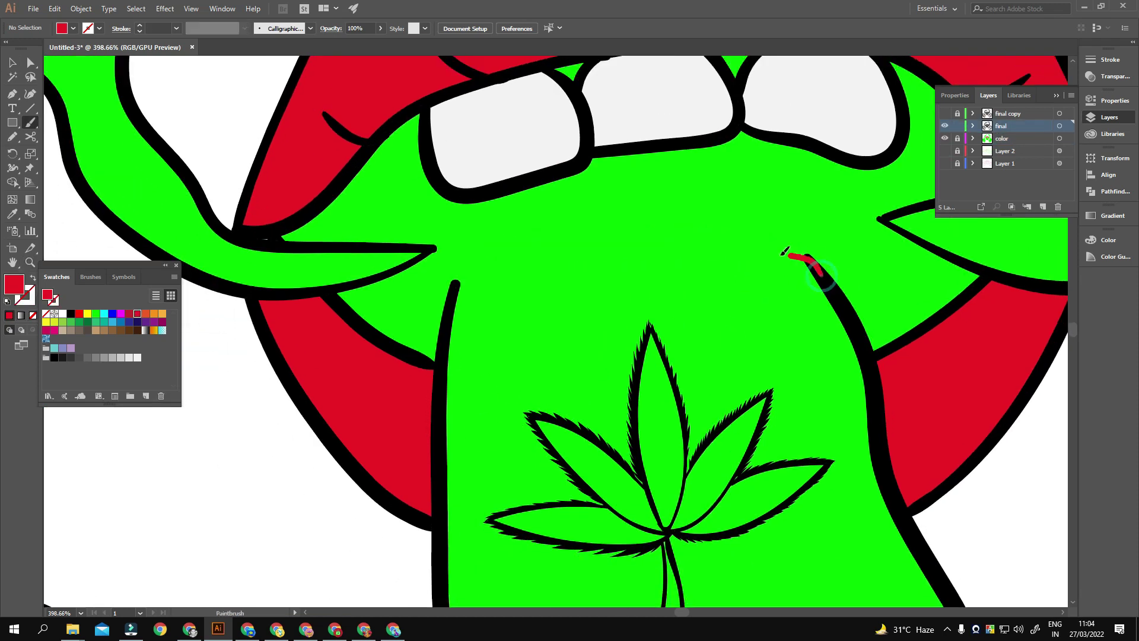
Paint a 2 pt black arch across the tongue's top
{"action": "left_click_drag", "start_coordinate": [468, 335], "coordinate": [507, 305]}
{"action": "key", "text": "ctrl+z"}
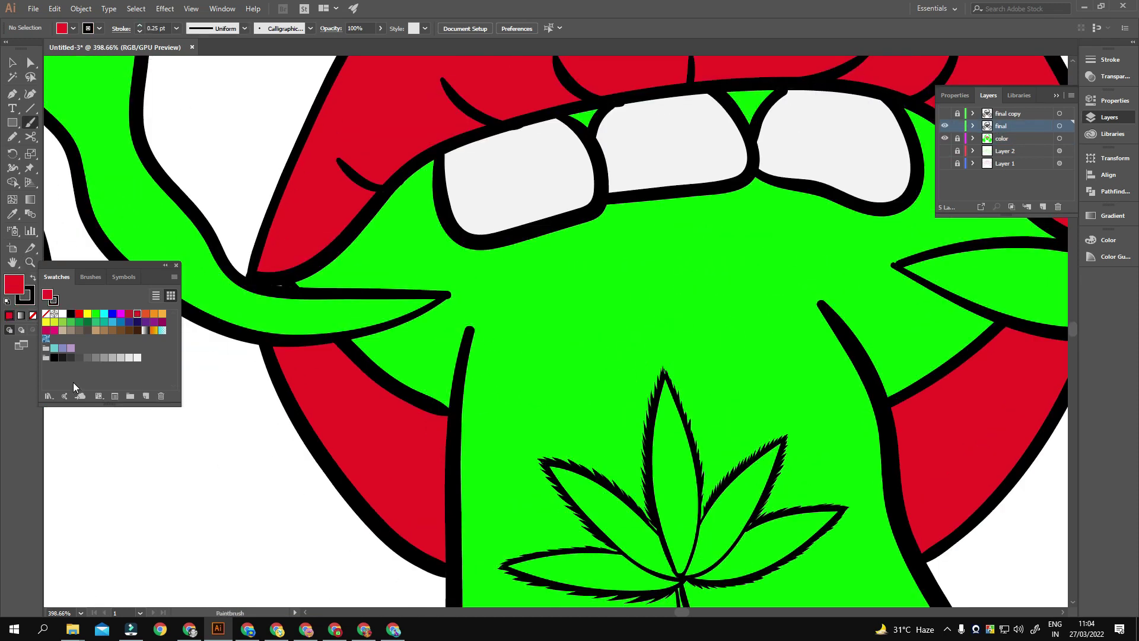
{"action": "left_click", "coordinate": [140, 25]}
{"action": "mouse_move", "coordinate": [415, 330]}
{"action": "left_mouse_down"}
{"action": "mouse_move", "coordinate": [449, 303]}
{"action": "mouse_move", "coordinate": [483, 403]}
{"action": "left_mouse_up"}
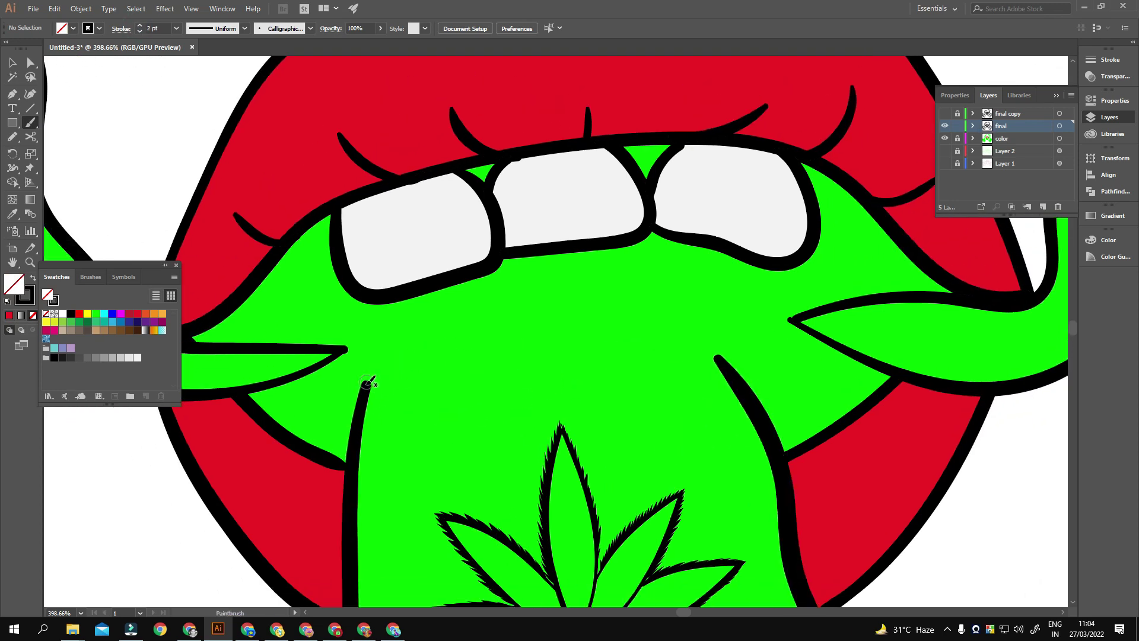
{"action": "left_click_drag", "start_coordinate": [717, 422], "coordinate": [514, 383]}
{"action": "key", "text": "ctrl+0"}
Lock the line-art layer and make the color layer active
{"action": "scroll", "coordinate": [540, 471], "scroll_direction": "up", "scroll_amount": 3}
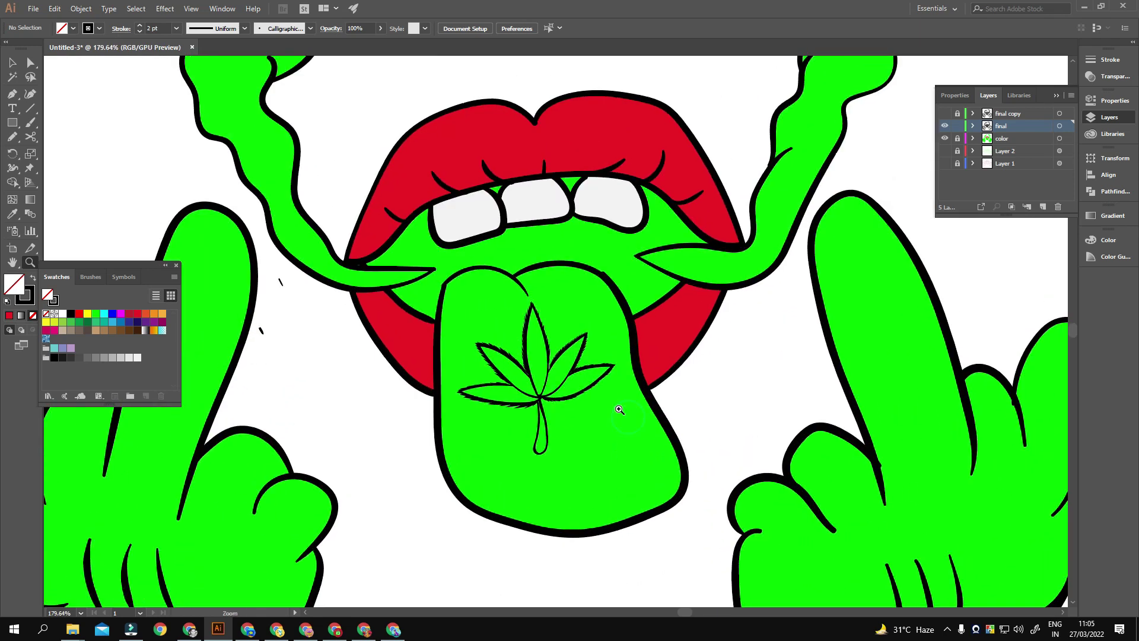
{"action": "scroll", "coordinate": [540, 472], "scroll_direction": "up", "scroll_amount": 2}
{"action": "scroll", "coordinate": [540, 471], "scroll_direction": "up", "scroll_amount": 1}
{"action": "left_click_drag", "start_coordinate": [543, 454], "coordinate": [522, 507]}
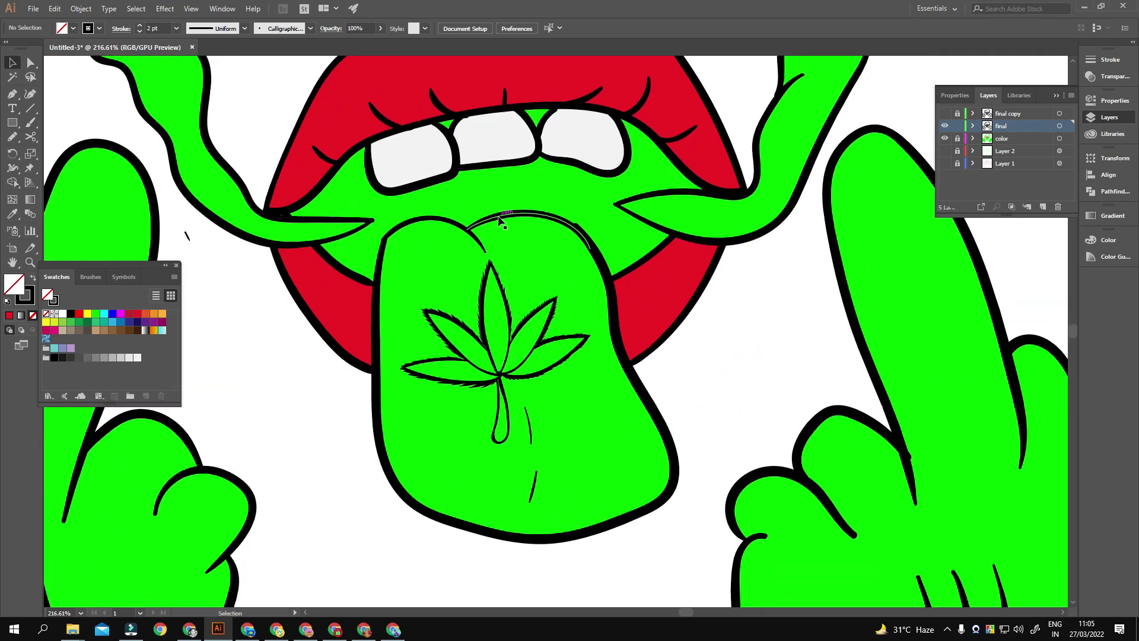
{"action": "left_click", "coordinate": [497, 222], "text": "ctrl"}
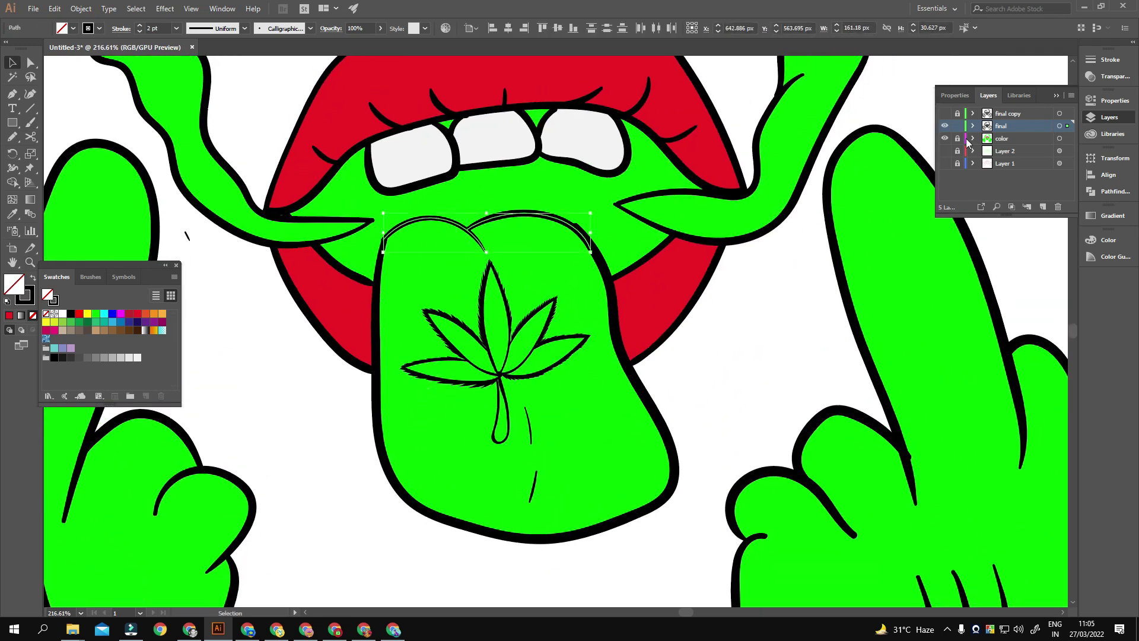
{"action": "left_click", "coordinate": [1114, 191]}
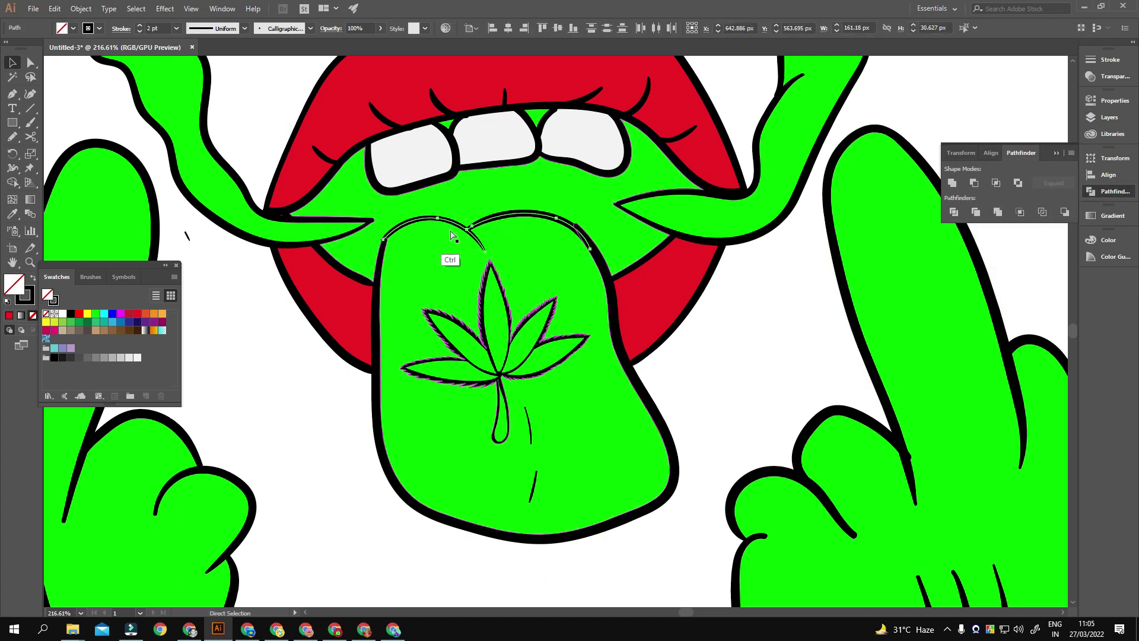
{"action": "left_click", "coordinate": [599, 415], "text": "shift"}
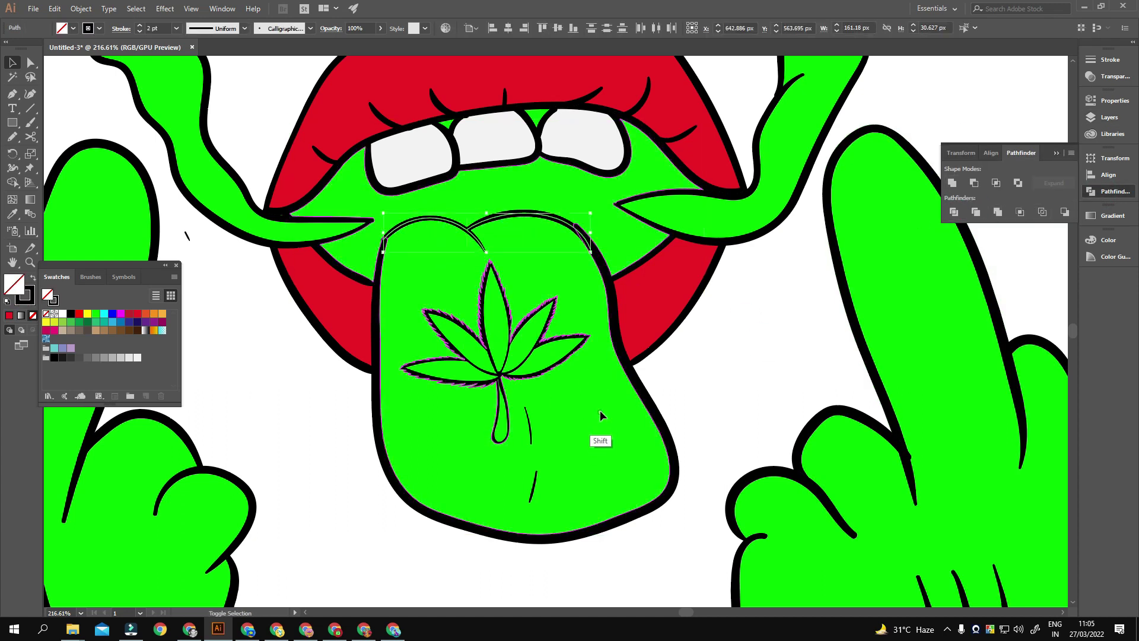
{"action": "key", "text": "ctrl+z"}
{"action": "left_click", "coordinate": [1106, 117]}
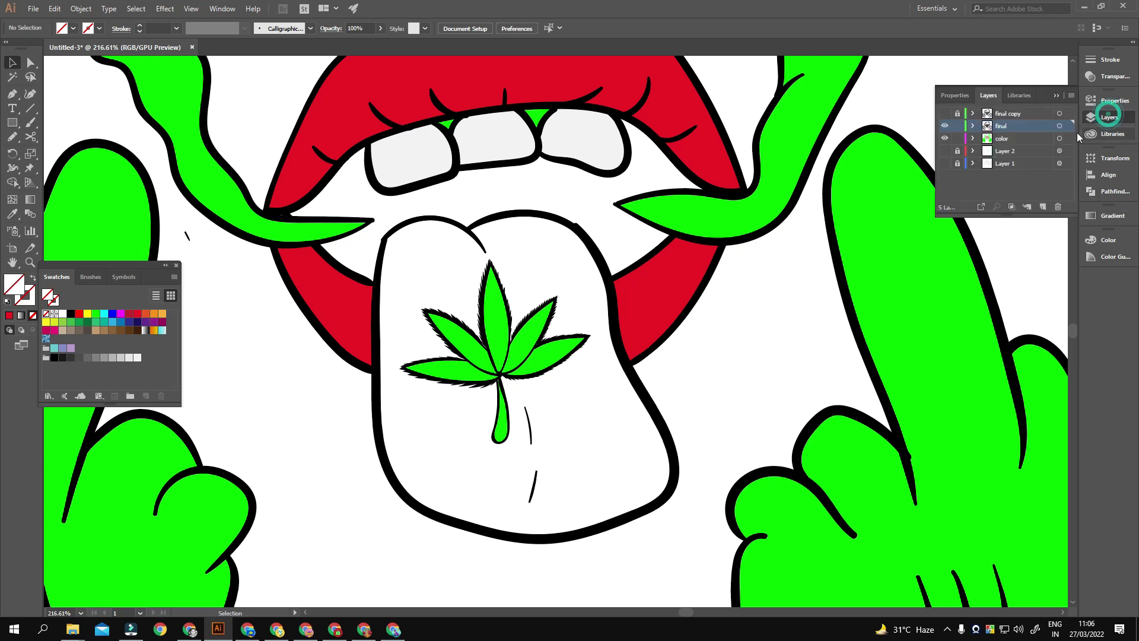
{"action": "left_click", "coordinate": [469, 228]}
{"action": "left_click", "coordinate": [749, 362]}
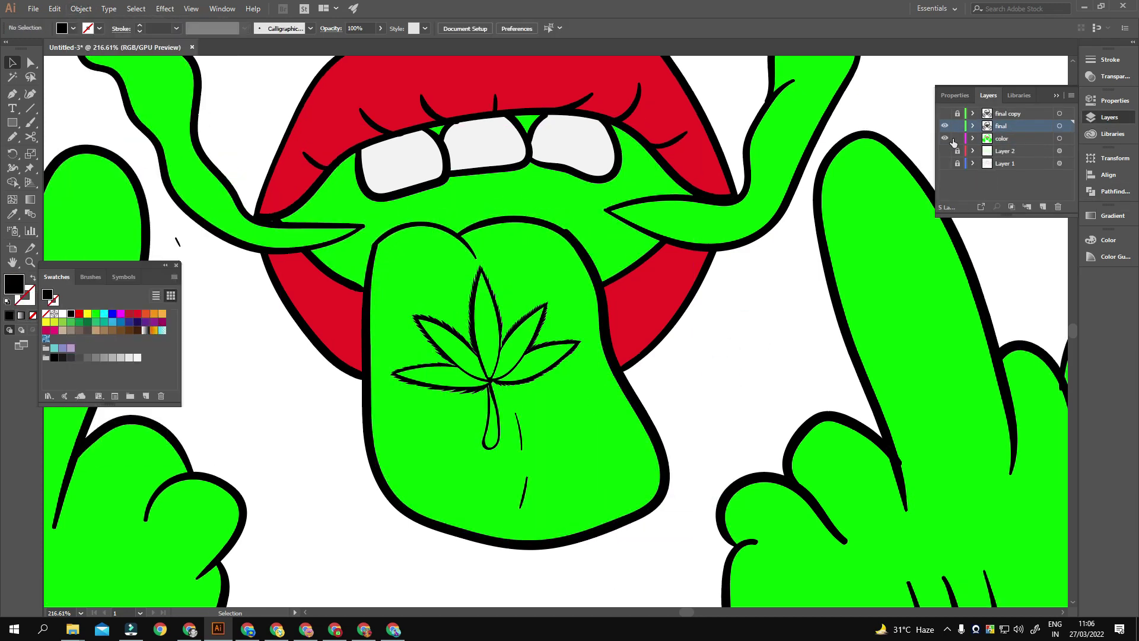
{"action": "left_click", "coordinate": [956, 126]}
Select the green fill shape on the color layer and inspect it in isolation mode
{"action": "scroll", "coordinate": [616, 332], "scroll_direction": "up", "scroll_amount": 3}
{"action": "left_click", "coordinate": [588, 416]}
{"action": "right_click", "coordinate": [588, 423]}
{"action": "key", "text": "Escape"}
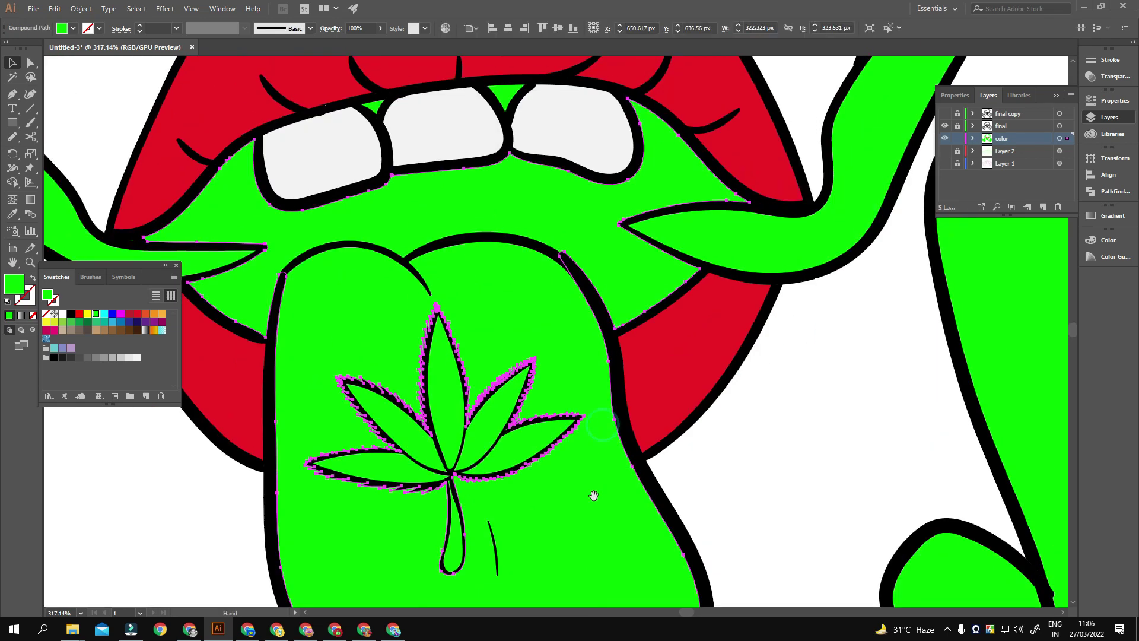
{"action": "scroll", "coordinate": [582, 386], "scroll_direction": "down", "scroll_amount": 3}
{"action": "double_click", "coordinate": [581, 387]}
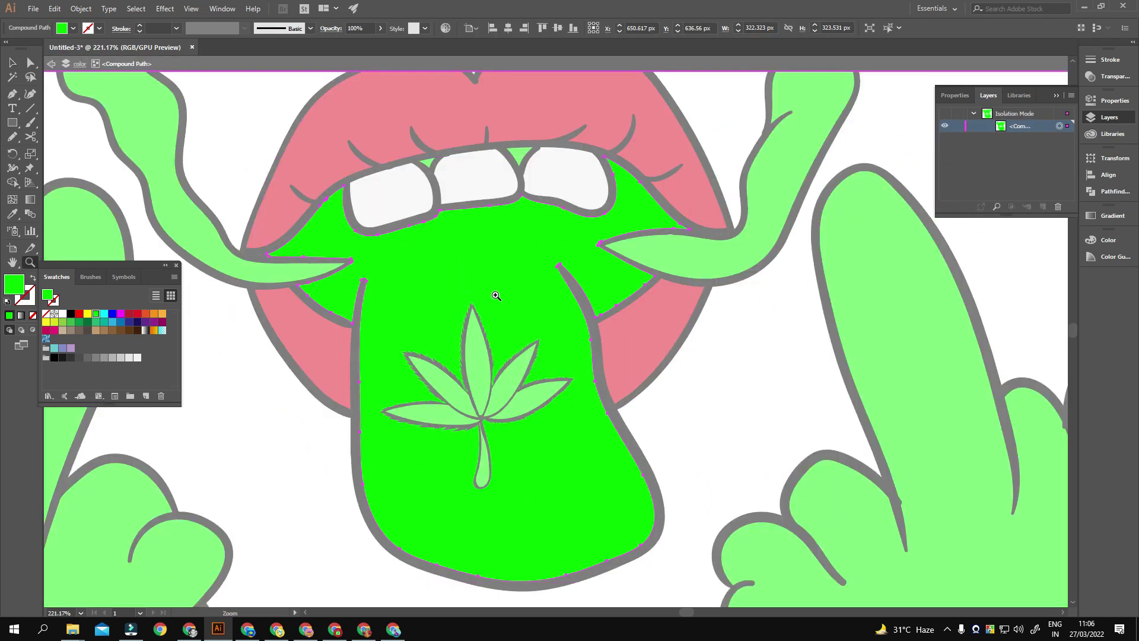
{"action": "scroll", "coordinate": [727, 362], "scroll_direction": "up", "scroll_amount": 3}
{"action": "key", "text": "ctrl+z"}
{"action": "scroll", "coordinate": [591, 415], "scroll_direction": "up", "scroll_amount": 2}
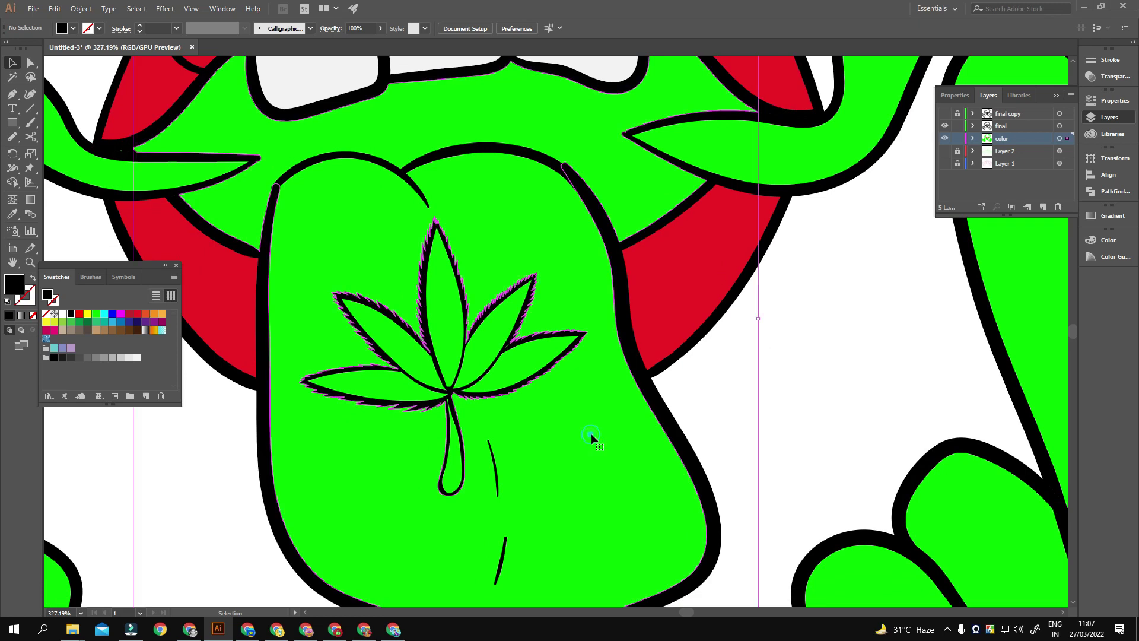
Divide the green fill along the black outlines with Pathfinder
{"action": "left_click", "coordinate": [611, 297]}
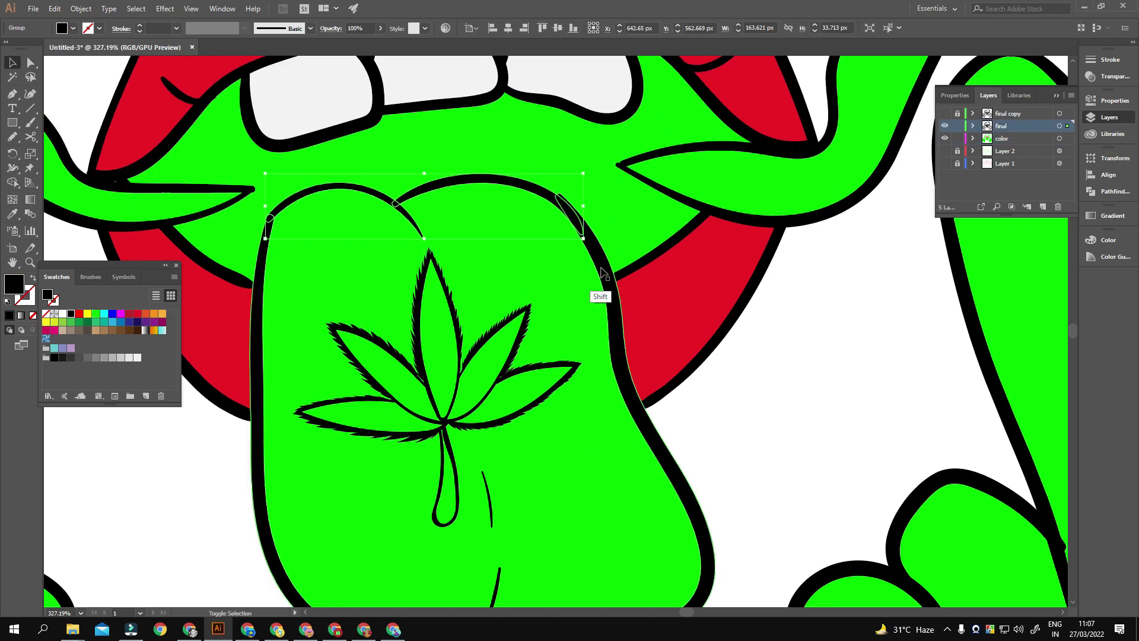
{"action": "left_click", "coordinate": [1109, 191]}
{"action": "left_click", "coordinate": [595, 374], "text": "shift"}
{"action": "left_click", "coordinate": [975, 212]}
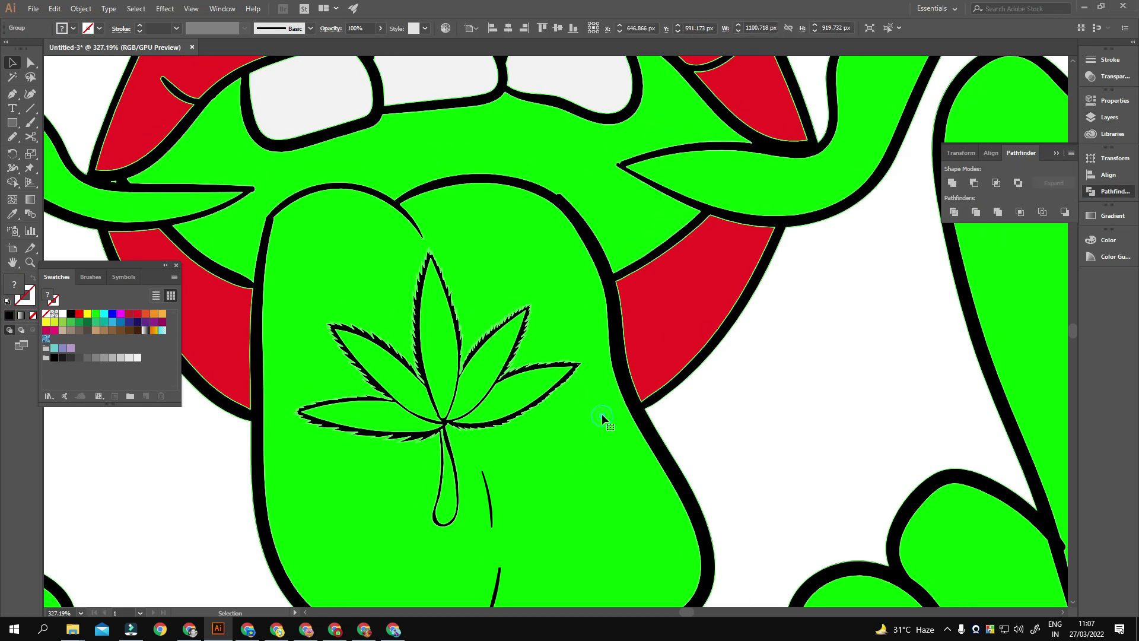
{"action": "left_click", "coordinate": [856, 344], "text": "alt"}
{"action": "left_click", "coordinate": [742, 373], "text": "alt"}
{"action": "left_click", "coordinate": [1109, 116]}
{"action": "key", "text": "v"}
Delete the tongue's green fill piece in isolation mode, leaving it white
{"action": "double_click", "coordinate": [533, 369]}
{"action": "left_click", "coordinate": [539, 379]}
{"action": "key", "text": "Delete"}
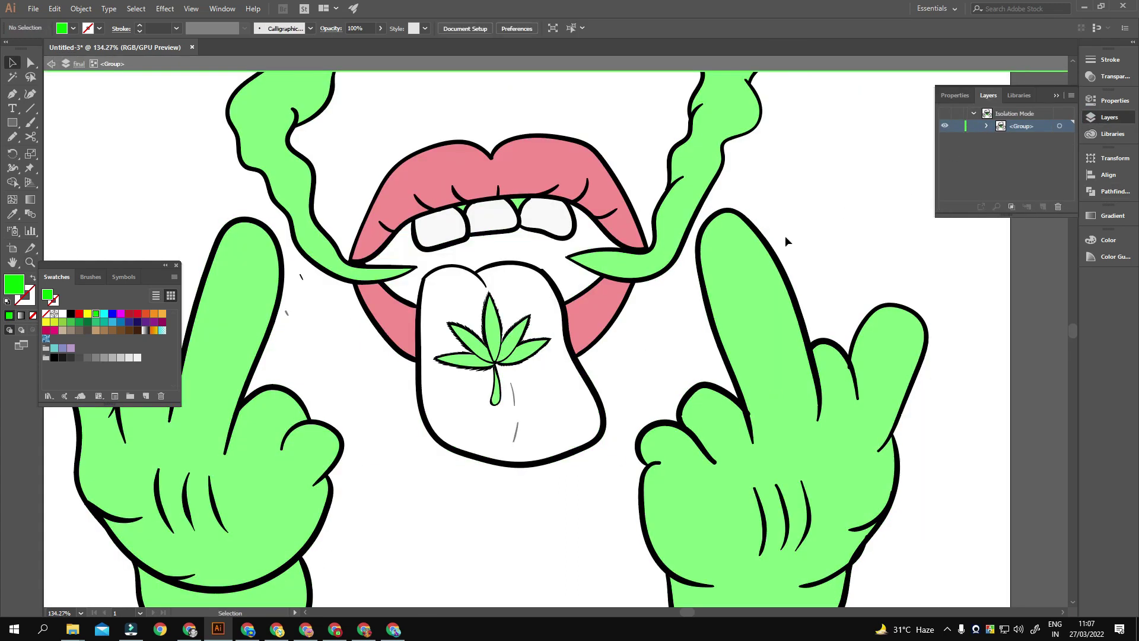
{"action": "double_click", "coordinate": [785, 236]}
{"action": "left_click", "coordinate": [582, 224]}
Lock the line-art layer and make the color layer active
{"action": "left_click", "coordinate": [1001, 139]}
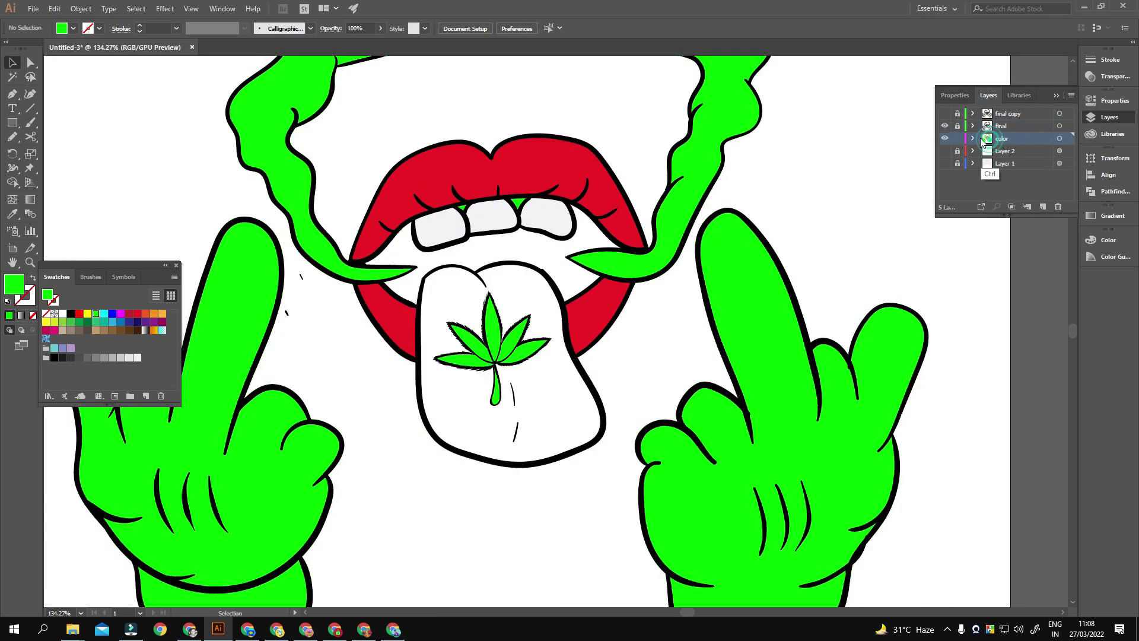
{"action": "left_click", "coordinate": [551, 270]}
{"action": "key", "text": "ctrl+z"}
{"action": "key", "text": "ctrl+0"}
{"action": "scroll", "coordinate": [579, 352], "scroll_direction": "up", "scroll_amount": 3}
{"action": "scroll", "coordinate": [579, 352], "scroll_direction": "down", "scroll_amount": 2}
Fill the tongue shape with orange
{"action": "key", "text": "ctrl+0"}
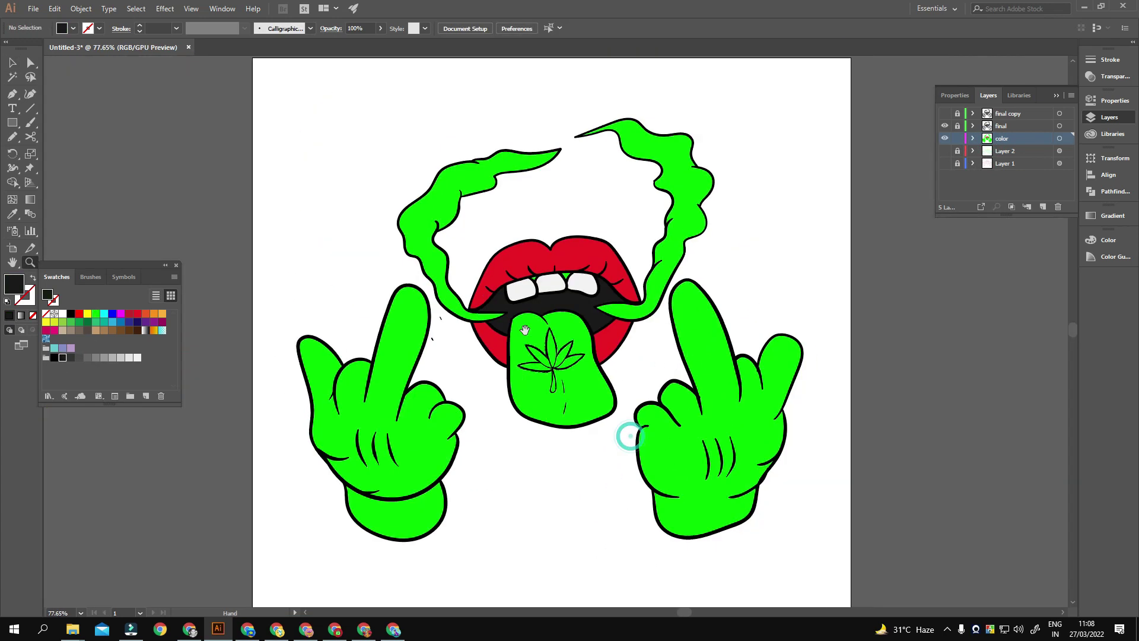
{"action": "scroll", "coordinate": [631, 377], "scroll_direction": "up", "scroll_amount": 3}
{"action": "key", "text": "v"}
{"action": "left_click", "coordinate": [605, 380]}
{"action": "left_click", "coordinate": [128, 315]}
{"action": "key", "text": "z"}
{"action": "scroll", "coordinate": [415, 442], "scroll_direction": "down", "scroll_amount": 3}
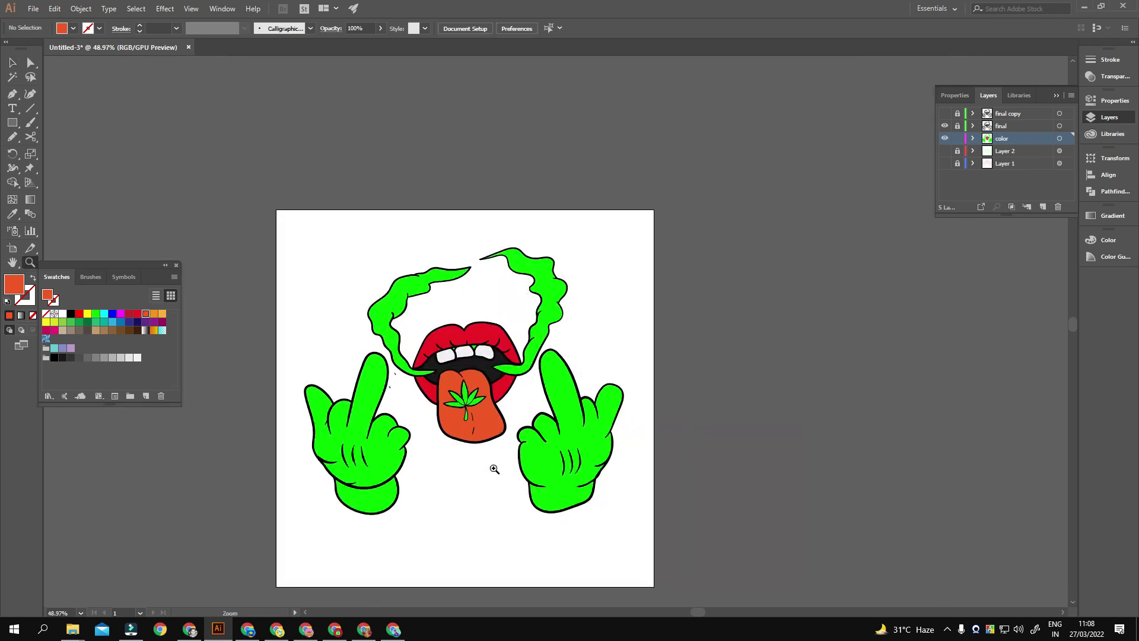
{"action": "scroll", "coordinate": [496, 469], "scroll_direction": "up", "scroll_amount": 5}
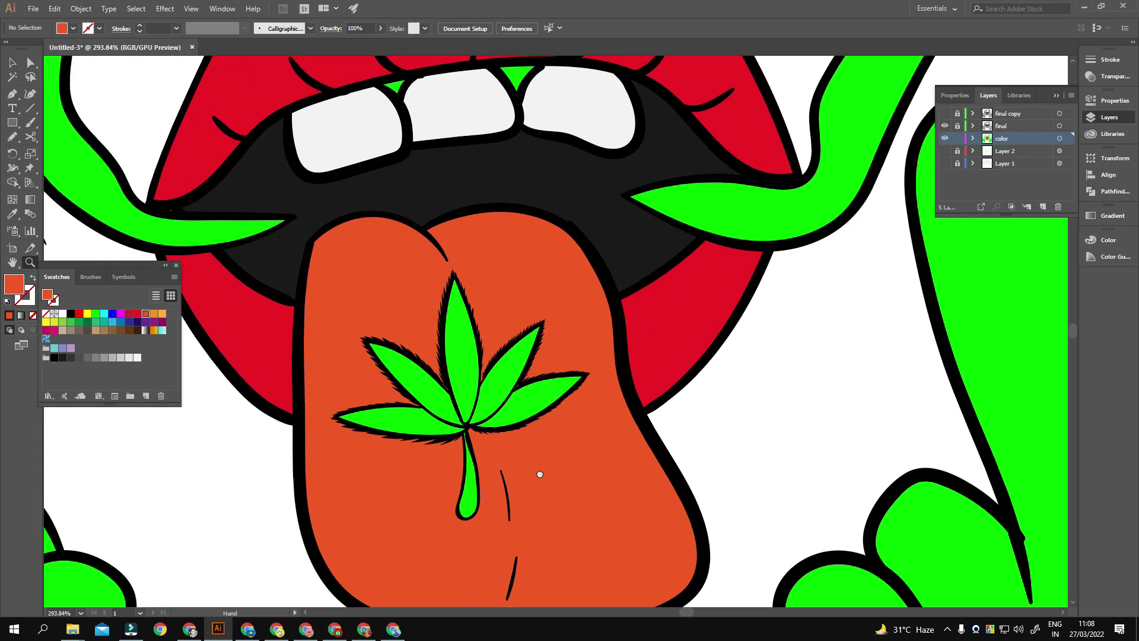
Colour the right hand cyan and the left hand red
{"action": "key", "text": "ctrl+0"}
{"action": "key", "text": "v"}
{"action": "left_click", "coordinate": [771, 368]}
{"action": "left_click", "coordinate": [120, 314]}
{"action": "left_click", "coordinate": [426, 372]}
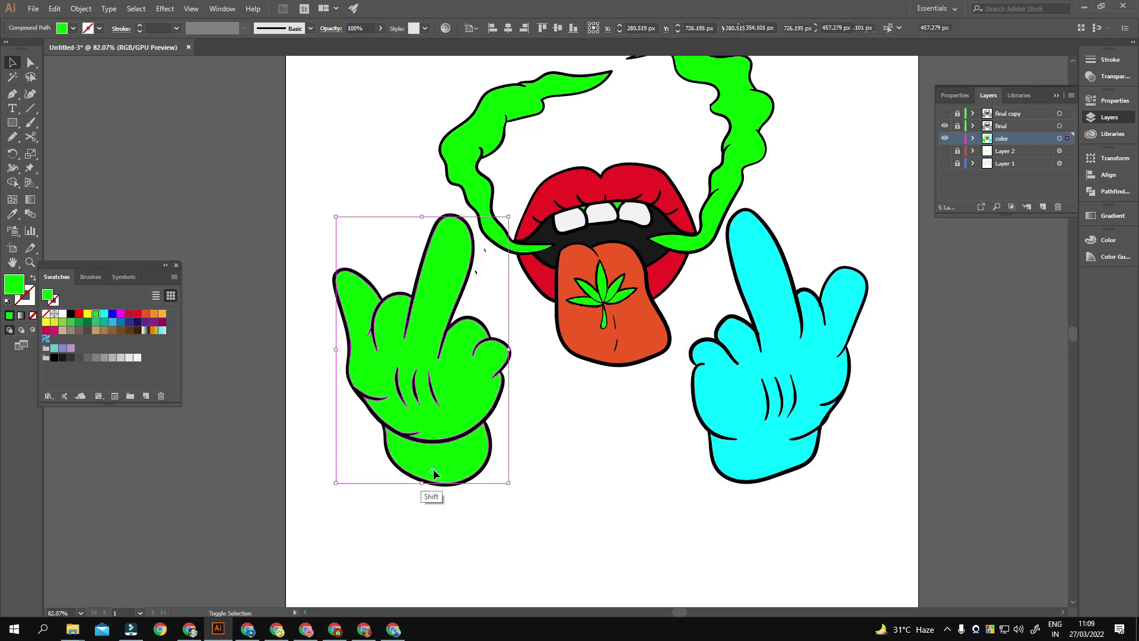
{"action": "left_click", "coordinate": [137, 314]}
{"action": "key", "text": "ctrl+shift+a"}
{"action": "mouse_move", "coordinate": [623, 412]}
{"action": "left_mouse_down"}
{"action": "mouse_move", "coordinate": [529, 434]}
{"action": "mouse_move", "coordinate": [650, 339]}
{"action": "left_mouse_up"}
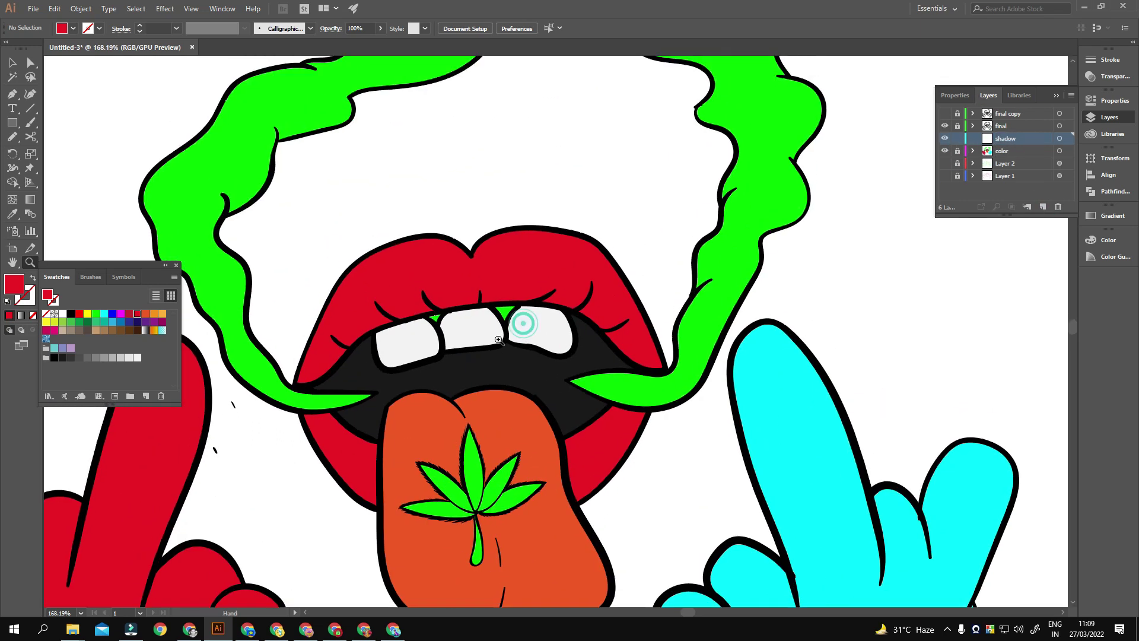
{"action": "left_click_drag", "start_coordinate": [622, 269], "coordinate": [742, 272]}
Recolour the green triangles between the teeth brown-grey
{"action": "key", "text": "v"}
{"action": "left_click", "coordinate": [712, 231]}
{"action": "left_click", "coordinate": [71, 330]}
{"action": "scroll", "coordinate": [247, 381], "scroll_direction": "up", "scroll_amount": 5}
{"action": "scroll", "coordinate": [246, 382], "scroll_direction": "up", "scroll_amount": 2}
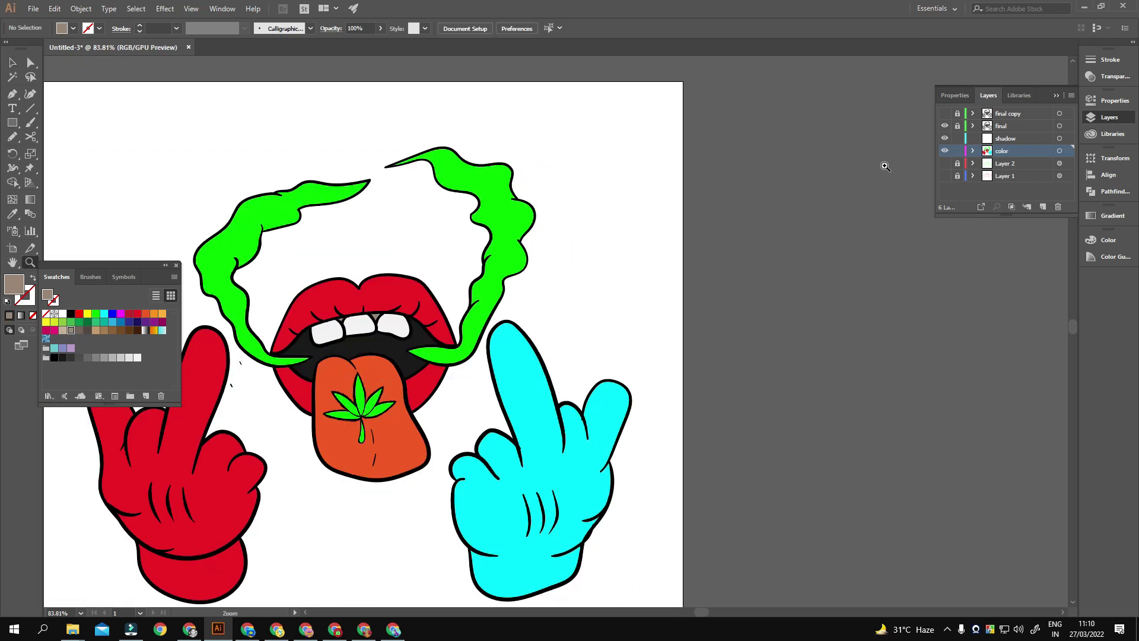
Target the shadow layer and choose a darker green fill for leaf shadows
{"action": "left_click", "coordinate": [1005, 138]}
{"action": "left_click_drag", "start_coordinate": [412, 483], "coordinate": [590, 268]}
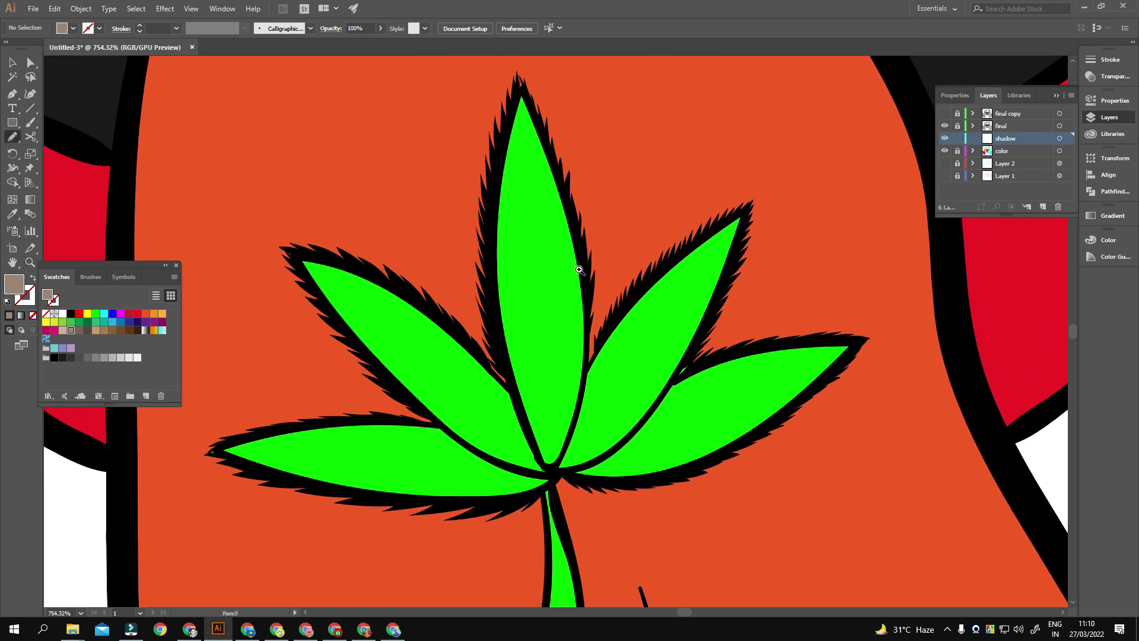
{"action": "scroll", "coordinate": [579, 270], "scroll_direction": "right", "scroll_amount": 5}
{"action": "left_click", "coordinate": [79, 321]}
{"action": "scroll", "coordinate": [317, 299], "scroll_direction": "left", "scroll_amount": 2}
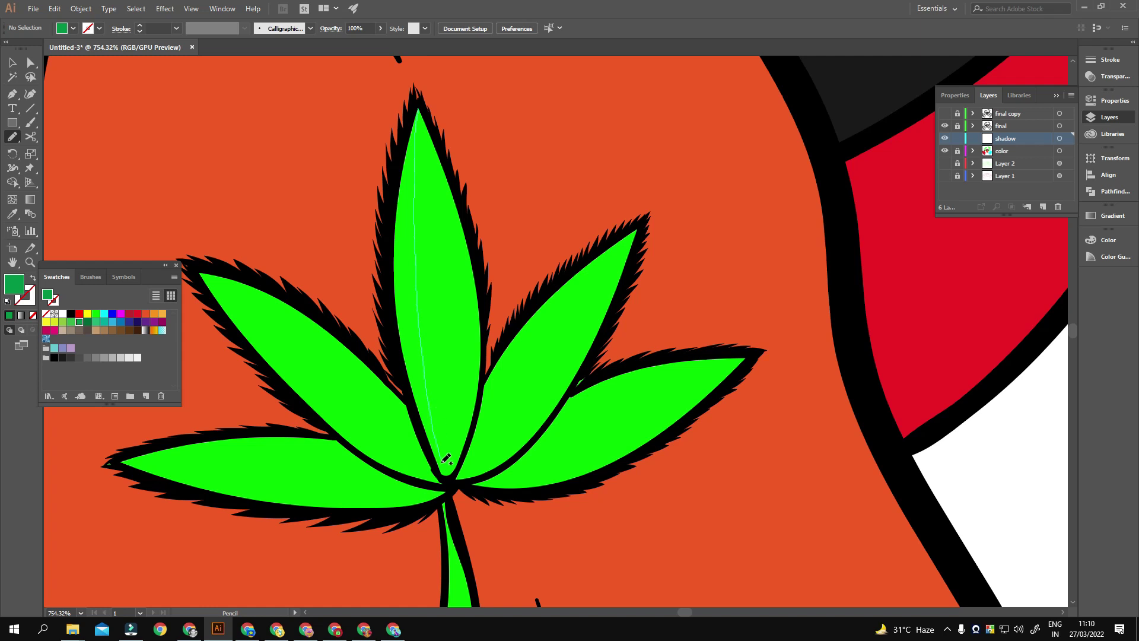
Shade the top, upper-right and lower-right tongue-leaf blades in dark green
{"action": "left_click_drag", "start_coordinate": [389, 237], "coordinate": [444, 478]}
{"action": "scroll", "coordinate": [399, 394], "scroll_direction": "down", "scroll_amount": 2}
{"action": "scroll", "coordinate": [399, 394], "scroll_direction": "right", "scroll_amount": 2}
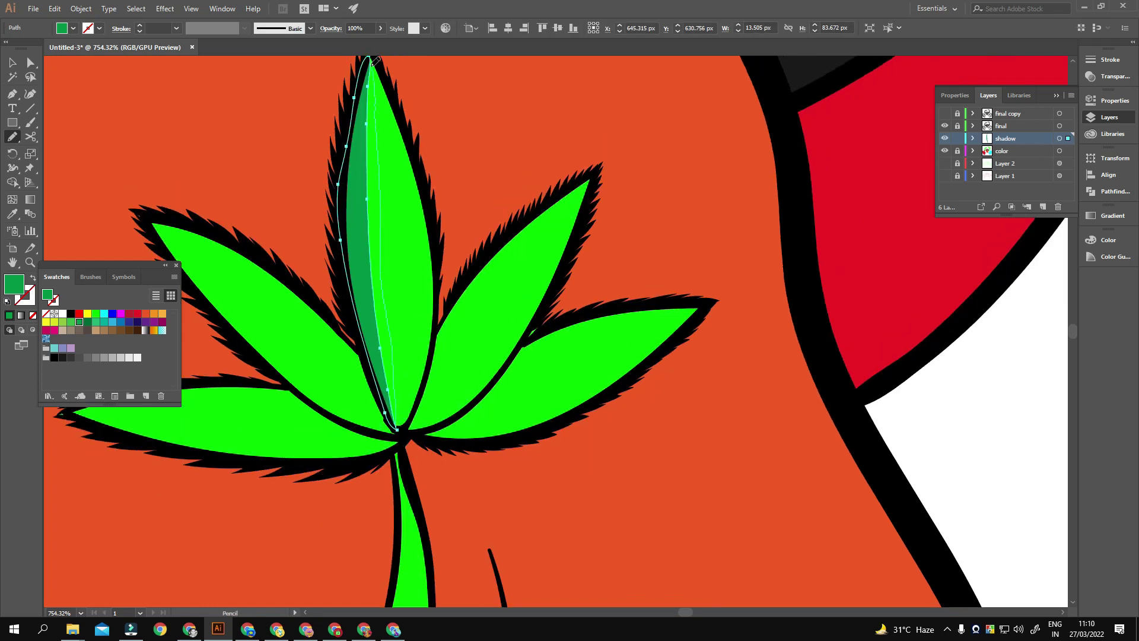
{"action": "scroll", "coordinate": [482, 314], "scroll_direction": "down", "scroll_amount": 2}
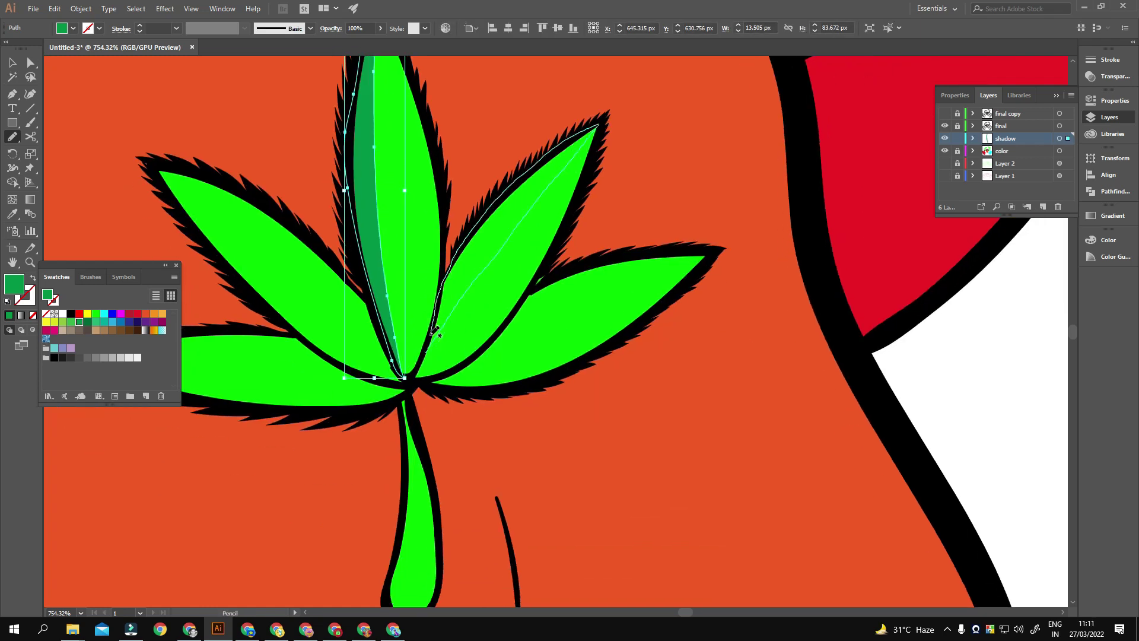
{"action": "left_click_drag", "start_coordinate": [435, 331], "coordinate": [429, 347]}
{"action": "scroll", "coordinate": [453, 328], "scroll_direction": "down", "scroll_amount": 2}
{"action": "left_click_drag", "start_coordinate": [500, 265], "coordinate": [468, 303]}
{"action": "scroll", "coordinate": [415, 185], "scroll_direction": "left", "scroll_amount": 4}
{"action": "scroll", "coordinate": [415, 185], "scroll_direction": "up", "scroll_amount": 1}
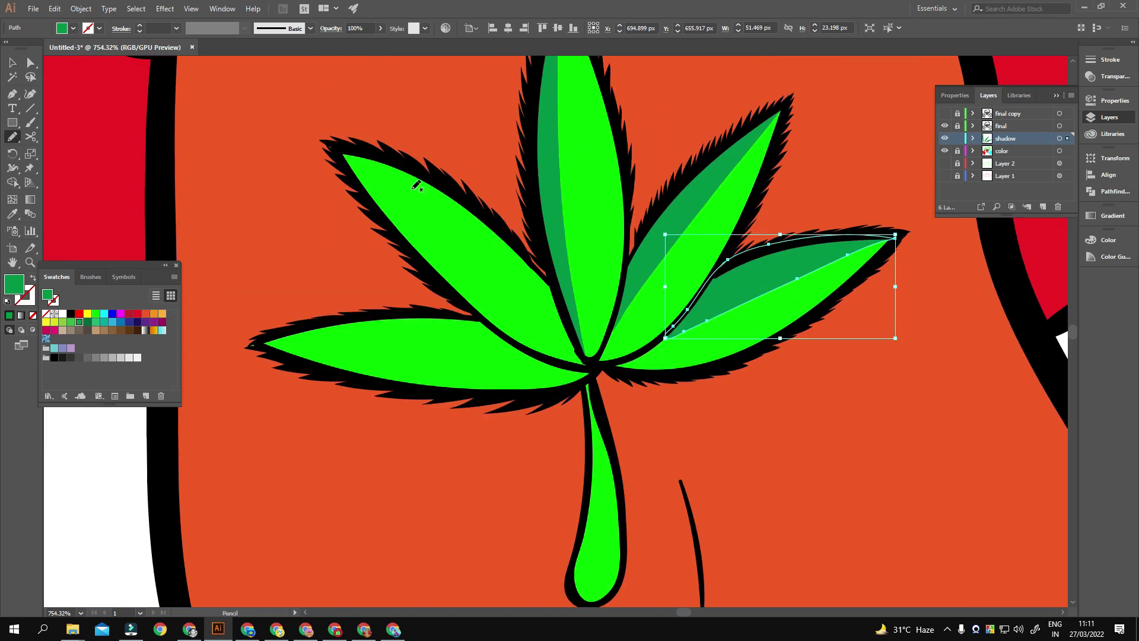
Shade the upper-left and lower-left leaf blades and the leaf stem
{"action": "left_click_drag", "start_coordinate": [347, 151], "coordinate": [349, 154]}
{"action": "scroll", "coordinate": [285, 276], "scroll_direction": "down", "scroll_amount": 2}
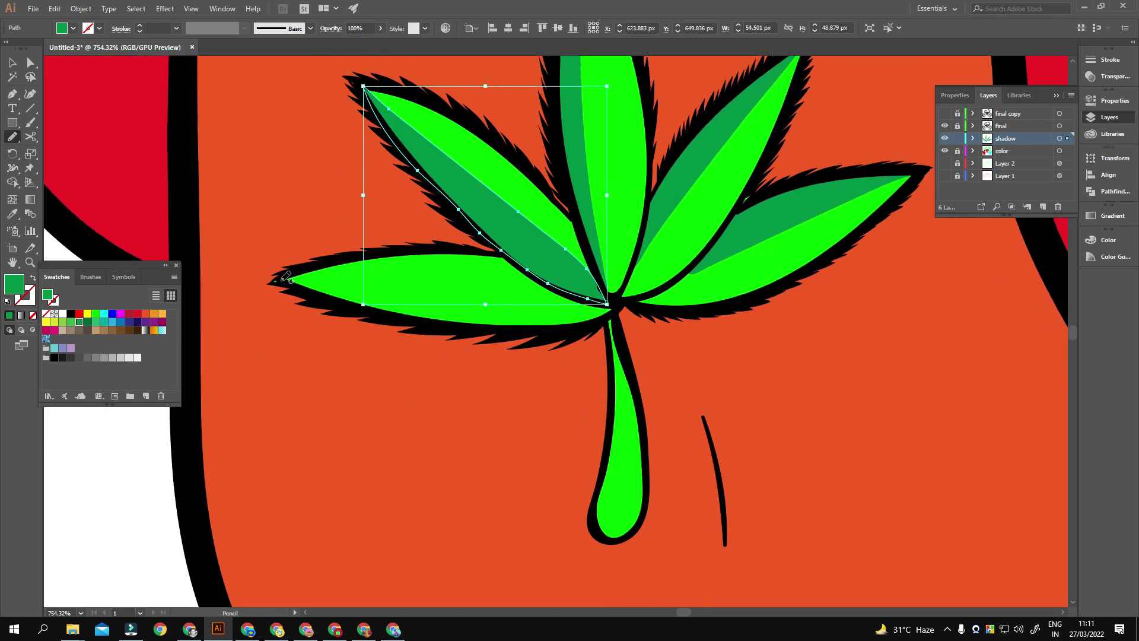
{"action": "left_click_drag", "start_coordinate": [411, 315], "coordinate": [279, 279]}
{"action": "scroll", "coordinate": [474, 267], "scroll_direction": "down", "scroll_amount": 2}
{"action": "scroll", "coordinate": [475, 267], "scroll_direction": "right", "scroll_amount": 3}
{"action": "left_click_drag", "start_coordinate": [479, 240], "coordinate": [491, 452]}
{"action": "scroll", "coordinate": [479, 244], "scroll_direction": "down", "scroll_amount": 5}
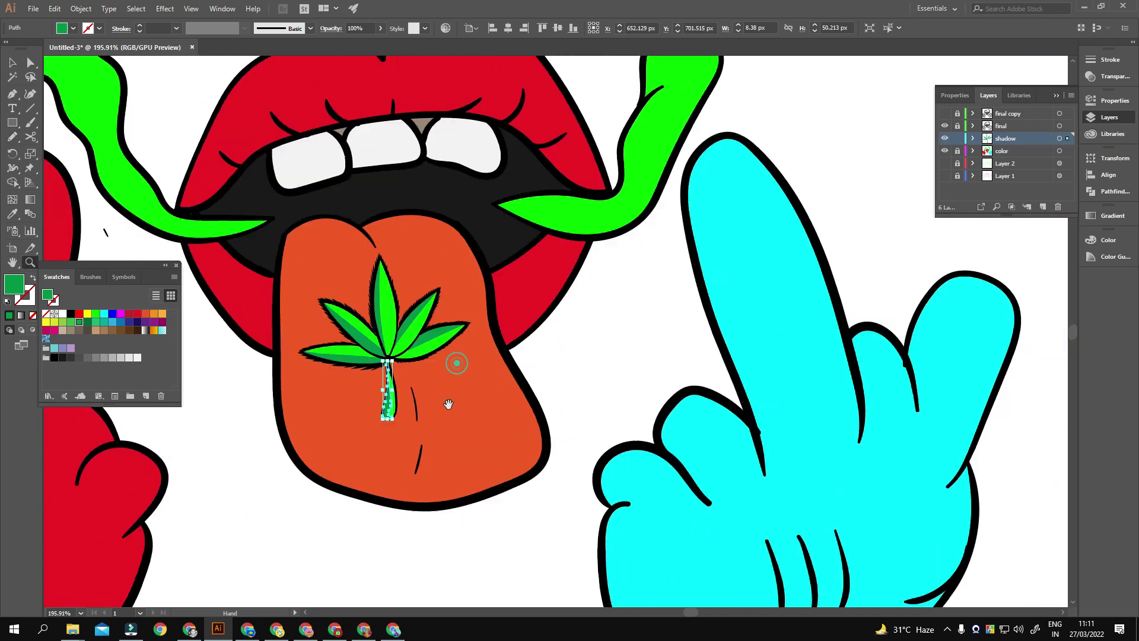
{"action": "scroll", "coordinate": [415, 327], "scroll_direction": "up", "scroll_amount": 2}
{"action": "scroll", "coordinate": [560, 346], "scroll_direction": "up", "scroll_amount": 2}
{"action": "scroll", "coordinate": [560, 346], "scroll_direction": "right", "scroll_amount": 6}
Draw dark green shadow shapes along the smoke edges where it leaves the mouth
{"action": "left_click_drag", "start_coordinate": [406, 261], "coordinate": [553, 292]}
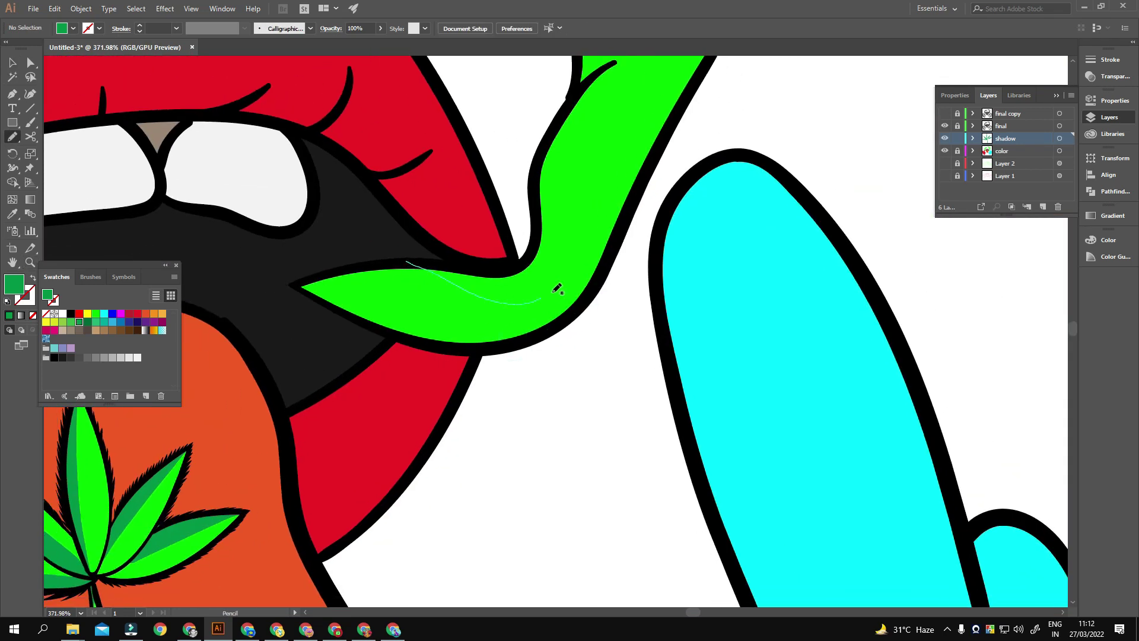
{"action": "left_click_drag", "start_coordinate": [309, 288], "coordinate": [305, 289]}
{"action": "scroll", "coordinate": [477, 363], "scroll_direction": "up", "scroll_amount": 3}
{"action": "scroll", "coordinate": [478, 363], "scroll_direction": "right", "scroll_amount": 3}
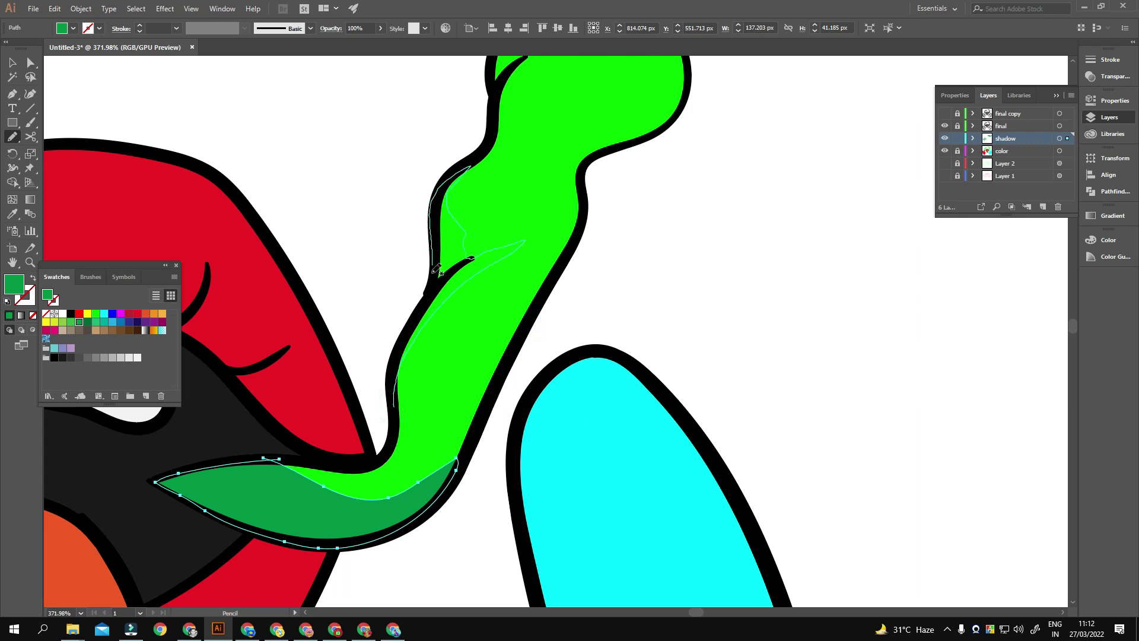
{"action": "left_click_drag", "start_coordinate": [438, 270], "coordinate": [442, 267]}
{"action": "scroll", "coordinate": [439, 270], "scroll_direction": "up", "scroll_amount": 5}
{"action": "scroll", "coordinate": [356, 356], "scroll_direction": "left", "scroll_amount": 3}
{"action": "left_click_drag", "start_coordinate": [310, 427], "coordinate": [285, 380]}
{"action": "scroll", "coordinate": [461, 206], "scroll_direction": "left", "scroll_amount": 7}
{"action": "scroll", "coordinate": [461, 207], "scroll_direction": "up", "scroll_amount": 1}
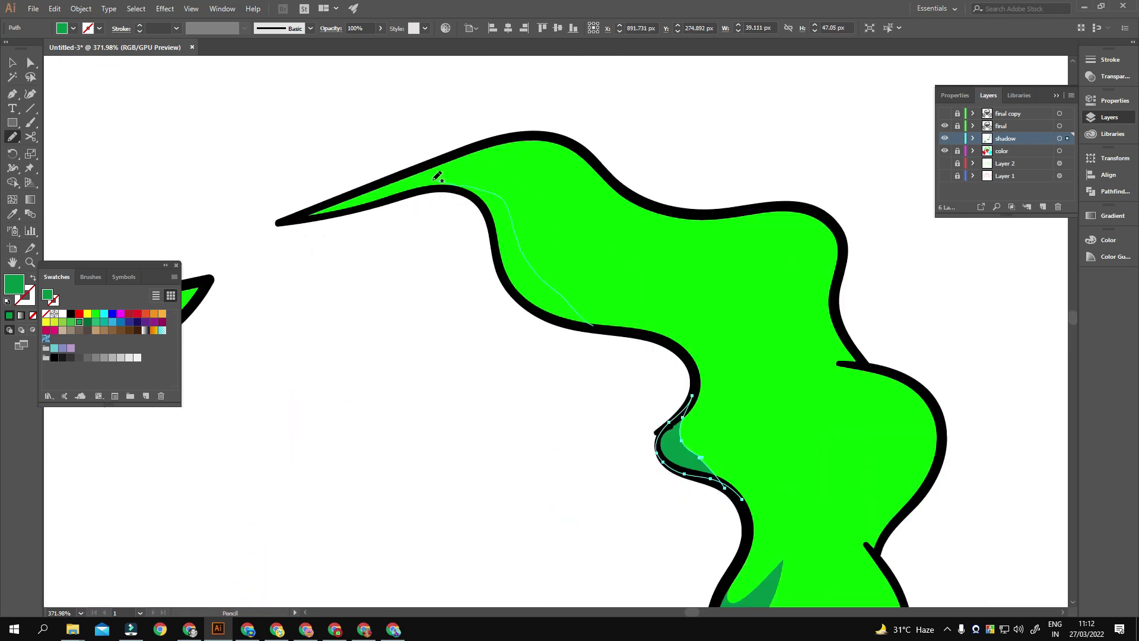
Shade the inner bend and upper edge of the right smoke trail
{"action": "left_click_drag", "start_coordinate": [516, 293], "coordinate": [590, 324]}
{"action": "scroll", "coordinate": [534, 297], "scroll_direction": "down", "scroll_amount": 5}
{"action": "scroll", "coordinate": [534, 267], "scroll_direction": "up", "scroll_amount": 3}
{"action": "scroll", "coordinate": [601, 228], "scroll_direction": "up", "scroll_amount": 2}
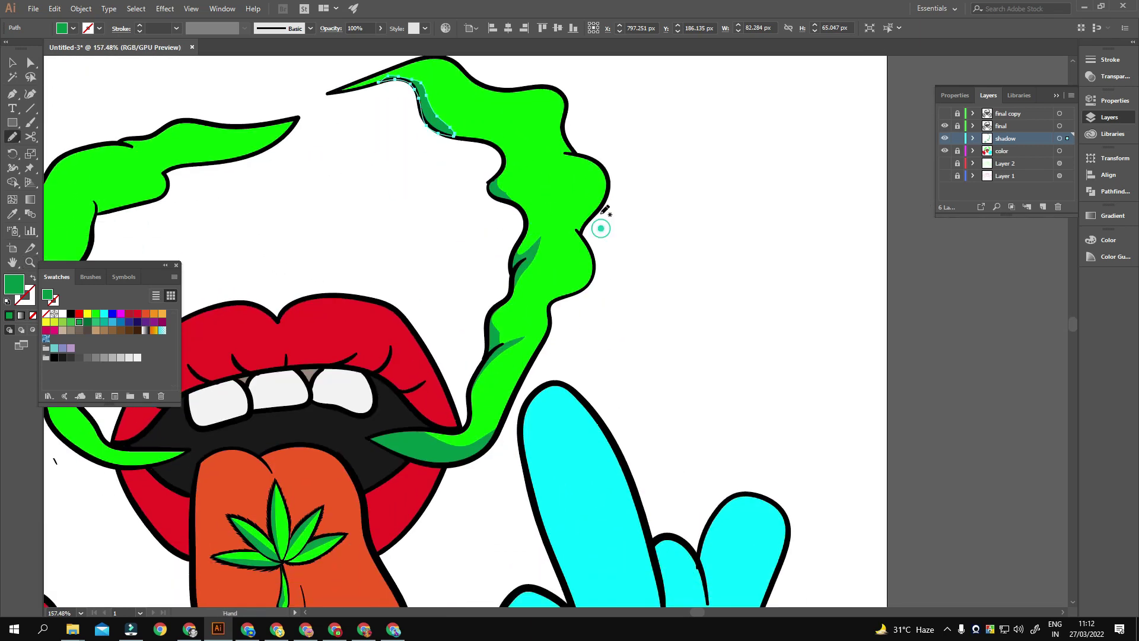
{"action": "left_click_drag", "start_coordinate": [576, 150], "coordinate": [564, 128]}
{"action": "scroll", "coordinate": [577, 150], "scroll_direction": "down", "scroll_amount": 3}
{"action": "left_click_drag", "start_coordinate": [589, 178], "coordinate": [580, 71]}
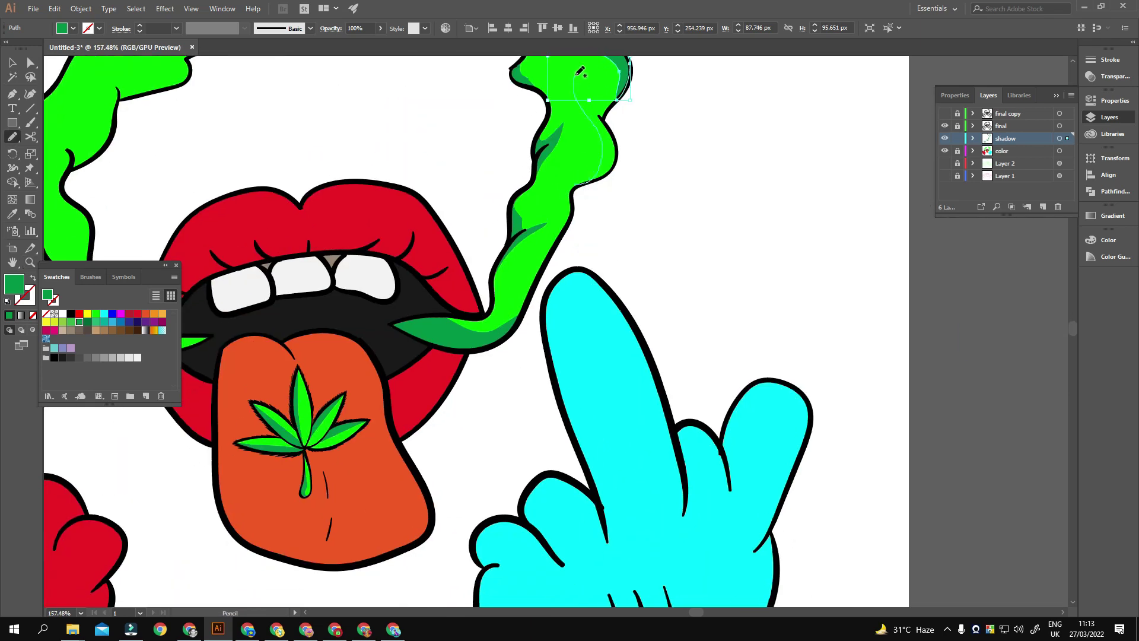
{"action": "scroll", "coordinate": [584, 190], "scroll_direction": "down", "scroll_amount": 1}
{"action": "scroll", "coordinate": [584, 189], "scroll_direction": "left", "scroll_amount": 1}
Add shadows along the right smoke trail's edge and lower part
{"action": "left_click_drag", "start_coordinate": [581, 183], "coordinate": [611, 195]}
{"action": "scroll", "coordinate": [614, 184], "scroll_direction": "up", "scroll_amount": 6}
{"action": "scroll", "coordinate": [616, 226], "scroll_direction": "up", "scroll_amount": 2}
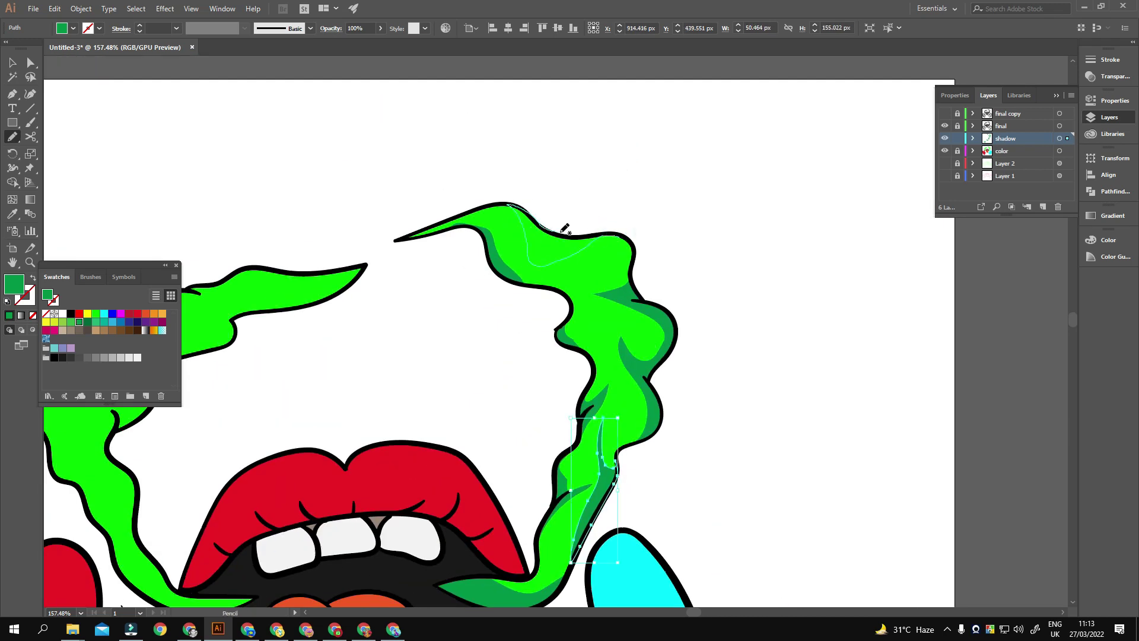
{"action": "left_click_drag", "start_coordinate": [565, 229], "coordinate": [511, 206]}
{"action": "scroll", "coordinate": [593, 249], "scroll_direction": "down", "scroll_amount": 3}
{"action": "scroll", "coordinate": [650, 291], "scroll_direction": "down", "scroll_amount": 5}
{"action": "scroll", "coordinate": [650, 292], "scroll_direction": "left", "scroll_amount": 10}
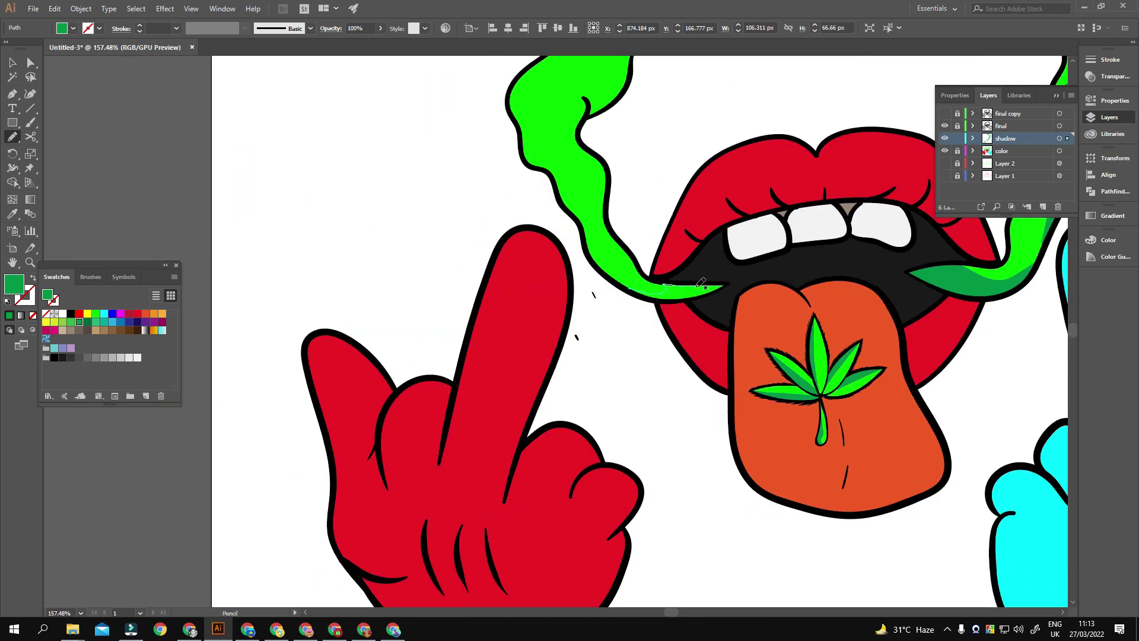
{"action": "scroll", "coordinate": [608, 235], "scroll_direction": "up", "scroll_amount": 3}
{"action": "scroll", "coordinate": [640, 386], "scroll_direction": "left", "scroll_amount": 1}
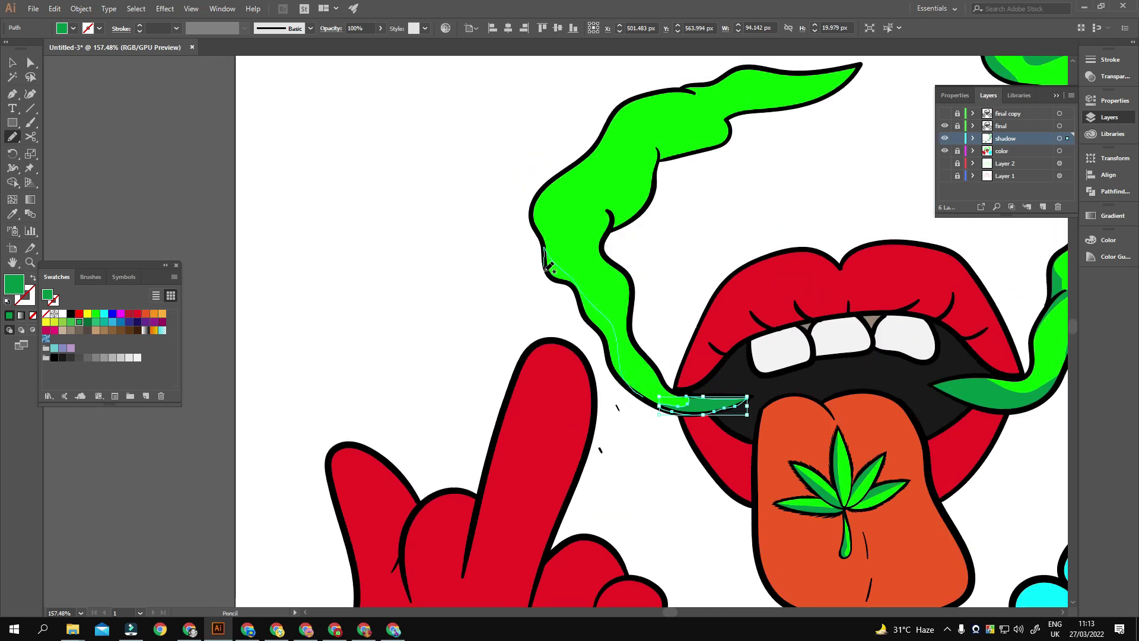
Shade the outer, inner and upper edges of the left smoke trail
{"action": "left_click_drag", "start_coordinate": [630, 384], "coordinate": [655, 398]}
{"action": "scroll", "coordinate": [640, 355], "scroll_direction": "up", "scroll_amount": 3}
{"action": "mouse_move", "coordinate": [620, 328]}
{"action": "left_mouse_down"}
{"action": "mouse_move", "coordinate": [669, 335]}
{"action": "mouse_move", "coordinate": [658, 344]}
{"action": "left_mouse_up"}
{"action": "scroll", "coordinate": [622, 332], "scroll_direction": "up", "scroll_amount": 2}
{"action": "scroll", "coordinate": [669, 336], "scroll_direction": "up", "scroll_amount": 2}
{"action": "scroll", "coordinate": [669, 336], "scroll_direction": "right", "scroll_amount": 2}
{"action": "scroll", "coordinate": [658, 344], "scroll_direction": "up", "scroll_amount": 1}
{"action": "scroll", "coordinate": [658, 344], "scroll_direction": "right", "scroll_amount": 2}
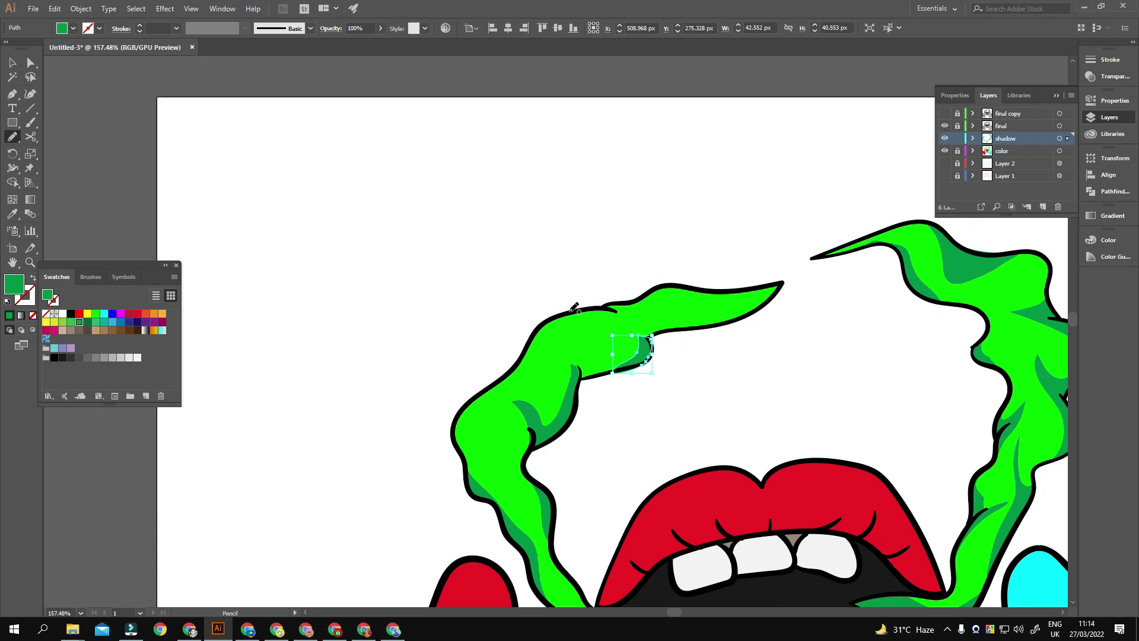
{"action": "scroll", "coordinate": [644, 272], "scroll_direction": "down", "scroll_amount": 3}
{"action": "scroll", "coordinate": [644, 272], "scroll_direction": "left", "scroll_amount": 3}
{"action": "mouse_move", "coordinate": [656, 294]}
{"action": "left_mouse_down"}
{"action": "mouse_move", "coordinate": [599, 308]}
{"action": "mouse_move", "coordinate": [614, 337]}
{"action": "left_mouse_up"}
Zoom in on the left corner of the lips
{"action": "scroll", "coordinate": [614, 337], "scroll_direction": "down", "scroll_amount": 2}
{"action": "scroll", "coordinate": [619, 289], "scroll_direction": "right", "scroll_amount": 2}
{"action": "scroll", "coordinate": [660, 214], "scroll_direction": "down", "scroll_amount": 3}
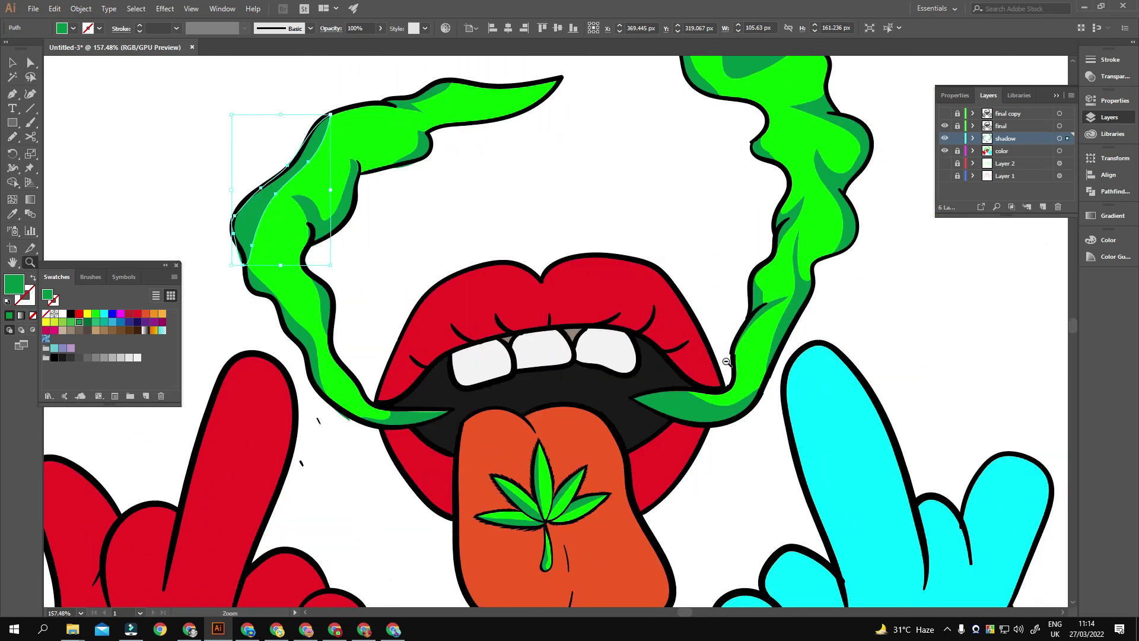
{"action": "scroll", "coordinate": [660, 215], "scroll_direction": "down", "scroll_amount": 3}
{"action": "scroll", "coordinate": [569, 372], "scroll_direction": "up", "scroll_amount": 2}
{"action": "scroll", "coordinate": [570, 373], "scroll_direction": "up", "scroll_amount": 1}
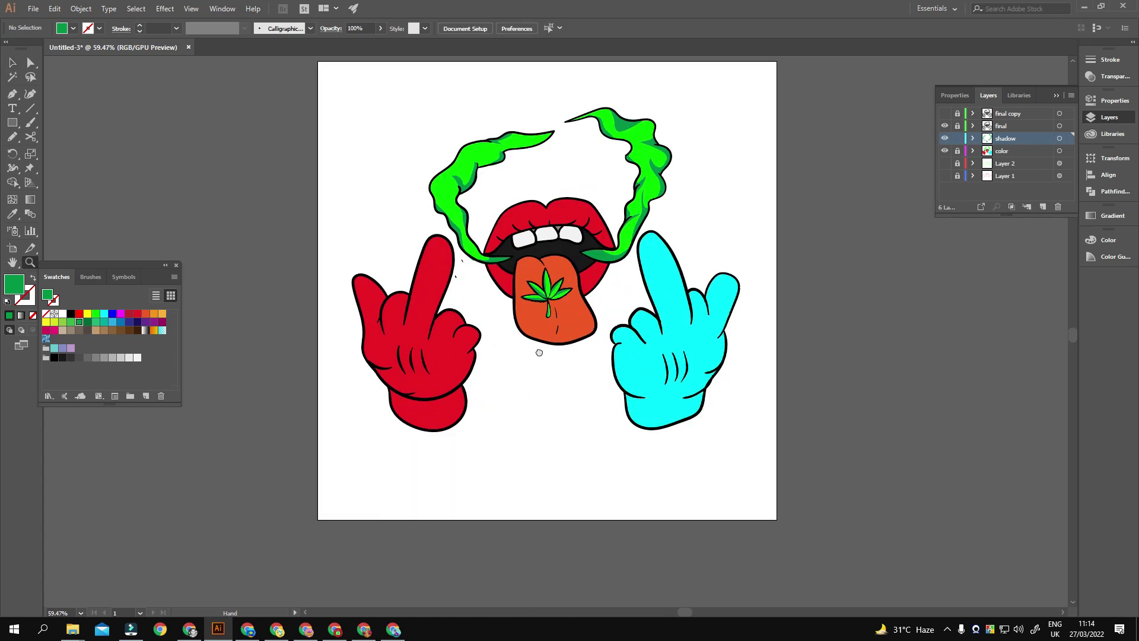
{"action": "left_click_drag", "start_coordinate": [492, 304], "coordinate": [642, 310]}
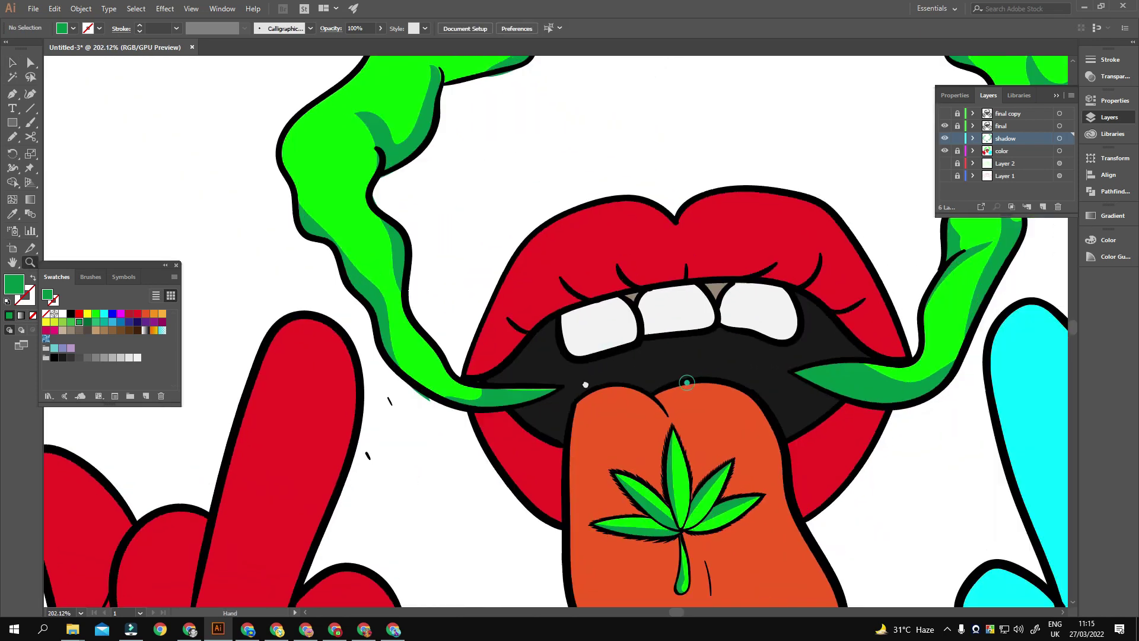
{"action": "scroll", "coordinate": [491, 387], "scroll_direction": "up", "scroll_amount": 2}
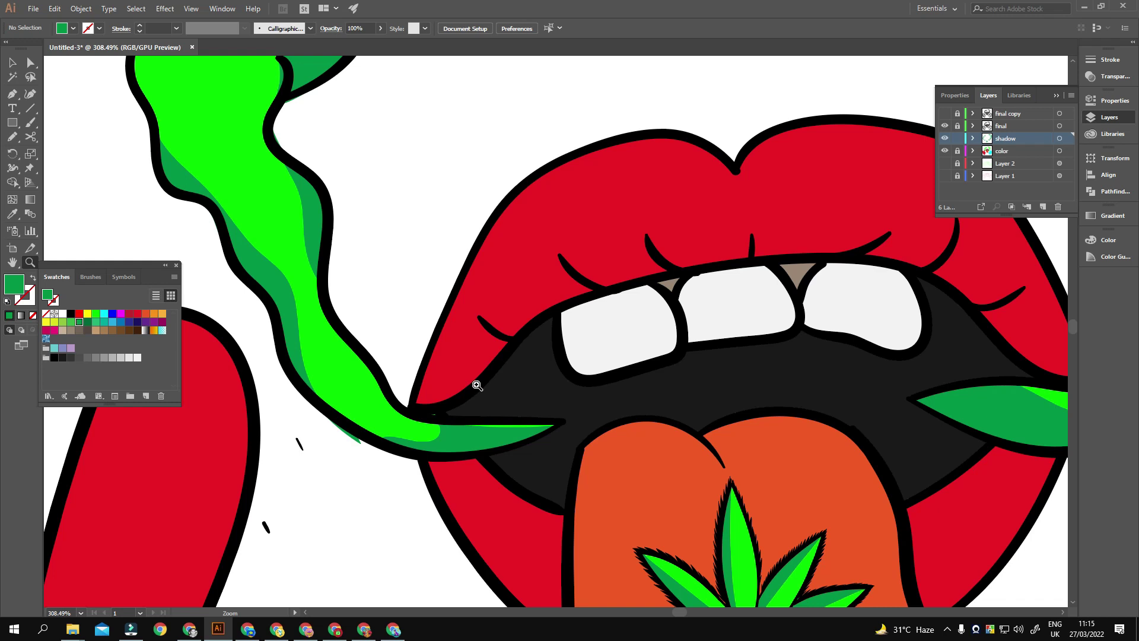
{"action": "scroll", "coordinate": [476, 386], "scroll_direction": "up", "scroll_amount": 2}
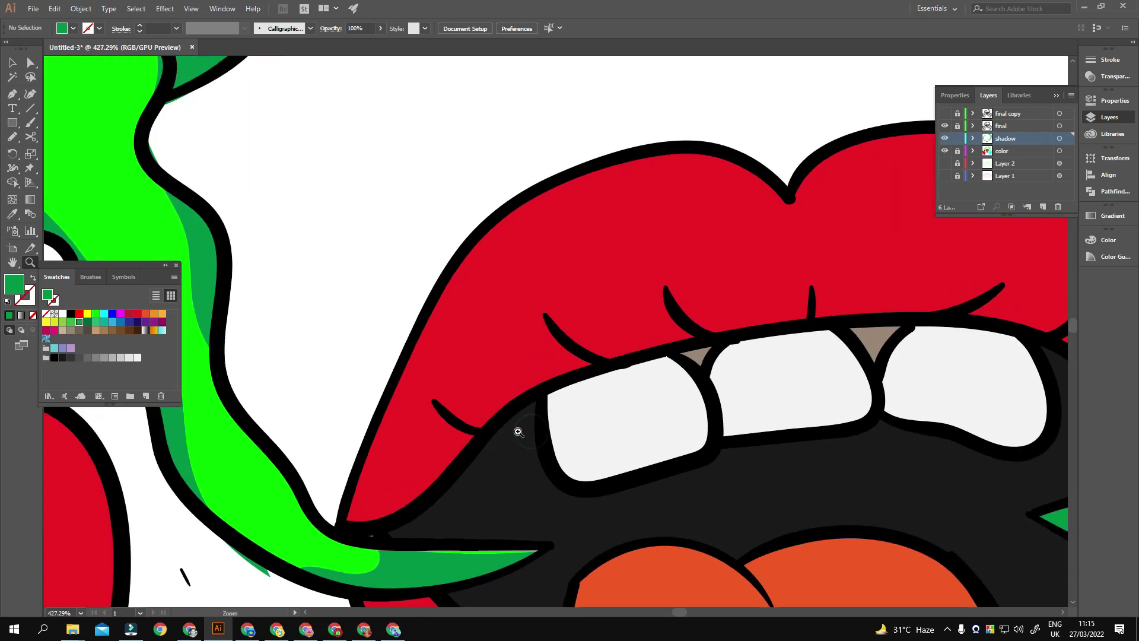
Draw closed shadow shapes along the upper lip's edge with the Pencil
{"action": "key", "text": "n"}
{"action": "left_click_drag", "start_coordinate": [449, 251], "coordinate": [422, 333]}
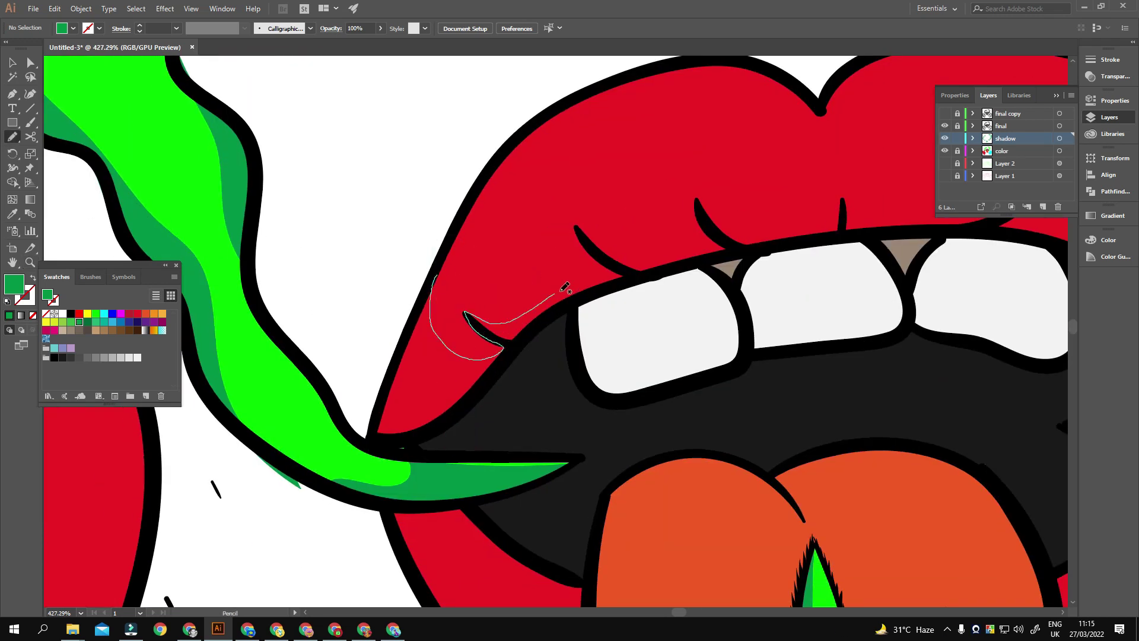
{"action": "left_click_drag", "start_coordinate": [375, 421], "coordinate": [371, 435]}
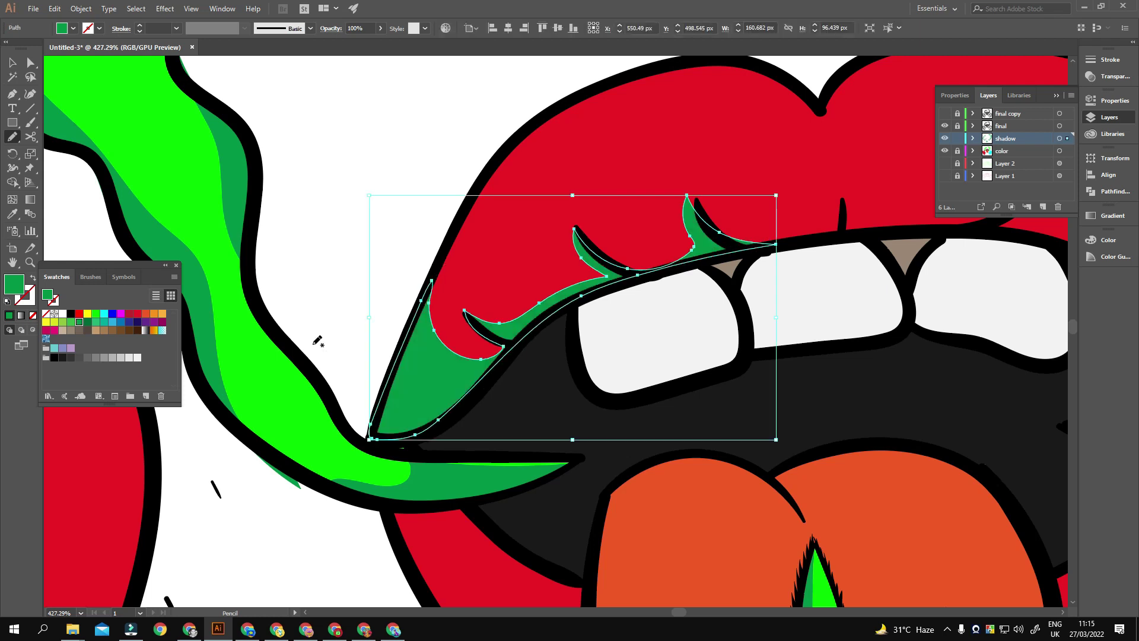
{"action": "left_click_drag", "start_coordinate": [860, 279], "coordinate": [643, 406]}
{"action": "left_click_drag", "start_coordinate": [605, 243], "coordinate": [475, 289]}
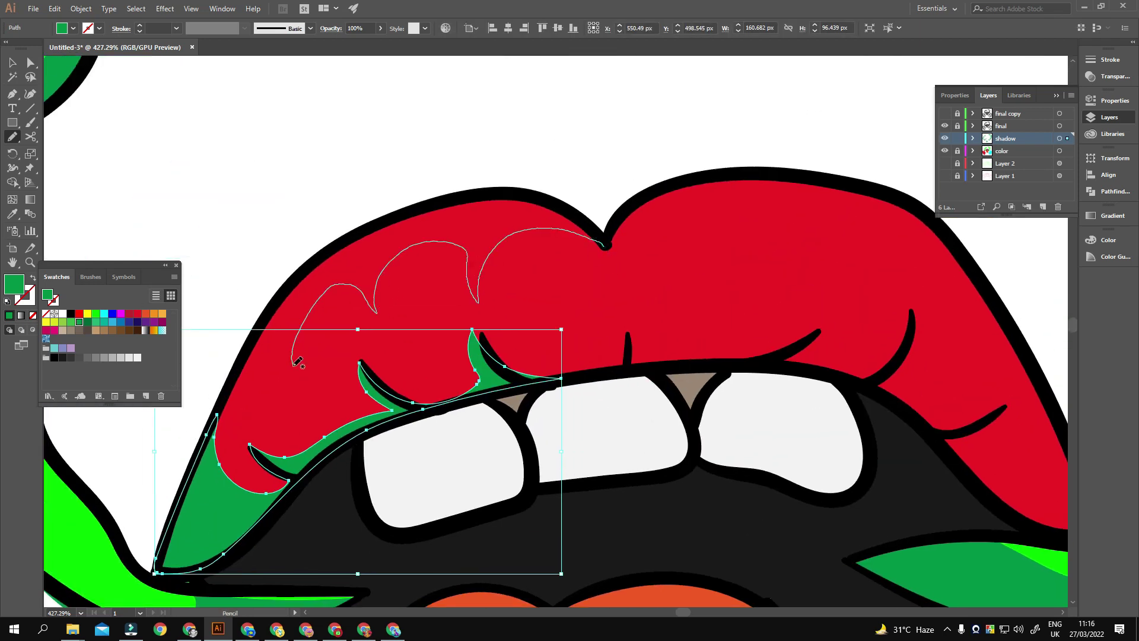
{"action": "left_click_drag", "start_coordinate": [467, 197], "coordinate": [602, 240]}
Change the upper-lip shadow fill to a darker red
{"action": "key", "text": "ctrl+0"}
{"action": "scroll", "coordinate": [432, 381], "scroll_direction": "up", "scroll_amount": 1}
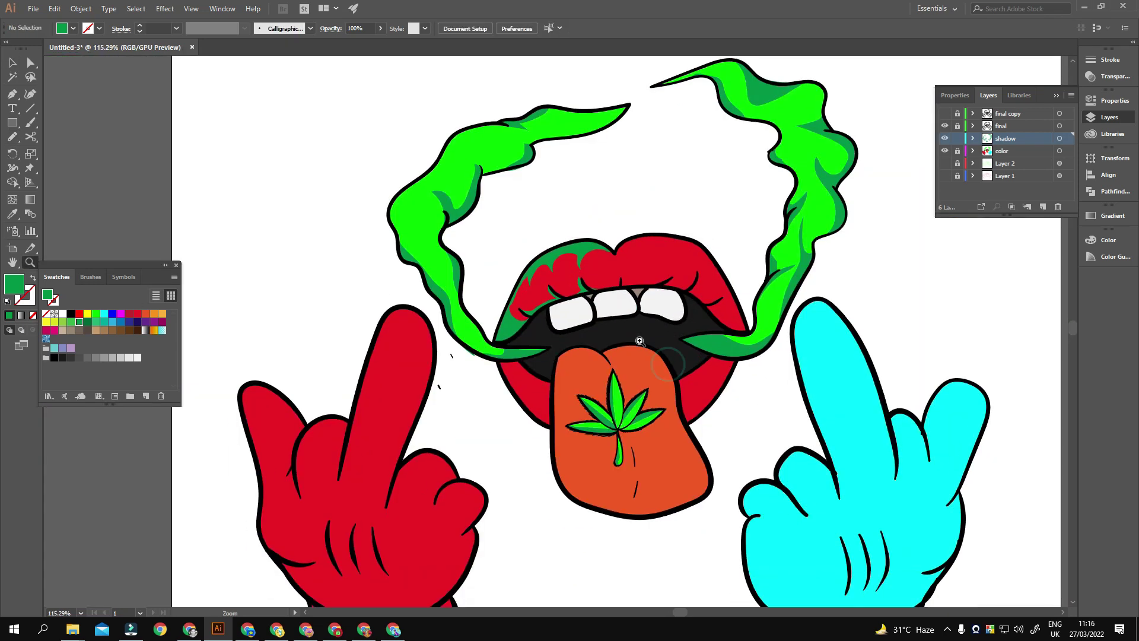
{"action": "scroll", "coordinate": [643, 330], "scroll_direction": "up", "scroll_amount": 4}
{"action": "key", "text": "v"}
{"action": "double_click", "coordinate": [14, 284]}
{"action": "left_click", "coordinate": [690, 236]}
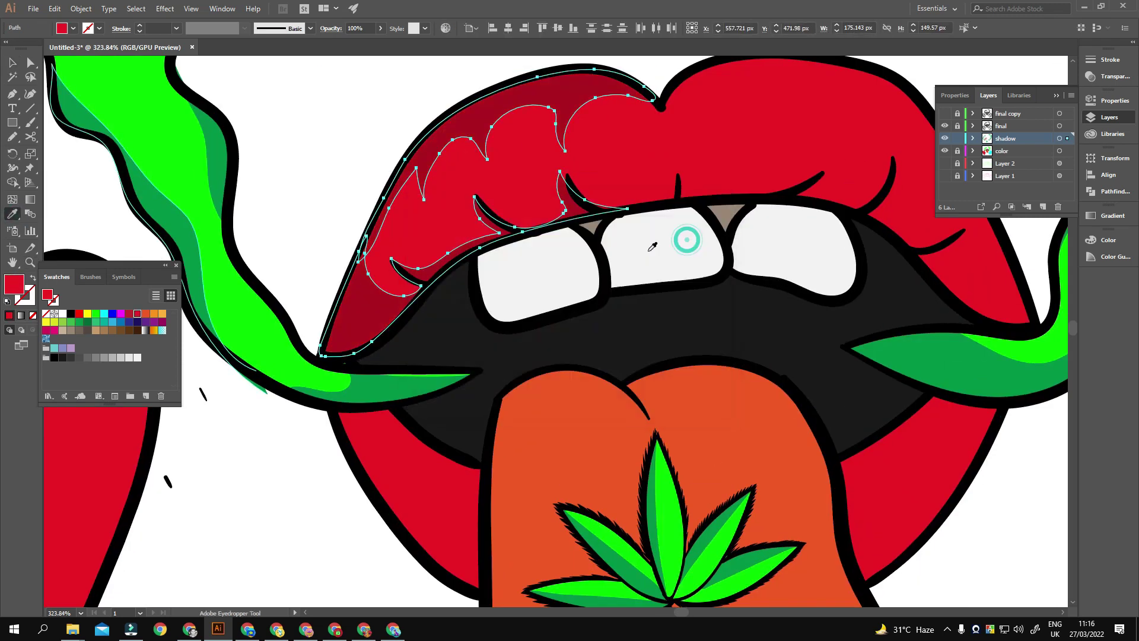
{"action": "key", "text": "ctrl+shift+a"}
{"action": "key", "text": "ctrl+0"}
Draw another shadow shape on the upper lip, then zoom out and back in
{"action": "scroll", "coordinate": [563, 367], "scroll_direction": "up", "scroll_amount": 5}
{"action": "key", "text": "n"}
{"action": "left_click_drag", "start_coordinate": [546, 172], "coordinate": [655, 295]}
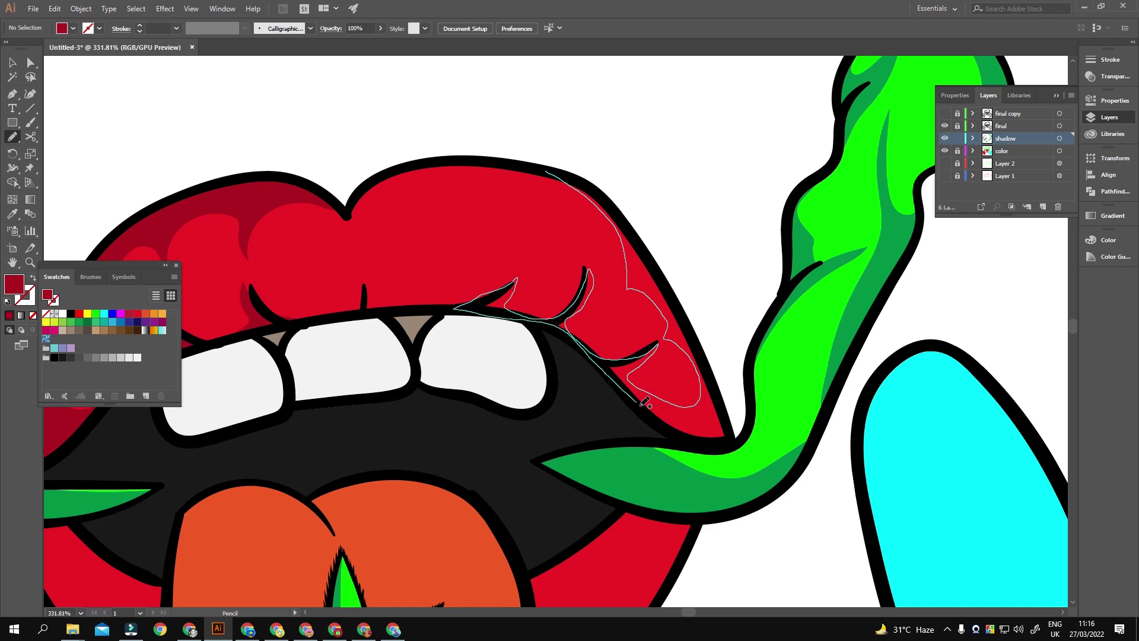
{"action": "left_click_drag", "start_coordinate": [655, 265], "coordinate": [546, 173]}
{"action": "key", "text": "ctrl+0"}
{"action": "key", "text": "v"}
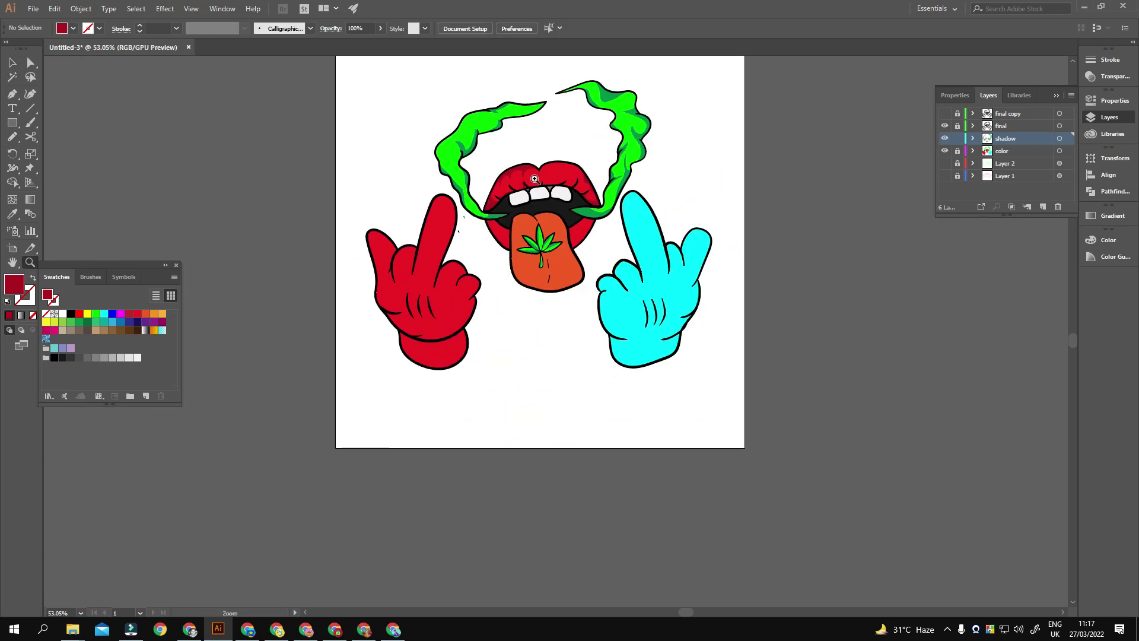
{"action": "scroll", "coordinate": [541, 212], "scroll_direction": "up", "scroll_amount": 3}
{"action": "scroll", "coordinate": [540, 213], "scroll_direction": "up", "scroll_amount": 3}
Paint a white glossy highlight streak across the upper lip with the Paintbrush
{"action": "key", "text": "b"}
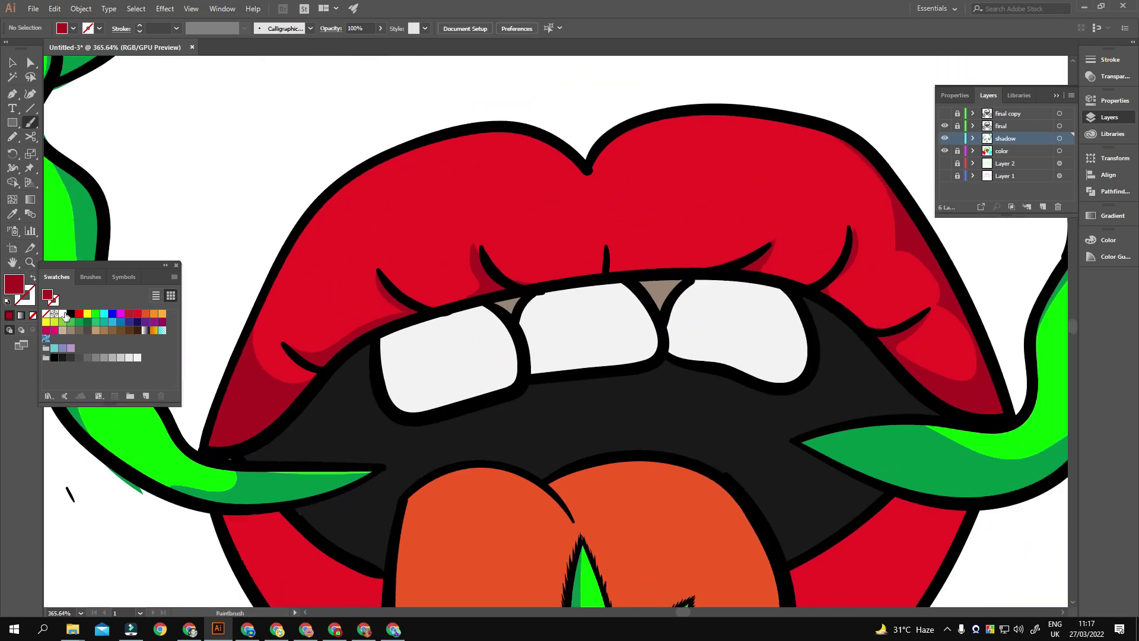
{"action": "left_click", "coordinate": [62, 313]}
{"action": "scroll", "coordinate": [271, 137], "scroll_direction": "right", "scroll_amount": 2}
{"action": "scroll", "coordinate": [446, 176], "scroll_direction": "right", "scroll_amount": 1}
{"action": "scroll", "coordinate": [446, 176], "scroll_direction": "up", "scroll_amount": 1}
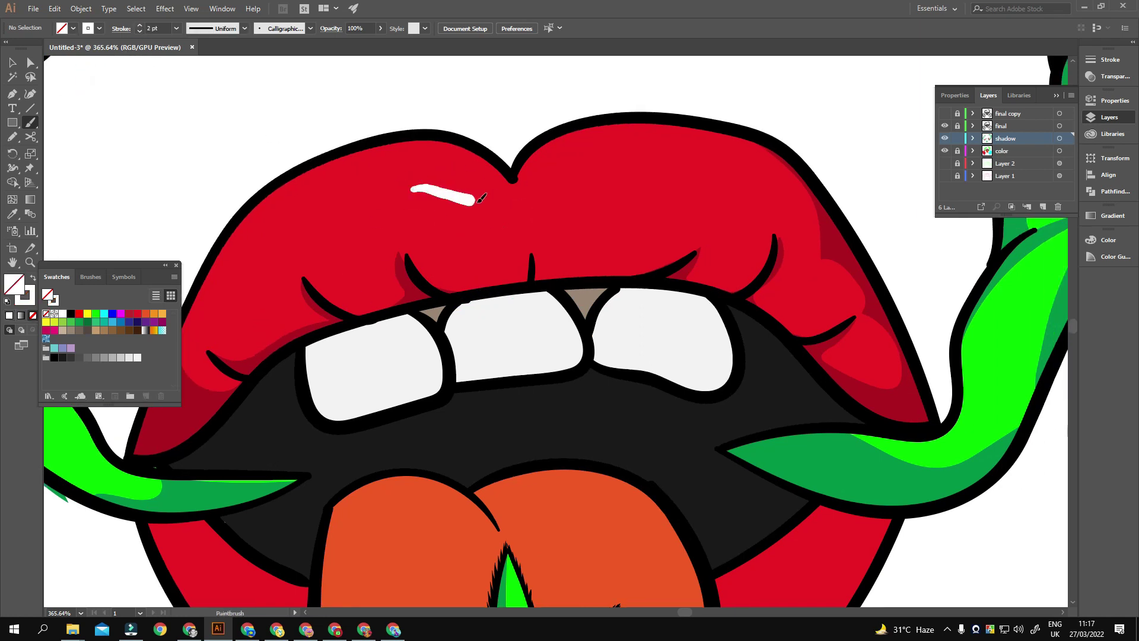
{"action": "key", "text": "ctrl+z"}
{"action": "scroll", "coordinate": [555, 219], "scroll_direction": "up", "scroll_amount": 2}
{"action": "scroll", "coordinate": [557, 218], "scroll_direction": "right", "scroll_amount": 2}
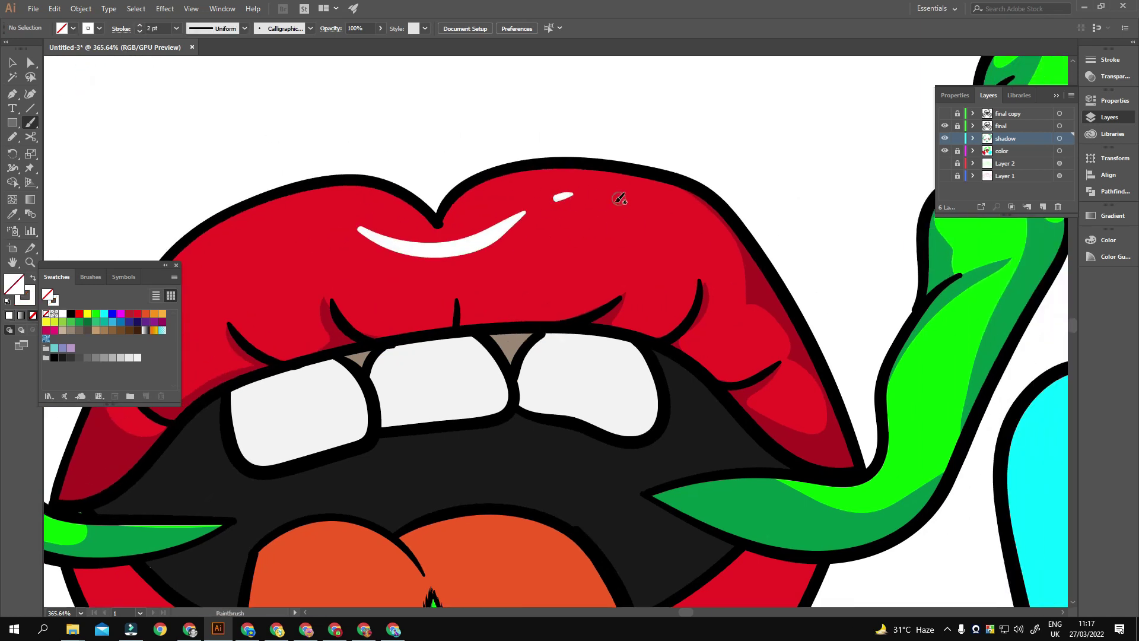
{"action": "scroll", "coordinate": [617, 195], "scroll_direction": "down", "scroll_amount": 2}
{"action": "scroll", "coordinate": [667, 261], "scroll_direction": "left", "scroll_amount": 2}
{"action": "scroll", "coordinate": [667, 261], "scroll_direction": "left", "scroll_amount": 2}
{"action": "left_click_drag", "start_coordinate": [432, 254], "coordinate": [543, 183]}
Paint a second white highlight streak on the right side of the lower lip
{"action": "key", "text": "ctrl+0"}
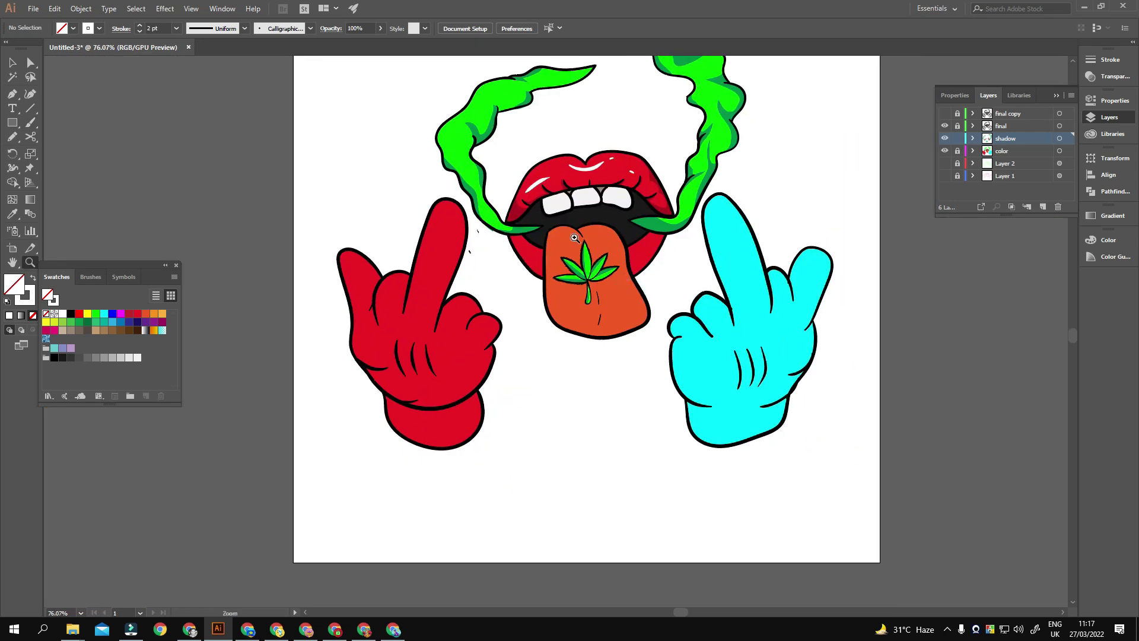
{"action": "scroll", "coordinate": [646, 234], "scroll_direction": "up", "scroll_amount": 3}
{"action": "scroll", "coordinate": [646, 233], "scroll_direction": "up", "scroll_amount": 2}
{"action": "scroll", "coordinate": [720, 166], "scroll_direction": "up", "scroll_amount": 1}
{"action": "scroll", "coordinate": [674, 198], "scroll_direction": "down", "scroll_amount": 1}
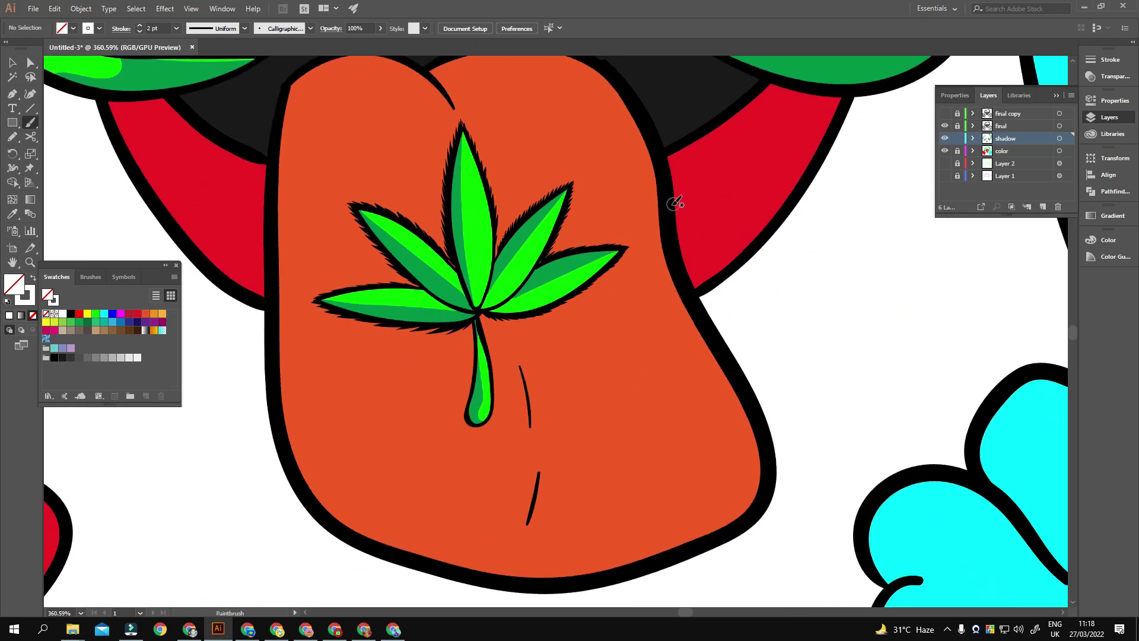
{"action": "left_click_drag", "start_coordinate": [674, 198], "coordinate": [777, 141]}
{"action": "scroll", "coordinate": [692, 234], "scroll_direction": "right", "scroll_amount": 2}
{"action": "scroll", "coordinate": [656, 264], "scroll_direction": "left", "scroll_amount": 2}
{"action": "scroll", "coordinate": [824, 111], "scroll_direction": "left", "scroll_amount": 1}
{"action": "scroll", "coordinate": [825, 111], "scroll_direction": "down", "scroll_amount": 1}
{"action": "scroll", "coordinate": [824, 111], "scroll_direction": "left", "scroll_amount": 1}
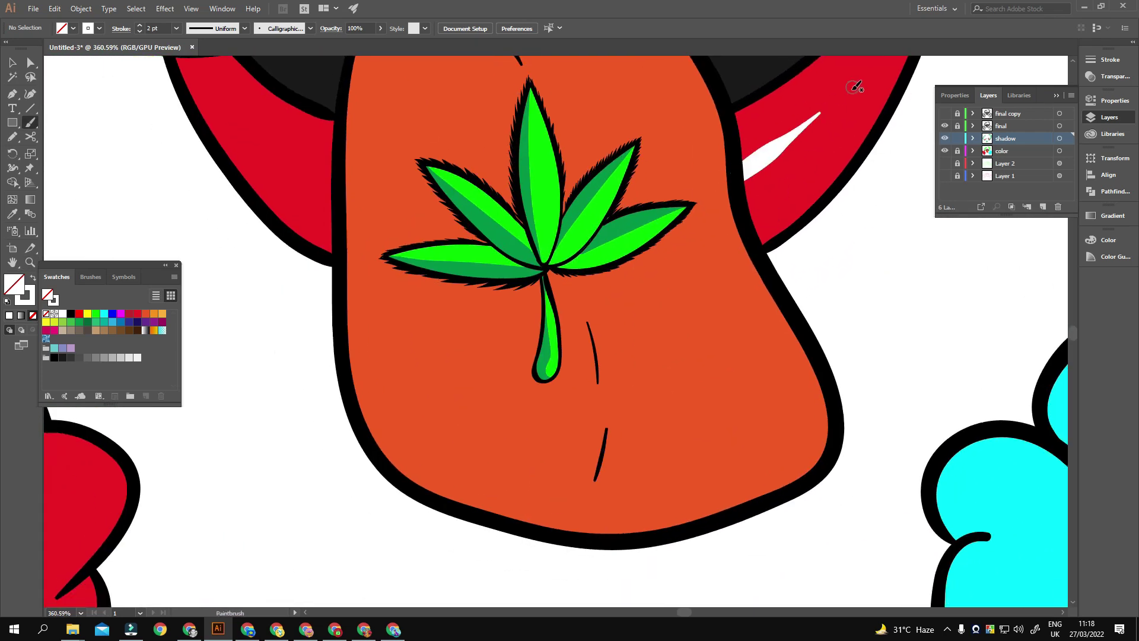
{"action": "scroll", "coordinate": [758, 195], "scroll_direction": "up", "scroll_amount": 3}
{"action": "scroll", "coordinate": [758, 195], "scroll_direction": "right", "scroll_amount": 2}
{"action": "key", "text": "z"}
{"action": "scroll", "coordinate": [709, 226], "scroll_direction": "down", "scroll_amount": 2}
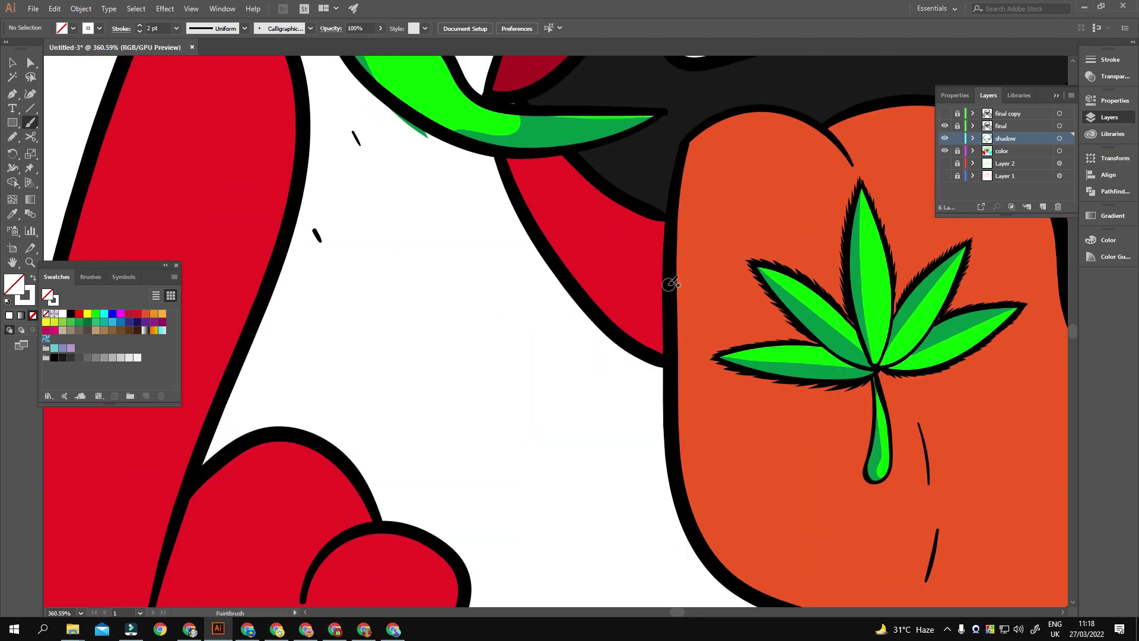
{"action": "scroll", "coordinate": [681, 343], "scroll_direction": "down", "scroll_amount": 2}
{"action": "scroll", "coordinate": [644, 333], "scroll_direction": "down", "scroll_amount": 1}
Select the lip highlight strokes and expand their appearance via the Object menu
{"action": "key", "text": "v"}
{"action": "left_click", "coordinate": [652, 350]}
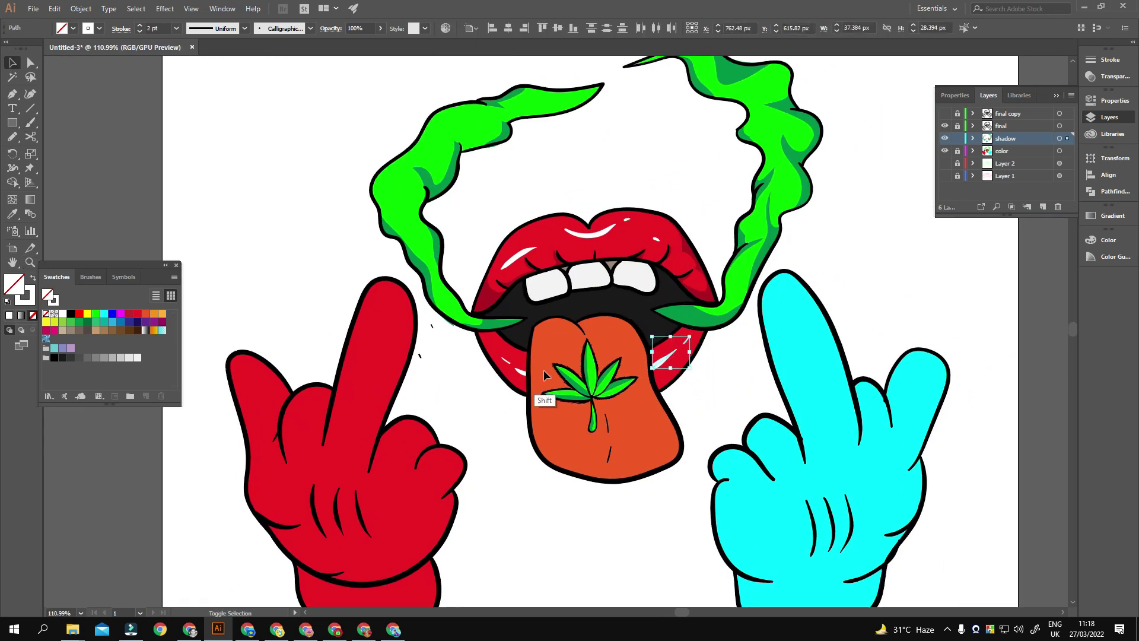
{"action": "left_click", "coordinate": [81, 8]}
{"action": "left_click", "coordinate": [177, 153]}
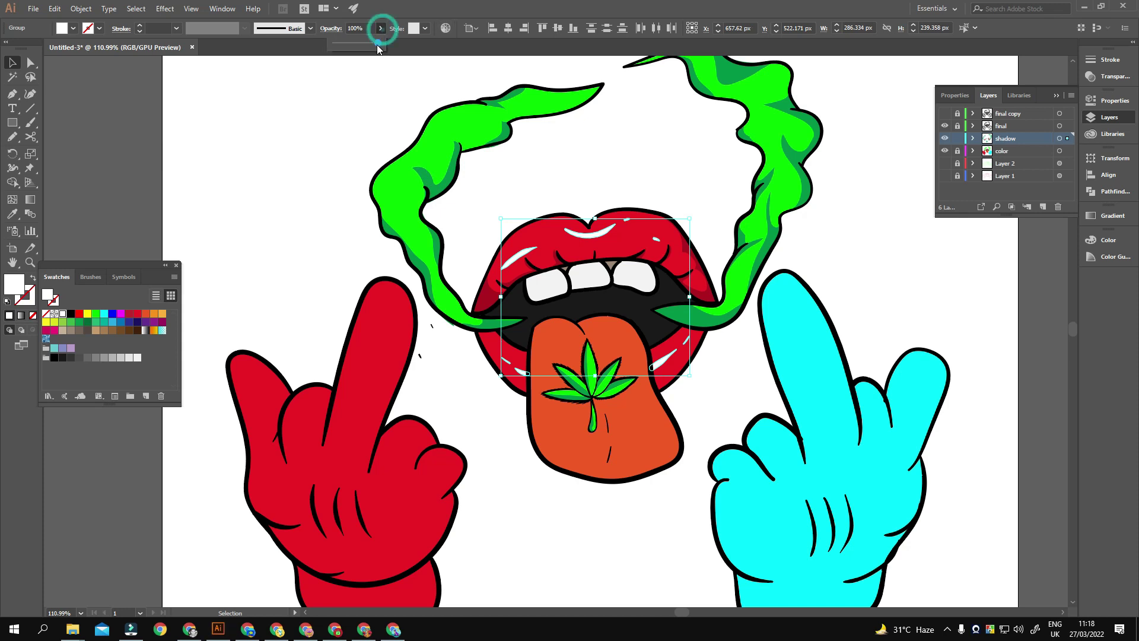
{"action": "key", "text": "ctrl+shift+a"}
{"action": "key", "text": "z"}
{"action": "scroll", "coordinate": [611, 320], "scroll_direction": "down", "scroll_amount": 2}
{"action": "scroll", "coordinate": [610, 320], "scroll_direction": "up", "scroll_amount": 1}
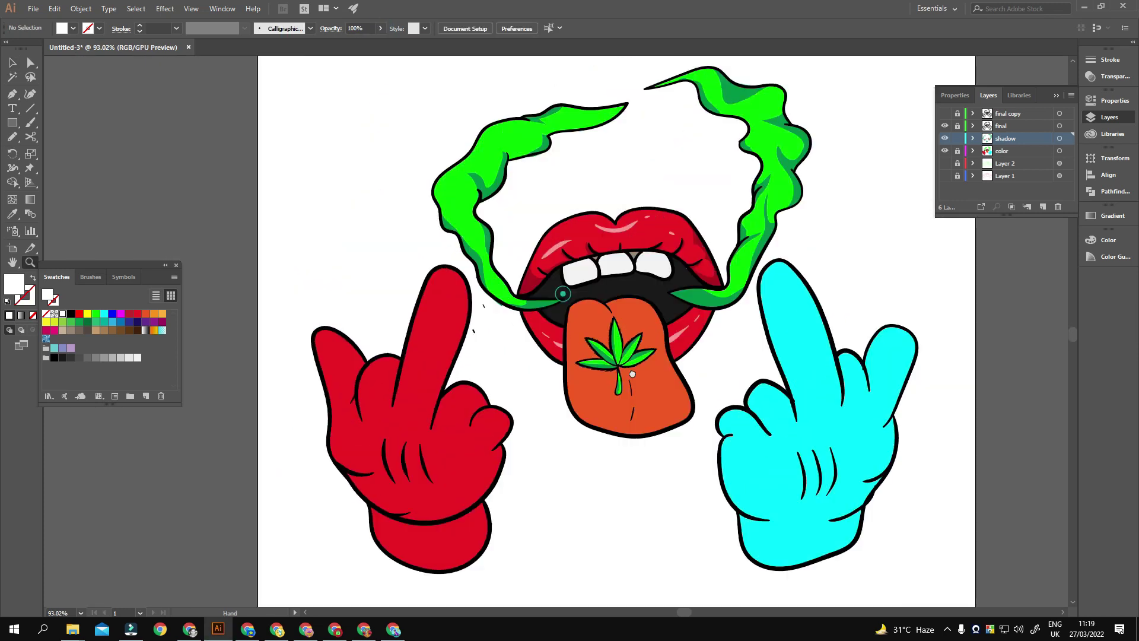
{"action": "scroll", "coordinate": [534, 332], "scroll_direction": "up", "scroll_amount": 1}
{"action": "key", "text": "n"}
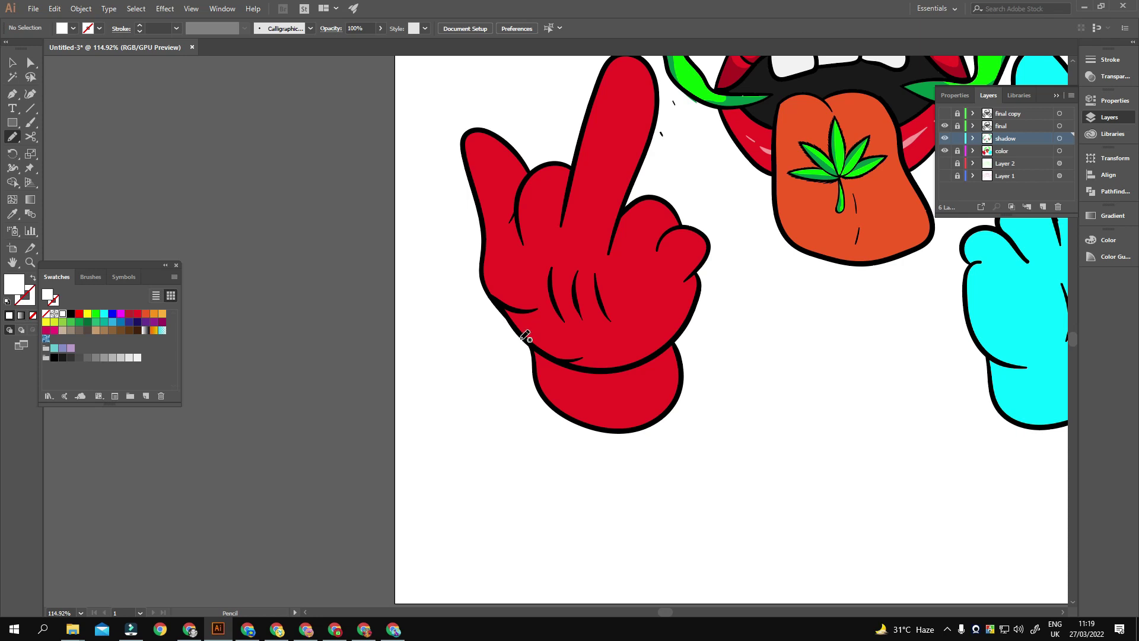
Draw a shadow shape across the tongue's lower part and fill it dark orange-red
{"action": "scroll", "coordinate": [525, 337], "scroll_direction": "right", "scroll_amount": 3}
{"action": "scroll", "coordinate": [648, 407], "scroll_direction": "up", "scroll_amount": 3}
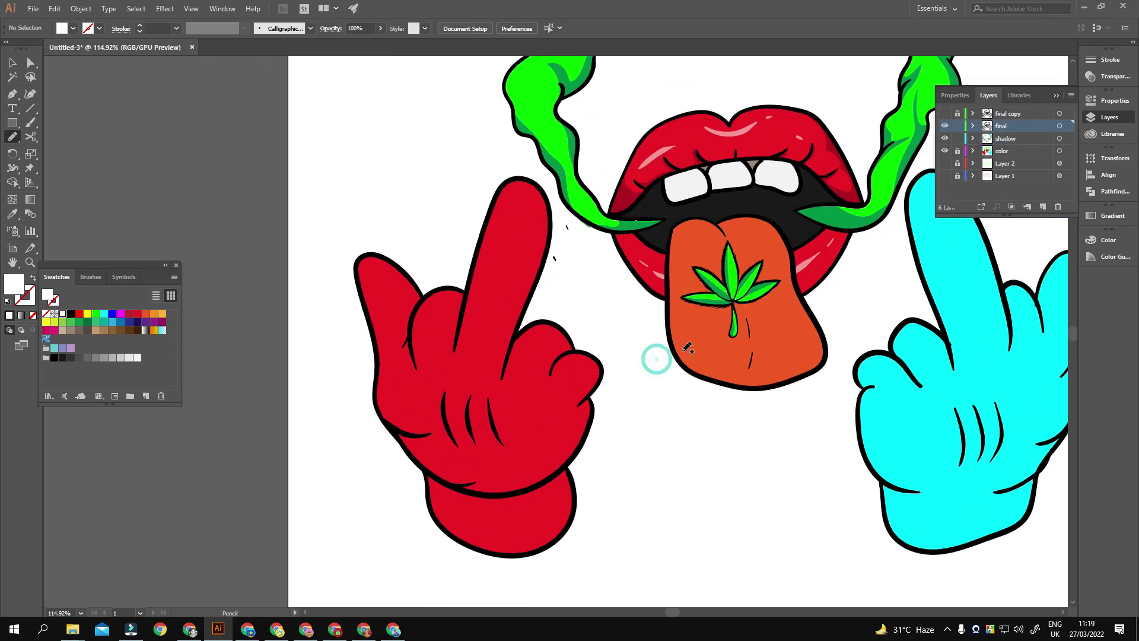
{"action": "key", "text": "z"}
{"action": "scroll", "coordinate": [559, 369], "scroll_direction": "up", "scroll_amount": 2}
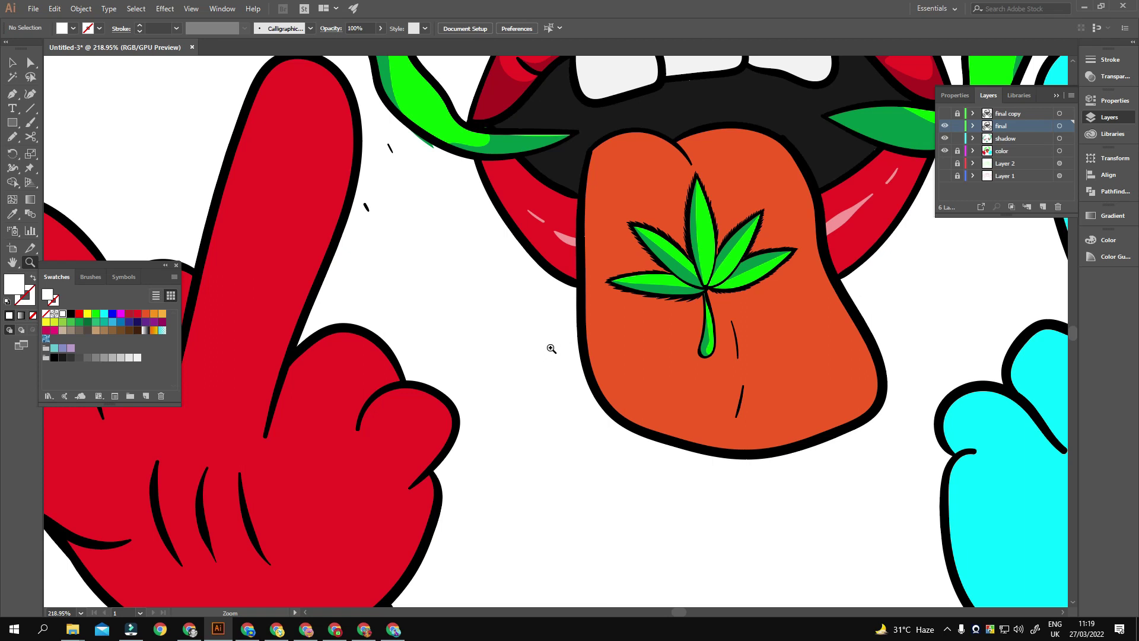
{"action": "scroll", "coordinate": [551, 349], "scroll_direction": "down", "scroll_amount": 1}
{"action": "key", "text": "b"}
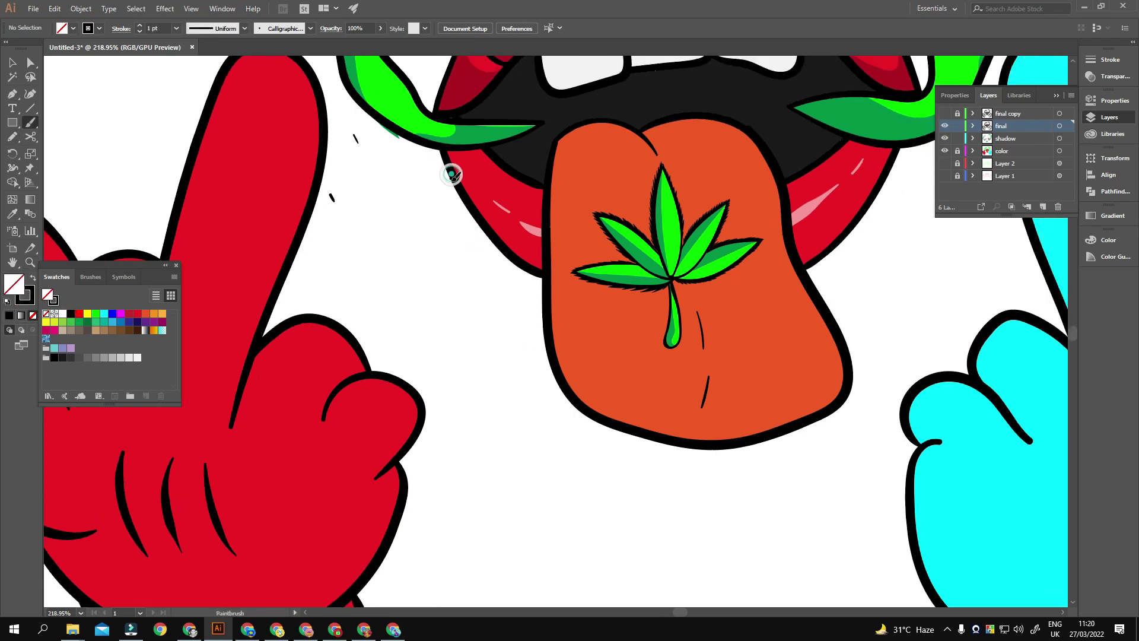
{"action": "scroll", "coordinate": [425, 184], "scroll_direction": "down", "scroll_amount": 2}
{"action": "scroll", "coordinate": [738, 327], "scroll_direction": "up", "scroll_amount": 3}
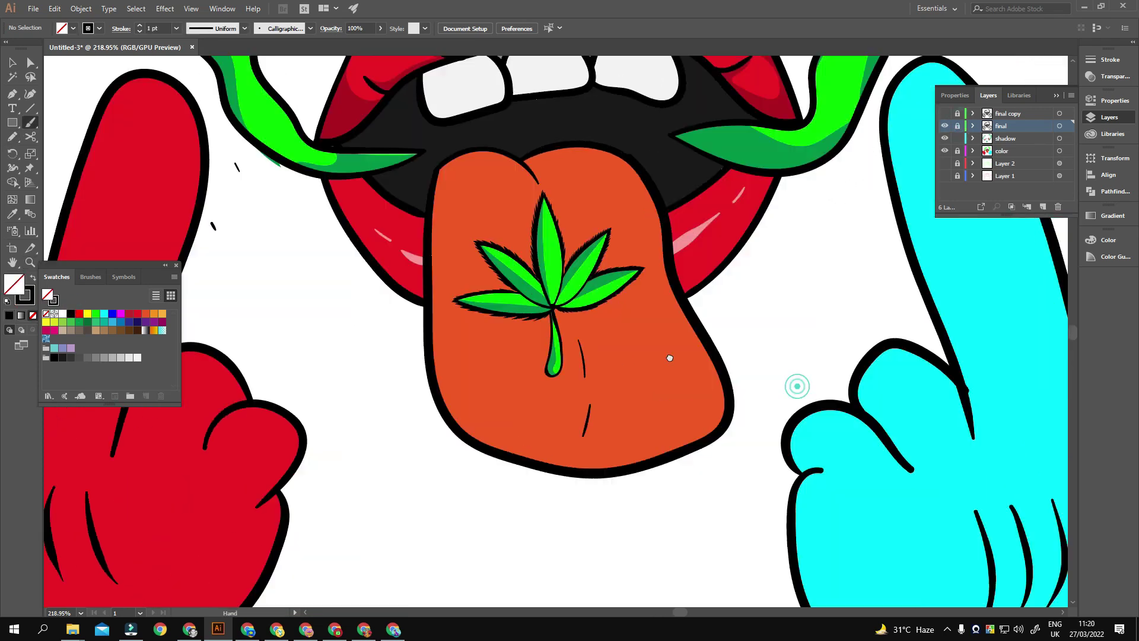
{"action": "key", "text": "z"}
{"action": "scroll", "coordinate": [642, 361], "scroll_direction": "down", "scroll_amount": 1}
{"action": "scroll", "coordinate": [593, 391], "scroll_direction": "down", "scroll_amount": 1}
{"action": "key", "text": "n"}
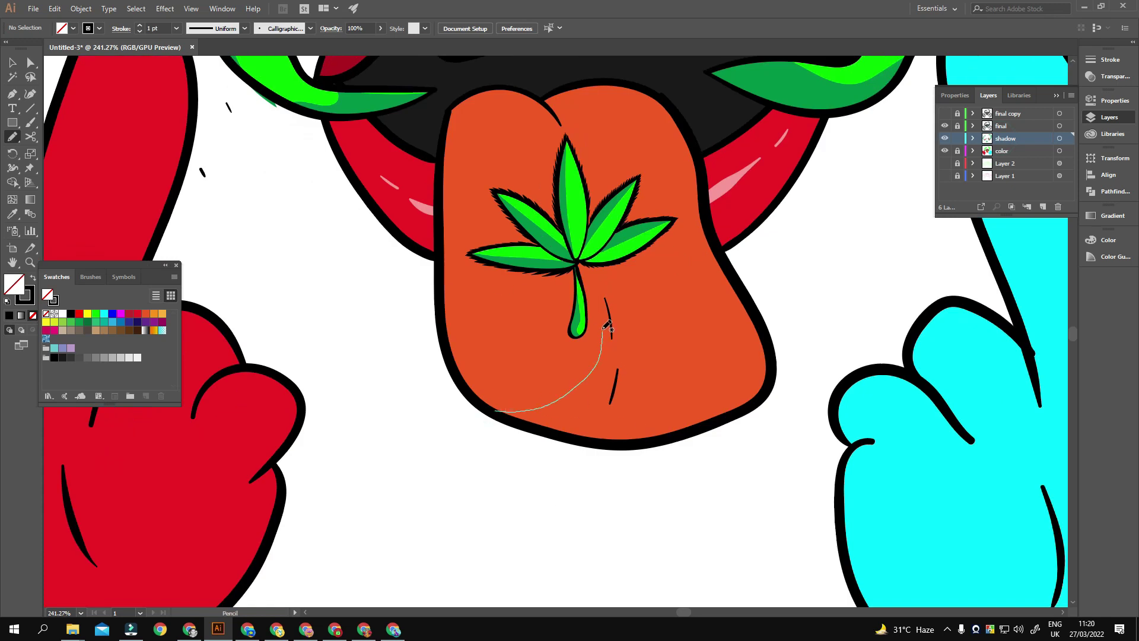
{"action": "left_click_drag", "start_coordinate": [495, 406], "coordinate": [488, 409]}
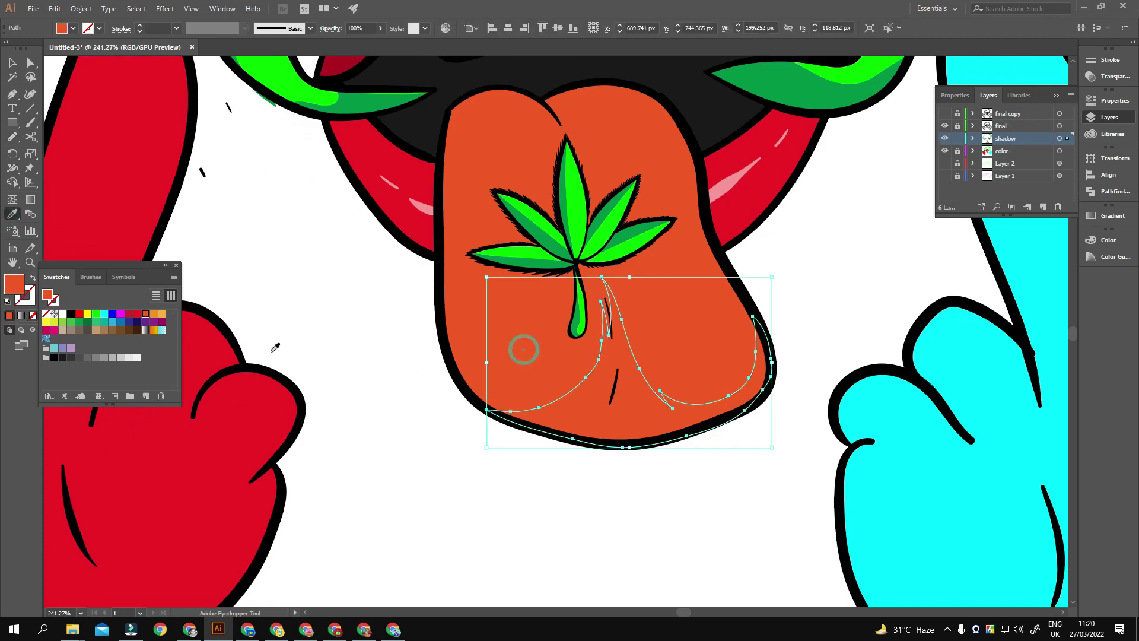
{"action": "double_click", "coordinate": [13, 284]}
{"action": "left_click", "coordinate": [690, 237]}
Draw dark orange-red shadows along the tongue's left and right edges and near its top
{"action": "scroll", "coordinate": [446, 499], "scroll_direction": "up", "scroll_amount": 2}
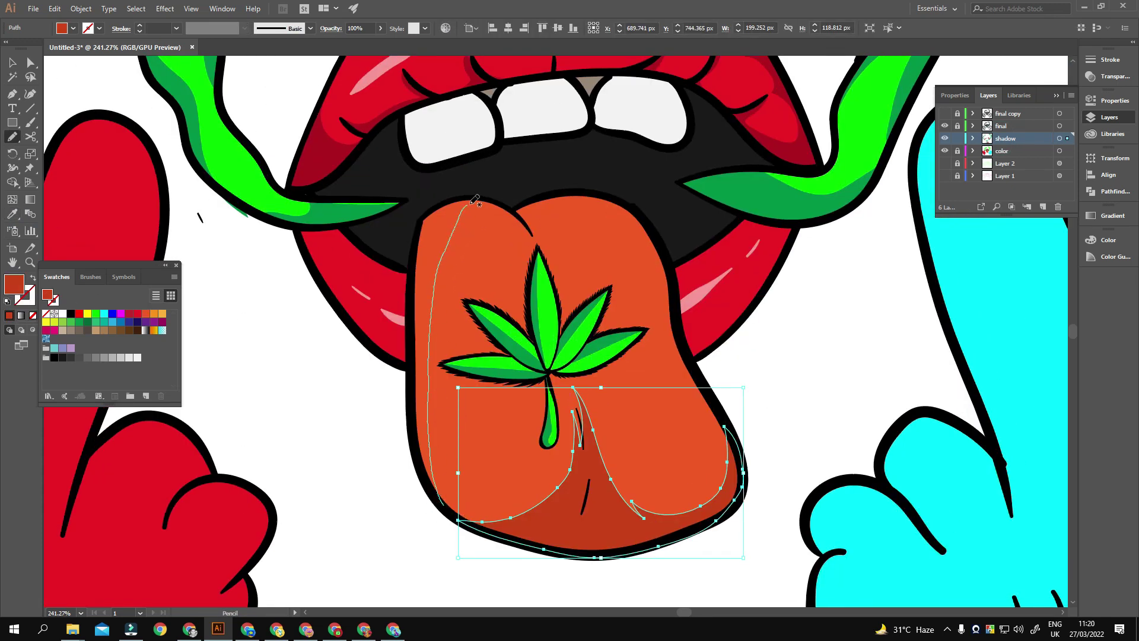
{"action": "left_click_drag", "start_coordinate": [434, 484], "coordinate": [467, 199]}
{"action": "scroll", "coordinate": [564, 252], "scroll_direction": "up", "scroll_amount": 1}
{"action": "scroll", "coordinate": [564, 253], "scroll_direction": "right", "scroll_amount": 2}
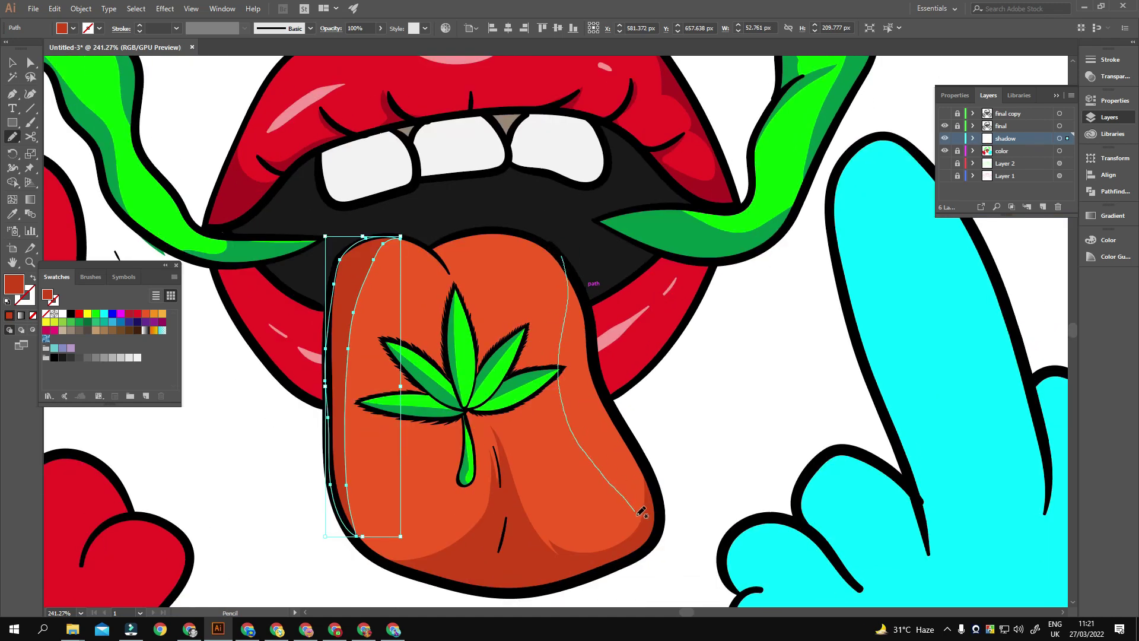
{"action": "left_click_drag", "start_coordinate": [595, 310], "coordinate": [561, 256]}
{"action": "scroll", "coordinate": [562, 256], "scroll_direction": "left", "scroll_amount": 1}
{"action": "scroll", "coordinate": [561, 256], "scroll_direction": "up", "scroll_amount": 1}
{"action": "left_click_drag", "start_coordinate": [449, 290], "coordinate": [521, 350]}
{"action": "scroll", "coordinate": [521, 350], "scroll_direction": "up", "scroll_amount": 1}
{"action": "scroll", "coordinate": [537, 347], "scroll_direction": "down", "scroll_amount": 3}
{"action": "scroll", "coordinate": [540, 349], "scroll_direction": "down", "scroll_amount": 2}
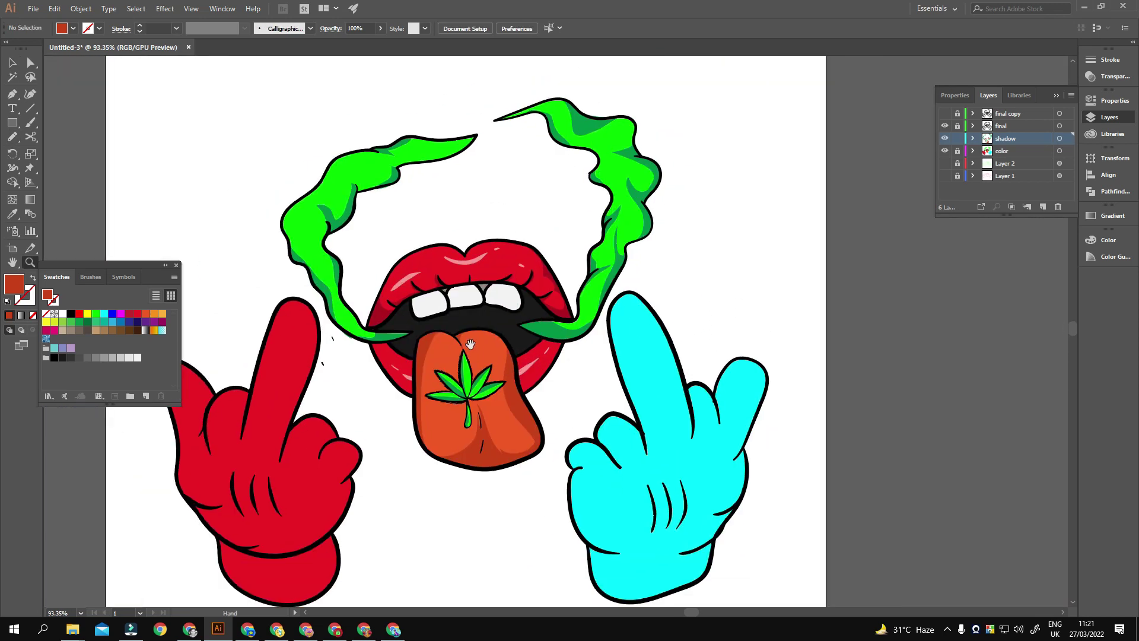
{"action": "scroll", "coordinate": [540, 348], "scroll_direction": "up", "scroll_amount": 3}
Add a small reddish shadow shape on the right smoke trail
{"action": "left_click_drag", "start_coordinate": [610, 265], "coordinate": [604, 276]}
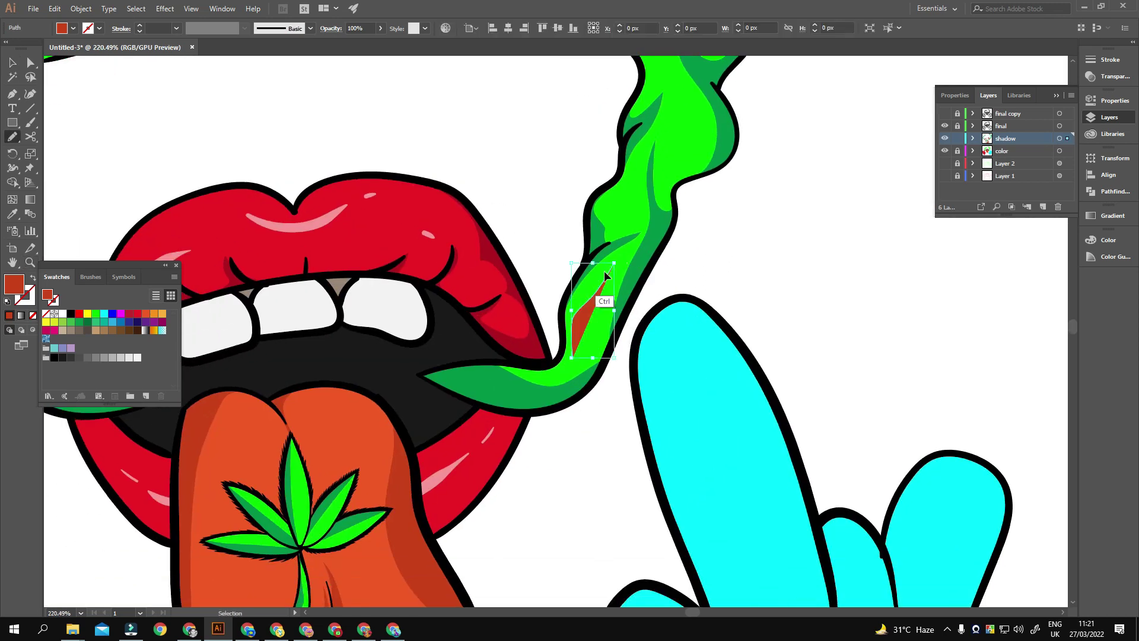
{"action": "scroll", "coordinate": [541, 368], "scroll_direction": "up", "scroll_amount": 3}
{"action": "scroll", "coordinate": [541, 368], "scroll_direction": "right", "scroll_amount": 1}
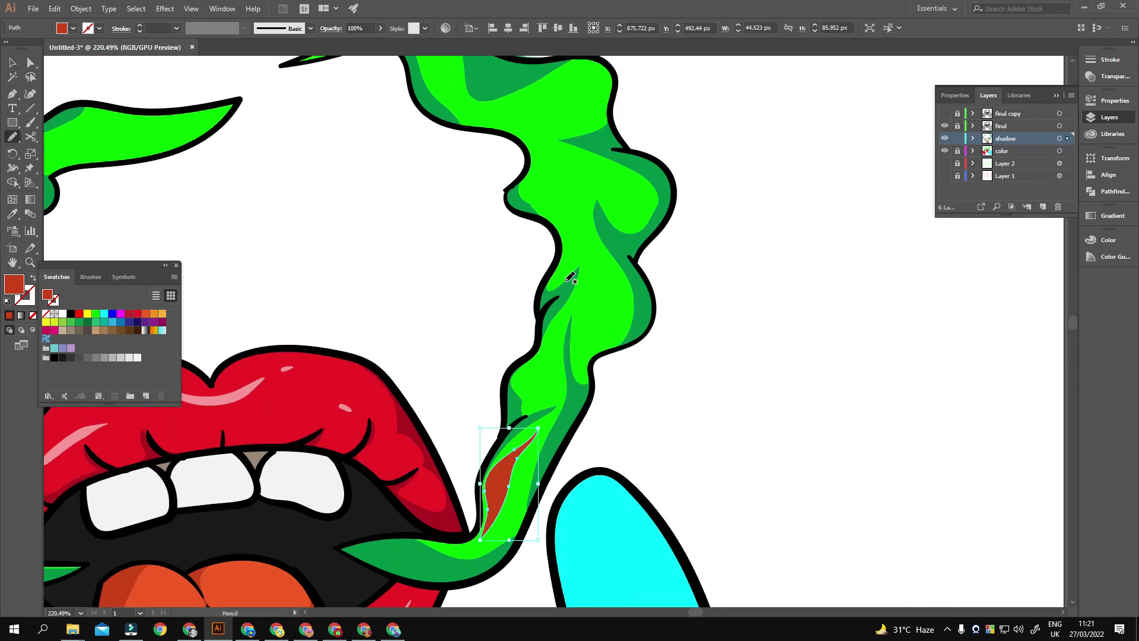
{"action": "scroll", "coordinate": [495, 344], "scroll_direction": "down", "scroll_amount": 2}
{"action": "scroll", "coordinate": [495, 344], "scroll_direction": "down", "scroll_amount": 2}
{"action": "scroll", "coordinate": [534, 356], "scroll_direction": "down", "scroll_amount": 1}
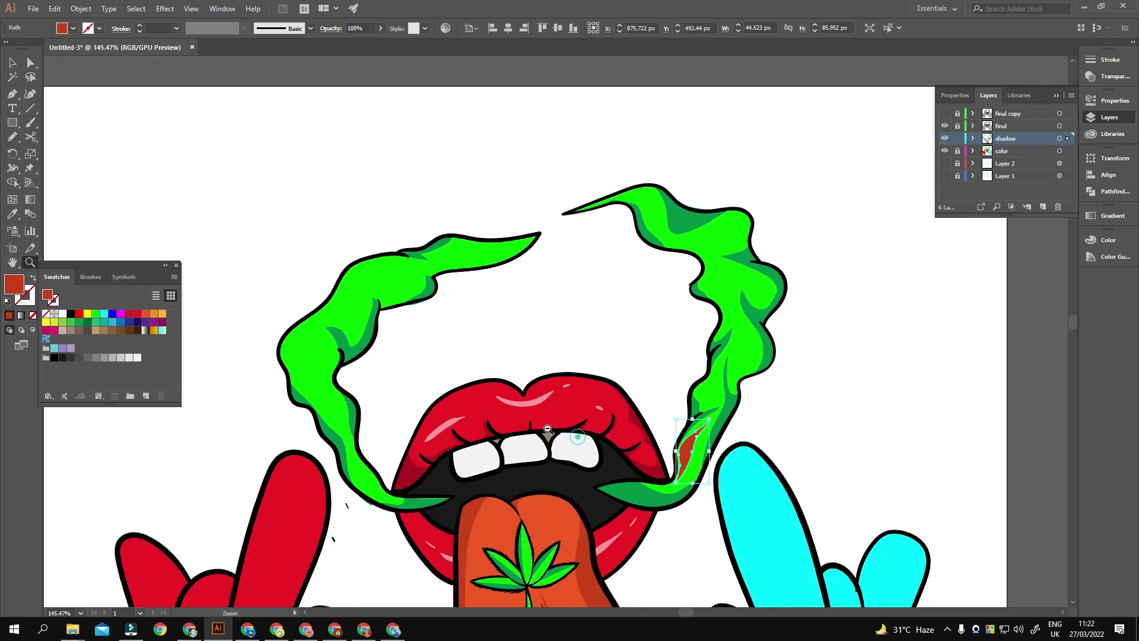
{"action": "scroll", "coordinate": [570, 375], "scroll_direction": "up", "scroll_amount": 4}
{"action": "key", "text": "n"}
{"action": "scroll", "coordinate": [473, 339], "scroll_direction": "down", "scroll_amount": 2}
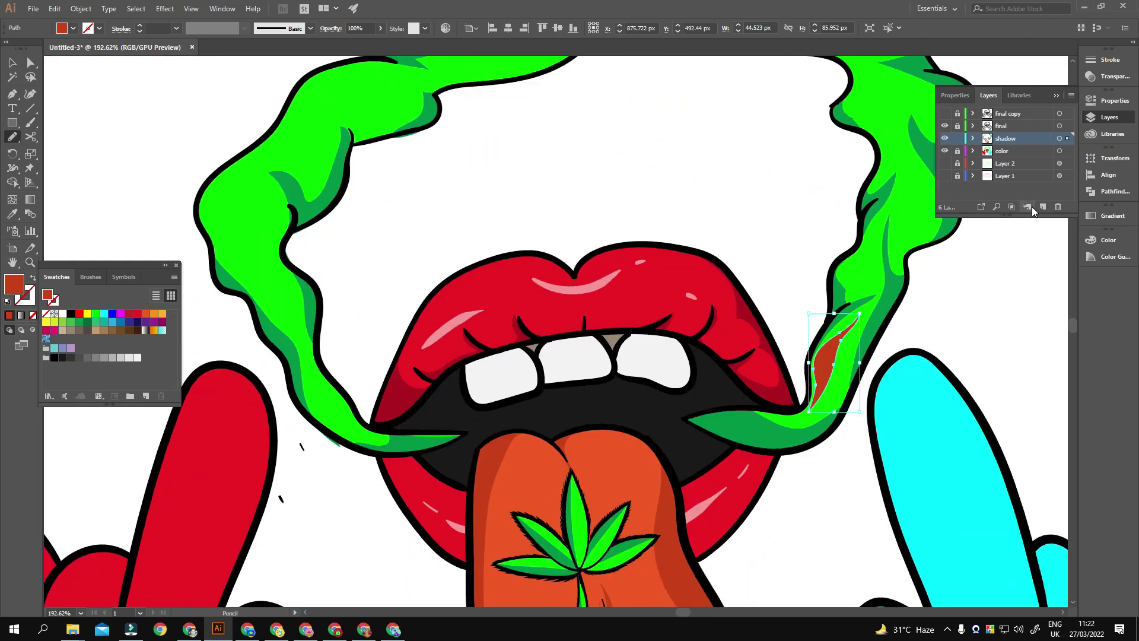
{"action": "scroll", "coordinate": [684, 345], "scroll_direction": "right", "scroll_amount": 5}
{"action": "scroll", "coordinate": [684, 345], "scroll_direction": "up", "scroll_amount": 3}
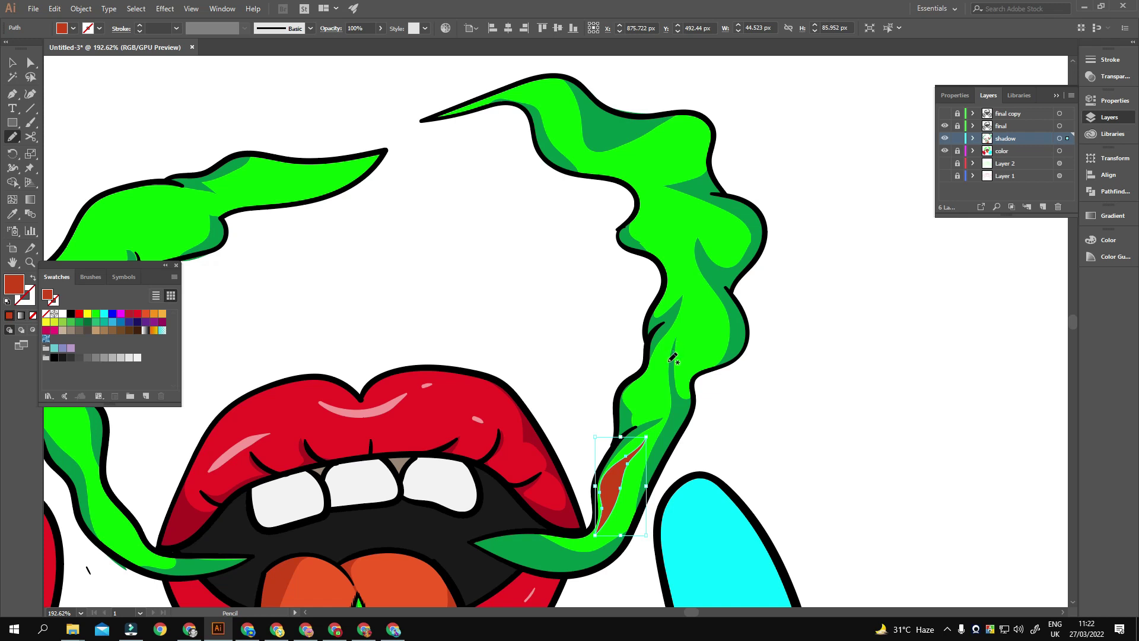
{"action": "scroll", "coordinate": [672, 358], "scroll_direction": "down", "scroll_amount": 3}
{"action": "scroll", "coordinate": [676, 344], "scroll_direction": "up", "scroll_amount": 3}
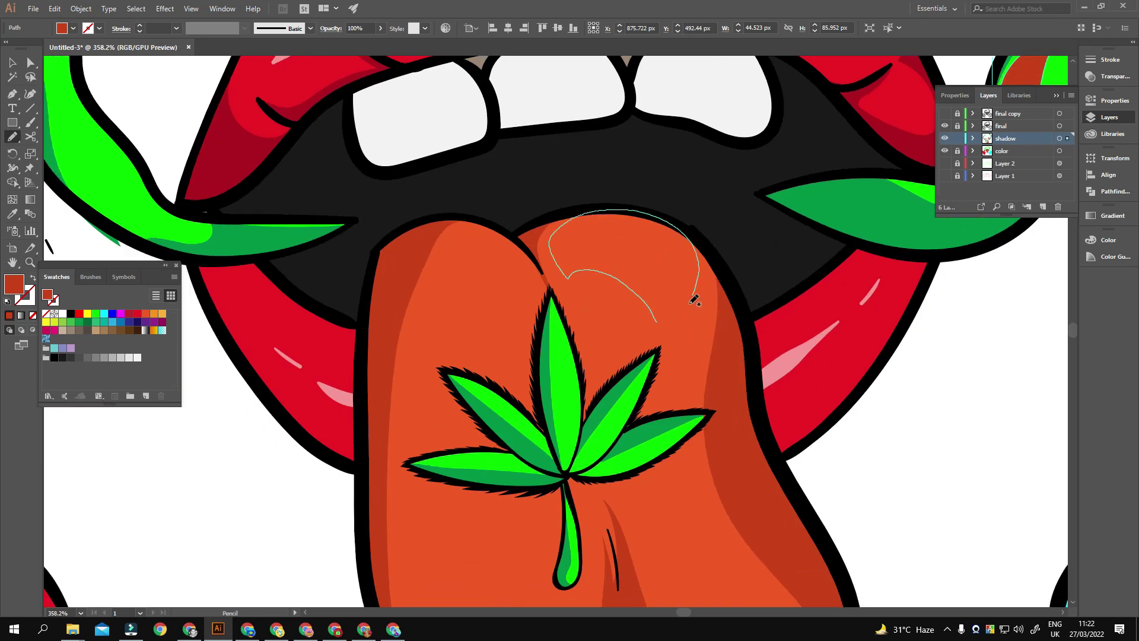
Draw a white highlight at the tongue's top and lower its opacity to 28%
{"action": "left_click_drag", "start_coordinate": [694, 299], "coordinate": [551, 243]}
{"action": "scroll", "coordinate": [551, 243], "scroll_direction": "up", "scroll_amount": 2}
{"action": "key", "text": "i"}
{"action": "left_click", "coordinate": [409, 166]}
{"action": "left_click", "coordinate": [381, 28]}
{"action": "left_click_drag", "start_coordinate": [379, 43], "coordinate": [356, 53]}
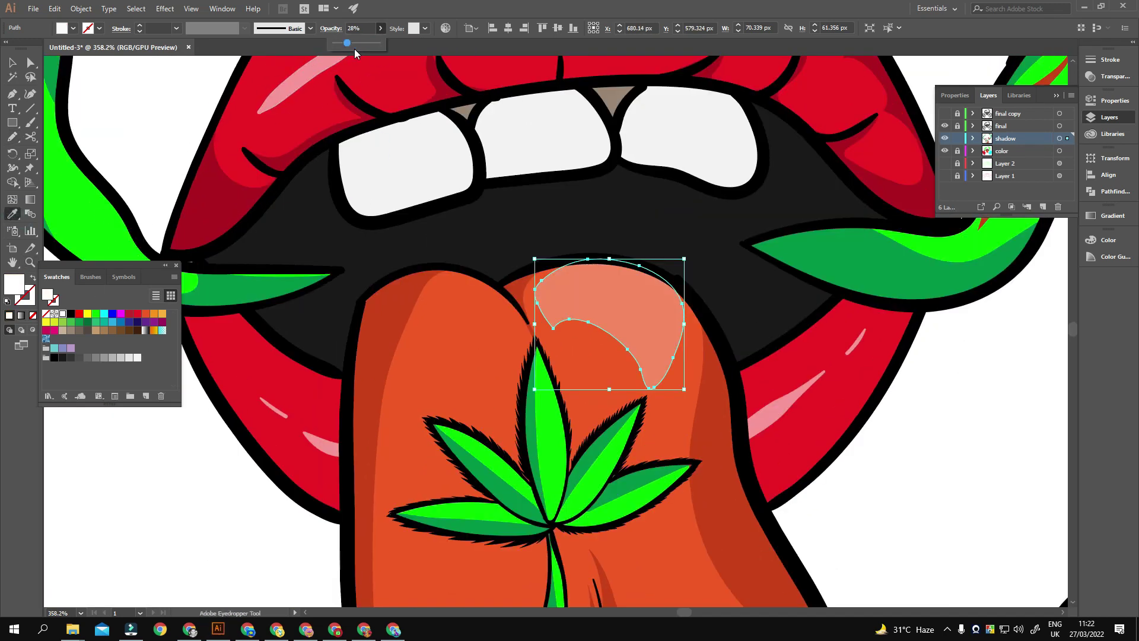
{"action": "key", "text": "v"}
{"action": "left_click", "coordinate": [919, 433]}
{"action": "key", "text": "z"}
{"action": "left_click", "coordinate": [738, 360]}
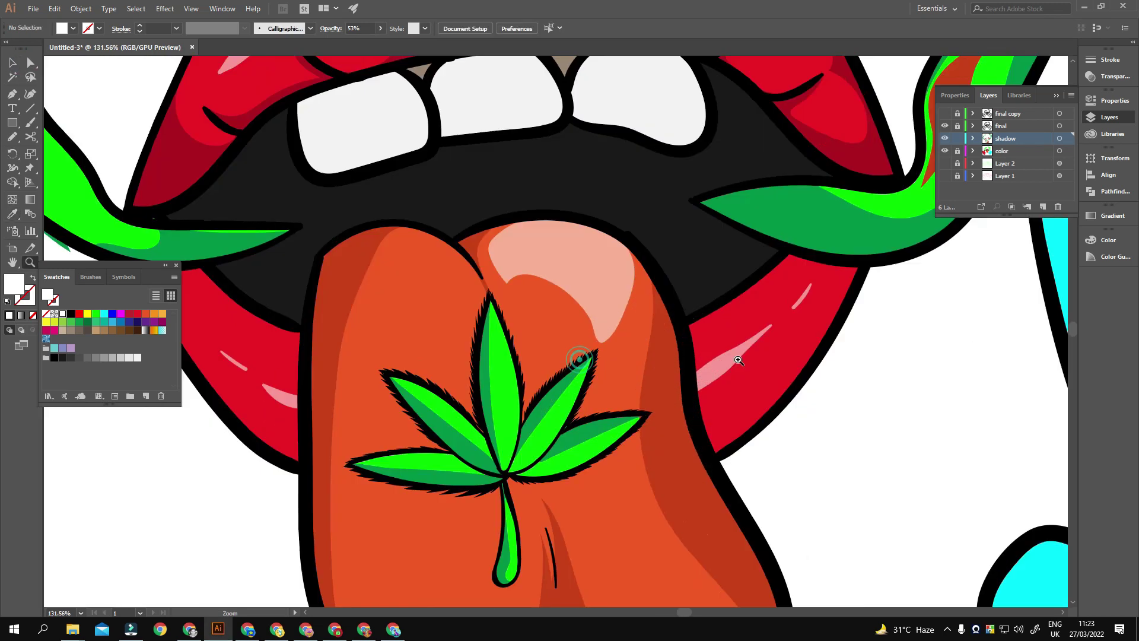
{"action": "key", "text": "ctrl+z"}
{"action": "left_click", "coordinate": [587, 352]}
Add white crescent highlights on the tongue at about half opacity
{"action": "key", "text": "n"}
{"action": "left_click_drag", "start_coordinate": [504, 318], "coordinate": [507, 316]}
{"action": "left_click", "coordinate": [380, 28]}
{"action": "left_click_drag", "start_coordinate": [380, 43], "coordinate": [356, 47]}
{"action": "left_click_drag", "start_coordinate": [594, 281], "coordinate": [476, 197]}
{"action": "left_click", "coordinate": [381, 28]}
{"action": "left_click_drag", "start_coordinate": [380, 42], "coordinate": [357, 50]}
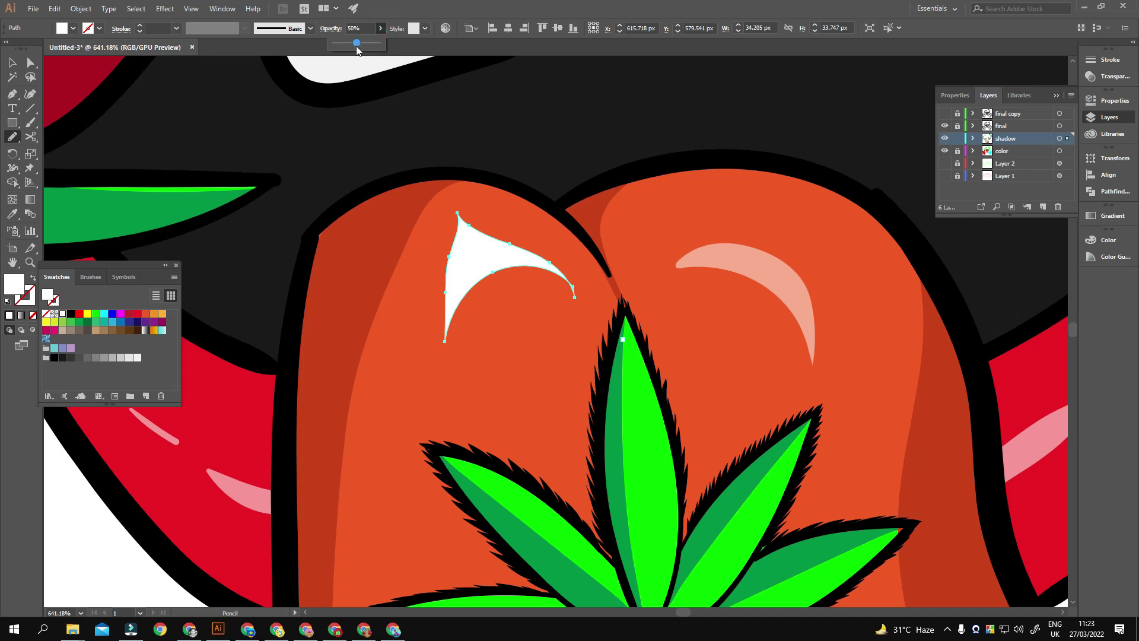
{"action": "key", "text": "z"}
{"action": "key", "text": "ctrl+0"}
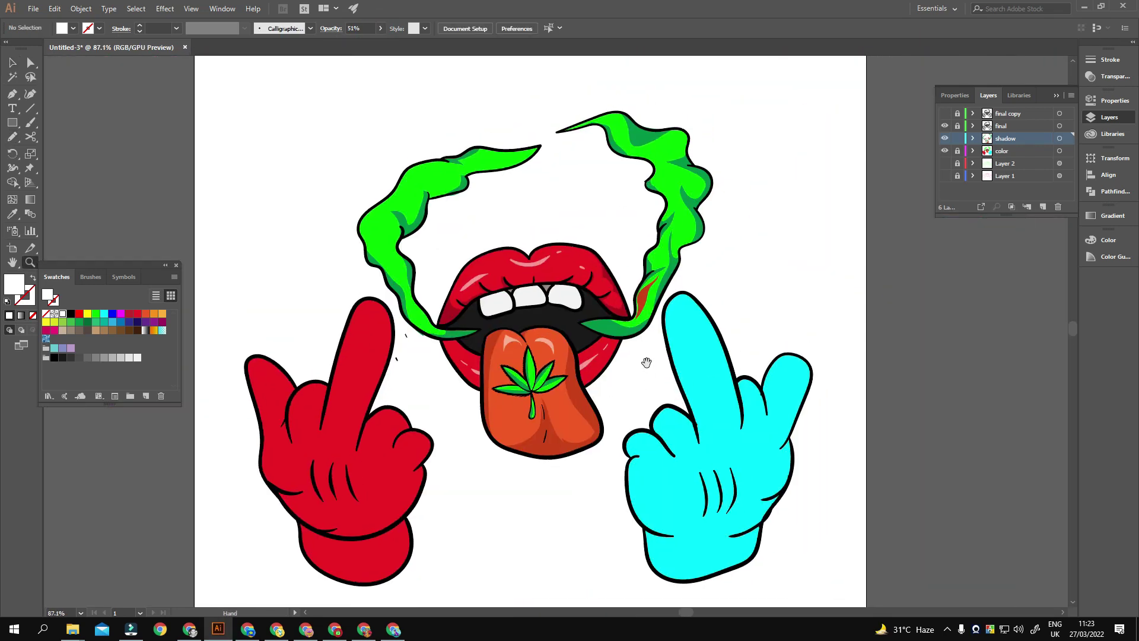
{"action": "left_click_drag", "start_coordinate": [647, 363], "coordinate": [584, 452]}
Reduce the opacity of the dark shading on the right smoke trail
{"action": "key", "text": "v"}
{"action": "left_click_drag", "start_coordinate": [602, 341], "coordinate": [598, 356]}
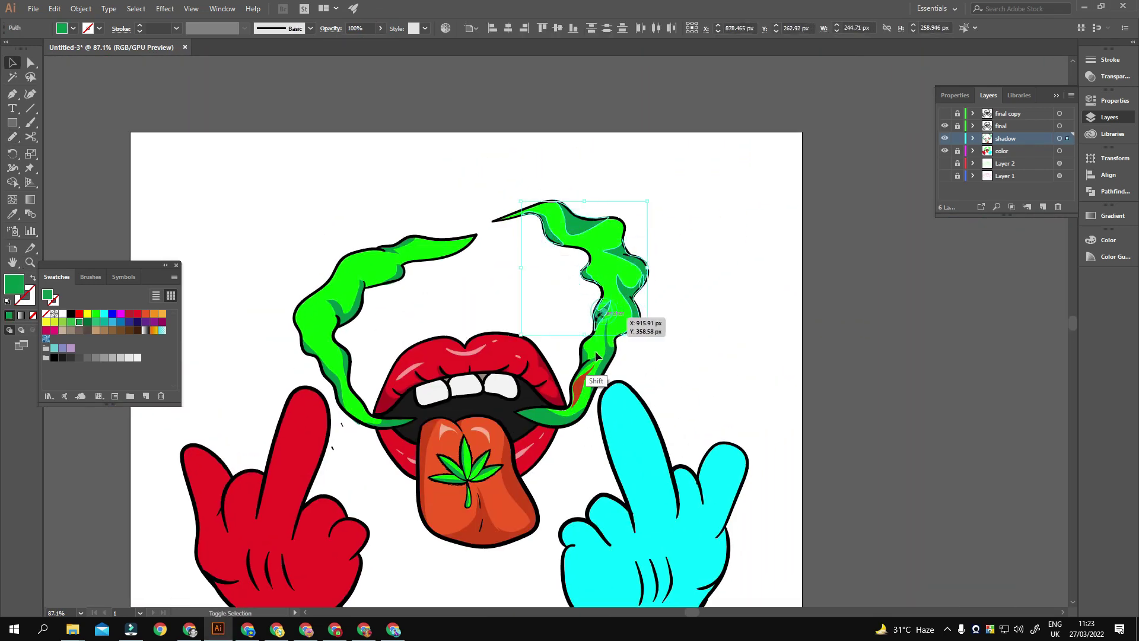
{"action": "left_click", "coordinate": [380, 28]}
{"action": "left_click_drag", "start_coordinate": [361, 48], "coordinate": [354, 48]}
{"action": "key", "text": "z"}
{"action": "left_click_drag", "start_coordinate": [620, 343], "coordinate": [586, 371]}
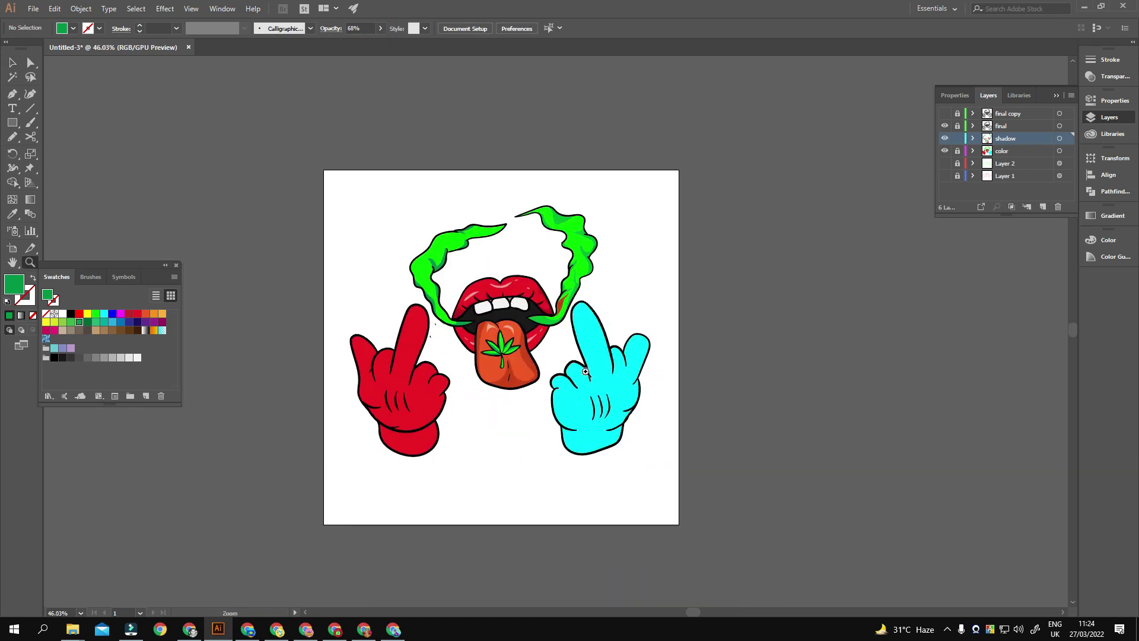
{"action": "left_click_drag", "start_coordinate": [498, 347], "coordinate": [559, 146]}
Draw a lighter green highlight stripe along the centre of the tongue's leaf
{"action": "key", "text": "n"}
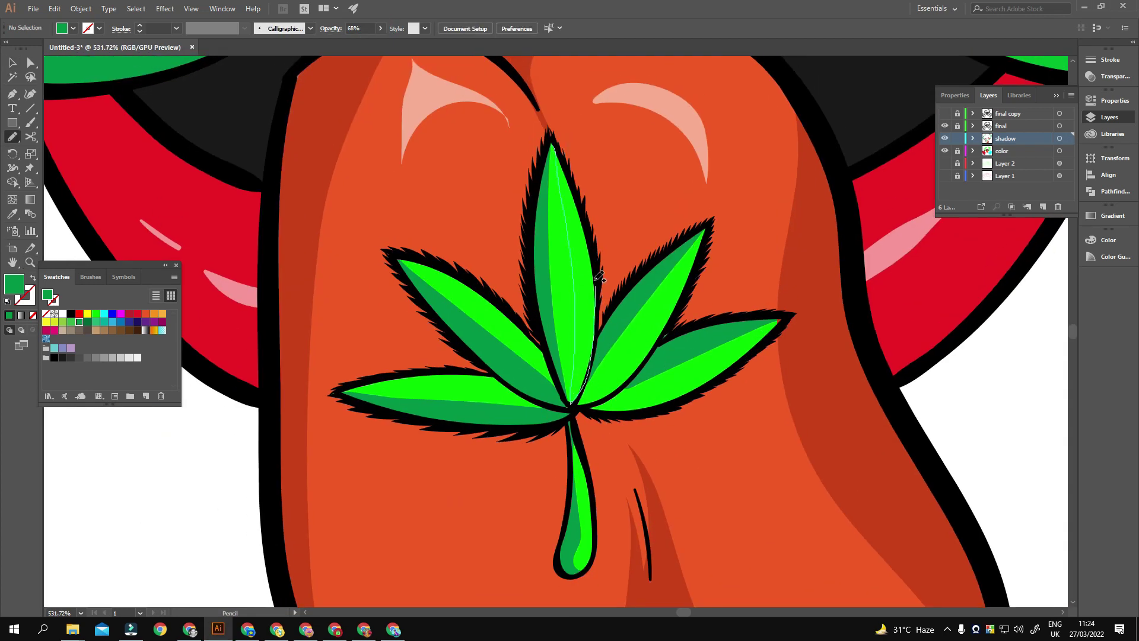
{"action": "left_click_drag", "start_coordinate": [598, 276], "coordinate": [556, 149]}
{"action": "key", "text": "i"}
{"action": "left_click", "coordinate": [564, 253]}
{"action": "double_click", "coordinate": [14, 283]}
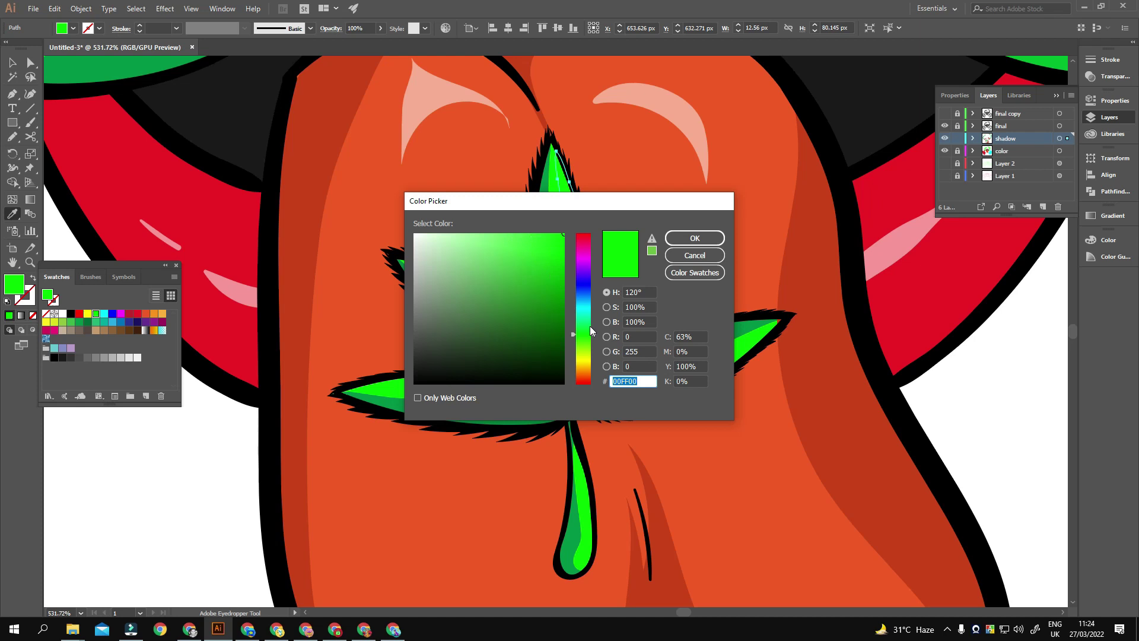
{"action": "left_click", "coordinate": [521, 238]}
{"action": "key", "text": "Return"}
{"action": "mouse_move", "coordinate": [645, 331]}
{"action": "left_mouse_down"}
{"action": "mouse_move", "coordinate": [522, 413]}
{"action": "mouse_move", "coordinate": [570, 414]}
{"action": "left_mouse_up"}
Draw dark teal shadow shapes across the cyan hand's cuff and cuff bottom
{"action": "key", "text": "n"}
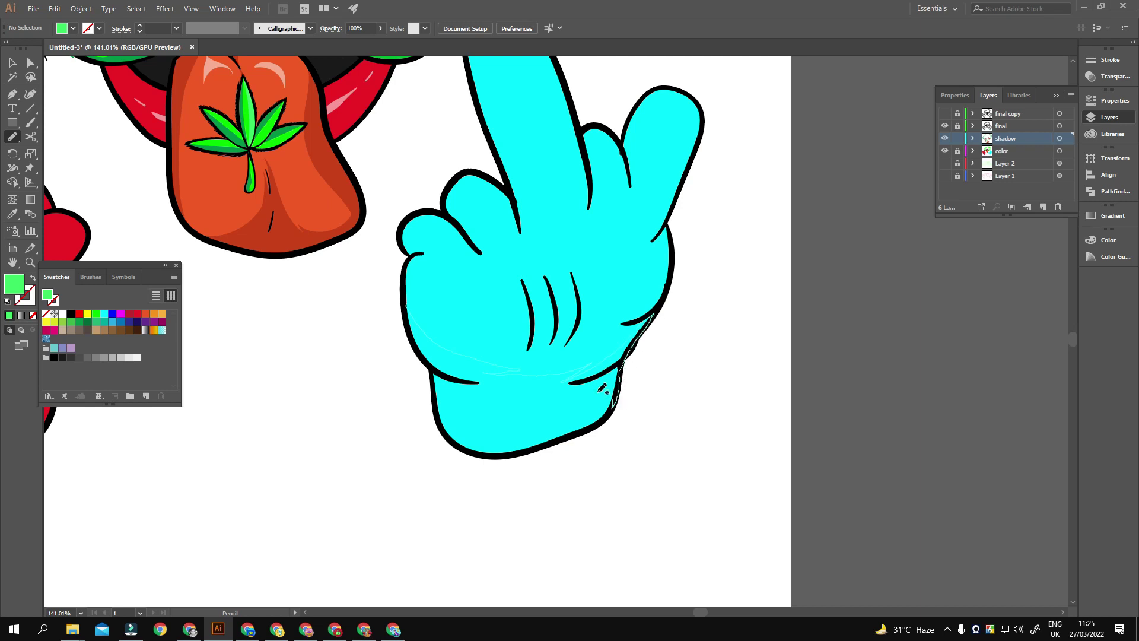
{"action": "left_click_drag", "start_coordinate": [408, 315], "coordinate": [407, 312]}
{"action": "double_click", "coordinate": [13, 283]}
{"action": "left_click", "coordinate": [543, 295]}
{"action": "key", "text": "Return"}
{"action": "mouse_move", "coordinate": [608, 396]}
{"action": "left_mouse_down"}
{"action": "mouse_move", "coordinate": [712, 319]}
{"action": "mouse_move", "coordinate": [705, 326]}
{"action": "left_mouse_up"}
{"action": "left_click_drag", "start_coordinate": [639, 172], "coordinate": [603, 267]}
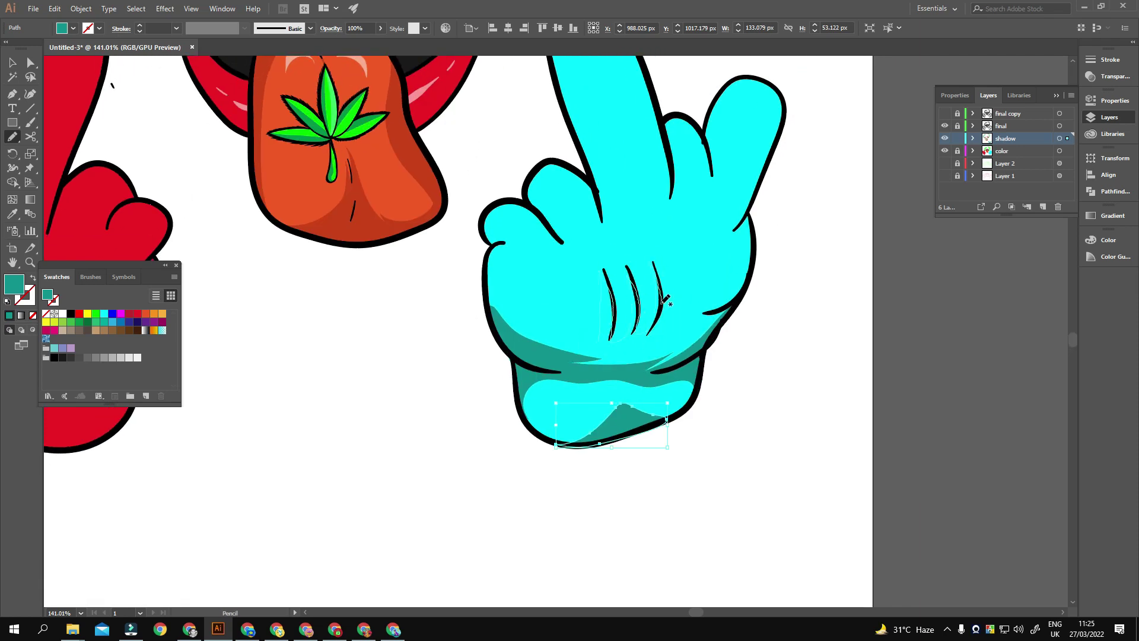
Add dark teal shadows along the cyan hand's right edge, fingers and thumb
{"action": "left_click_drag", "start_coordinate": [610, 332], "coordinate": [526, 437]}
{"action": "left_click_drag", "start_coordinate": [667, 299], "coordinate": [622, 356]}
{"action": "left_click_drag", "start_coordinate": [650, 234], "coordinate": [650, 317]}
{"action": "left_click_drag", "start_coordinate": [630, 368], "coordinate": [658, 247]}
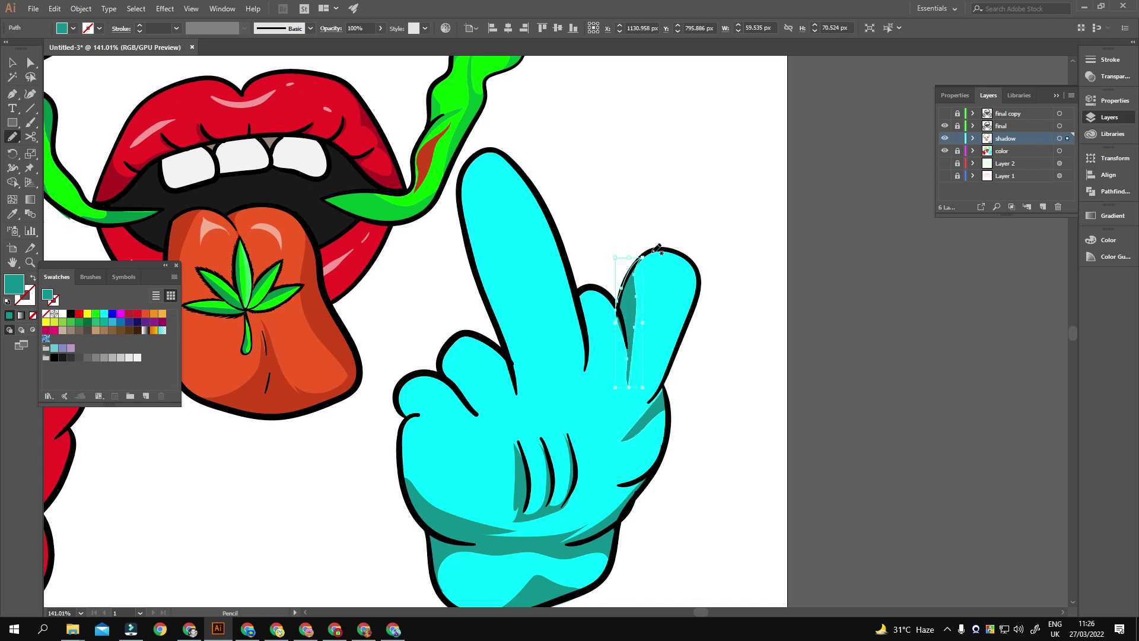
{"action": "left_click_drag", "start_coordinate": [681, 341], "coordinate": [629, 416]}
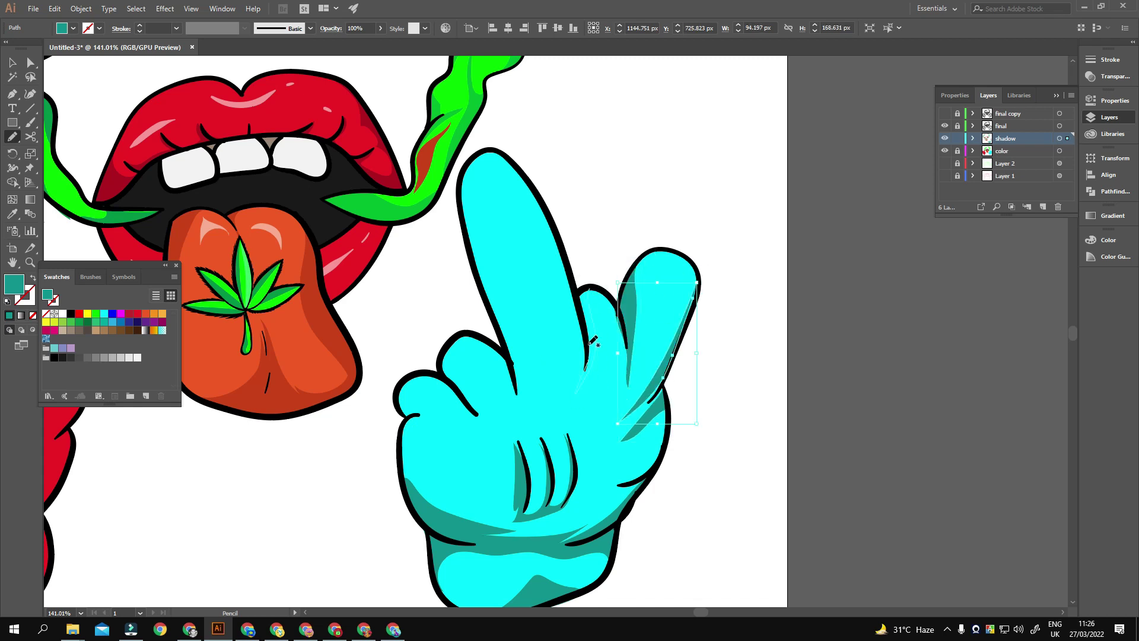
{"action": "left_click_drag", "start_coordinate": [592, 340], "coordinate": [576, 389]}
{"action": "left_click_drag", "start_coordinate": [475, 402], "coordinate": [443, 356]}
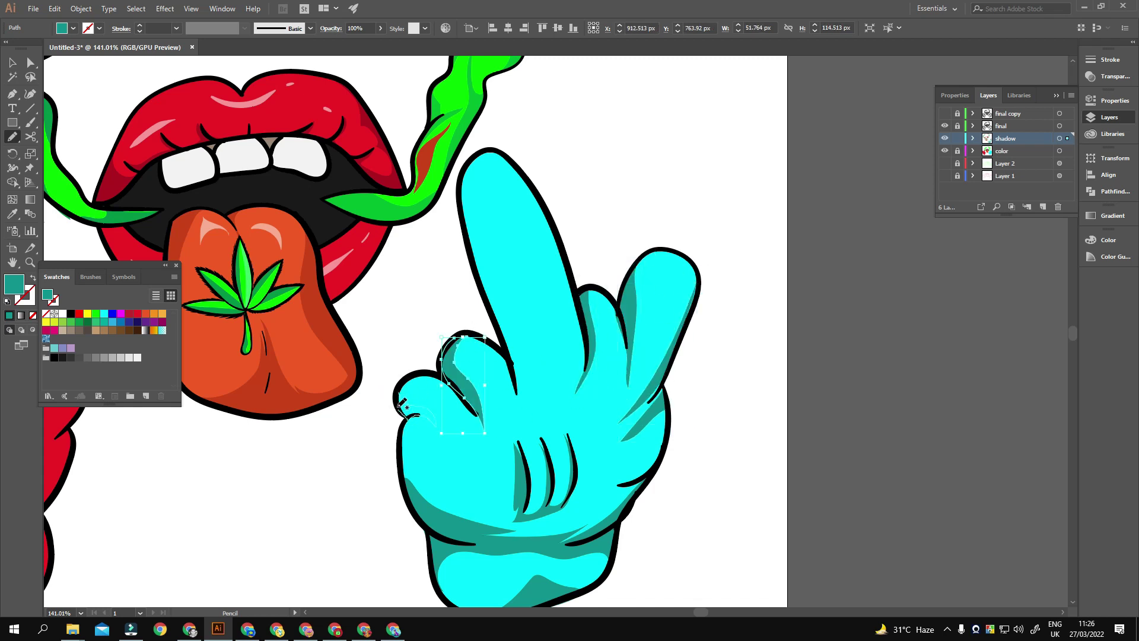
{"action": "left_click_drag", "start_coordinate": [401, 405], "coordinate": [479, 411]}
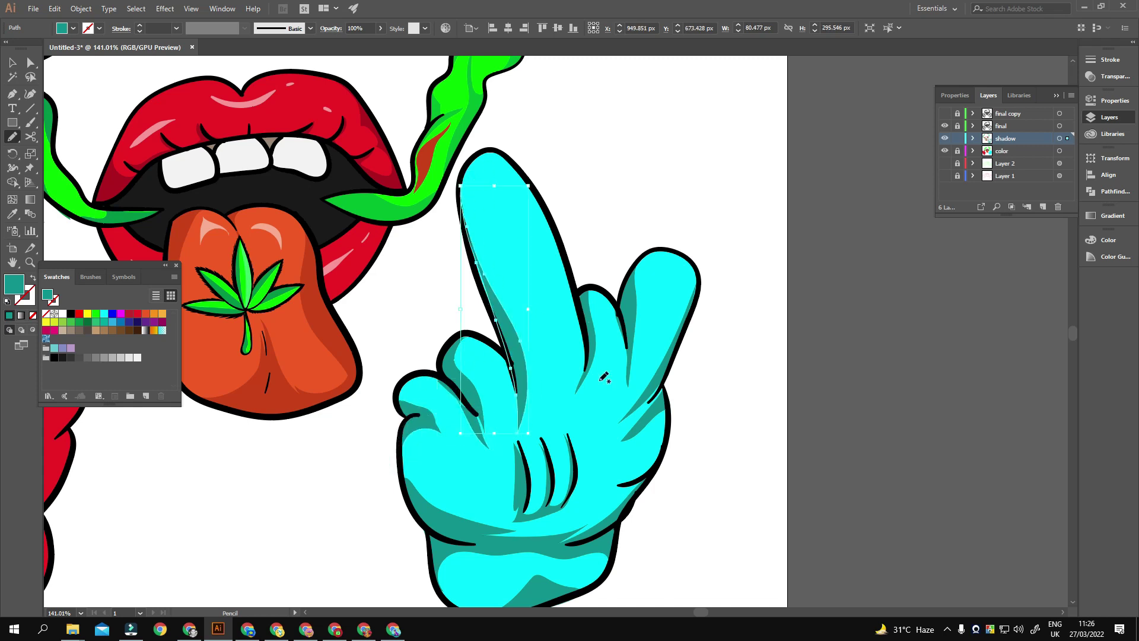
Shade the red hand with dark red shadows on the knuckles and middle finger
{"action": "scroll", "coordinate": [468, 223], "scroll_direction": "down", "scroll_amount": 1, "text": "alt"}
{"action": "left_click_drag", "start_coordinate": [526, 414], "coordinate": [574, 383]}
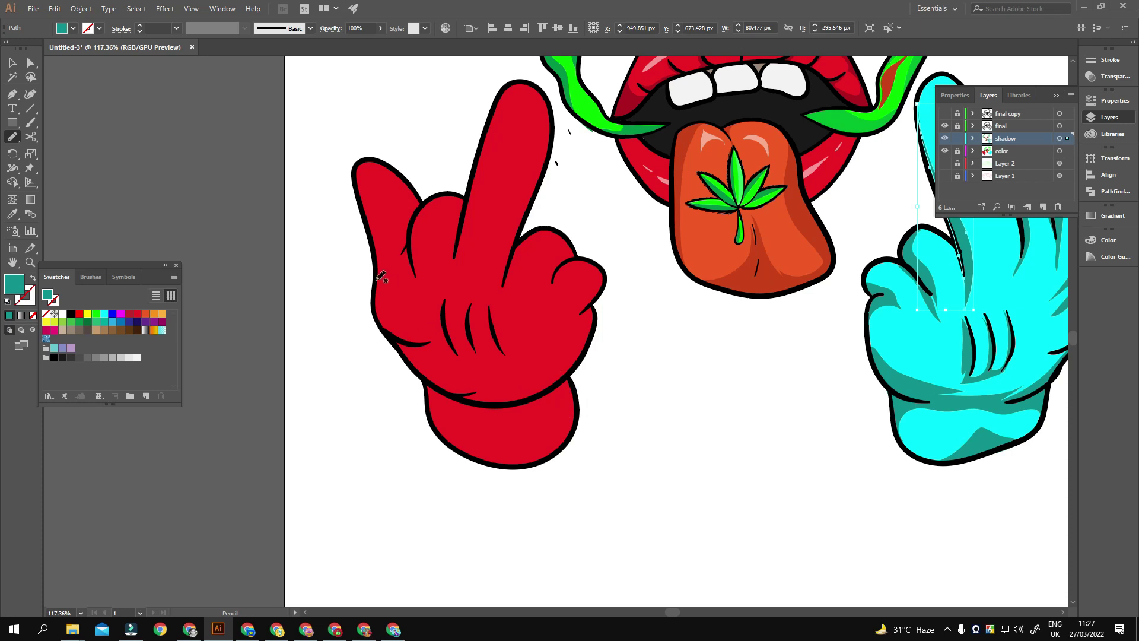
{"action": "left_click_drag", "start_coordinate": [382, 321], "coordinate": [377, 284]}
{"action": "double_click", "coordinate": [14, 283]}
{"action": "left_click", "coordinate": [682, 237]}
{"action": "left_click_drag", "start_coordinate": [599, 326], "coordinate": [662, 310]}
{"action": "mouse_move", "coordinate": [597, 375]}
{"action": "left_mouse_down"}
{"action": "mouse_move", "coordinate": [648, 298]}
{"action": "mouse_move", "coordinate": [664, 242]}
{"action": "left_mouse_up"}
{"action": "left_click_drag", "start_coordinate": [653, 328], "coordinate": [611, 388]}
{"action": "mouse_move", "coordinate": [582, 348]}
{"action": "left_mouse_down"}
{"action": "mouse_move", "coordinate": [566, 266]}
{"action": "mouse_move", "coordinate": [638, 285]}
{"action": "mouse_move", "coordinate": [620, 355]}
{"action": "left_mouse_up"}
{"action": "left_click_drag", "start_coordinate": [651, 130], "coordinate": [599, 199]}
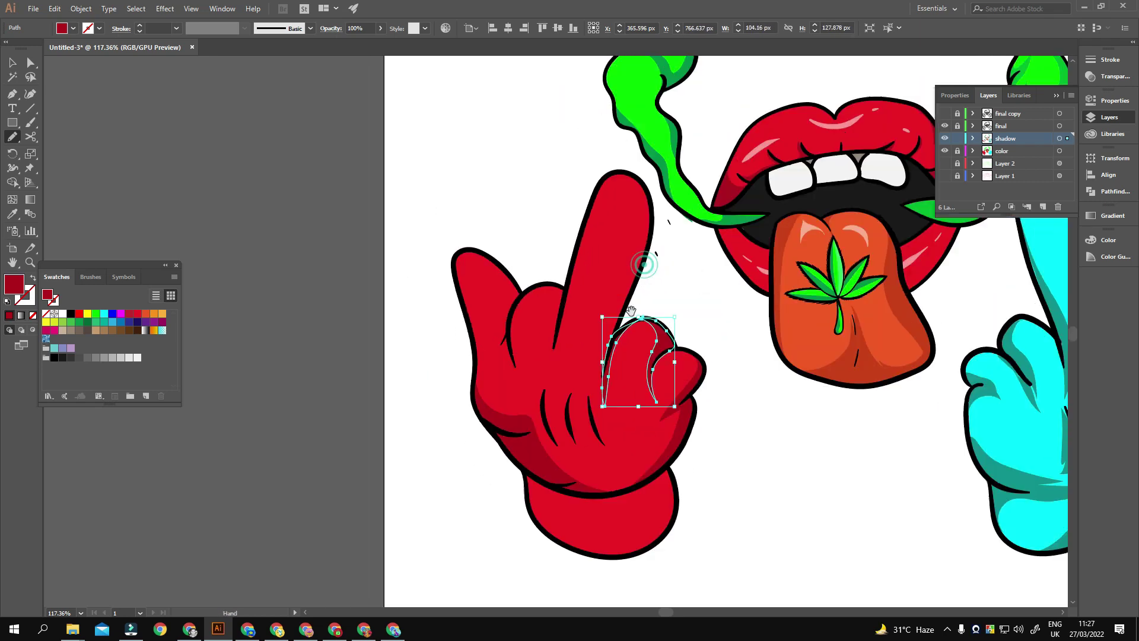
{"action": "left_click_drag", "start_coordinate": [586, 332], "coordinate": [584, 190]}
{"action": "mouse_move", "coordinate": [534, 332]}
{"action": "left_mouse_down"}
{"action": "mouse_move", "coordinate": [602, 254]}
{"action": "mouse_move", "coordinate": [578, 303]}
{"action": "left_mouse_up"}
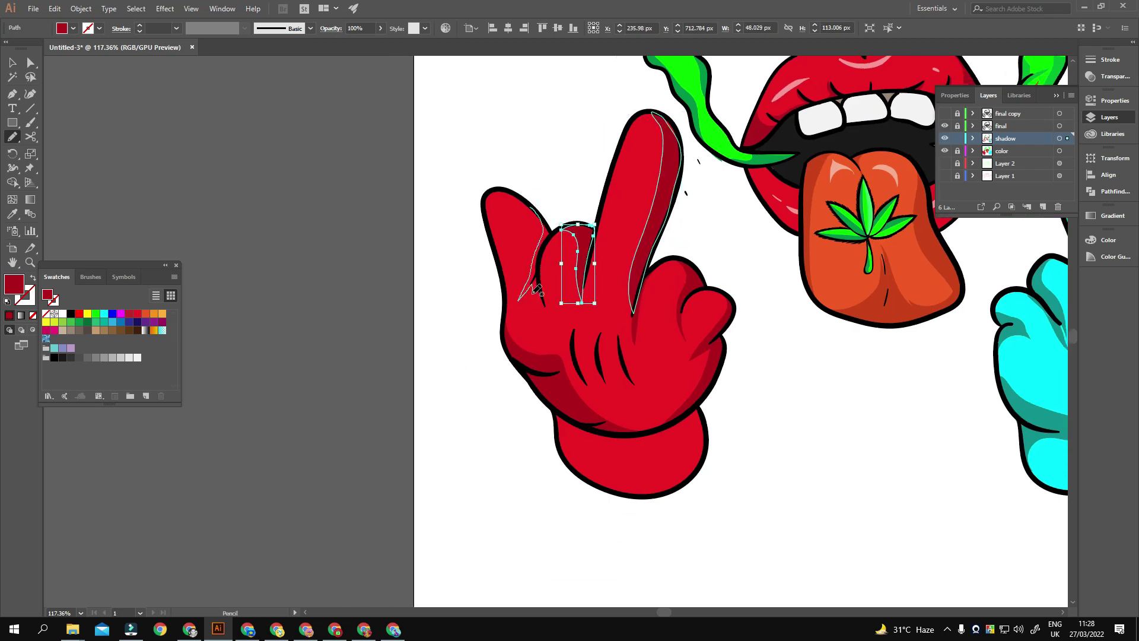
{"action": "key", "text": "ctrl+0"}
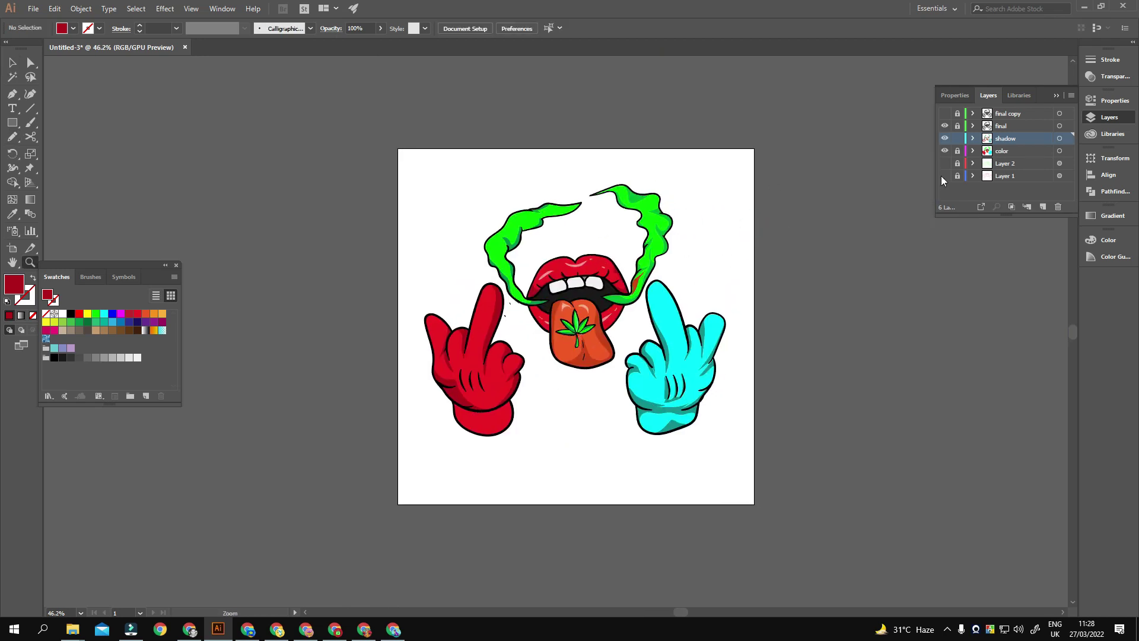
Create a new layer named 2 for the highlights
{"action": "key", "text": "ctrl+l"}
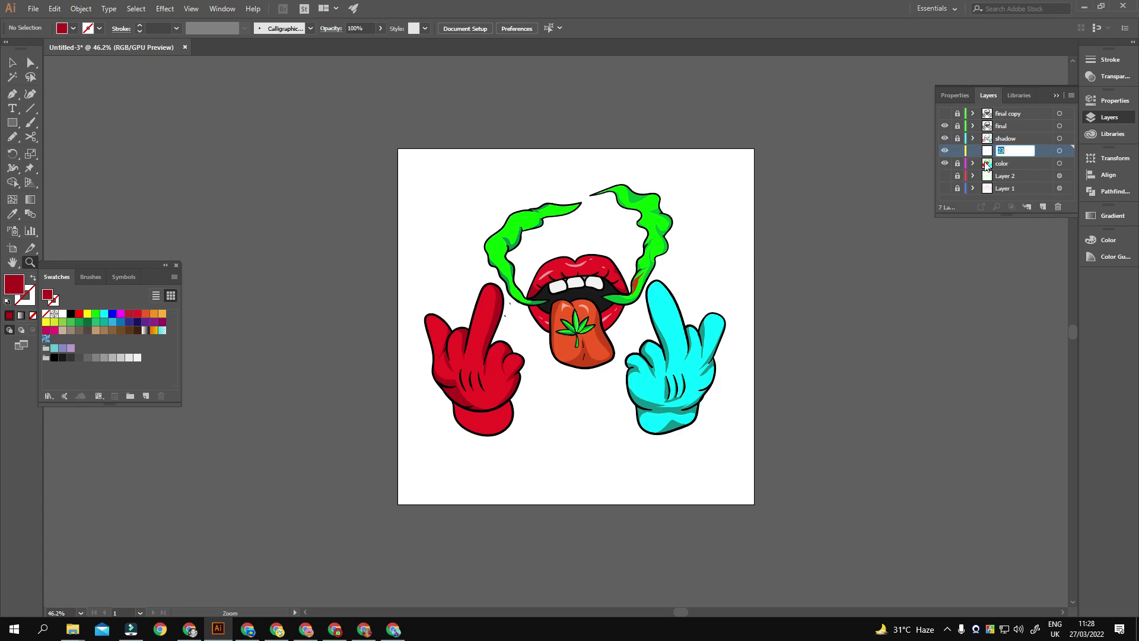
{"action": "type", "text": "2"}
{"action": "key", "text": "Return"}
{"action": "scroll", "coordinate": [712, 310], "scroll_direction": "up", "scroll_amount": 5}
{"action": "scroll", "coordinate": [755, 325], "scroll_direction": "up", "scroll_amount": 2}
Draw a highlight along the cyan middle finger and fill it pale cyan
{"action": "key", "text": "n"}
{"action": "left_click_drag", "start_coordinate": [612, 186], "coordinate": [806, 429]}
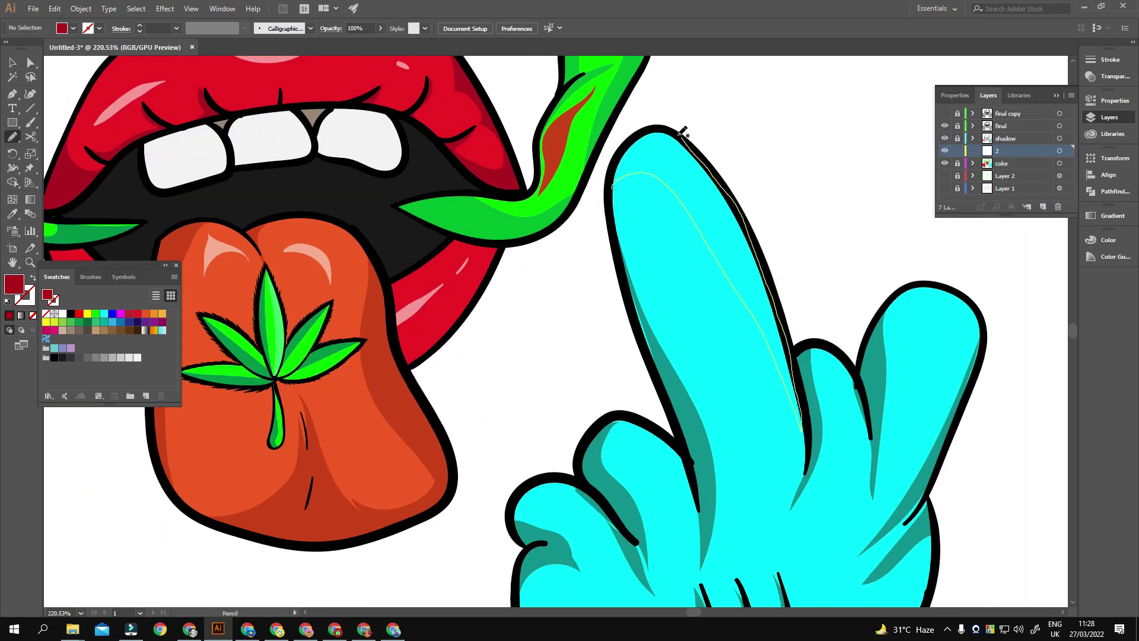
{"action": "left_click_drag", "start_coordinate": [683, 132], "coordinate": [612, 185]}
{"action": "key", "text": "i"}
{"action": "left_click", "coordinate": [682, 504]}
{"action": "double_click", "coordinate": [14, 284]}
{"action": "left_click", "coordinate": [510, 239]}
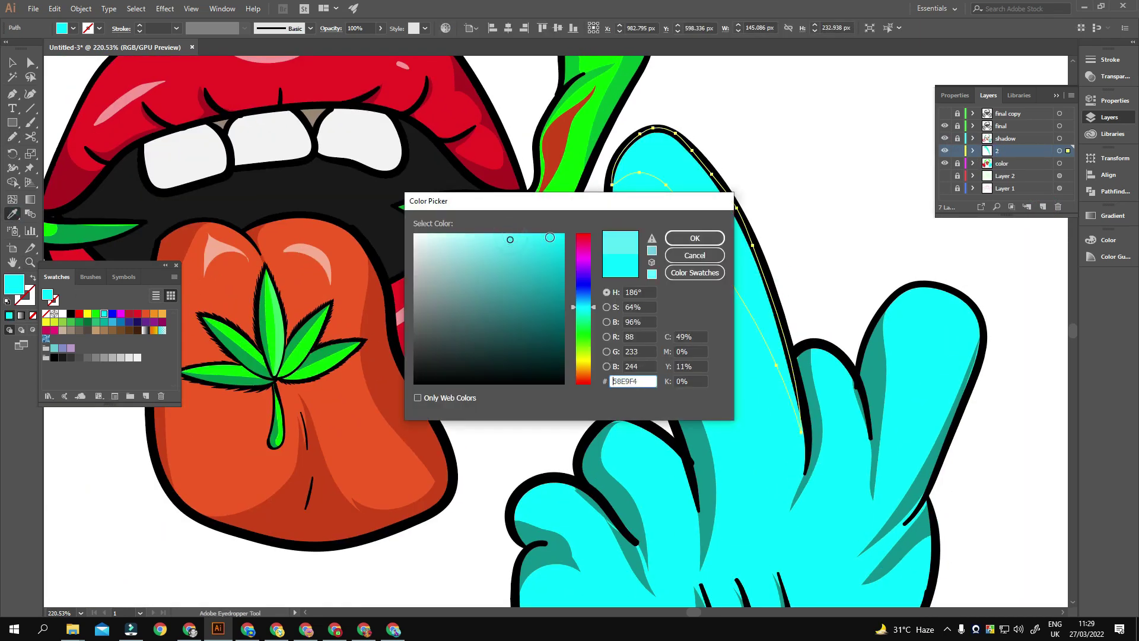
{"action": "left_click", "coordinate": [694, 238]}
{"action": "double_click", "coordinate": [14, 283]}
{"action": "left_click", "coordinate": [695, 238]}
{"action": "scroll", "coordinate": [593, 297], "scroll_direction": "right", "scroll_amount": 5}
Add another pale cyan highlight shape on the cyan hand's finger
{"action": "key", "text": "n"}
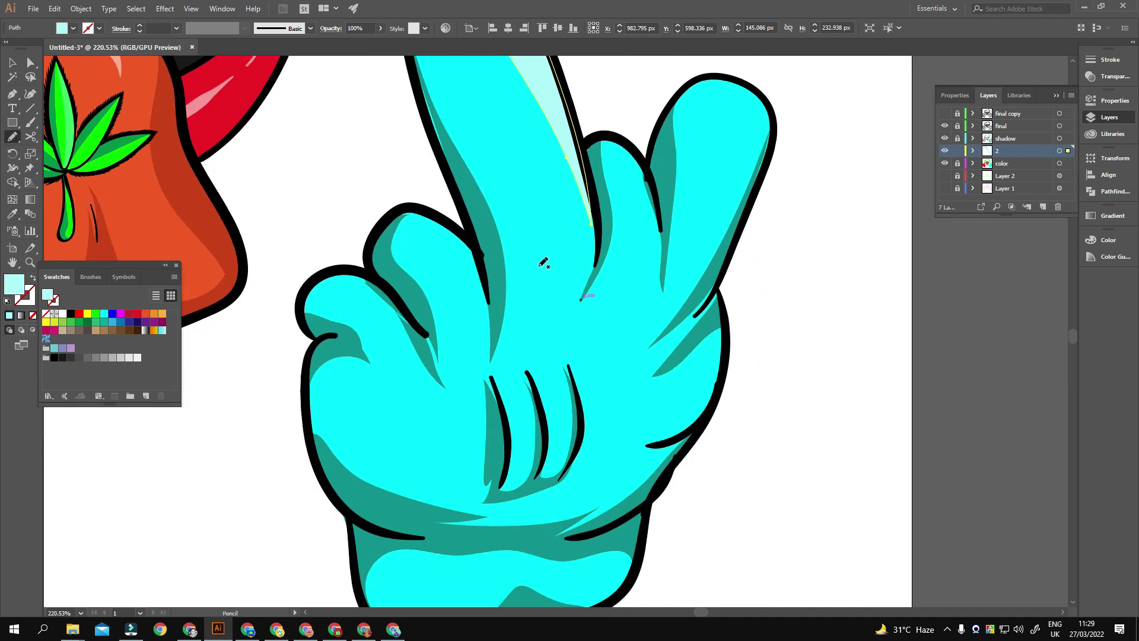
{"action": "left_click_drag", "start_coordinate": [540, 265], "coordinate": [542, 264]}
{"action": "left_click_drag", "start_coordinate": [712, 233], "coordinate": [615, 372]}
{"action": "mouse_move", "coordinate": [559, 573]}
{"action": "left_mouse_down"}
{"action": "mouse_move", "coordinate": [648, 345]}
{"action": "mouse_move", "coordinate": [700, 325]}
{"action": "left_mouse_up"}
{"action": "scroll", "coordinate": [561, 298], "scroll_direction": "left", "scroll_amount": 5}
{"action": "scroll", "coordinate": [561, 299], "scroll_direction": "down", "scroll_amount": 1}
{"action": "scroll", "coordinate": [589, 295], "scroll_direction": "down", "scroll_amount": 3}
{"action": "scroll", "coordinate": [664, 389], "scroll_direction": "left", "scroll_amount": 1}
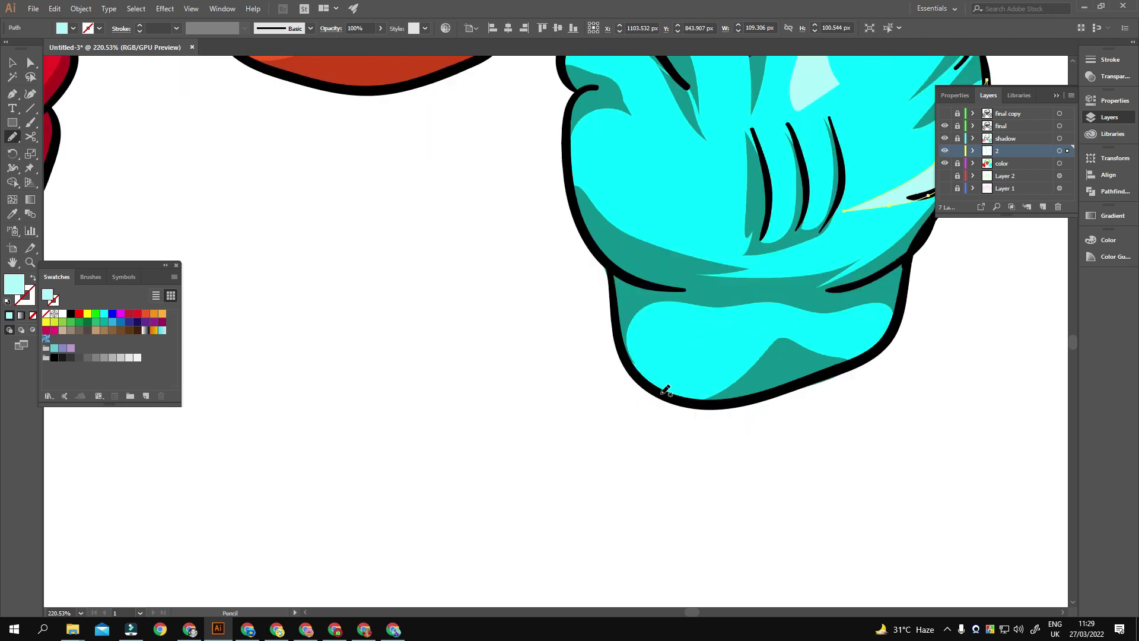
Add pale cyan highlights on the cyan hand's cuff and back
{"action": "left_click_drag", "start_coordinate": [630, 355], "coordinate": [645, 385]}
{"action": "scroll", "coordinate": [644, 380], "scroll_direction": "up", "scroll_amount": 5}
{"action": "scroll", "coordinate": [644, 379], "scroll_direction": "right", "scroll_amount": 2}
{"action": "scroll", "coordinate": [652, 308], "scroll_direction": "down", "scroll_amount": 2}
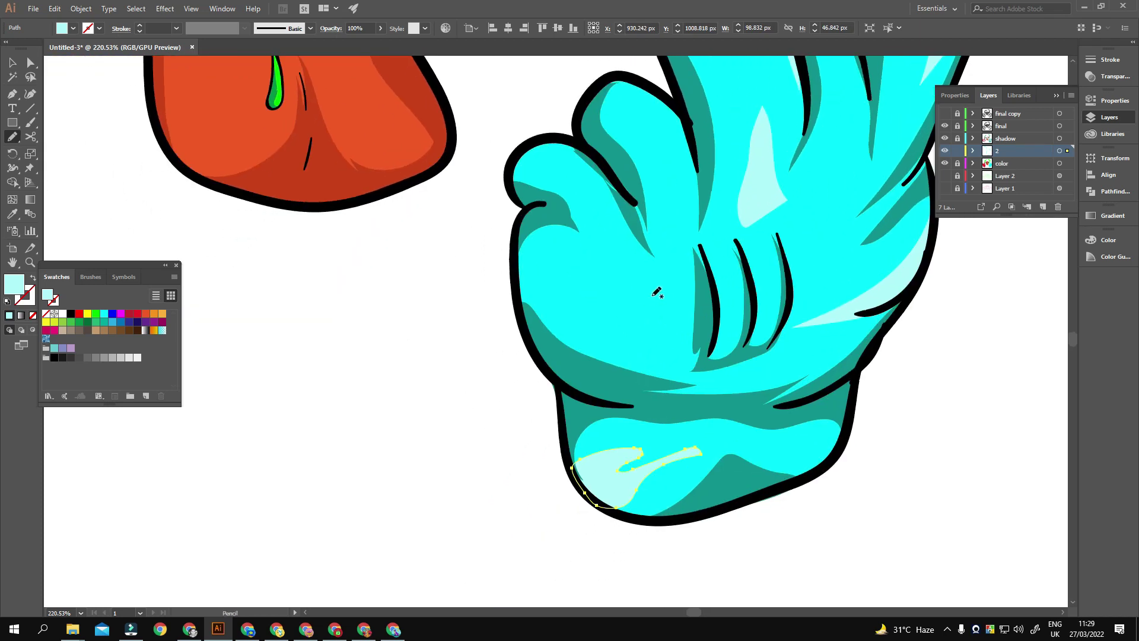
{"action": "left_click_drag", "start_coordinate": [633, 323], "coordinate": [634, 324]}
{"action": "scroll", "coordinate": [633, 324], "scroll_direction": "up", "scroll_amount": 6}
{"action": "scroll", "coordinate": [540, 356], "scroll_direction": "left", "scroll_amount": 10}
Draw a highlight along the red middle finger and one on the cyan knuckle
{"action": "left_click_drag", "start_coordinate": [496, 143], "coordinate": [428, 256]}
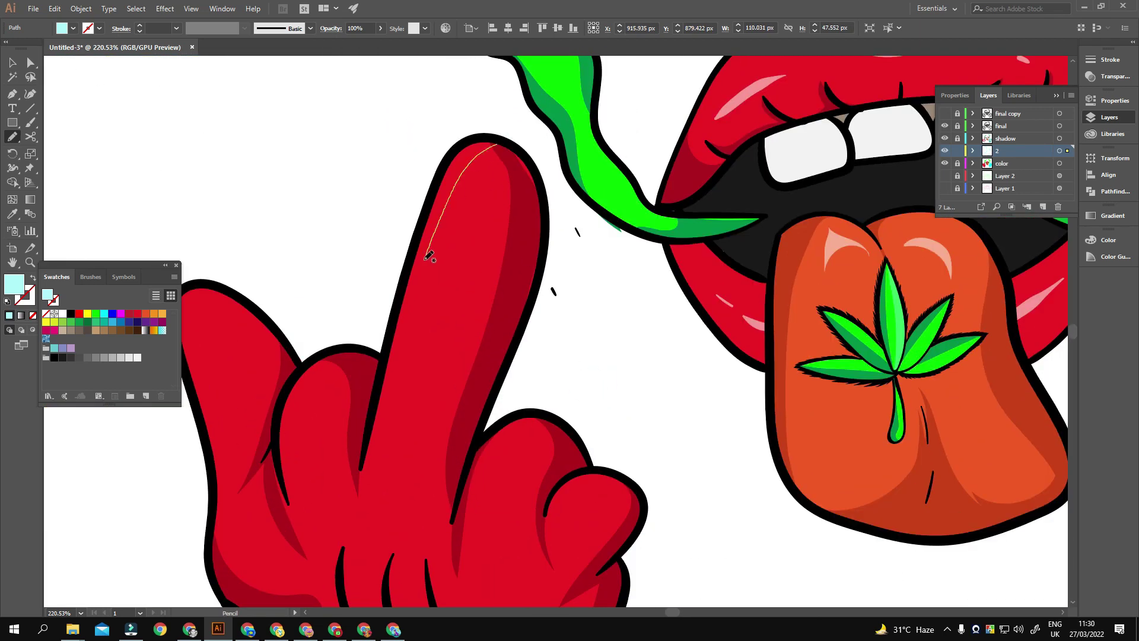
{"action": "left_click_drag", "start_coordinate": [384, 375], "coordinate": [492, 148]}
{"action": "scroll", "coordinate": [476, 335], "scroll_direction": "right", "scroll_amount": 12}
{"action": "scroll", "coordinate": [475, 335], "scroll_direction": "down", "scroll_amount": 3}
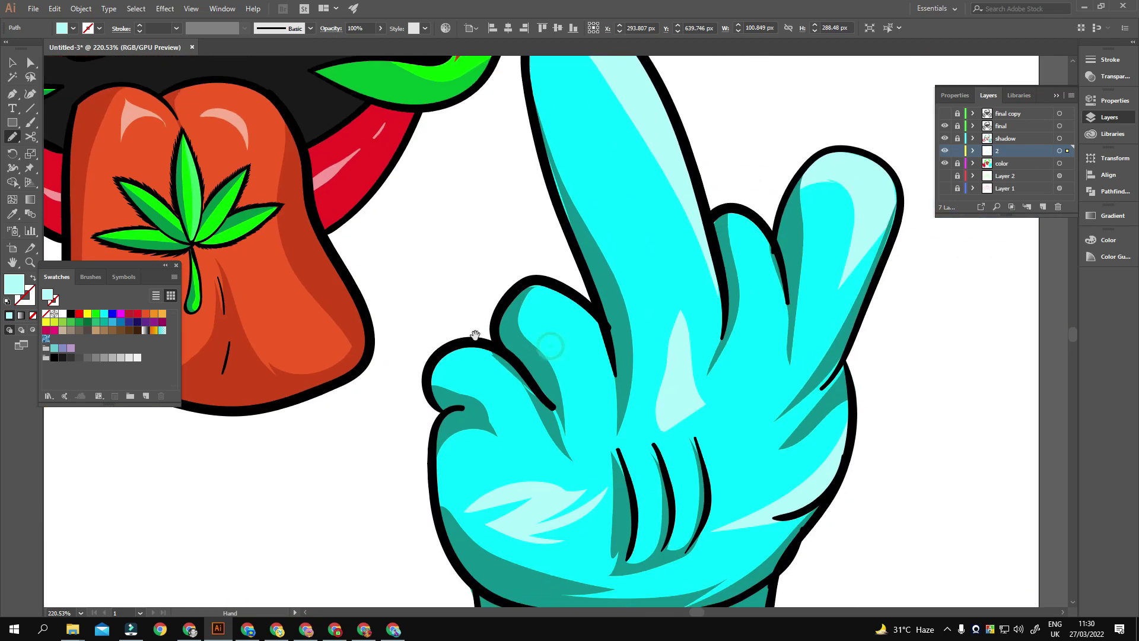
{"action": "left_click_drag", "start_coordinate": [593, 322], "coordinate": [616, 316]}
{"action": "scroll", "coordinate": [616, 316], "scroll_direction": "down", "scroll_amount": 3}
{"action": "scroll", "coordinate": [594, 338], "scroll_direction": "left", "scroll_amount": 2}
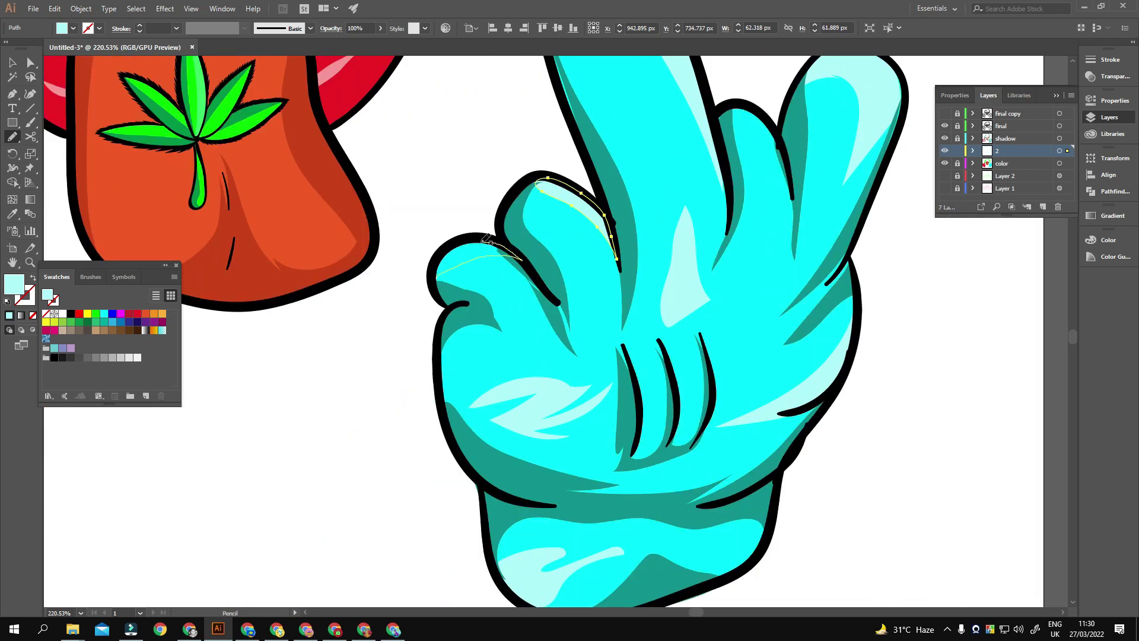
{"action": "scroll", "coordinate": [591, 355], "scroll_direction": "left", "scroll_amount": 12}
Recolour the red hand's finger highlights pink
{"action": "left_click_drag", "start_coordinate": [590, 354], "coordinate": [661, 491]}
{"action": "key", "text": "i"}
{"action": "left_click", "coordinate": [173, 217]}
{"action": "double_click", "coordinate": [14, 284]}
{"action": "left_click", "coordinate": [507, 237]}
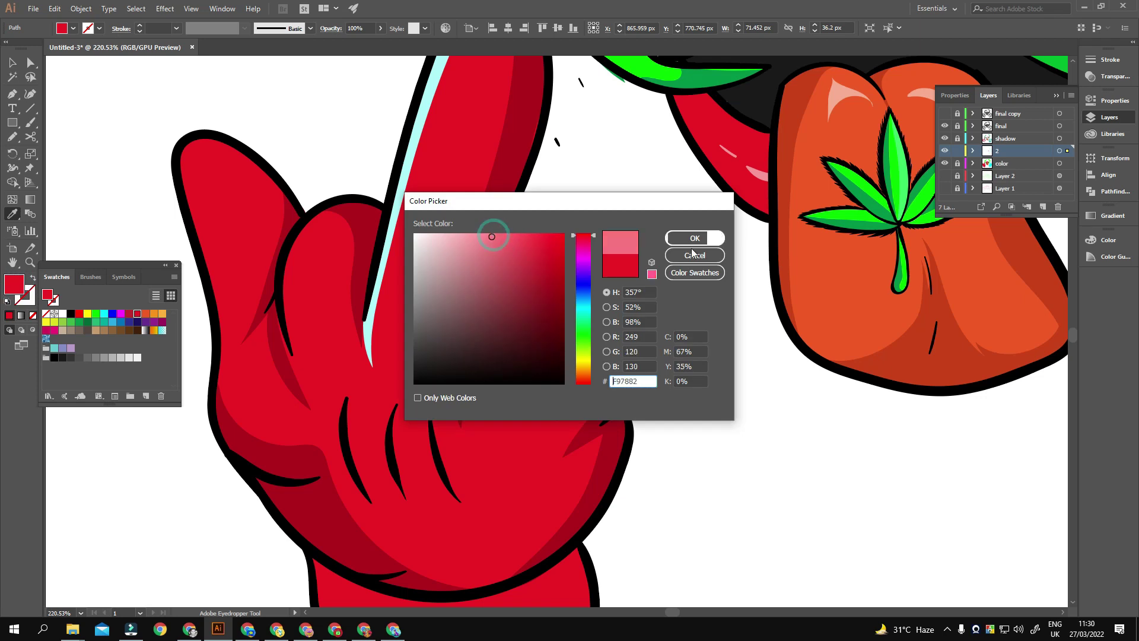
{"action": "left_click", "coordinate": [691, 236]}
{"action": "left_click", "coordinate": [13, 215]}
{"action": "double_click", "coordinate": [14, 284]}
{"action": "left_click", "coordinate": [692, 236]}
Draw pink highlights on two of the red hand's knuckles
{"action": "scroll", "coordinate": [591, 323], "scroll_direction": "up", "scroll_amount": 3}
{"action": "scroll", "coordinate": [591, 323], "scroll_direction": "right", "scroll_amount": 2}
{"action": "key", "text": "n"}
{"action": "scroll", "coordinate": [592, 323], "scroll_direction": "down", "scroll_amount": 3}
{"action": "scroll", "coordinate": [591, 323], "scroll_direction": "left", "scroll_amount": 2}
{"action": "left_click_drag", "start_coordinate": [569, 287], "coordinate": [514, 310]}
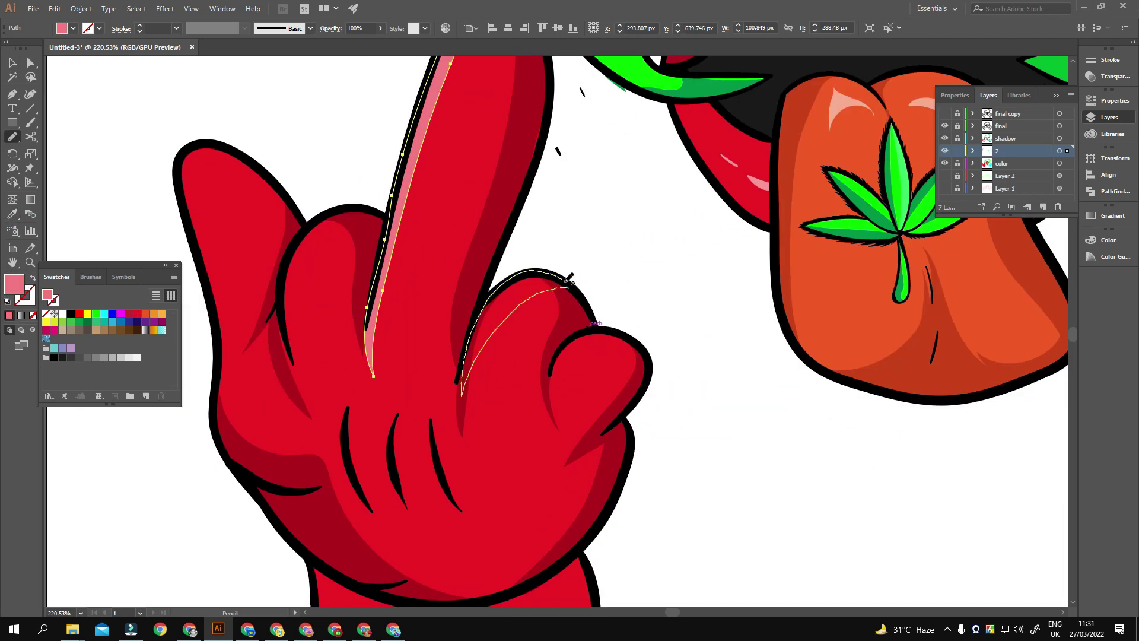
{"action": "left_click_drag", "start_coordinate": [567, 282], "coordinate": [563, 284]}
{"action": "scroll", "coordinate": [563, 284], "scroll_direction": "right", "scroll_amount": 2}
{"action": "left_click_drag", "start_coordinate": [501, 409], "coordinate": [563, 326]}
{"action": "left_click_drag", "start_coordinate": [505, 407], "coordinate": [503, 409]}
{"action": "scroll", "coordinate": [537, 335], "scroll_direction": "left", "scroll_amount": 2}
{"action": "scroll", "coordinate": [537, 336], "scroll_direction": "up", "scroll_amount": 1}
Add pink crescent highlights on the red hand's left finger
{"action": "mouse_move", "coordinate": [529, 297]}
{"action": "left_mouse_down"}
{"action": "mouse_move", "coordinate": [466, 242]}
{"action": "mouse_move", "coordinate": [531, 297]}
{"action": "left_mouse_up"}
{"action": "scroll", "coordinate": [519, 284], "scroll_direction": "down", "scroll_amount": 5}
{"action": "scroll", "coordinate": [520, 284], "scroll_direction": "right", "scroll_amount": 2}
{"action": "left_click_drag", "start_coordinate": [533, 365], "coordinate": [515, 288]}
{"action": "scroll", "coordinate": [516, 285], "scroll_direction": "right", "scroll_amount": 2}
{"action": "scroll", "coordinate": [516, 290], "scroll_direction": "right", "scroll_amount": 2}
{"action": "left_click_drag", "start_coordinate": [545, 369], "coordinate": [515, 279]}
{"action": "scroll", "coordinate": [534, 356], "scroll_direction": "up", "scroll_amount": 4}
{"action": "mouse_move", "coordinate": [375, 342]}
{"action": "left_mouse_down"}
{"action": "mouse_move", "coordinate": [372, 286]}
{"action": "mouse_move", "coordinate": [376, 341]}
{"action": "left_mouse_up"}
Deselect everything, fit the artboard in view, and begin drawing on the left smoke trail
{"action": "key", "text": "ctrl+0"}
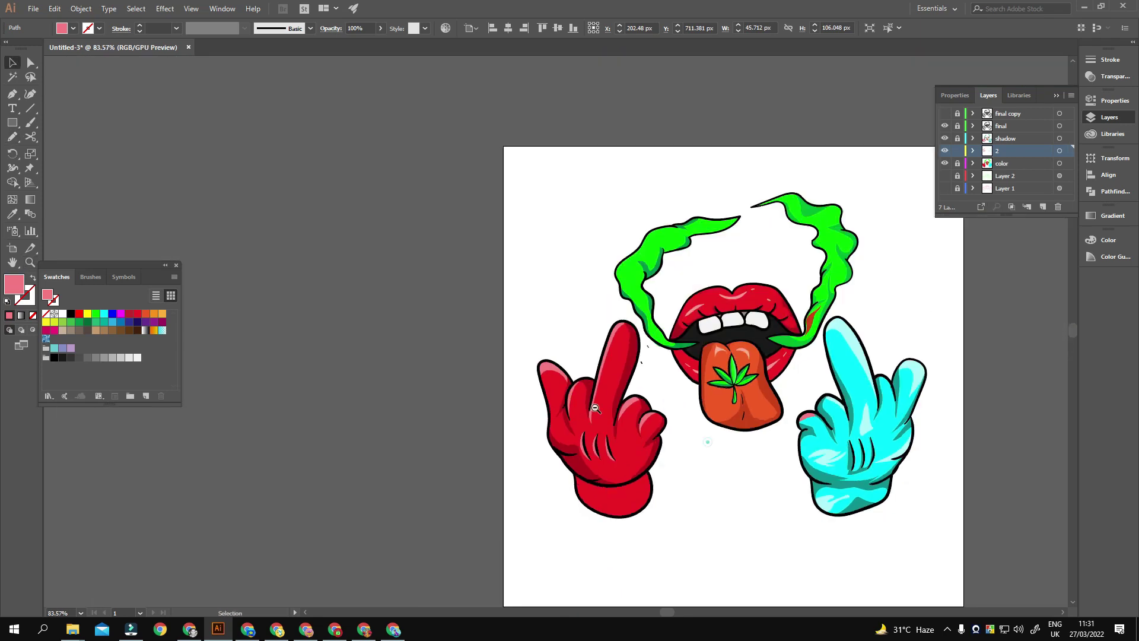
{"action": "scroll", "coordinate": [716, 313], "scroll_direction": "up", "scroll_amount": 3}
{"action": "key", "text": "v"}
{"action": "key", "text": "ctrl+shift+a"}
{"action": "key", "text": "ctrl+0"}
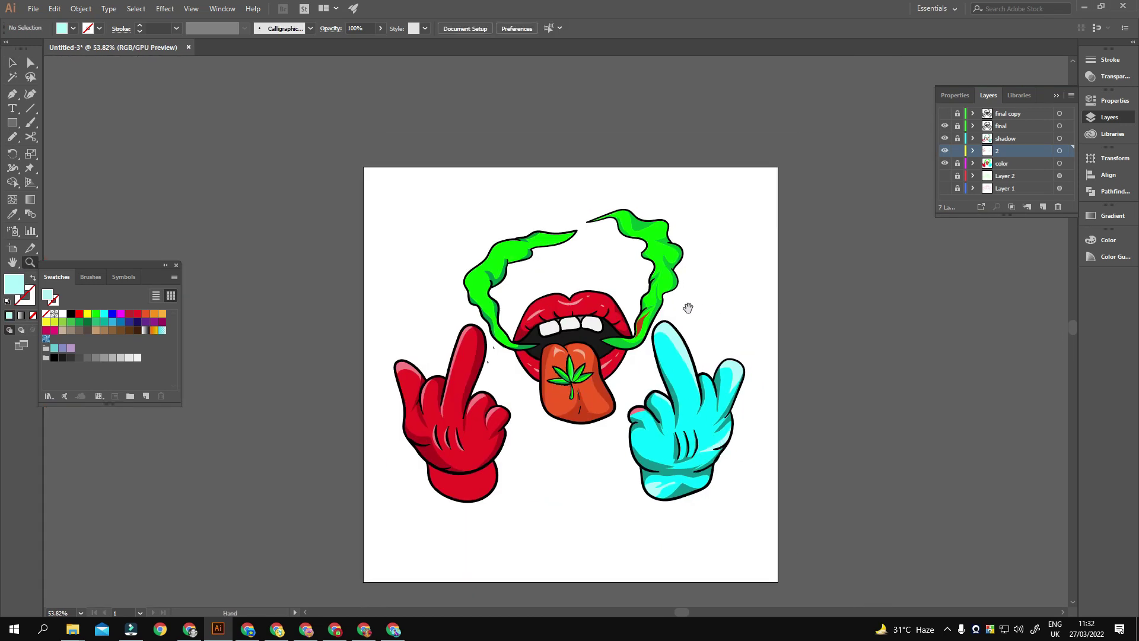
{"action": "scroll", "coordinate": [686, 310], "scroll_direction": "down", "scroll_amount": 1}
{"action": "scroll", "coordinate": [409, 388], "scroll_direction": "up", "scroll_amount": 3}
{"action": "key", "text": "n"}
{"action": "left_click_drag", "start_coordinate": [415, 267], "coordinate": [438, 207]}
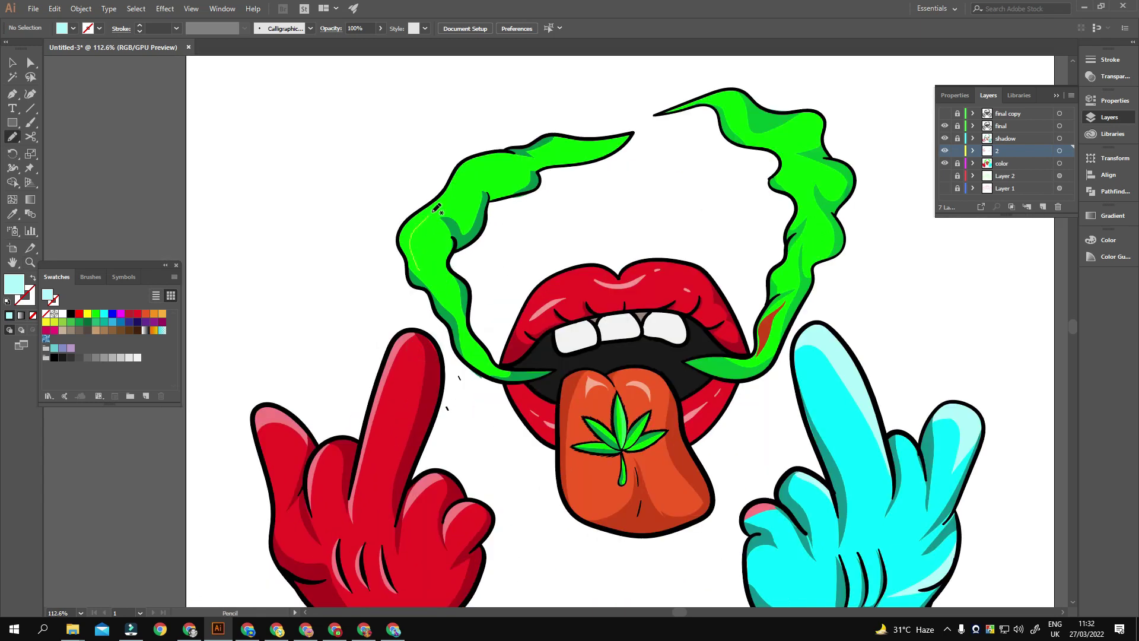
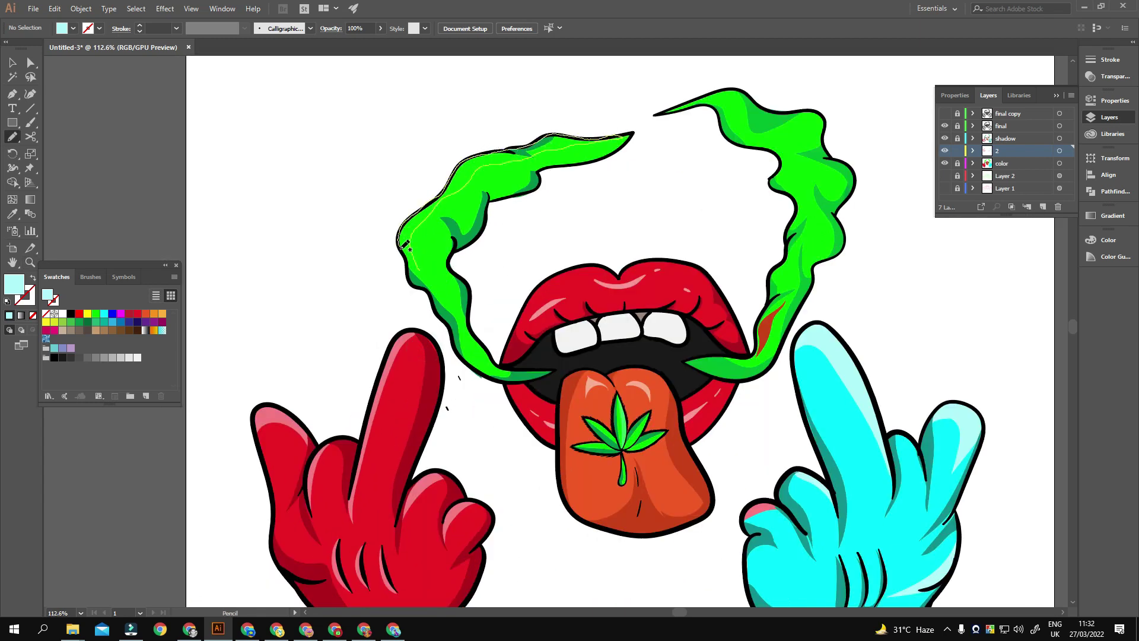
Set the fill colour to light green in the Color Picker
{"action": "key", "text": "v"}
{"action": "double_click", "coordinate": [15, 283]}
{"action": "left_click", "coordinate": [691, 236]}
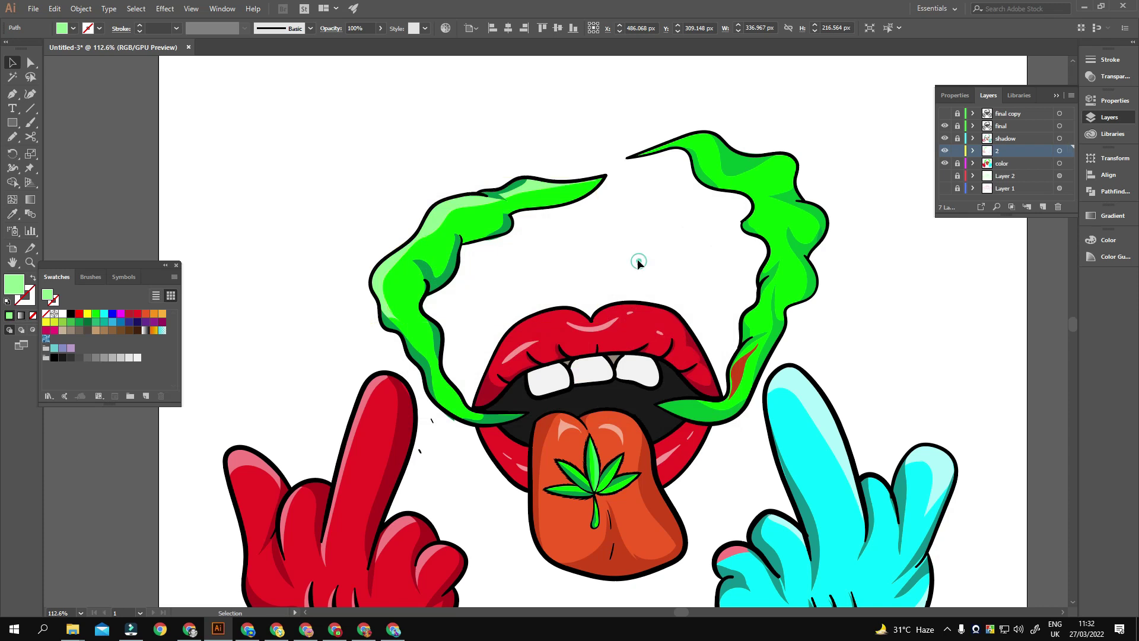
Draw light green highlight shapes along the left smoke trail and its tip
{"action": "key", "text": "n"}
{"action": "scroll", "coordinate": [542, 295], "scroll_direction": "up", "scroll_amount": 3}
{"action": "left_click_drag", "start_coordinate": [537, 372], "coordinate": [590, 363]}
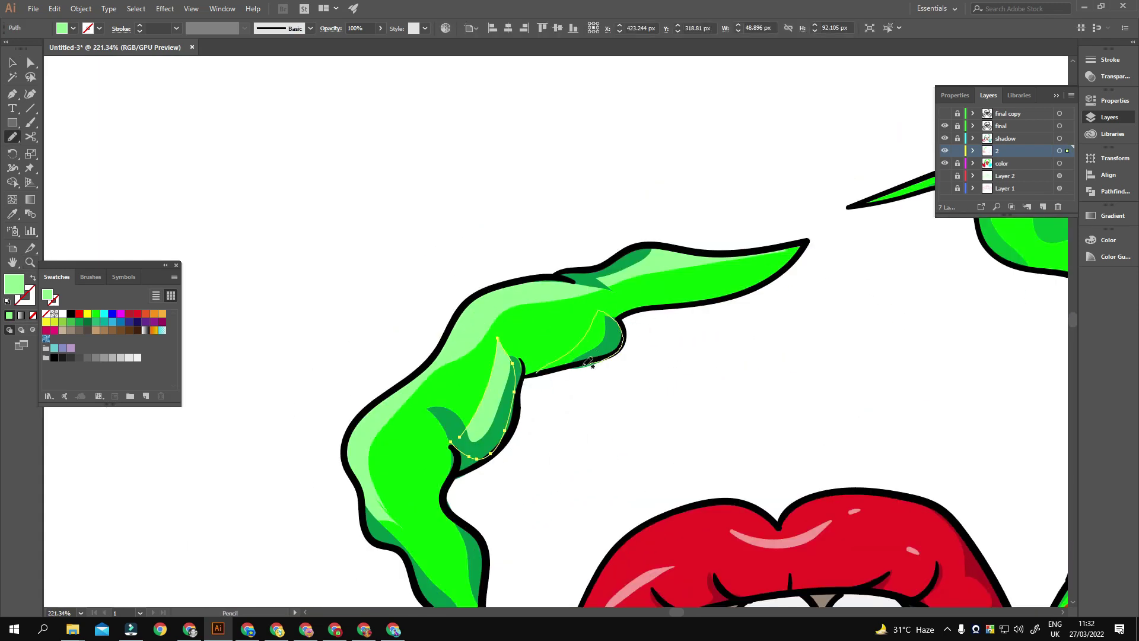
{"action": "scroll", "coordinate": [592, 363], "scroll_direction": "up", "scroll_amount": 3}
{"action": "scroll", "coordinate": [592, 363], "scroll_direction": "right", "scroll_amount": 5}
{"action": "left_click_drag", "start_coordinate": [509, 384], "coordinate": [578, 335]}
{"action": "left_click_drag", "start_coordinate": [503, 384], "coordinate": [504, 387]}
Draw highlights on the right smoke tip and near the smoke notch
{"action": "scroll", "coordinate": [611, 254], "scroll_direction": "right", "scroll_amount": 5}
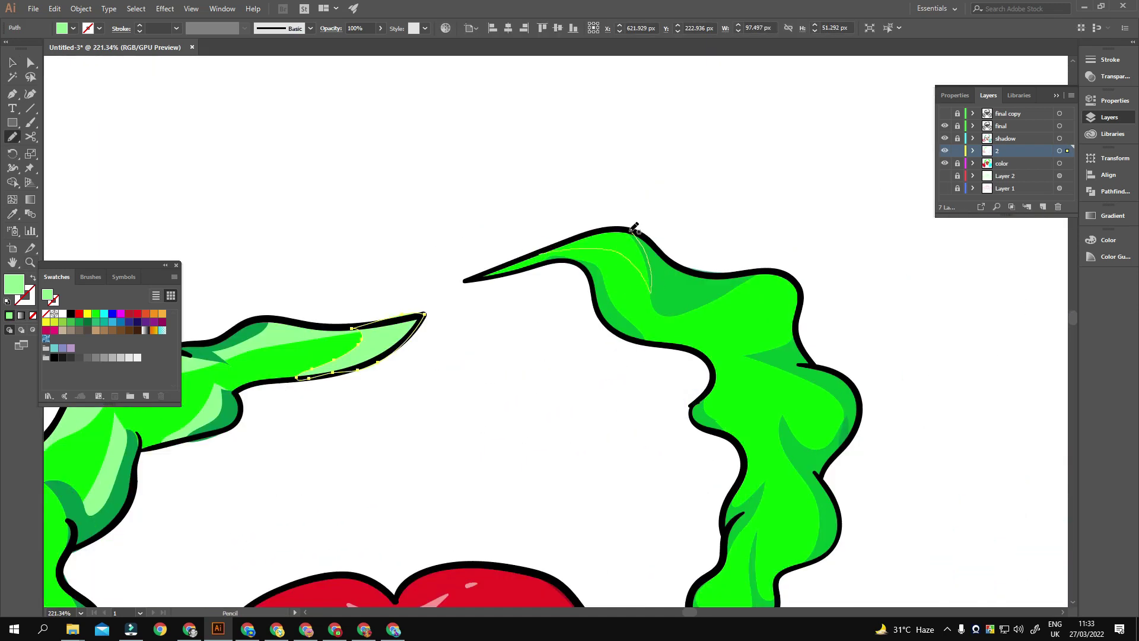
{"action": "left_click_drag", "start_coordinate": [634, 227], "coordinate": [634, 228]}
{"action": "scroll", "coordinate": [630, 214], "scroll_direction": "down", "scroll_amount": 1}
{"action": "scroll", "coordinate": [630, 213], "scroll_direction": "right", "scroll_amount": 3}
{"action": "left_click_drag", "start_coordinate": [671, 284], "coordinate": [670, 285]}
{"action": "scroll", "coordinate": [670, 285], "scroll_direction": "down", "scroll_amount": 1}
{"action": "left_click_drag", "start_coordinate": [627, 218], "coordinate": [578, 279]}
{"action": "scroll", "coordinate": [625, 227], "scroll_direction": "right", "scroll_amount": 2}
Add a highlight bubble and a lower highlight on the right smoke trail
{"action": "left_click_drag", "start_coordinate": [653, 243], "coordinate": [654, 245]}
{"action": "scroll", "coordinate": [676, 273], "scroll_direction": "down", "scroll_amount": 3}
{"action": "scroll", "coordinate": [693, 299], "scroll_direction": "left", "scroll_amount": 2}
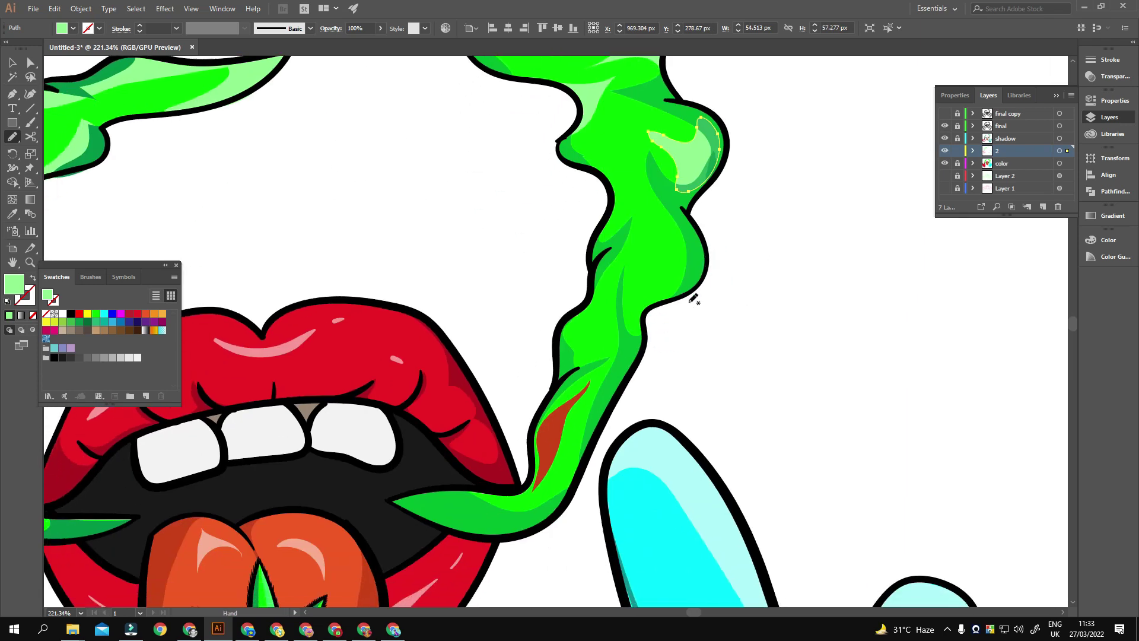
{"action": "left_click_drag", "start_coordinate": [678, 293], "coordinate": [678, 295]}
{"action": "scroll", "coordinate": [678, 295], "scroll_direction": "down", "scroll_amount": 2}
{"action": "scroll", "coordinate": [678, 295], "scroll_direction": "left", "scroll_amount": 2}
{"action": "key", "text": "v"}
{"action": "left_click", "coordinate": [954, 140]}
{"action": "key", "text": "z"}
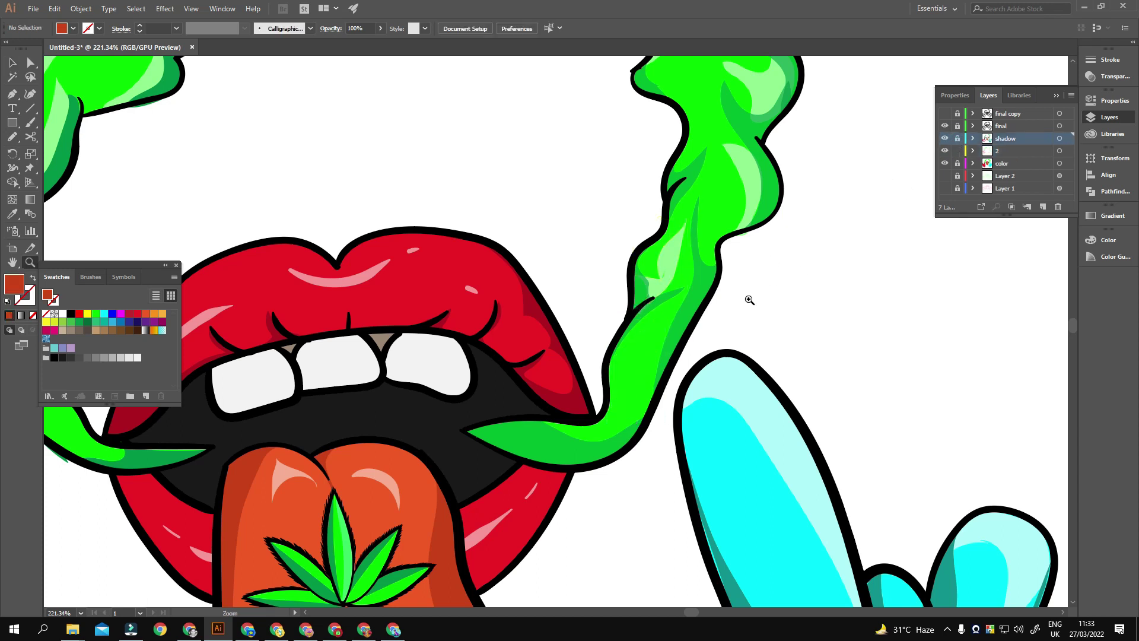
{"action": "scroll", "coordinate": [749, 299], "scroll_direction": "down", "scroll_amount": 5}
{"action": "scroll", "coordinate": [559, 443], "scroll_direction": "up", "scroll_amount": 2}
{"action": "scroll", "coordinate": [617, 332], "scroll_direction": "up", "scroll_amount": 3}
{"action": "scroll", "coordinate": [619, 358], "scroll_direction": "up", "scroll_amount": 2}
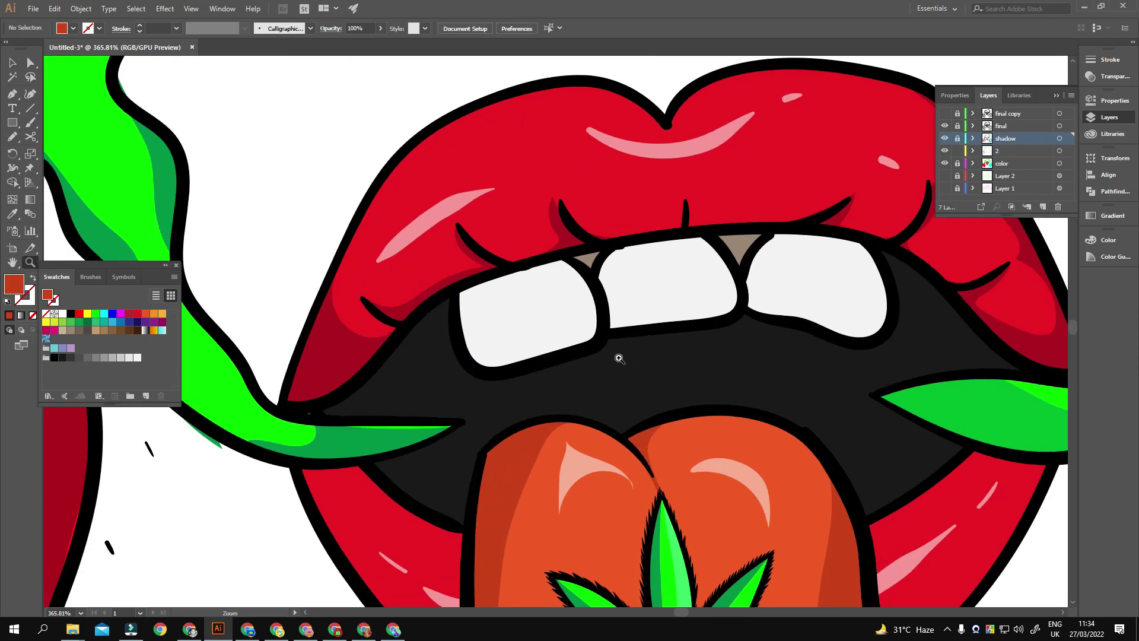
{"action": "left_click", "coordinate": [1001, 152]}
{"action": "scroll", "coordinate": [537, 318], "scroll_direction": "down", "scroll_amount": 1}
{"action": "scroll", "coordinate": [536, 318], "scroll_direction": "left", "scroll_amount": 1}
{"action": "left_click_drag", "start_coordinate": [494, 254], "coordinate": [490, 259]}
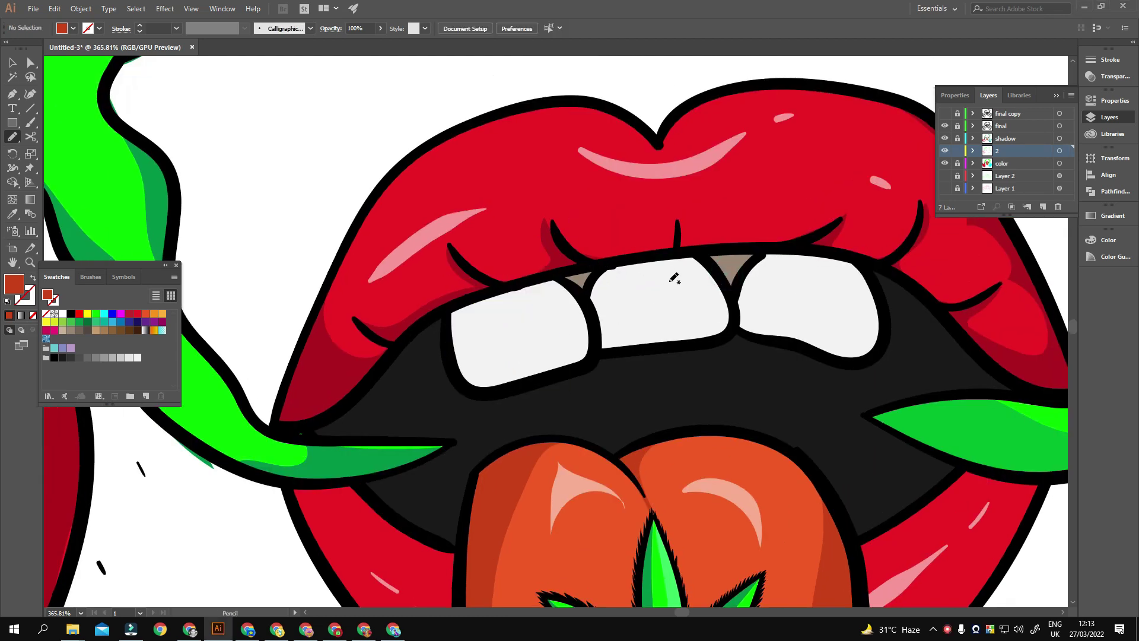
{"action": "scroll", "coordinate": [674, 278], "scroll_direction": "down", "scroll_amount": 1}
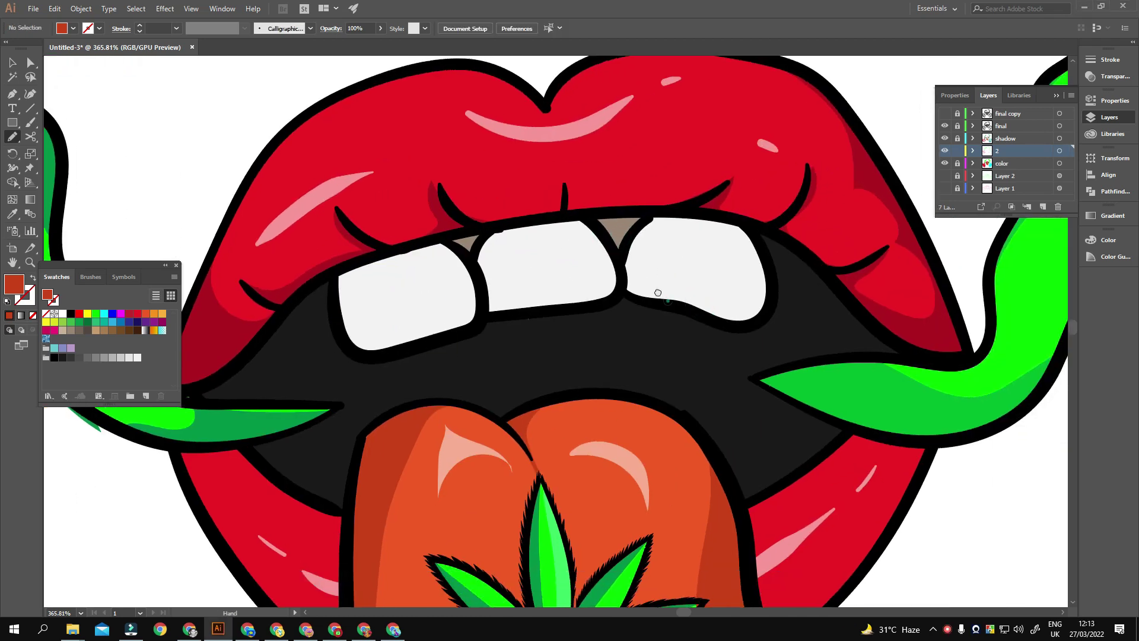
{"action": "scroll", "coordinate": [652, 284], "scroll_direction": "right", "scroll_amount": 3}
{"action": "key", "text": "v"}
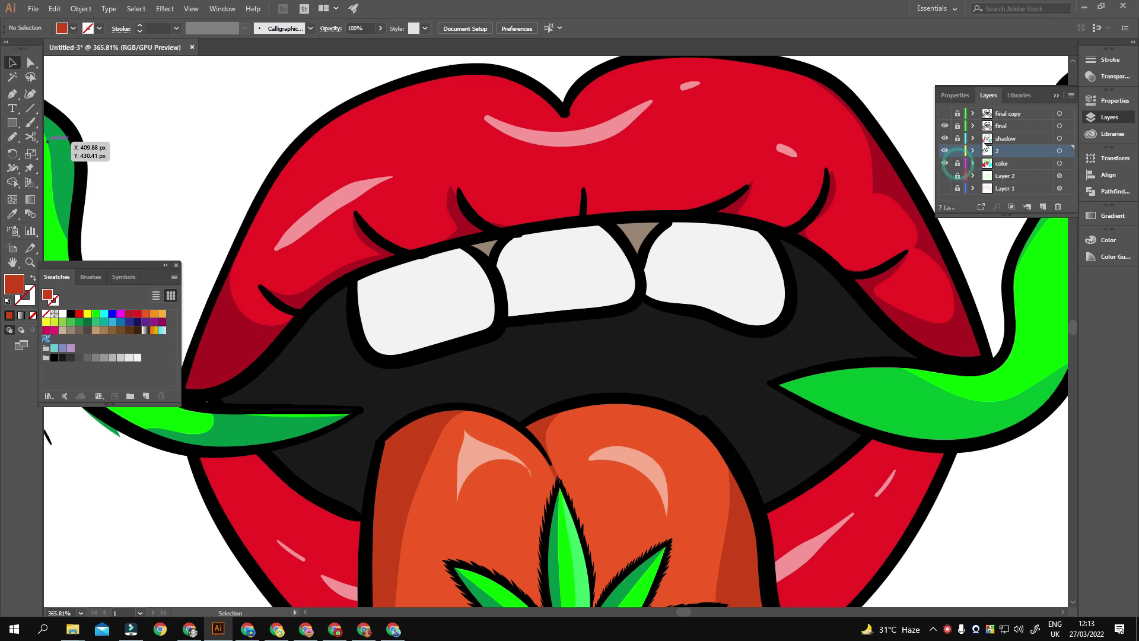
{"action": "left_click", "coordinate": [543, 289]}
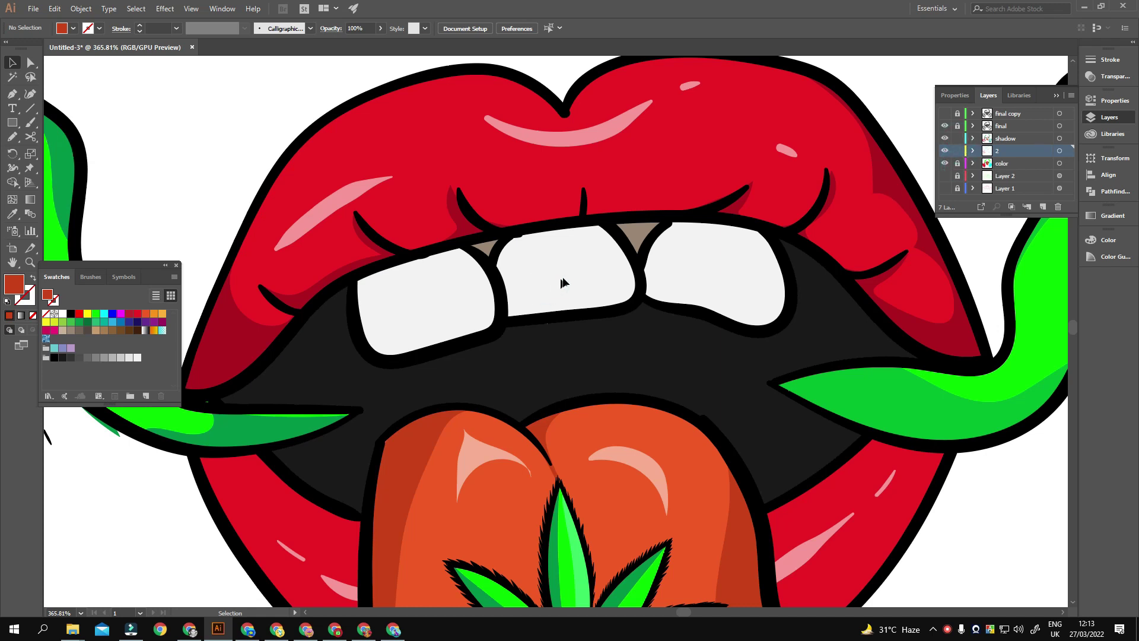
Select the left, middle and right upper teeth on the colour layer
{"action": "double_click", "coordinate": [944, 164]}
{"action": "left_click", "coordinate": [737, 267]}
{"action": "left_click", "coordinate": [589, 275], "text": "shift"}
{"action": "left_click", "coordinate": [427, 298], "text": "shift"}
Apply Film Grain with Grain 14, Highlight Area 6 and Intensity 5
{"action": "left_click", "coordinate": [165, 9]}
{"action": "mouse_move", "coordinate": [182, 197]}
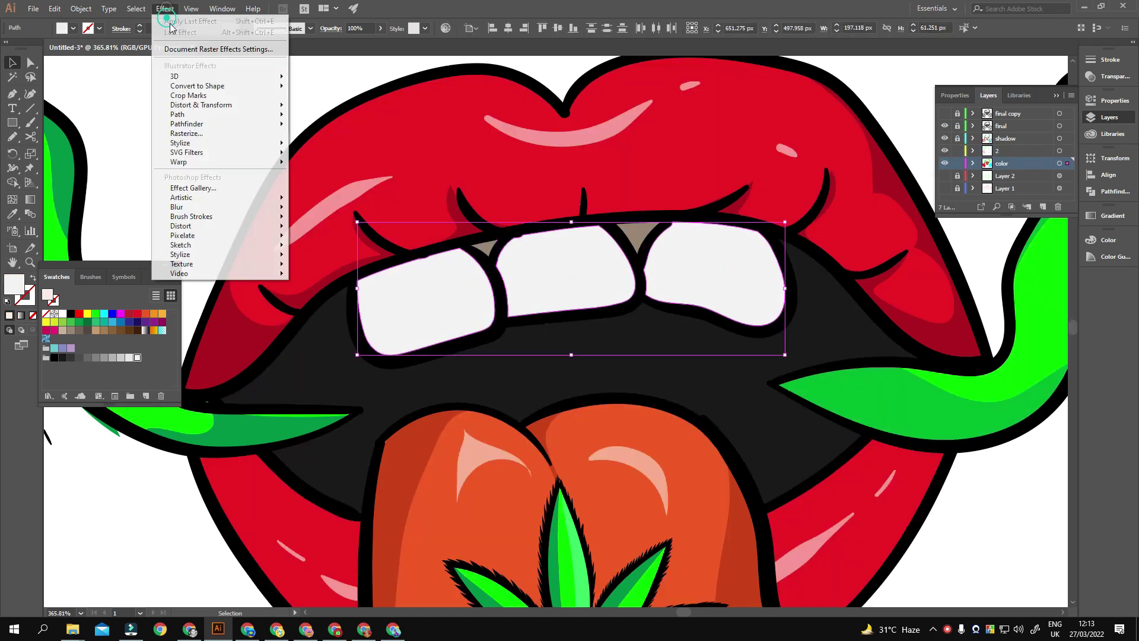
{"action": "left_click", "coordinate": [192, 189]}
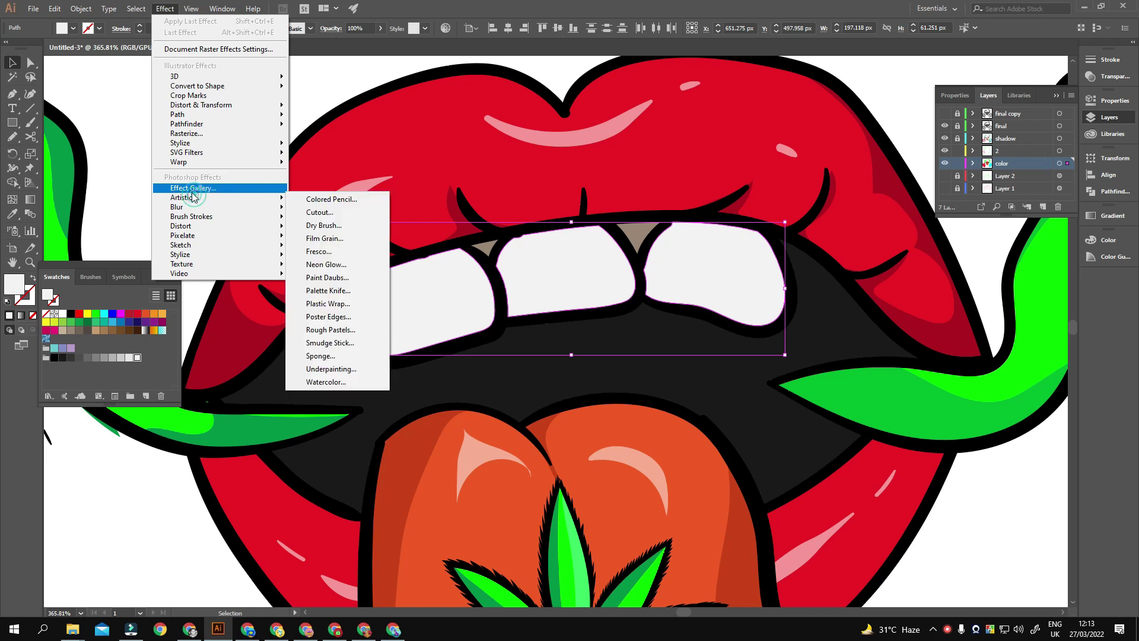
{"action": "left_click", "coordinate": [323, 200]}
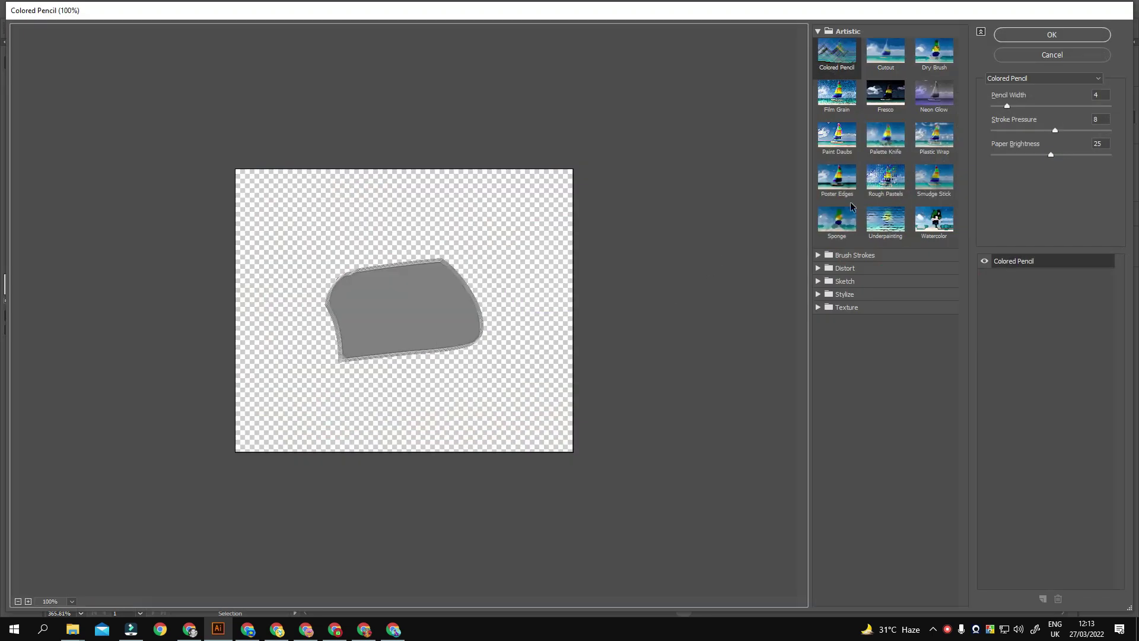
{"action": "left_click", "coordinate": [837, 94]}
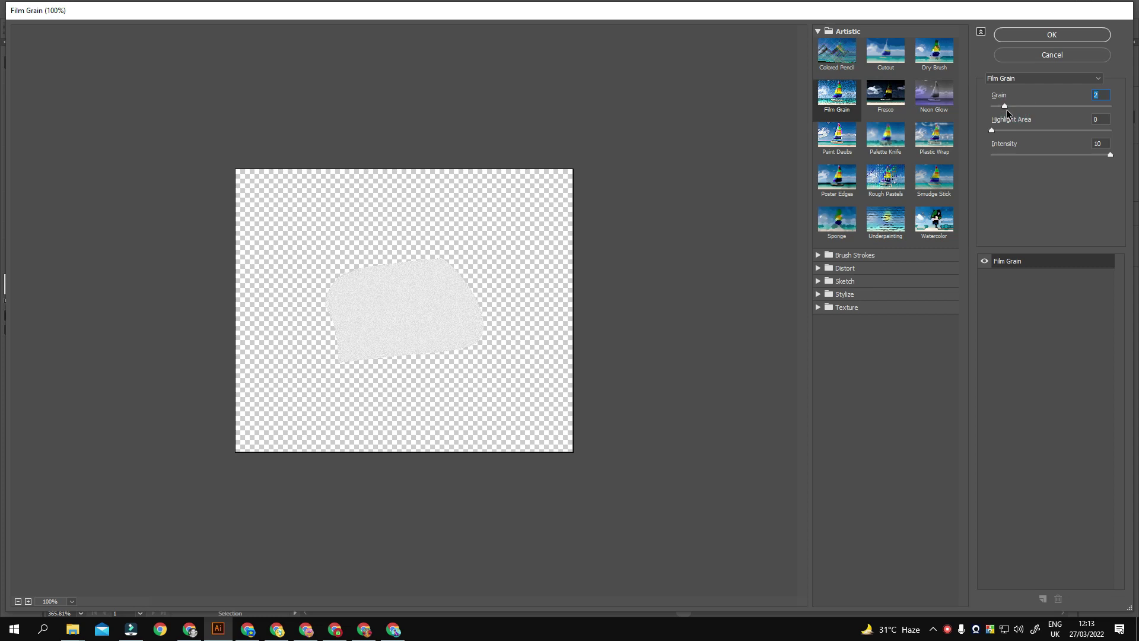
{"action": "left_click_drag", "start_coordinate": [1009, 106], "coordinate": [1060, 115]}
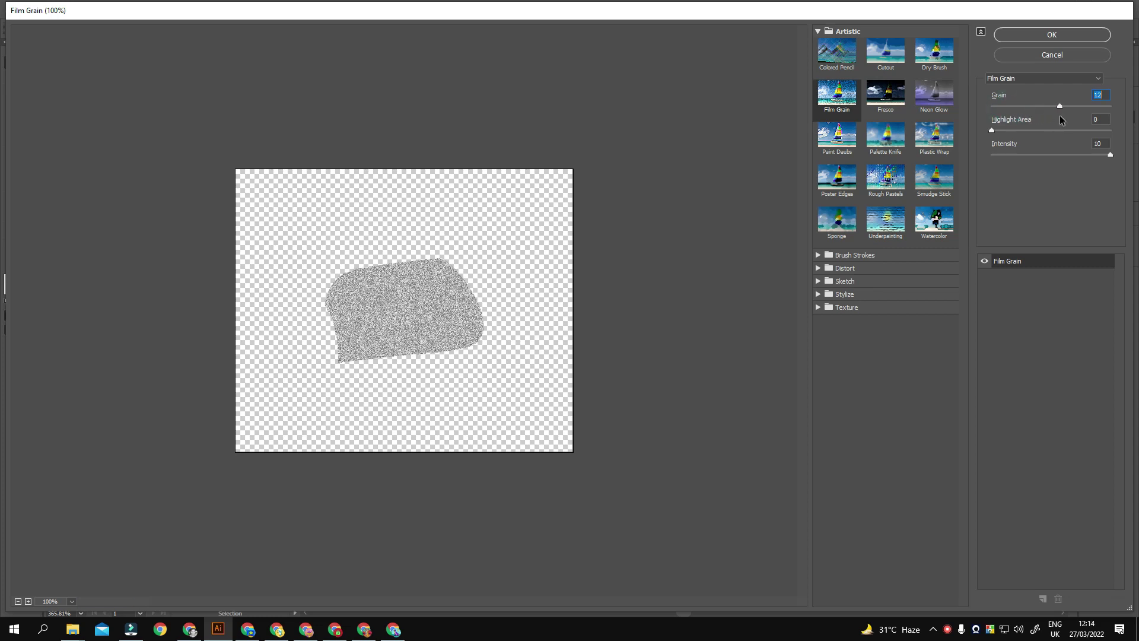
{"action": "left_click_drag", "start_coordinate": [1109, 155], "coordinate": [1048, 155]}
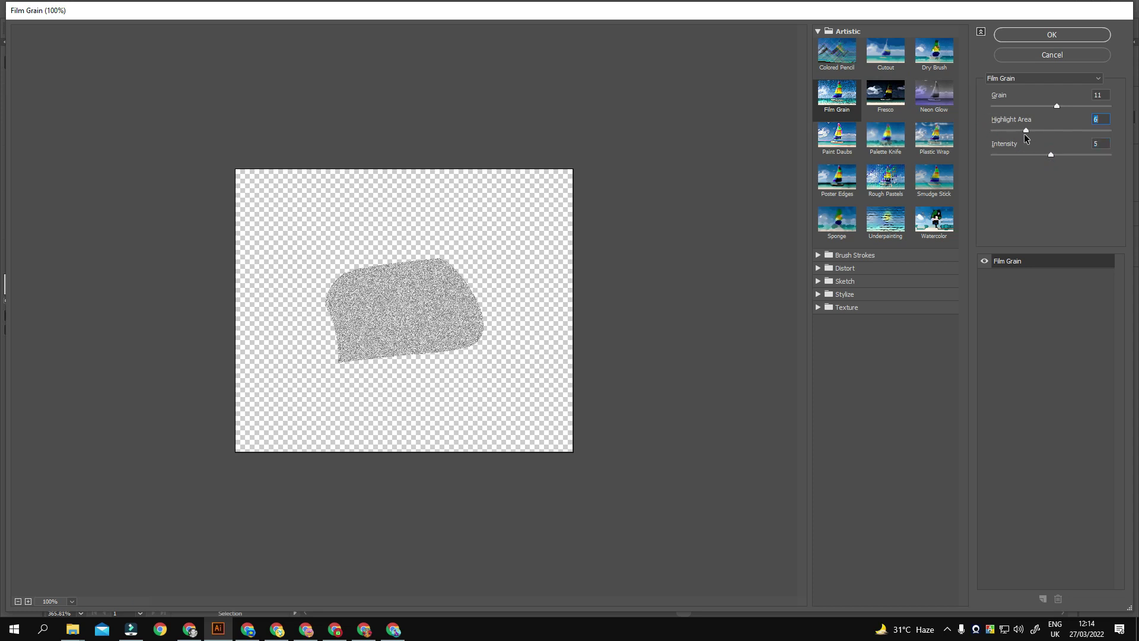
{"action": "left_click_drag", "start_coordinate": [1051, 105], "coordinate": [1083, 112]}
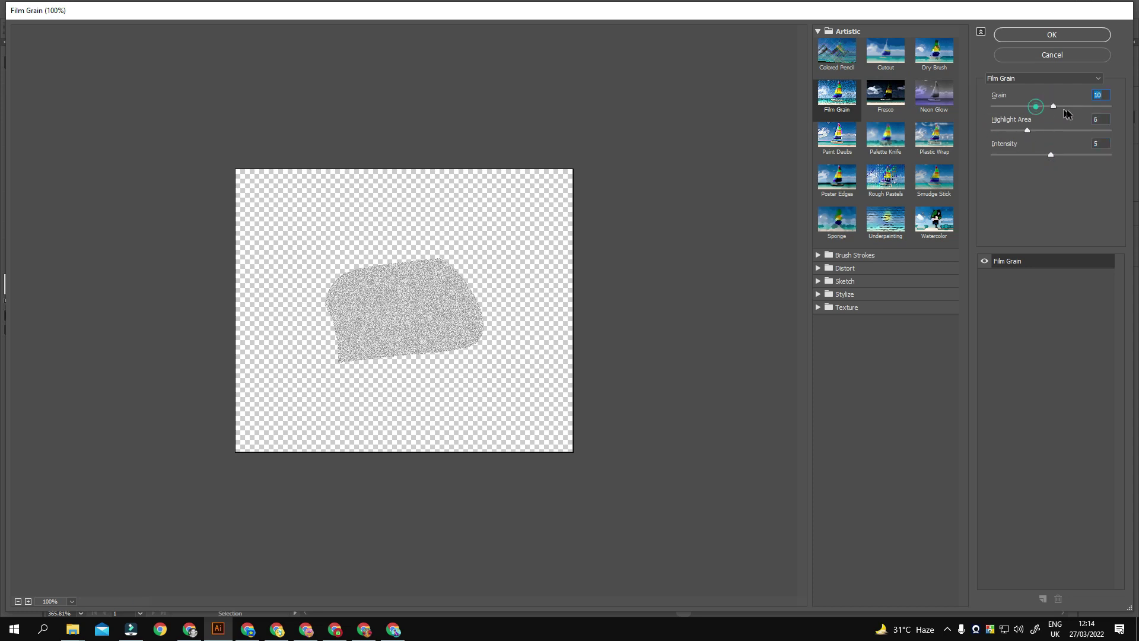
{"action": "left_click", "coordinate": [1062, 36]}
Make layer 2 active, deselect the teeth and zoom in on them
{"action": "scroll", "coordinate": [749, 265], "scroll_direction": "right", "scroll_amount": 2}
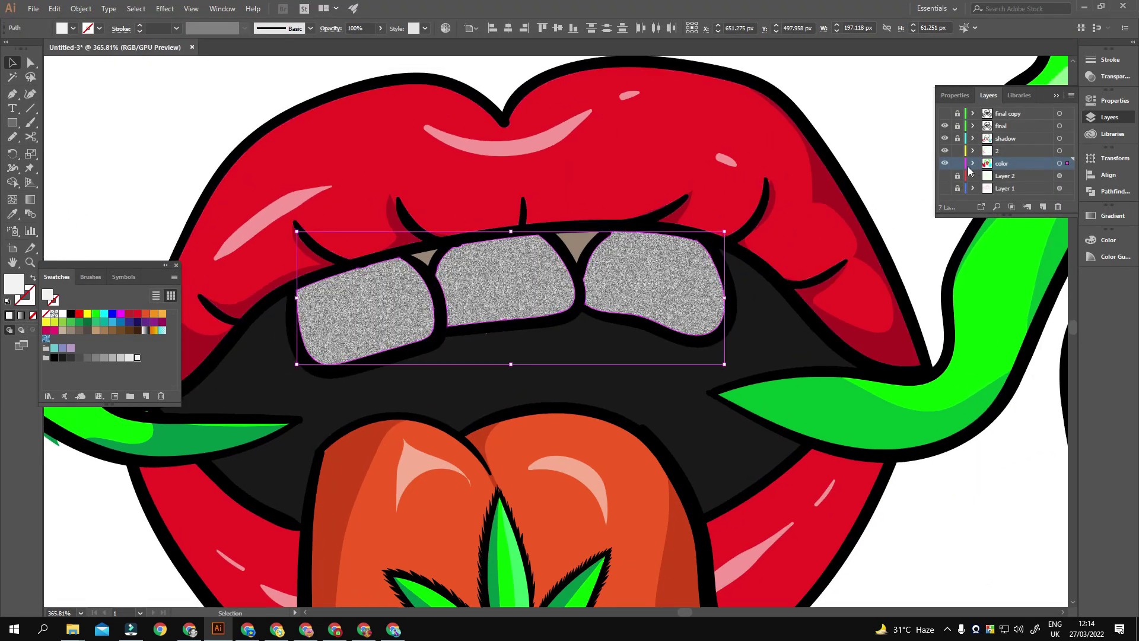
{"action": "left_click", "coordinate": [998, 151]}
{"action": "key", "text": "z"}
{"action": "left_click", "coordinate": [600, 306]}
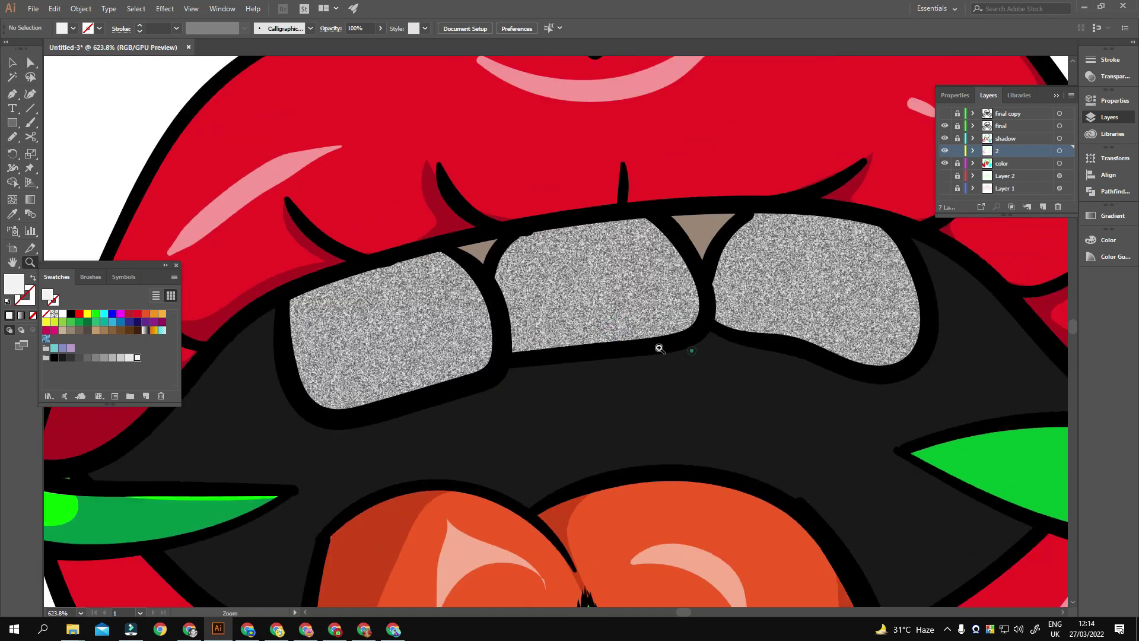
{"action": "left_click", "coordinate": [567, 379]}
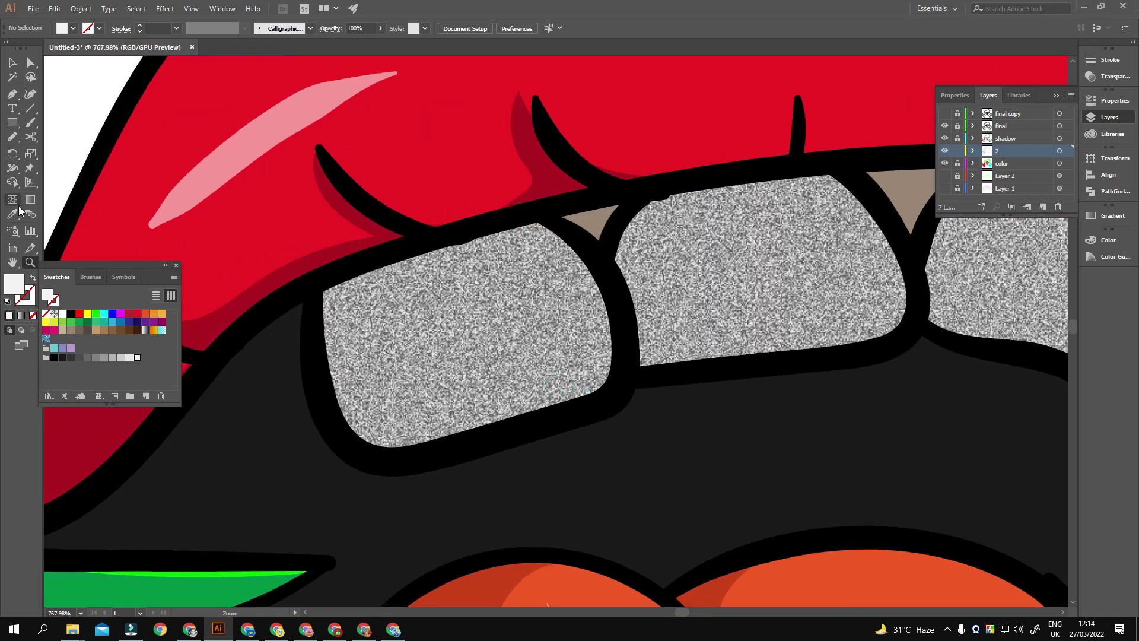
Brush a white shine stroke at 36% opacity on the left tooth
{"action": "key", "text": "b"}
{"action": "scroll", "coordinate": [388, 280], "scroll_direction": "down", "scroll_amount": 3}
{"action": "scroll", "coordinate": [389, 279], "scroll_direction": "right", "scroll_amount": 3}
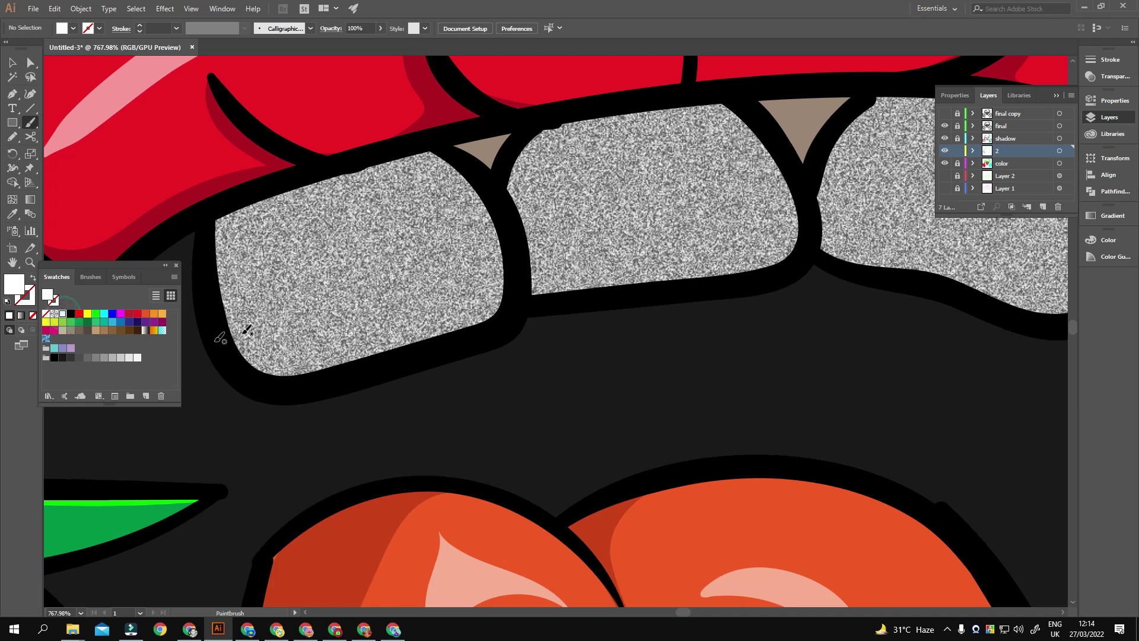
{"action": "left_click_drag", "start_coordinate": [422, 273], "coordinate": [425, 290]}
{"action": "left_click", "coordinate": [380, 28]}
{"action": "left_click_drag", "start_coordinate": [376, 43], "coordinate": [351, 43]}
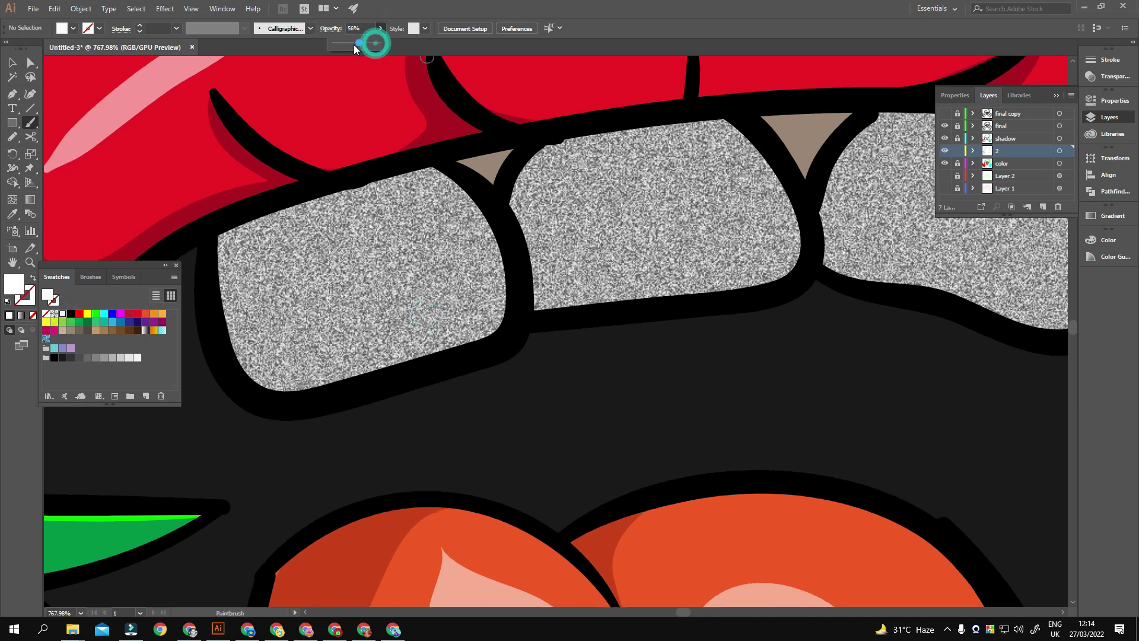
{"action": "scroll", "coordinate": [376, 230], "scroll_direction": "up", "scroll_amount": 1}
{"action": "scroll", "coordinate": [376, 230], "scroll_direction": "left", "scroll_amount": 2}
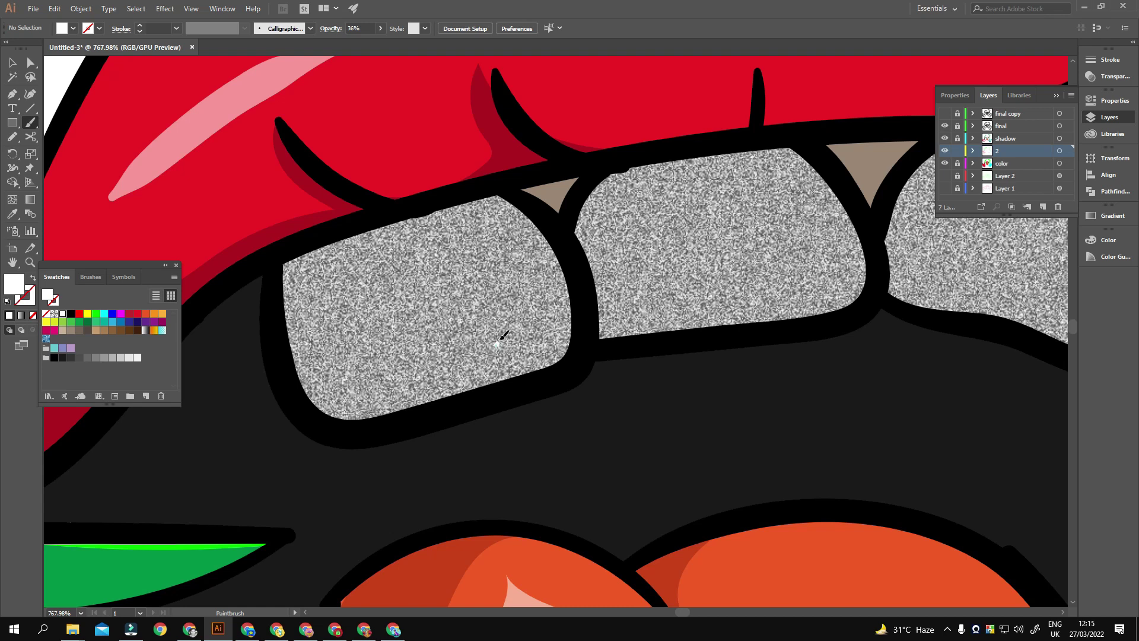
{"action": "left_click_drag", "start_coordinate": [497, 342], "coordinate": [487, 245]}
{"action": "scroll", "coordinate": [520, 289], "scroll_direction": "up", "scroll_amount": 1}
{"action": "scroll", "coordinate": [520, 289], "scroll_direction": "right", "scroll_amount": 1}
Raise the white shine stroke's opacity to about 68%
{"action": "key", "text": "v"}
{"action": "left_click", "coordinate": [495, 306]}
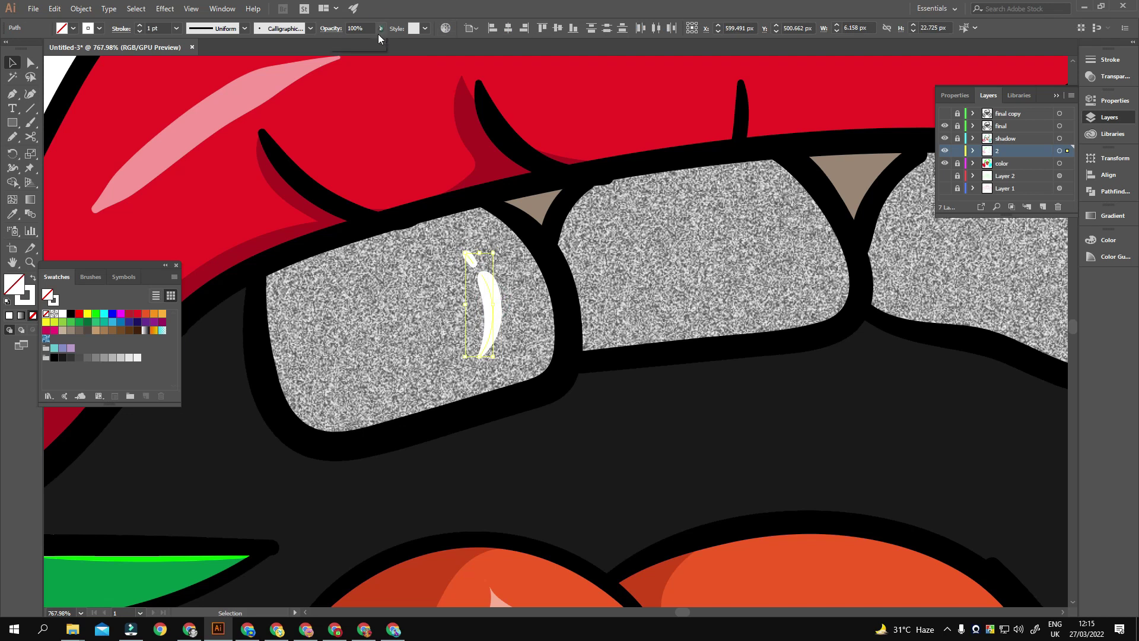
{"action": "left_click", "coordinate": [351, 43]}
{"action": "left_click_drag", "start_coordinate": [364, 44], "coordinate": [365, 44]}
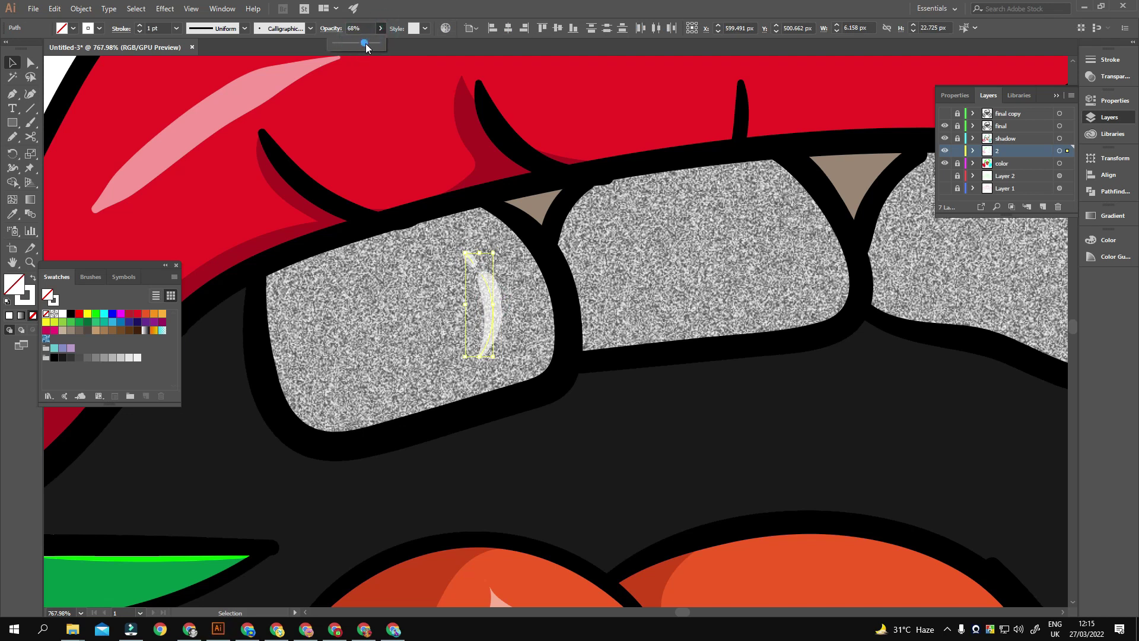
{"action": "left_click", "coordinate": [372, 96]}
Zoom back in on the teeth and delete the existing shine stroke
{"action": "key", "text": "z"}
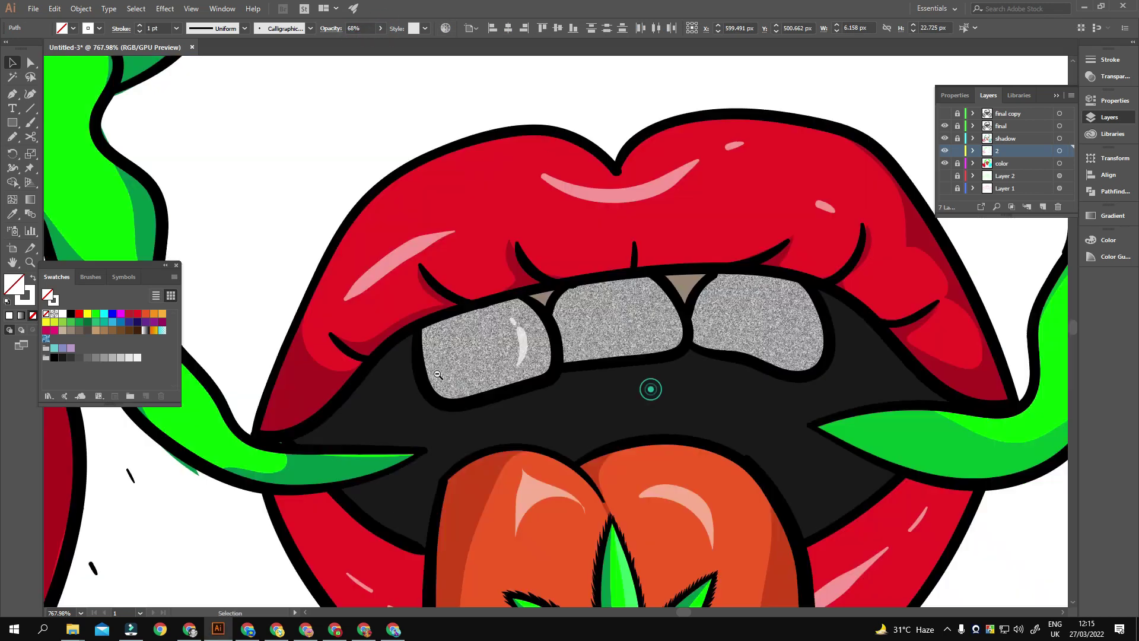
{"action": "left_click_drag", "start_coordinate": [546, 293], "coordinate": [573, 400]}
{"action": "left_click", "coordinate": [485, 370]}
{"action": "key", "text": "v"}
{"action": "left_click", "coordinate": [435, 321]}
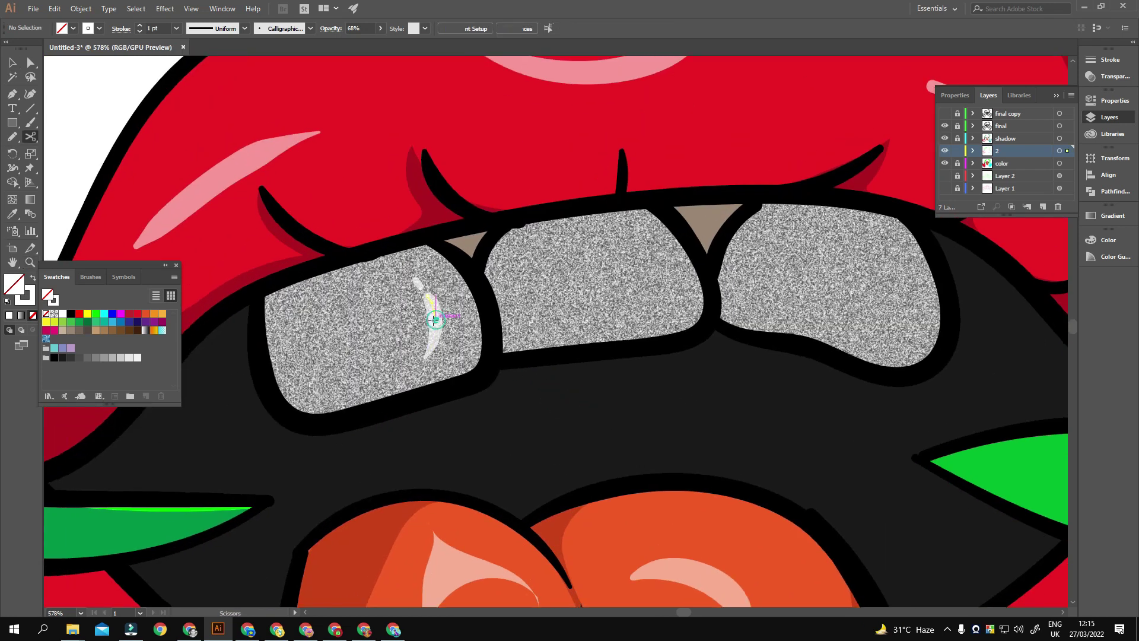
{"action": "left_click", "coordinate": [442, 329]}
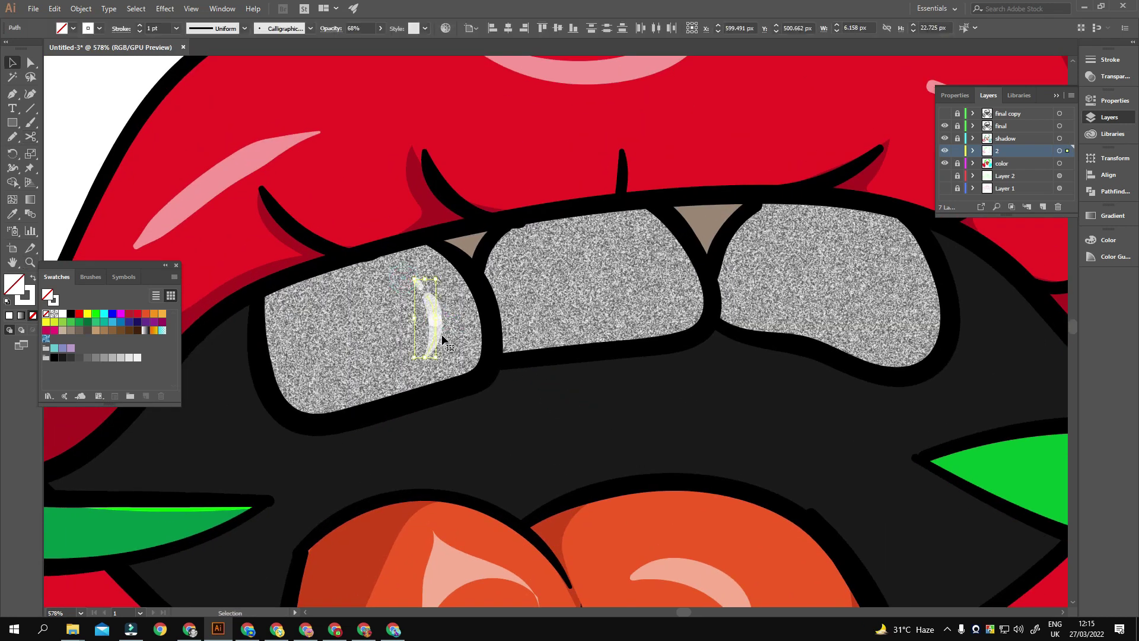
{"action": "key", "text": "Delete"}
Repaint the left tooth's white highlight, undoing the first crescent attempt
{"action": "key", "text": "b"}
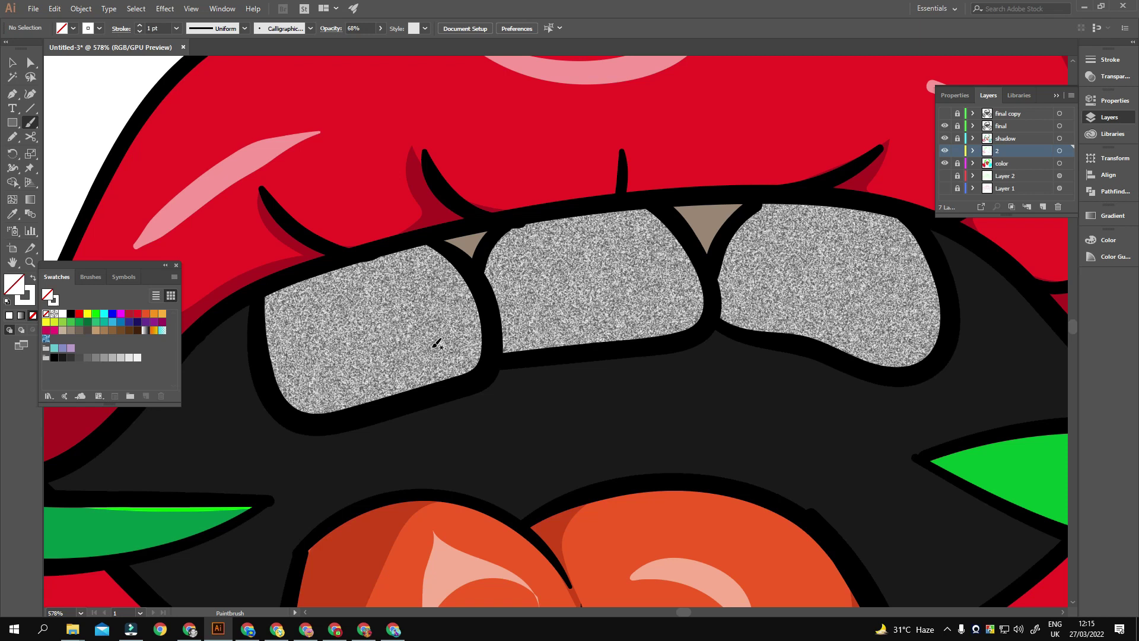
{"action": "left_click_drag", "start_coordinate": [436, 279], "coordinate": [434, 277]}
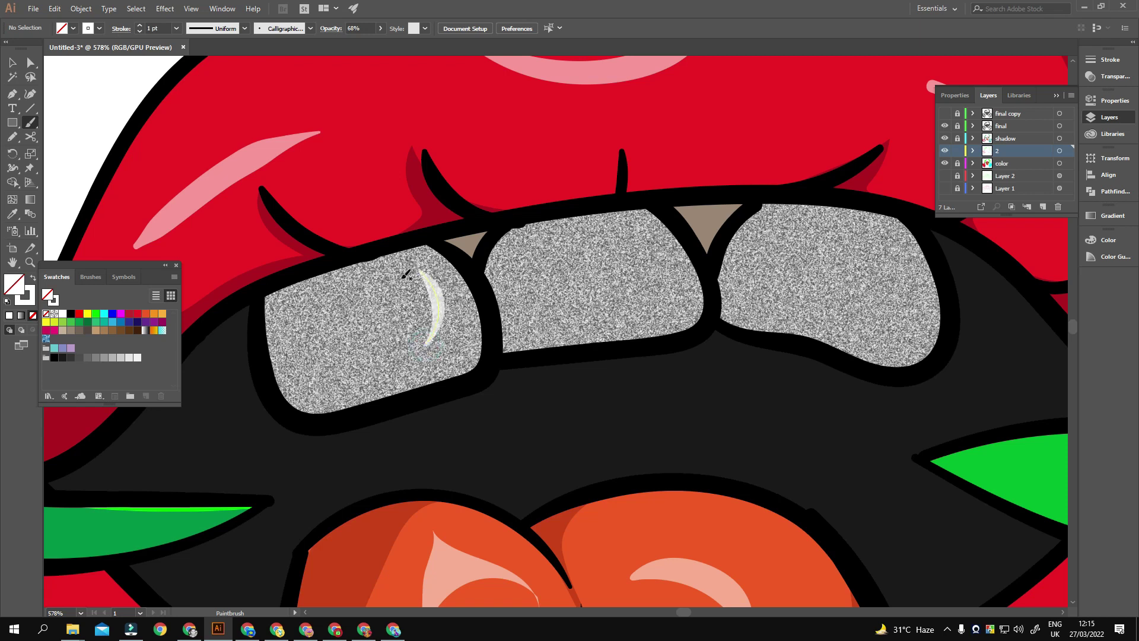
{"action": "scroll", "coordinate": [416, 332], "scroll_direction": "down", "scroll_amount": 1}
{"action": "scroll", "coordinate": [416, 332], "scroll_direction": "left", "scroll_amount": 2}
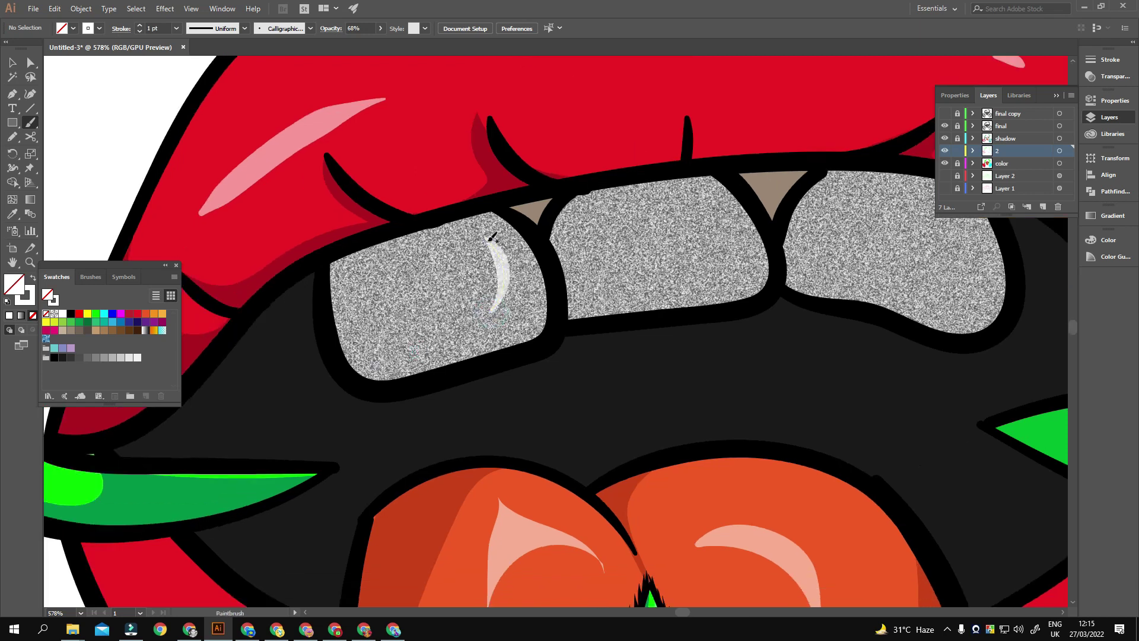
{"action": "key", "text": "ctrl+z"}
{"action": "mouse_move", "coordinate": [493, 314]}
{"action": "left_mouse_down"}
{"action": "mouse_move", "coordinate": [509, 283]}
{"action": "mouse_move", "coordinate": [493, 246]}
{"action": "left_mouse_up"}
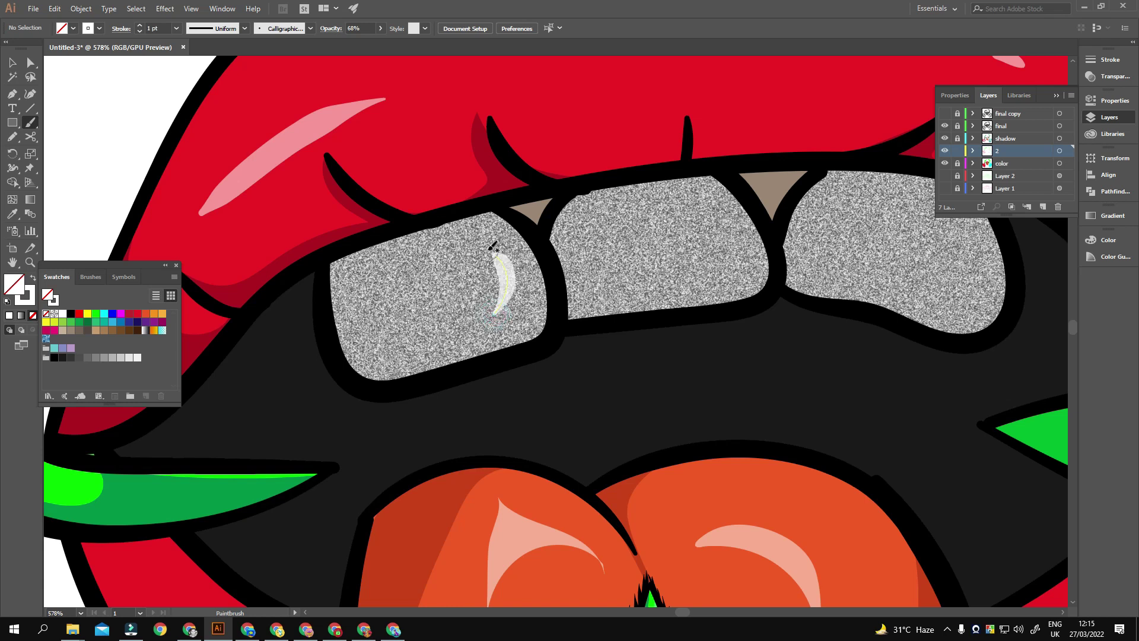
{"action": "scroll", "coordinate": [522, 307], "scroll_direction": "up", "scroll_amount": 1}
{"action": "scroll", "coordinate": [522, 307], "scroll_direction": "right", "scroll_amount": 2}
{"action": "scroll", "coordinate": [511, 285], "scroll_direction": "up", "scroll_amount": 1}
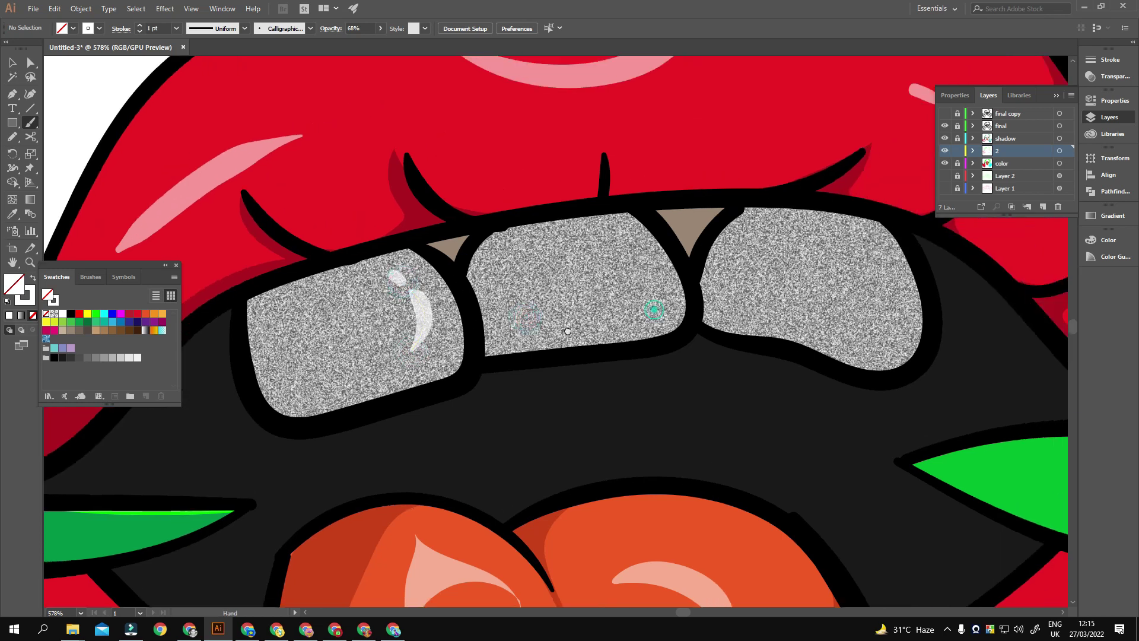
{"action": "scroll", "coordinate": [558, 309], "scroll_direction": "right", "scroll_amount": 3}
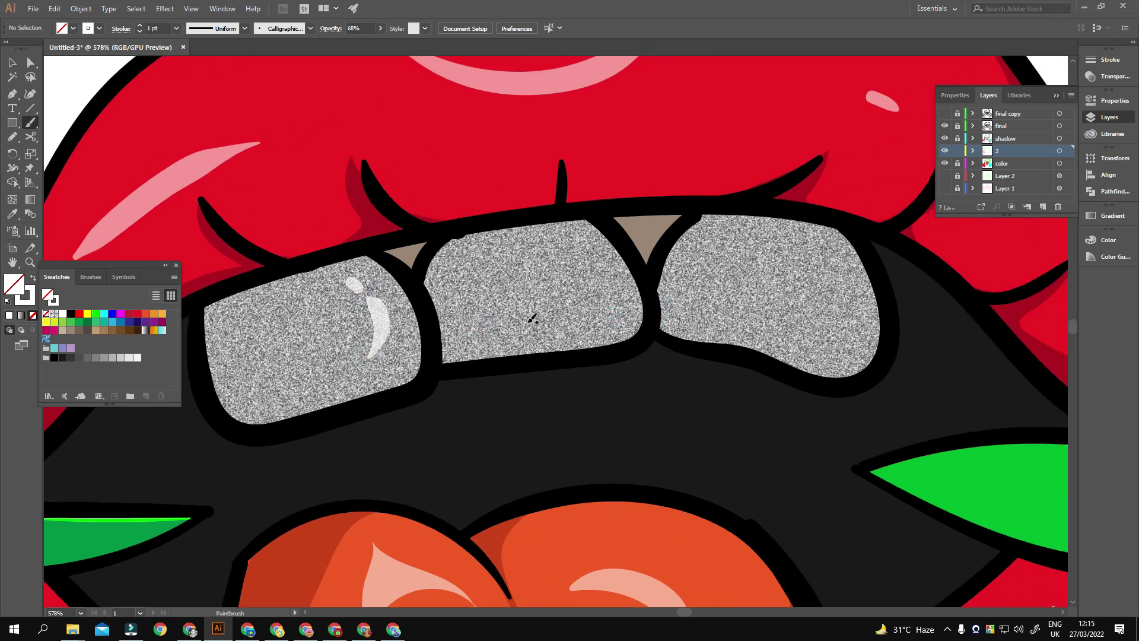
Try highlights on the middle and right teeth, undoing unwanted strokes
{"action": "left_click_drag", "start_coordinate": [566, 319], "coordinate": [587, 249]}
{"action": "key", "text": "ctrl+z"}
{"action": "scroll", "coordinate": [593, 297], "scroll_direction": "right", "scroll_amount": 3}
{"action": "scroll", "coordinate": [605, 347], "scroll_direction": "right", "scroll_amount": 3}
{"action": "key", "text": "ctrl+z"}
{"action": "mouse_move", "coordinate": [620, 350]}
{"action": "left_mouse_down"}
{"action": "mouse_move", "coordinate": [646, 270]}
{"action": "mouse_move", "coordinate": [544, 357]}
{"action": "mouse_move", "coordinate": [572, 370]}
{"action": "left_mouse_up"}
{"action": "key", "text": "z"}
{"action": "key", "text": "b"}
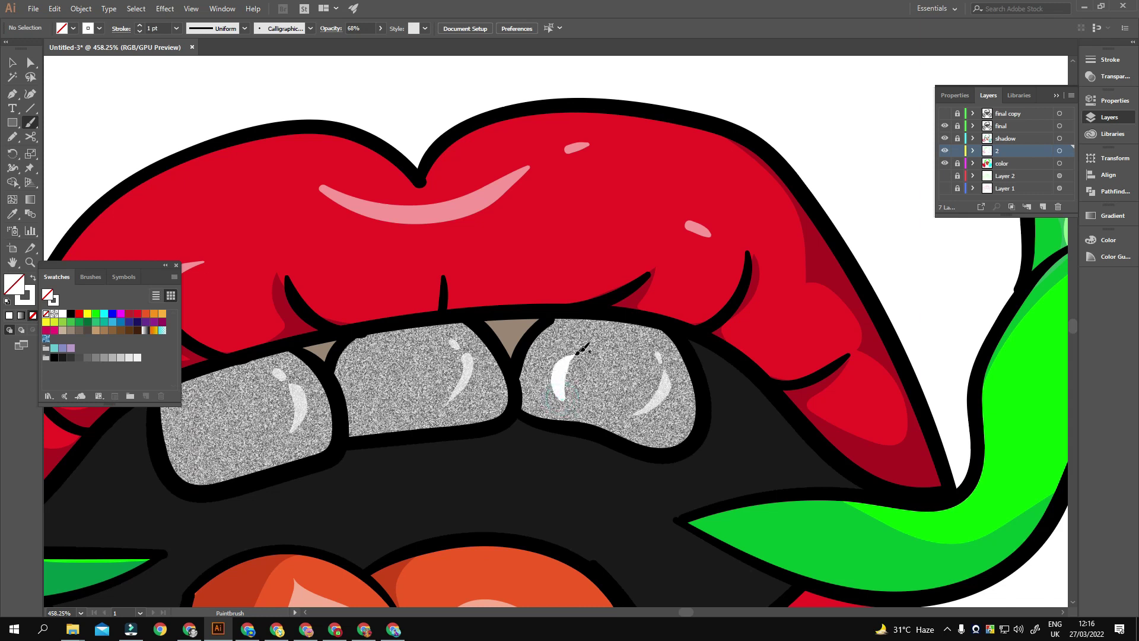
{"action": "left_click_drag", "start_coordinate": [571, 355], "coordinate": [561, 395]}
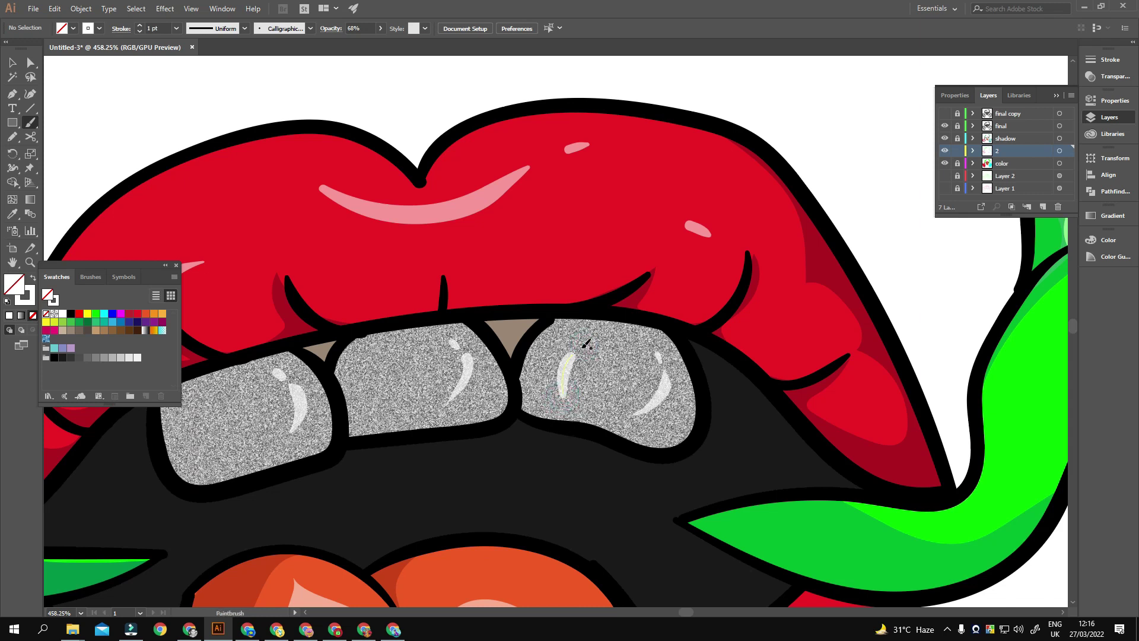
{"action": "key", "text": "ctrl+z"}
Paint a curved highlight on the right tooth and a longer curve on the left
{"action": "mouse_move", "coordinate": [601, 353]}
{"action": "left_mouse_down"}
{"action": "mouse_move", "coordinate": [626, 325]}
{"action": "mouse_move", "coordinate": [859, 296]}
{"action": "left_mouse_up"}
{"action": "left_click_drag", "start_coordinate": [475, 412], "coordinate": [473, 357]}
{"action": "left_click_drag", "start_coordinate": [464, 404], "coordinate": [483, 342]}
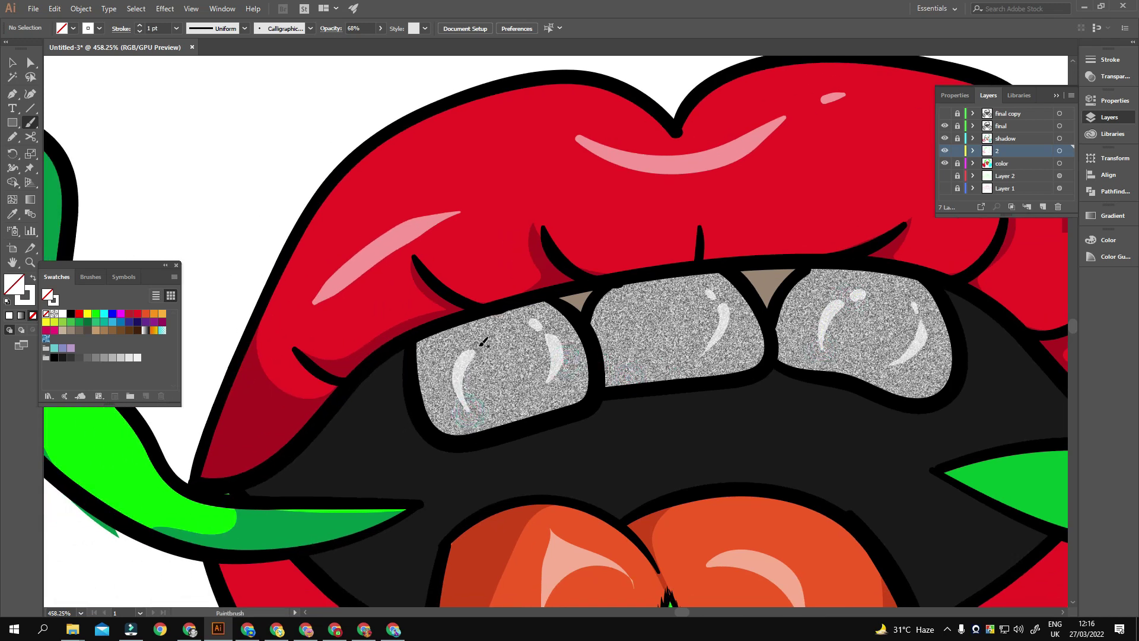
{"action": "scroll", "coordinate": [521, 401], "scroll_direction": "down", "scroll_amount": 5, "text": "alt"}
{"action": "scroll", "coordinate": [551, 469], "scroll_direction": "up", "scroll_amount": 4, "text": "alt"}
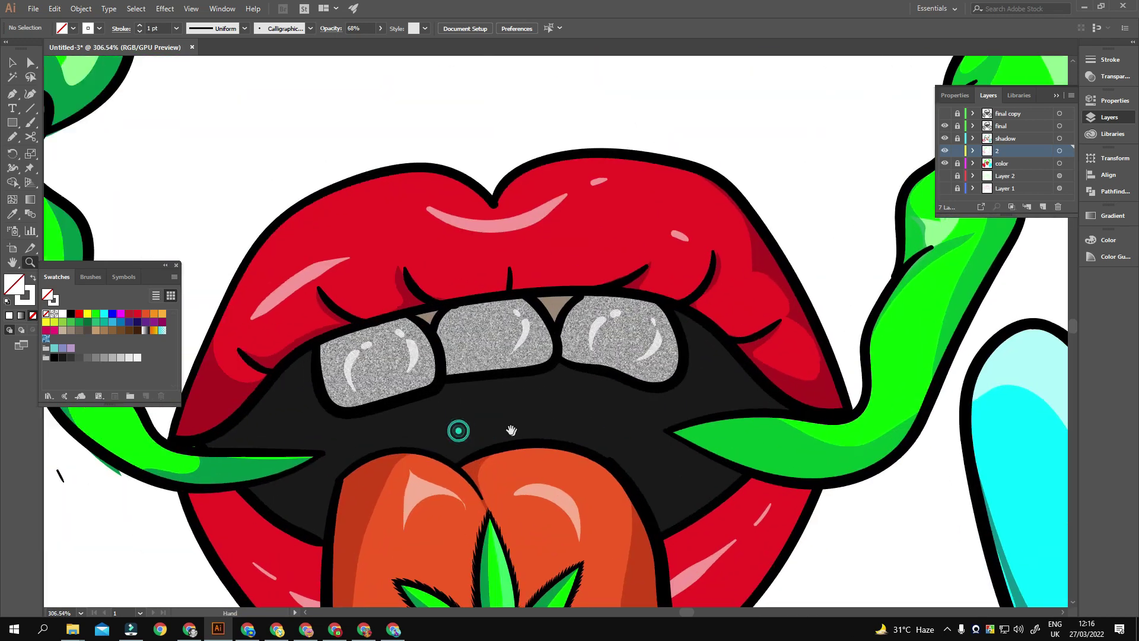
{"action": "scroll", "coordinate": [552, 469], "scroll_direction": "down", "scroll_amount": 4, "text": "alt"}
{"action": "scroll", "coordinate": [510, 457], "scroll_direction": "up", "scroll_amount": 5, "text": "alt"}
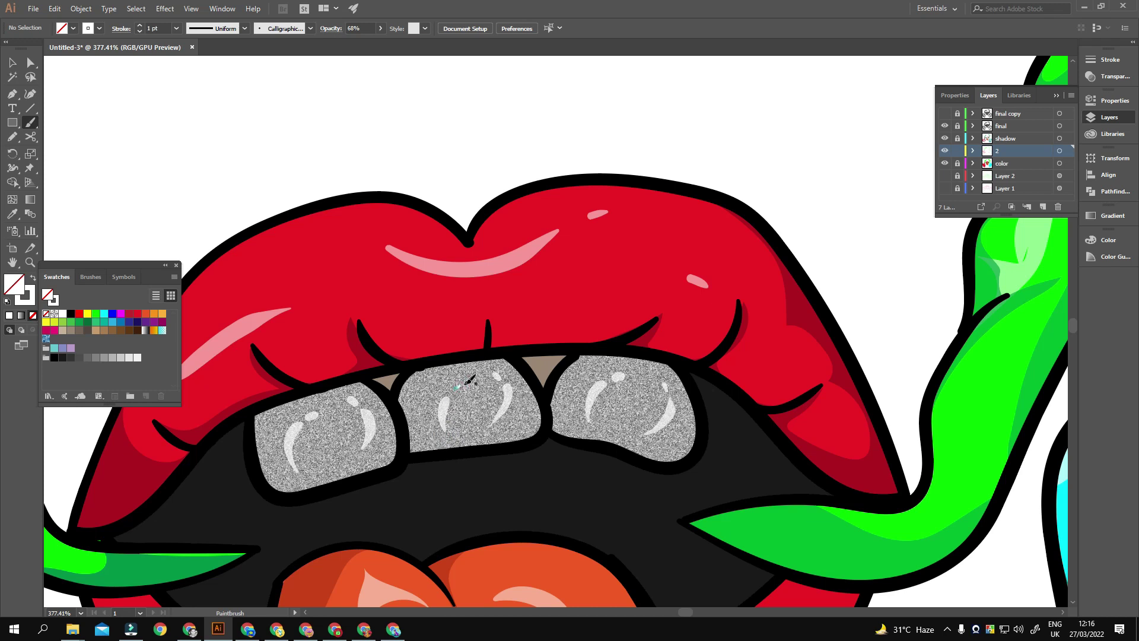
{"action": "scroll", "coordinate": [470, 379], "scroll_direction": "down", "scroll_amount": 3, "text": "alt"}
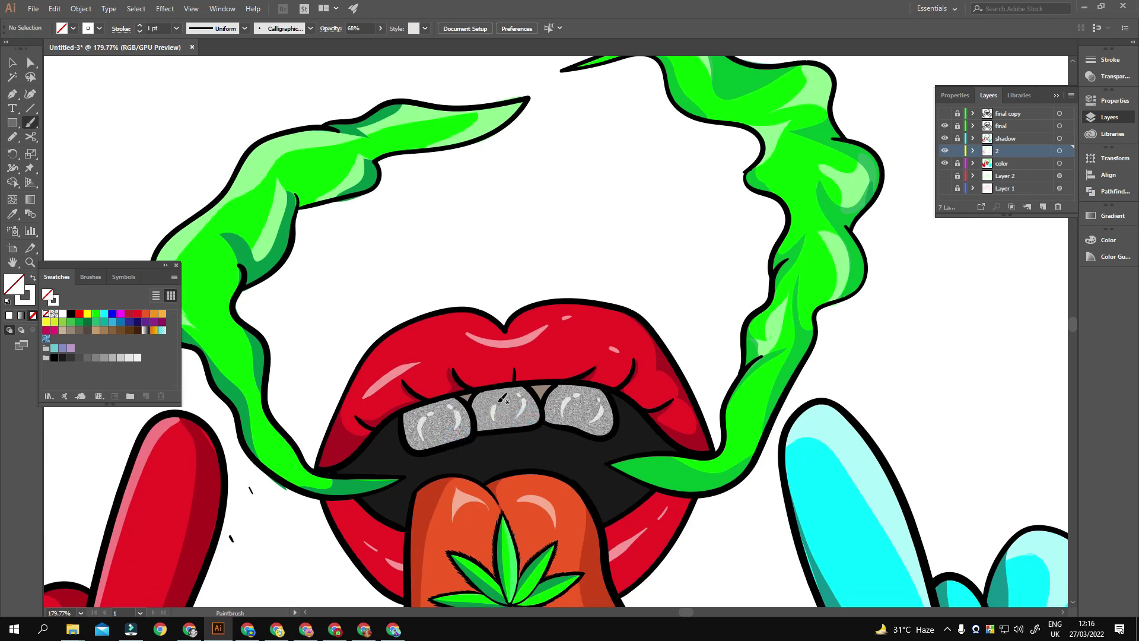
Draw a filled shape along the left tooth's left edge
{"action": "scroll", "coordinate": [545, 415], "scroll_direction": "down", "scroll_amount": 3, "text": "alt"}
{"action": "scroll", "coordinate": [593, 451], "scroll_direction": "up", "scroll_amount": 6, "text": "alt"}
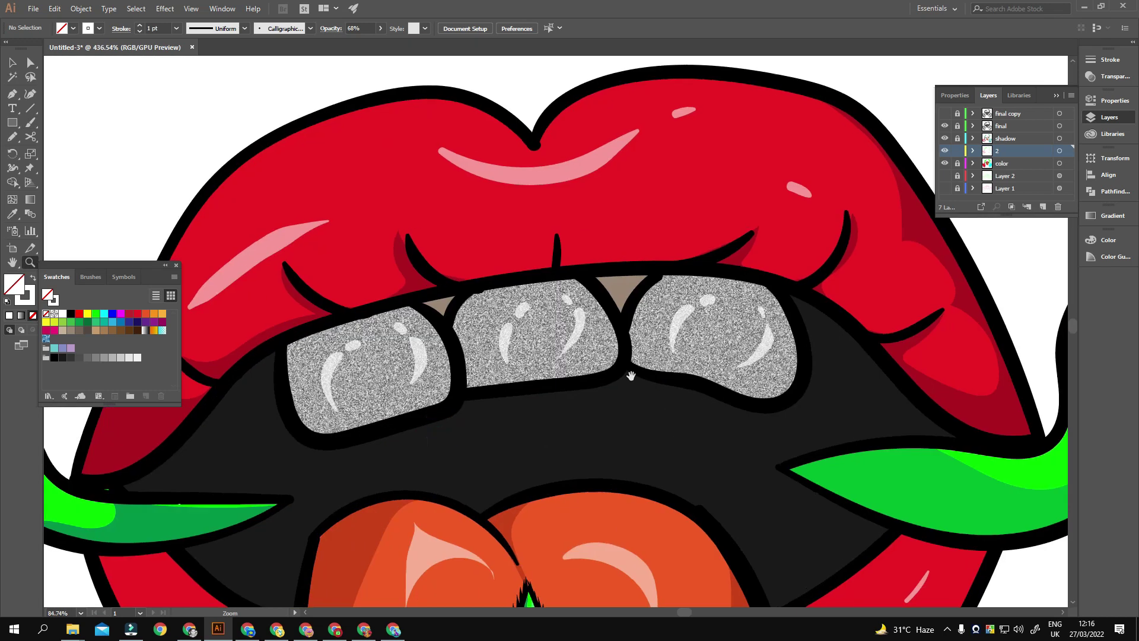
{"action": "scroll", "coordinate": [611, 472], "scroll_direction": "down", "scroll_amount": 1, "text": "alt"}
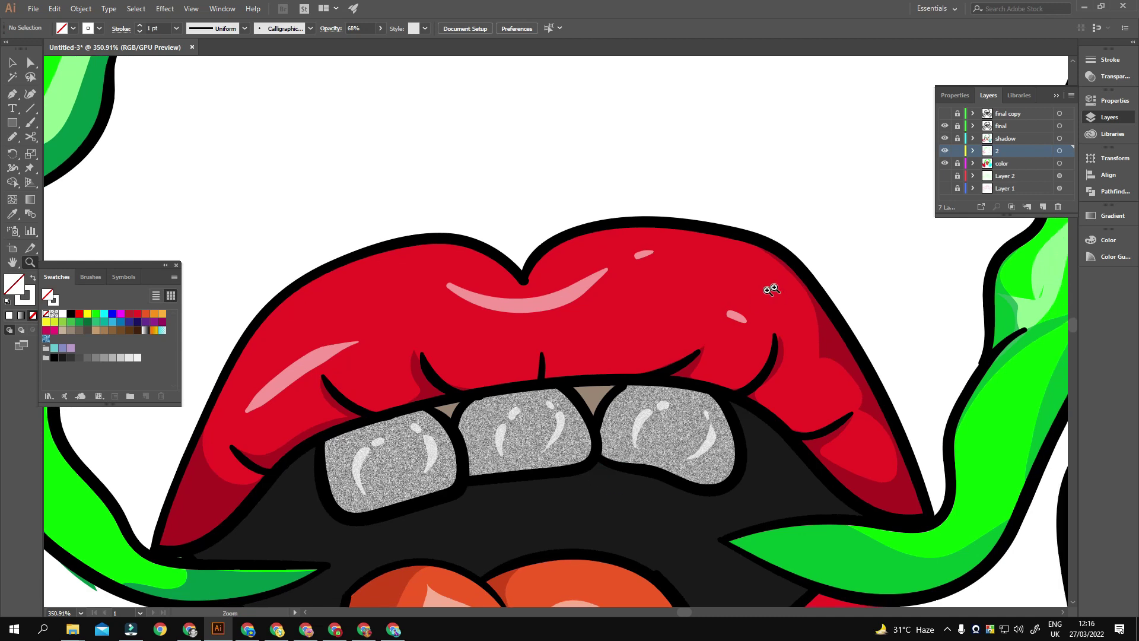
{"action": "key", "text": "n"}
{"action": "scroll", "coordinate": [427, 452], "scroll_direction": "down", "scroll_amount": 3}
{"action": "scroll", "coordinate": [396, 356], "scroll_direction": "down", "scroll_amount": 1}
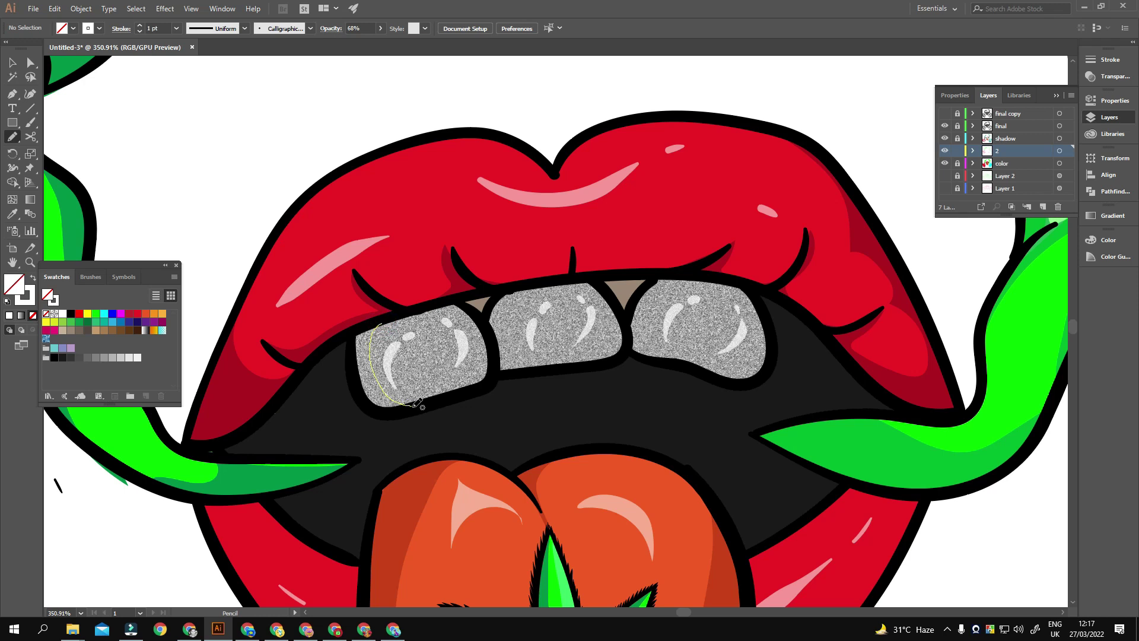
{"action": "left_click_drag", "start_coordinate": [368, 325], "coordinate": [370, 326]}
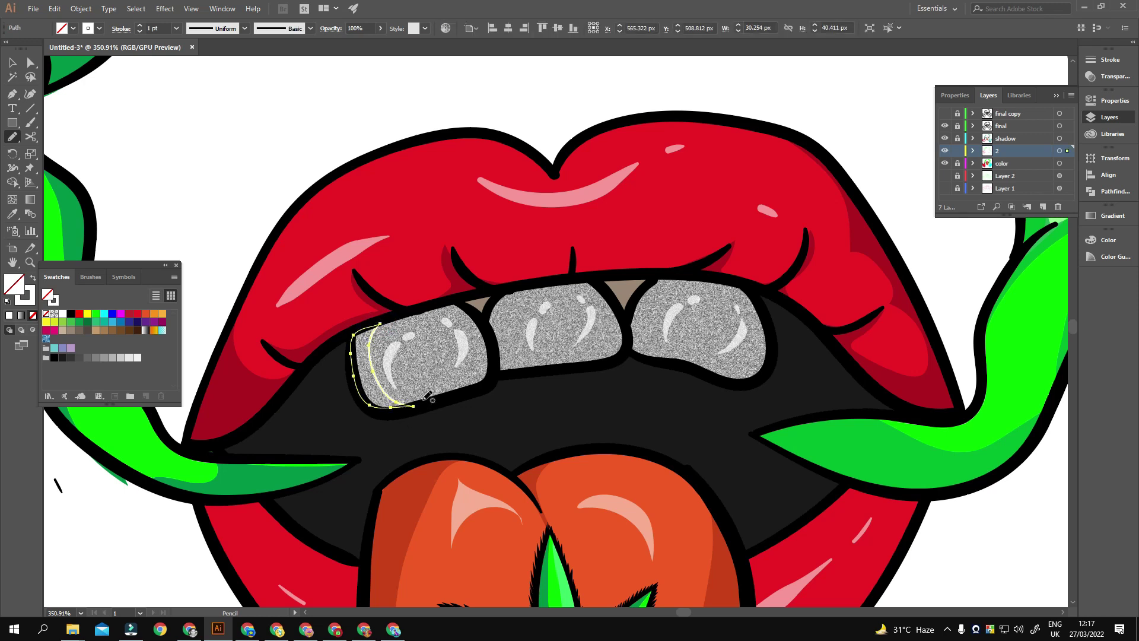
{"action": "key", "text": "shift+x"}
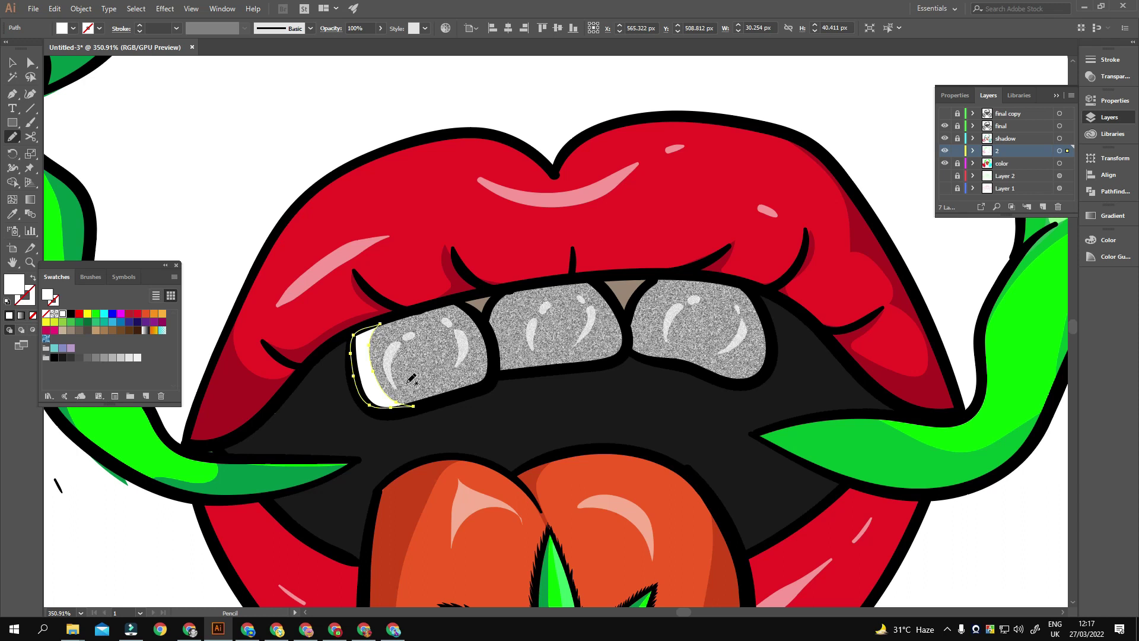
Sample tooth greys and set the edge shape's fill to grey #ADB2AD
{"action": "left_click", "coordinate": [12, 213]}
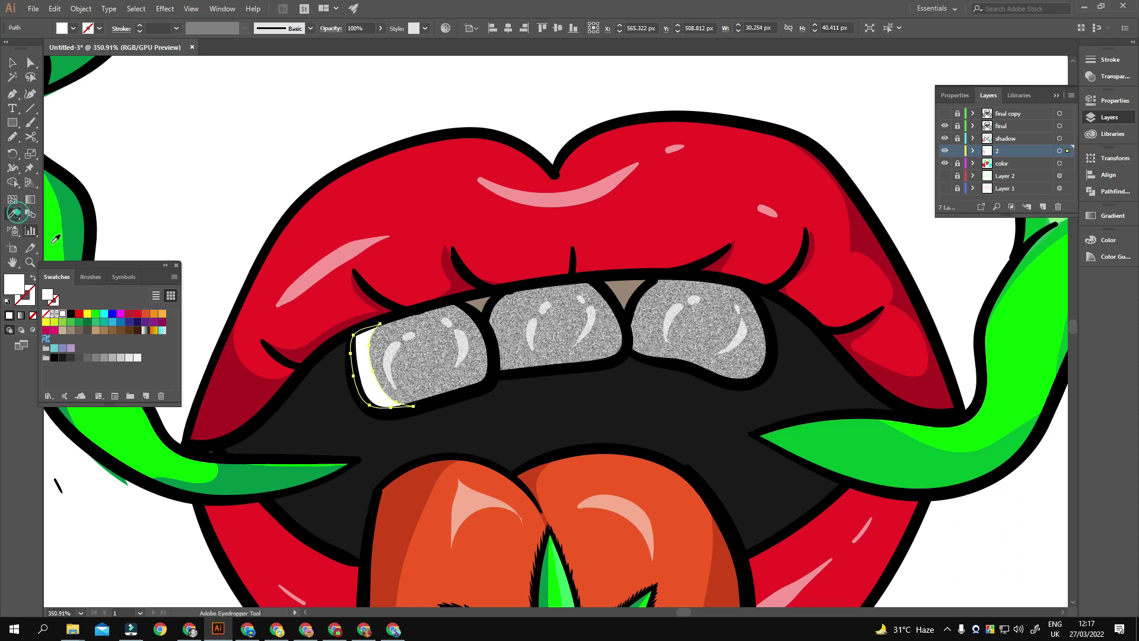
{"action": "left_click", "coordinate": [290, 379]}
{"action": "left_click", "coordinate": [332, 388]}
{"action": "left_click", "coordinate": [394, 326]}
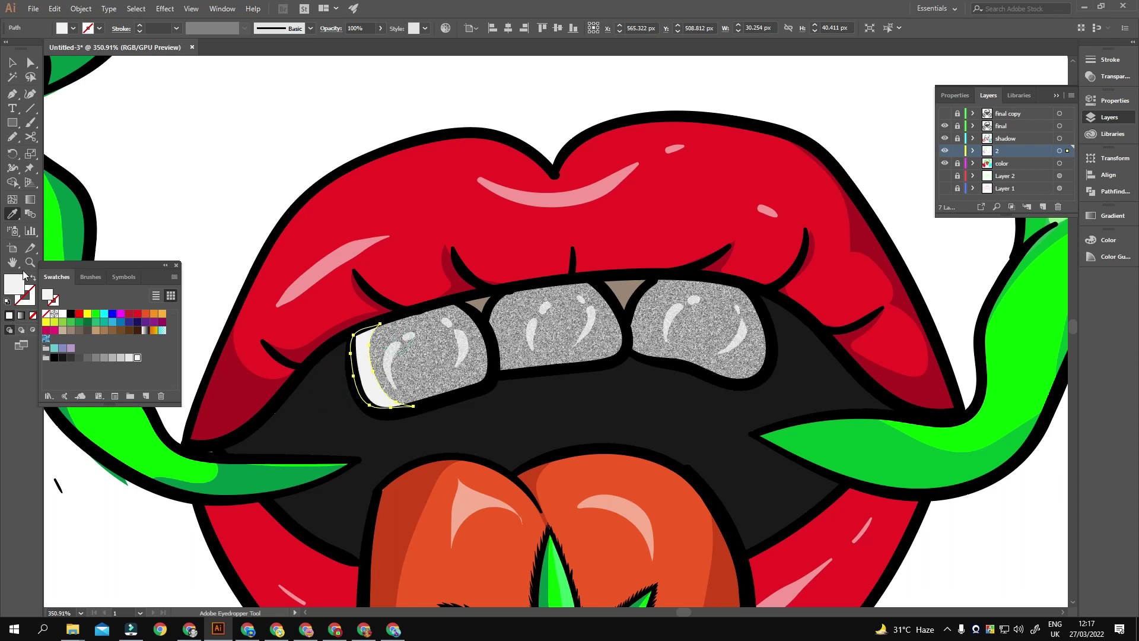
{"action": "double_click", "coordinate": [16, 282]}
{"action": "left_click_drag", "start_coordinate": [424, 291], "coordinate": [444, 279]}
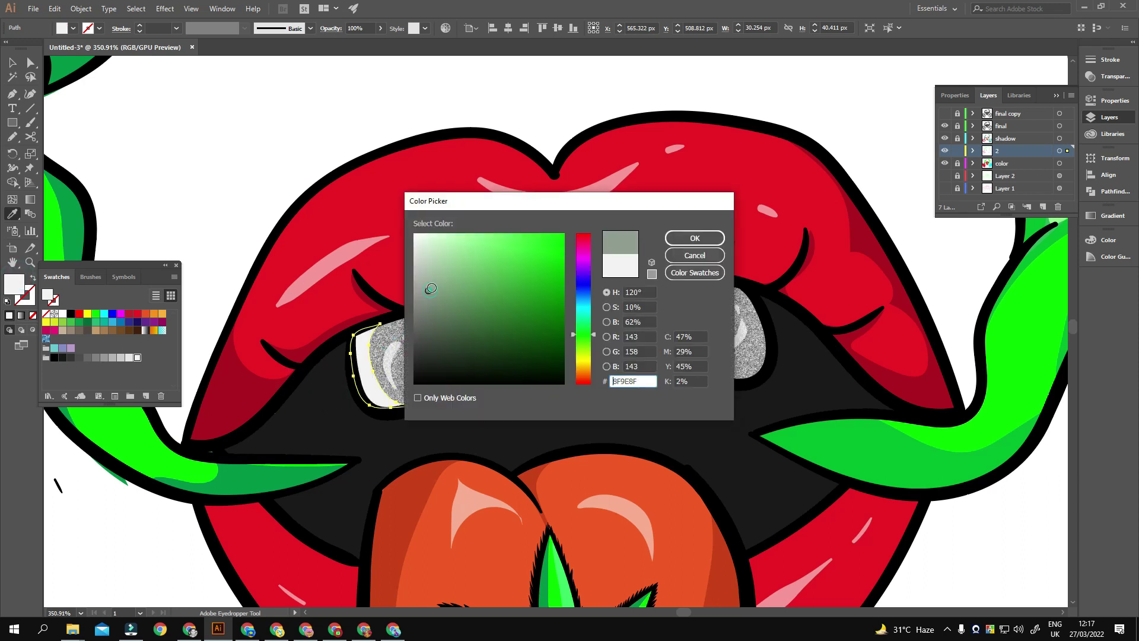
{"action": "left_click", "coordinate": [676, 239]}
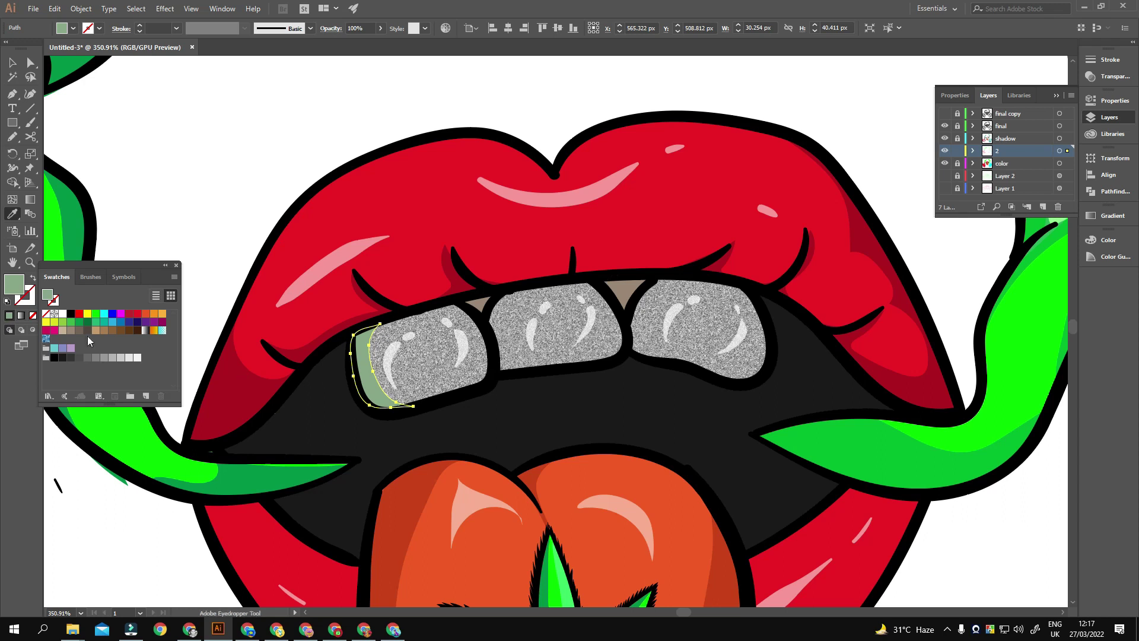
{"action": "double_click", "coordinate": [15, 285]}
{"action": "left_click_drag", "start_coordinate": [425, 287], "coordinate": [417, 279]}
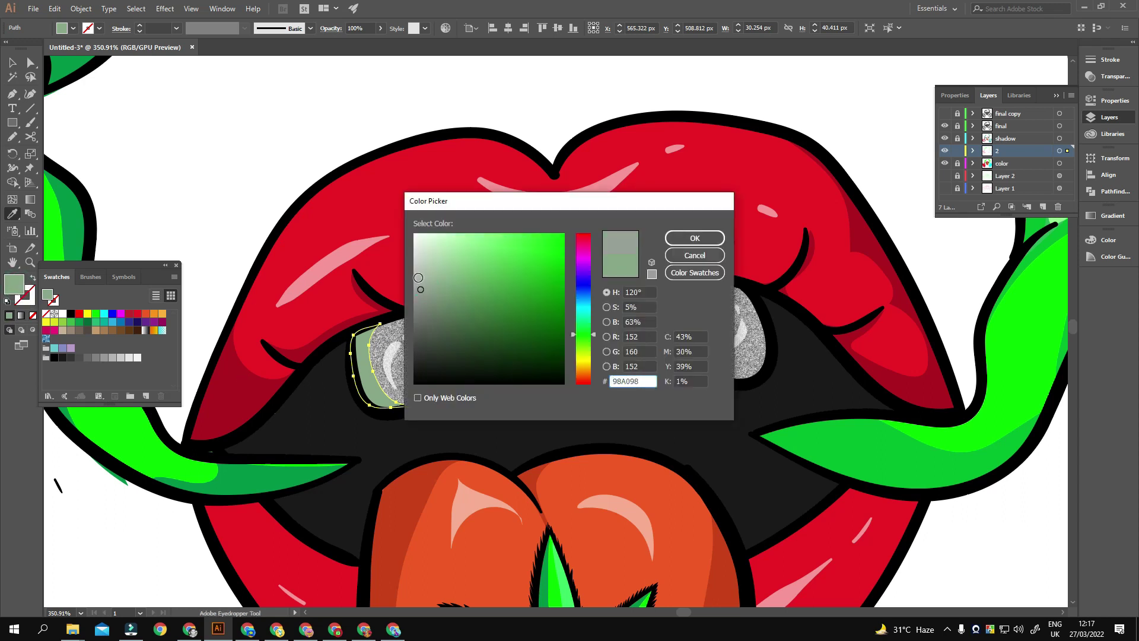
{"action": "left_click", "coordinate": [680, 239]}
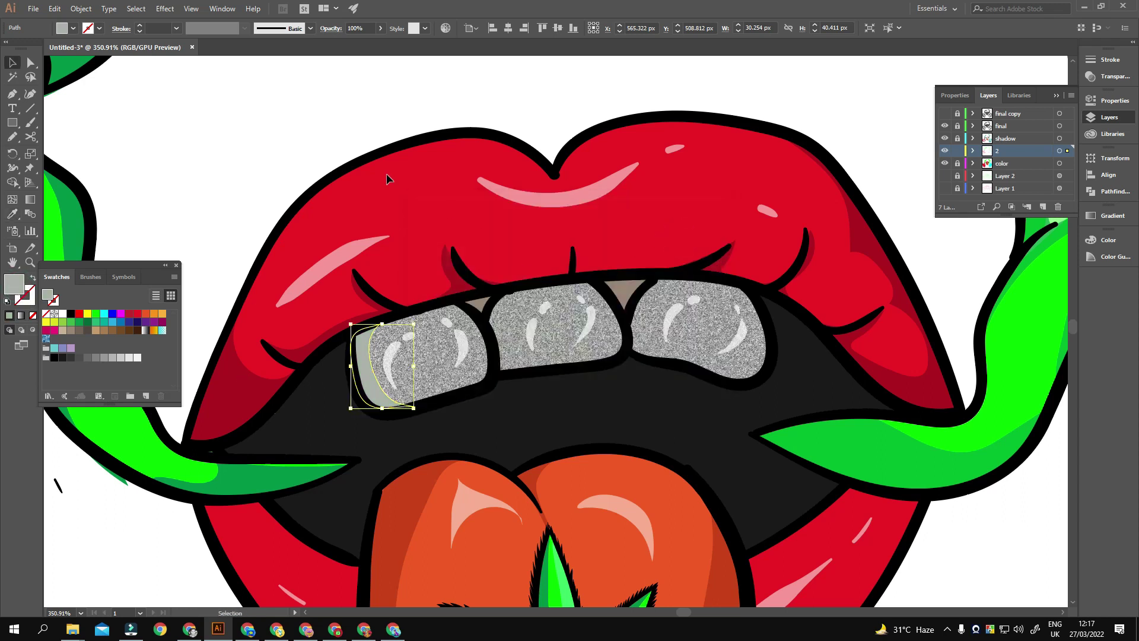
Darken the edge shape's fill to #757C75
{"action": "key", "text": "v"}
{"action": "left_click_drag", "start_coordinate": [337, 128], "coordinate": [360, 98]}
{"action": "double_click", "coordinate": [13, 283]}
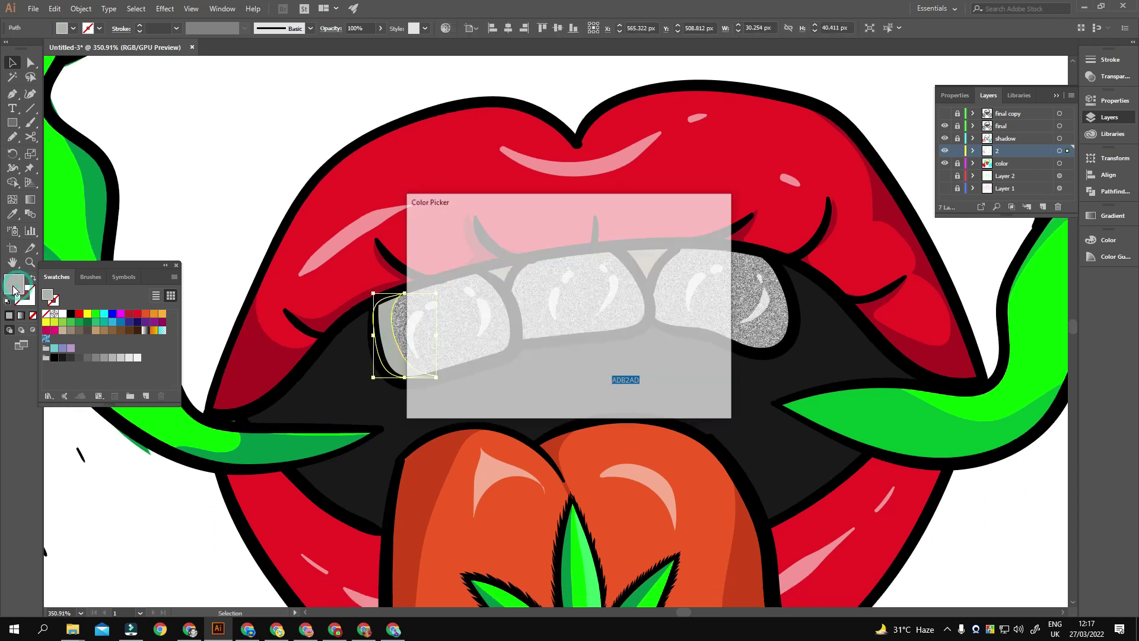
{"action": "left_click_drag", "start_coordinate": [418, 279], "coordinate": [423, 311]}
{"action": "left_click", "coordinate": [683, 240]}
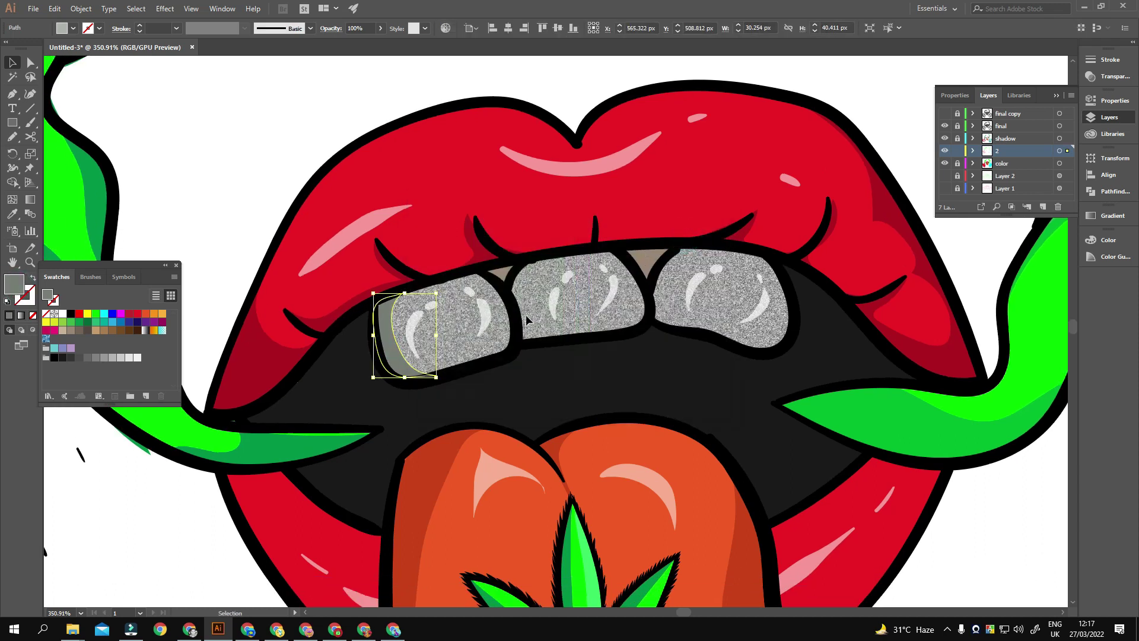
{"action": "scroll", "coordinate": [508, 410], "scroll_direction": "down", "scroll_amount": 3}
{"action": "scroll", "coordinate": [447, 399], "scroll_direction": "down", "scroll_amount": 3}
{"action": "scroll", "coordinate": [504, 412], "scroll_direction": "up", "scroll_amount": 5}
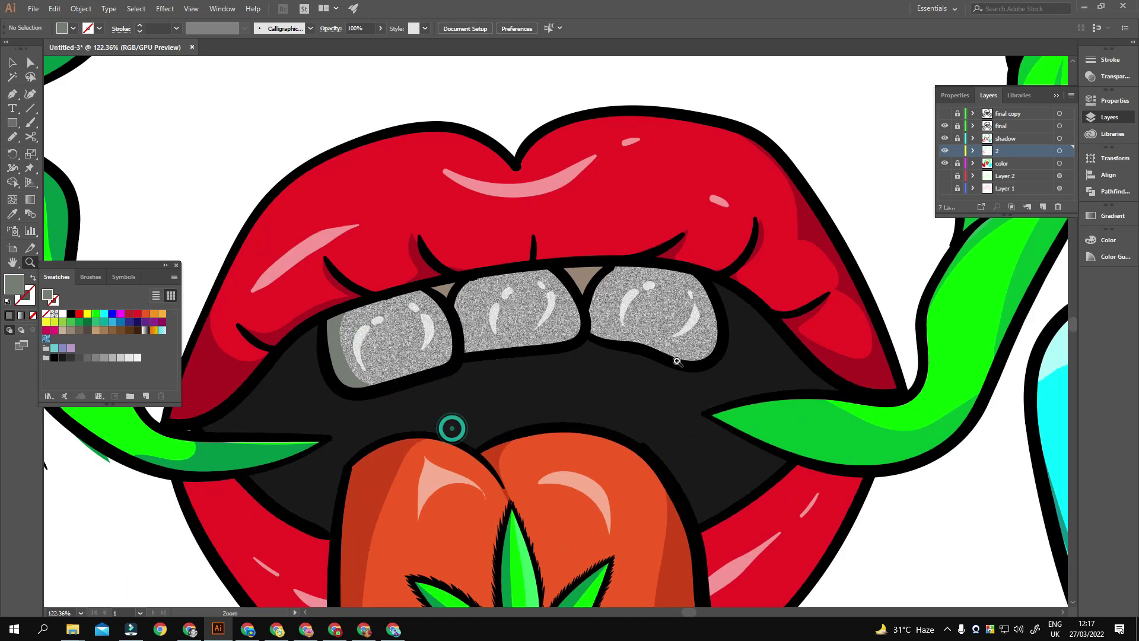
{"action": "scroll", "coordinate": [504, 412], "scroll_direction": "up", "scroll_amount": 3}
Trace a closed rim shape around the left tooth's edges
{"action": "scroll", "coordinate": [504, 412], "scroll_direction": "up", "scroll_amount": 2}
{"action": "key", "text": "n"}
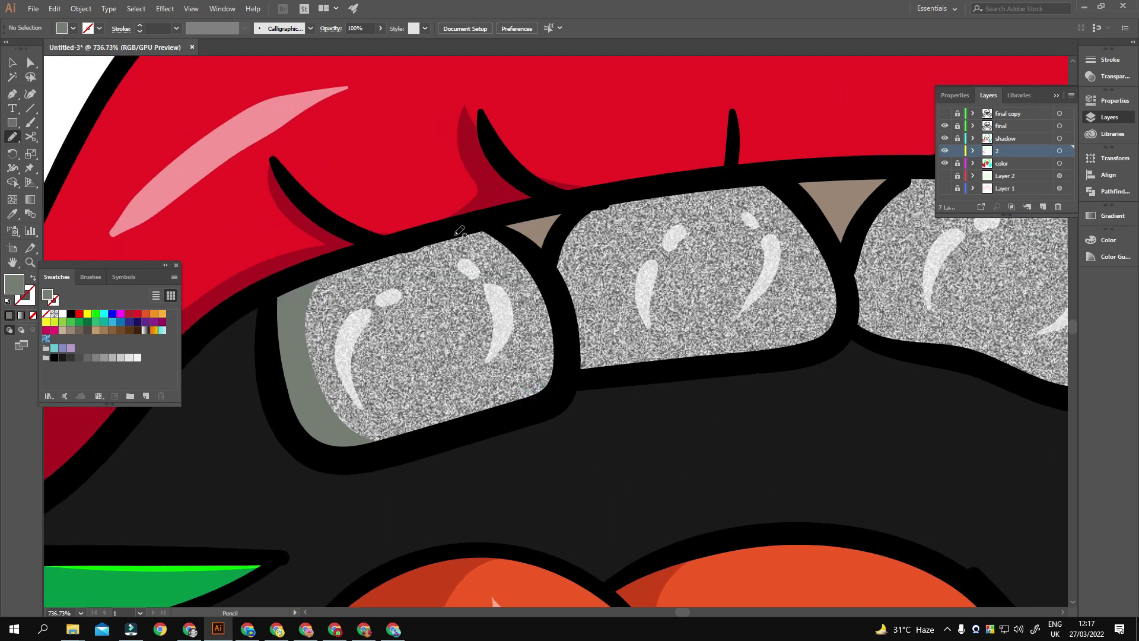
{"action": "left_click_drag", "start_coordinate": [410, 245], "coordinate": [412, 248]}
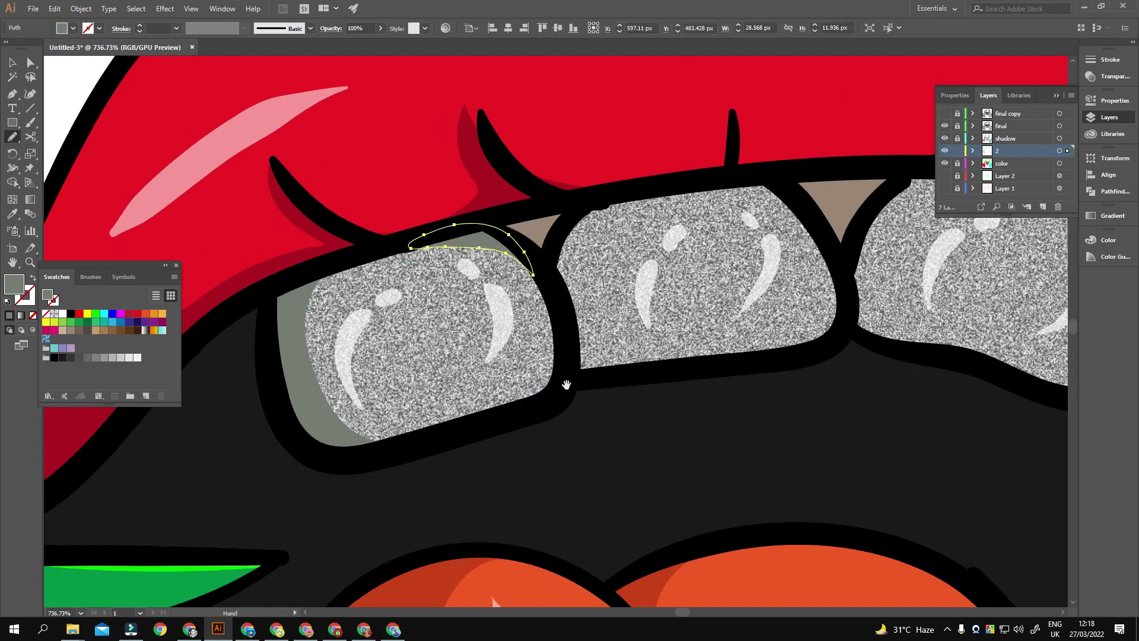
{"action": "left_click_drag", "start_coordinate": [612, 235], "coordinate": [586, 343]}
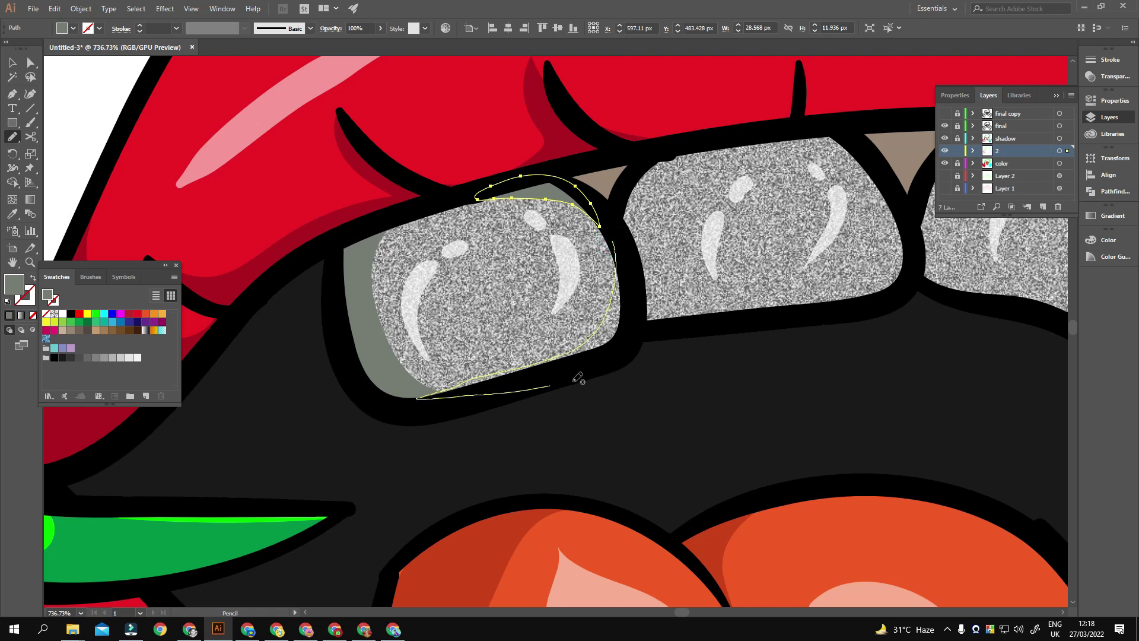
{"action": "left_click_drag", "start_coordinate": [632, 265], "coordinate": [624, 255]}
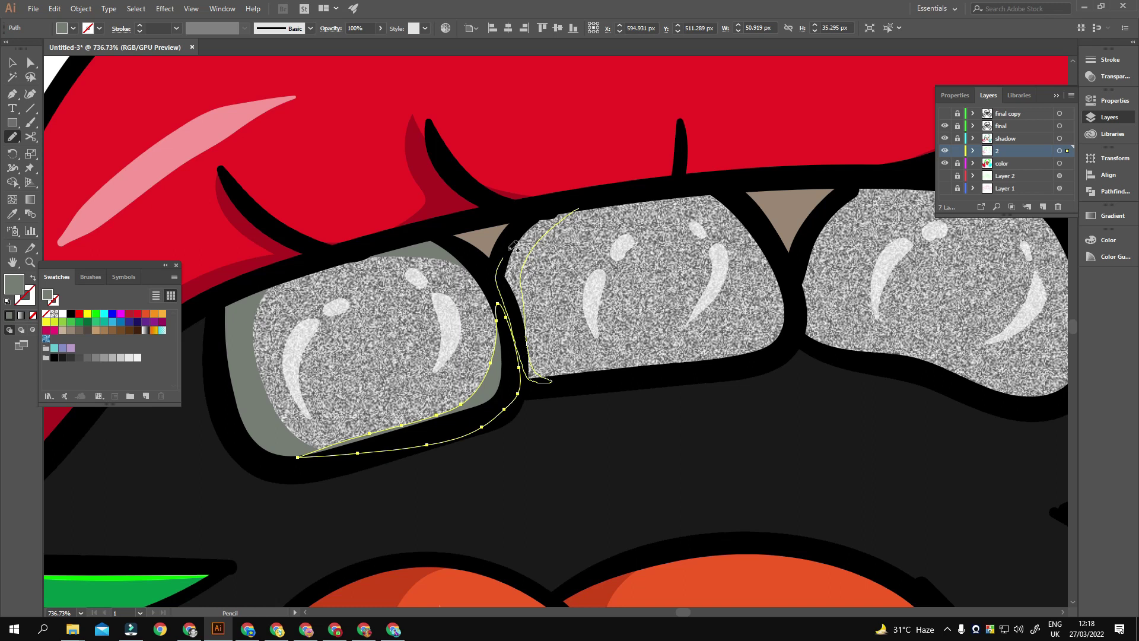
{"action": "left_click_drag", "start_coordinate": [585, 204], "coordinate": [685, 296]}
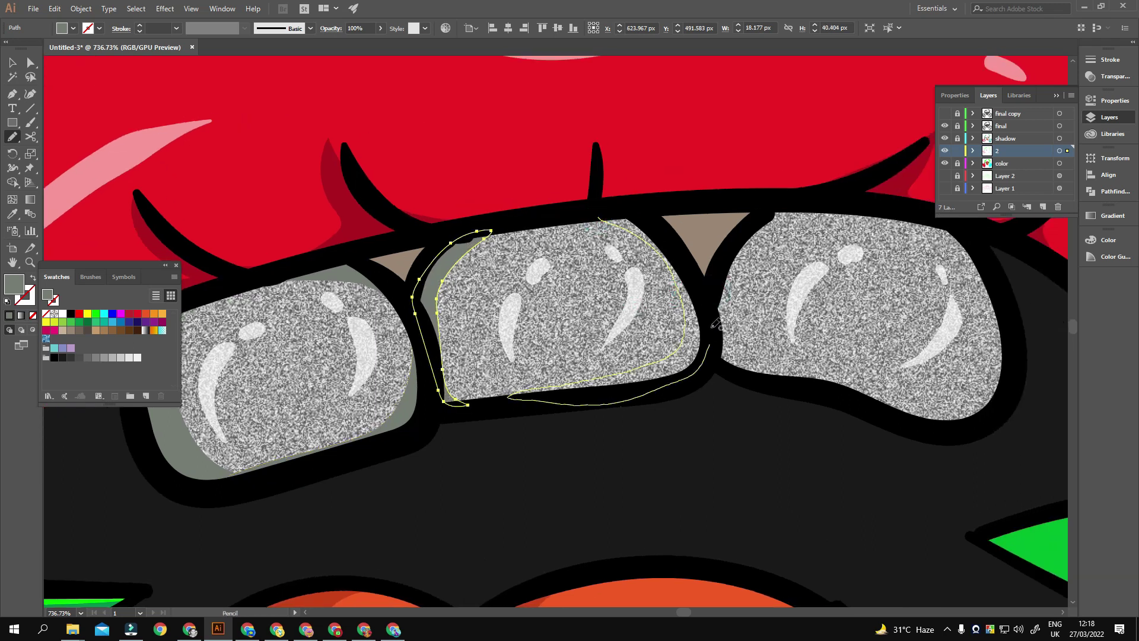
Trace and close the rim shape around the middle tooth
{"action": "left_click_drag", "start_coordinate": [627, 207], "coordinate": [617, 274]}
{"action": "scroll", "coordinate": [594, 296], "scroll_direction": "right", "scroll_amount": 3}
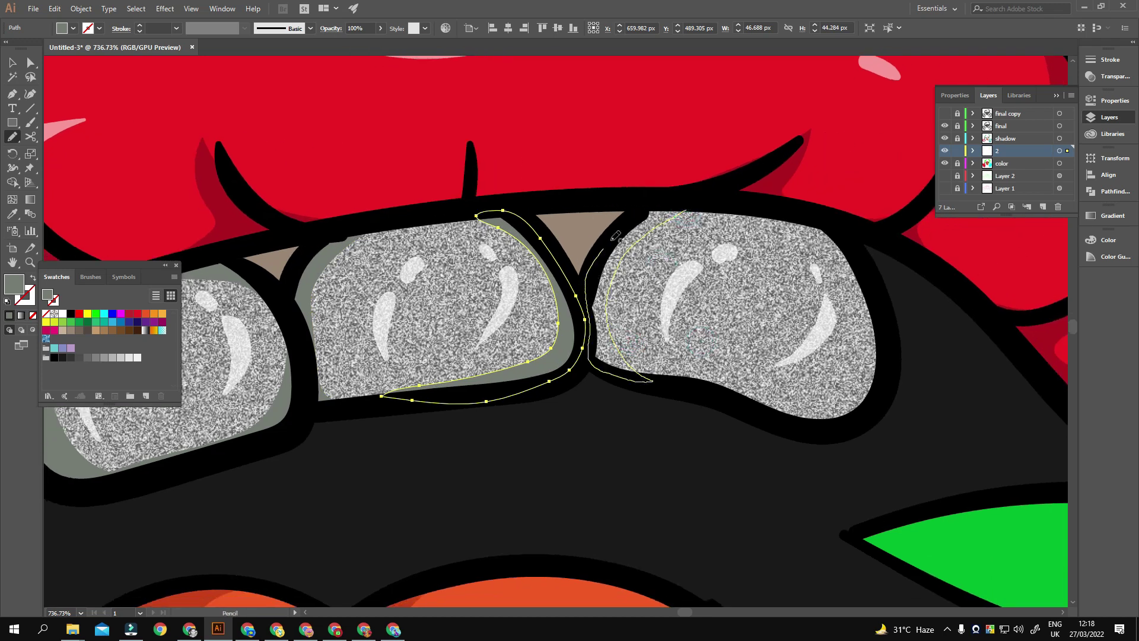
{"action": "left_click_drag", "start_coordinate": [691, 207], "coordinate": [688, 209]}
{"action": "scroll", "coordinate": [751, 203], "scroll_direction": "right", "scroll_amount": 3}
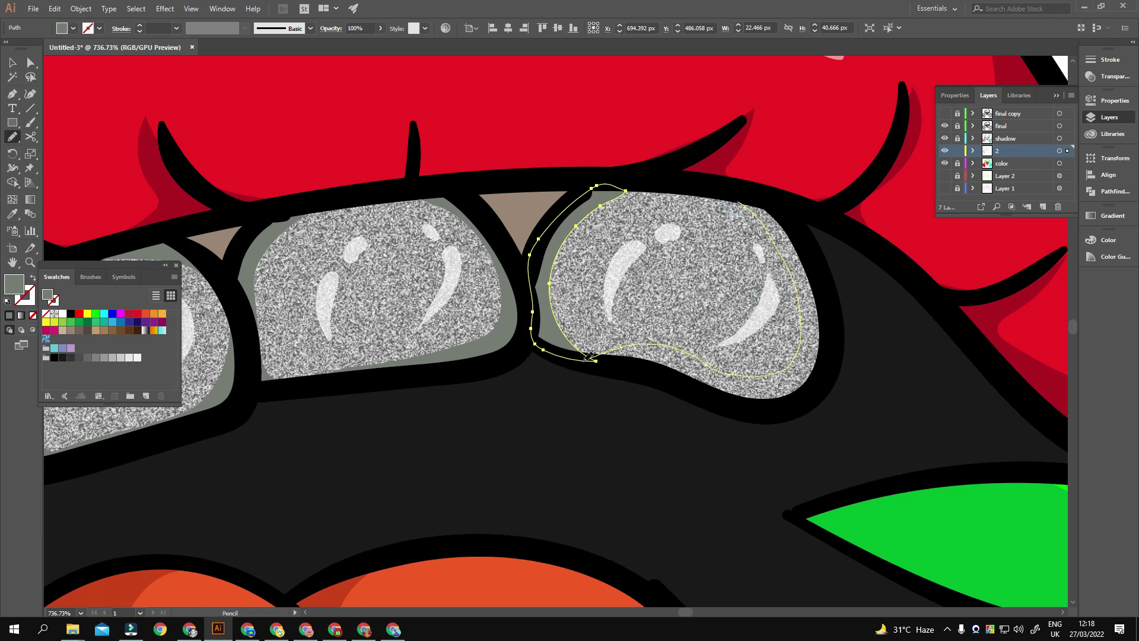
Trace the right tooth's rim, then deselect everything to review the mouth
{"action": "left_click_drag", "start_coordinate": [589, 355], "coordinate": [736, 194]}
{"action": "scroll", "coordinate": [766, 408], "scroll_direction": "up", "scroll_amount": 1}
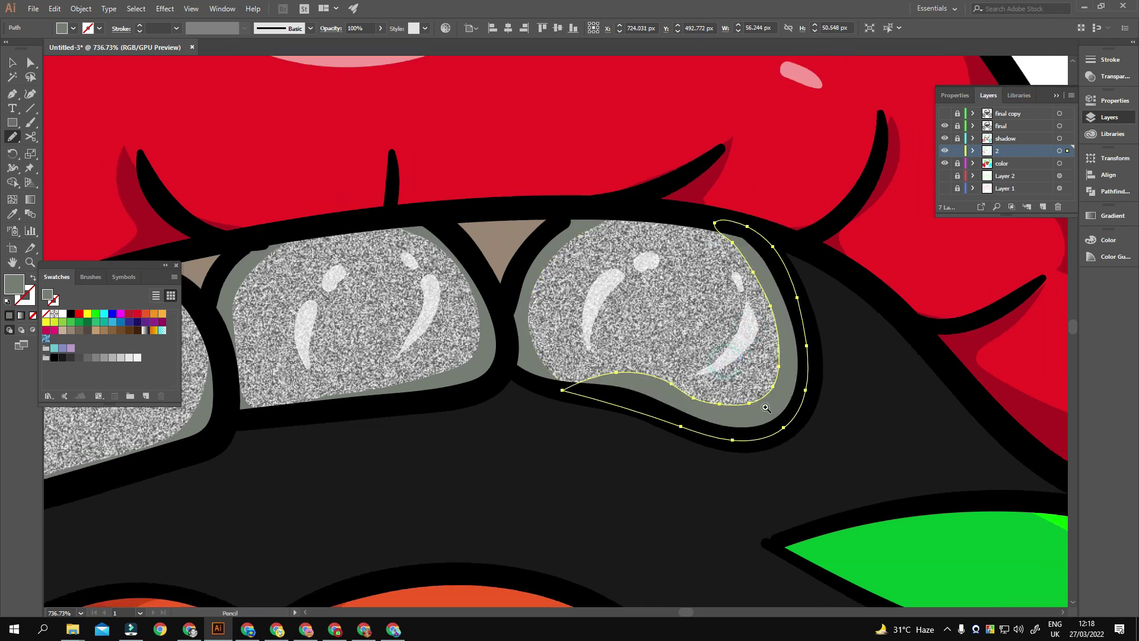
{"action": "scroll", "coordinate": [766, 408], "scroll_direction": "down", "scroll_amount": 5}
{"action": "key", "text": "ctrl+shift+a"}
{"action": "scroll", "coordinate": [681, 165], "scroll_direction": "up", "scroll_amount": 2}
{"action": "scroll", "coordinate": [728, 343], "scroll_direction": "up", "scroll_amount": 2}
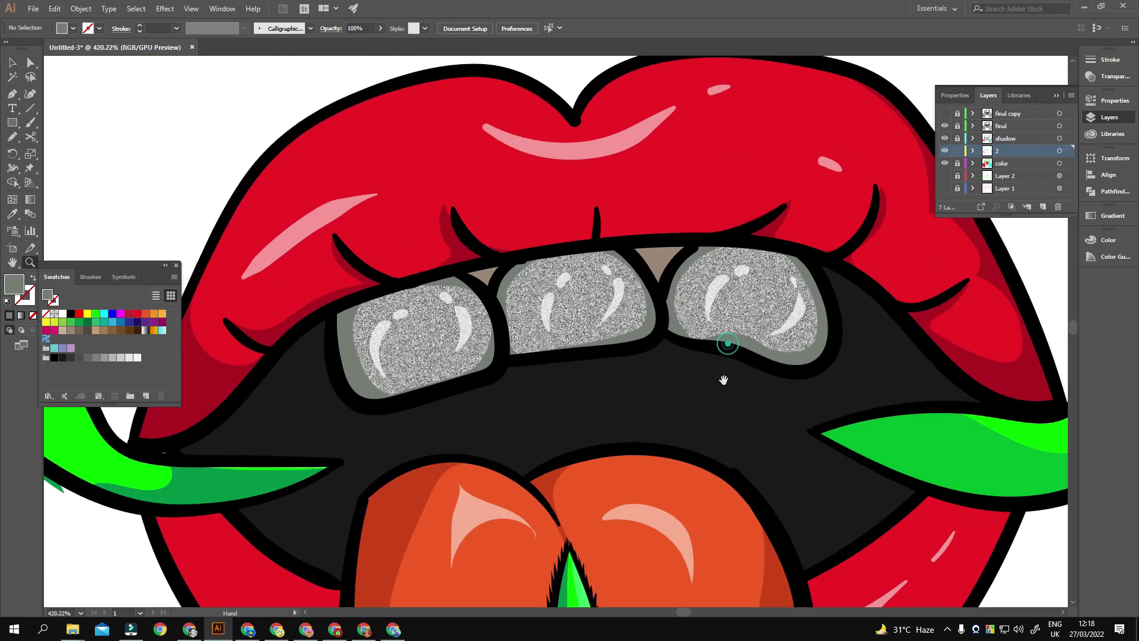
{"action": "scroll", "coordinate": [723, 380], "scroll_direction": "up", "scroll_amount": 1}
Recolour the rims of the right, middle and left teeth to neutral grey #848784
{"action": "key", "text": "v"}
{"action": "left_click", "coordinate": [682, 291]}
{"action": "left_click", "coordinate": [460, 244], "text": "shift"}
{"action": "left_click", "coordinate": [340, 337], "text": "shift"}
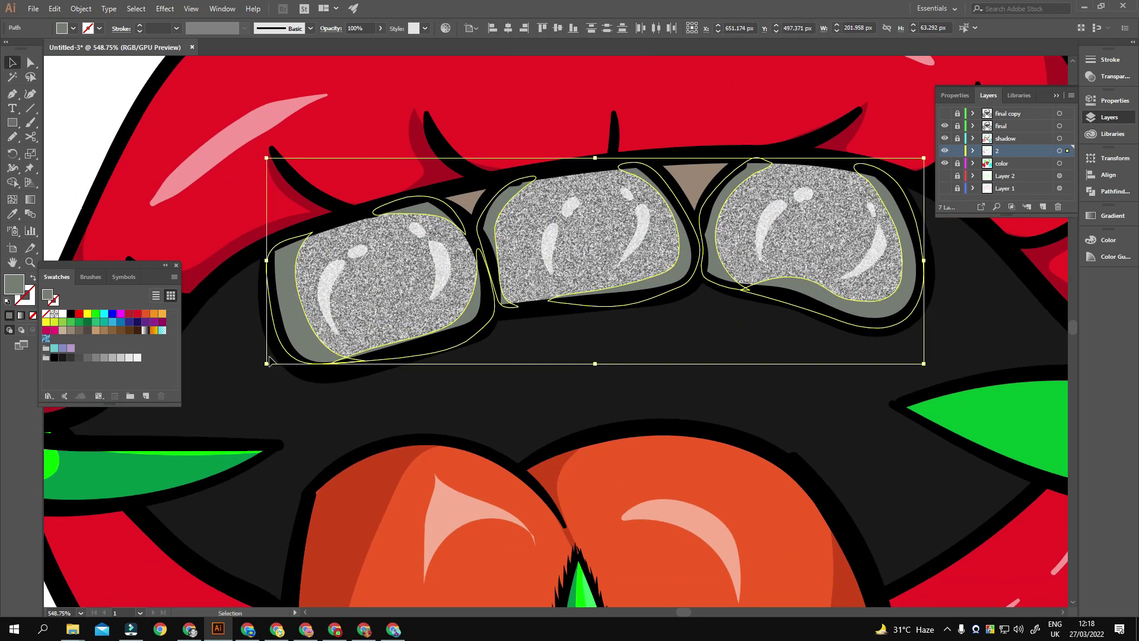
{"action": "double_click", "coordinate": [18, 290]}
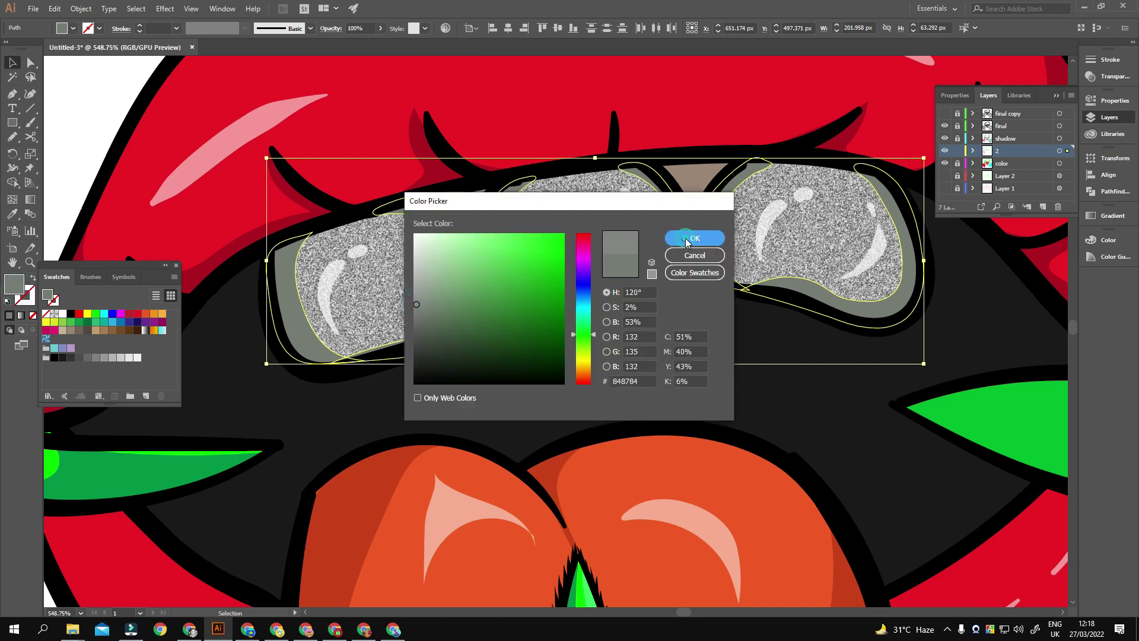
{"action": "left_click", "coordinate": [695, 238]}
Deselect and zoom around the teeth to check the new grey rims
{"action": "scroll", "coordinate": [555, 377], "scroll_direction": "down", "scroll_amount": 3}
{"action": "left_click", "coordinate": [629, 364]}
{"action": "key", "text": "z"}
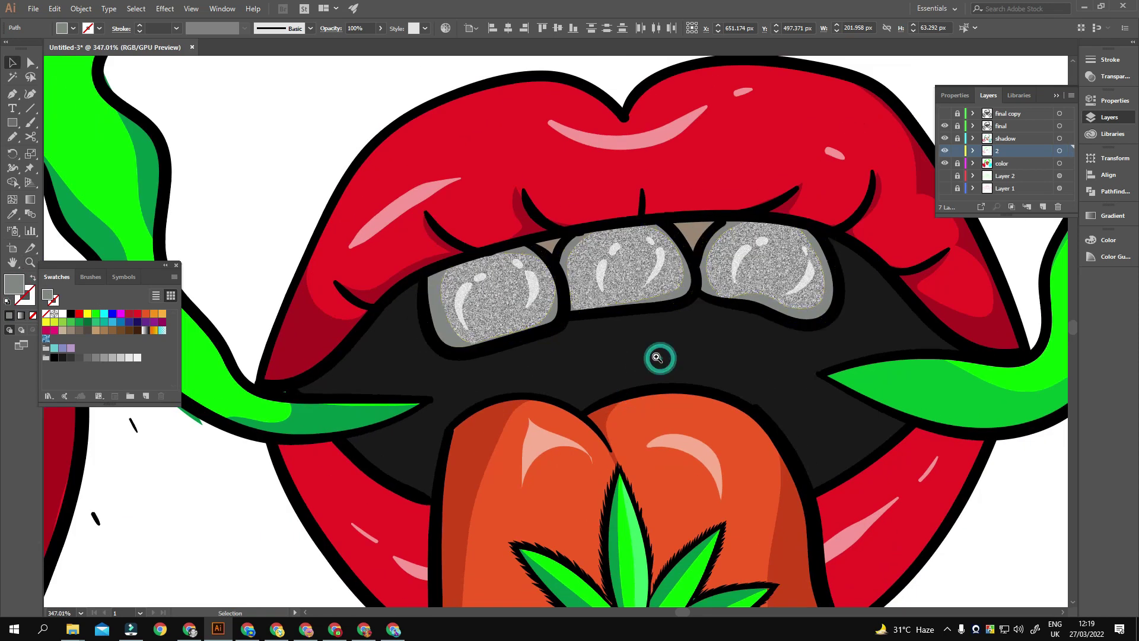
{"action": "scroll", "coordinate": [660, 356], "scroll_direction": "down", "scroll_amount": 5}
{"action": "scroll", "coordinate": [708, 344], "scroll_direction": "up", "scroll_amount": 5}
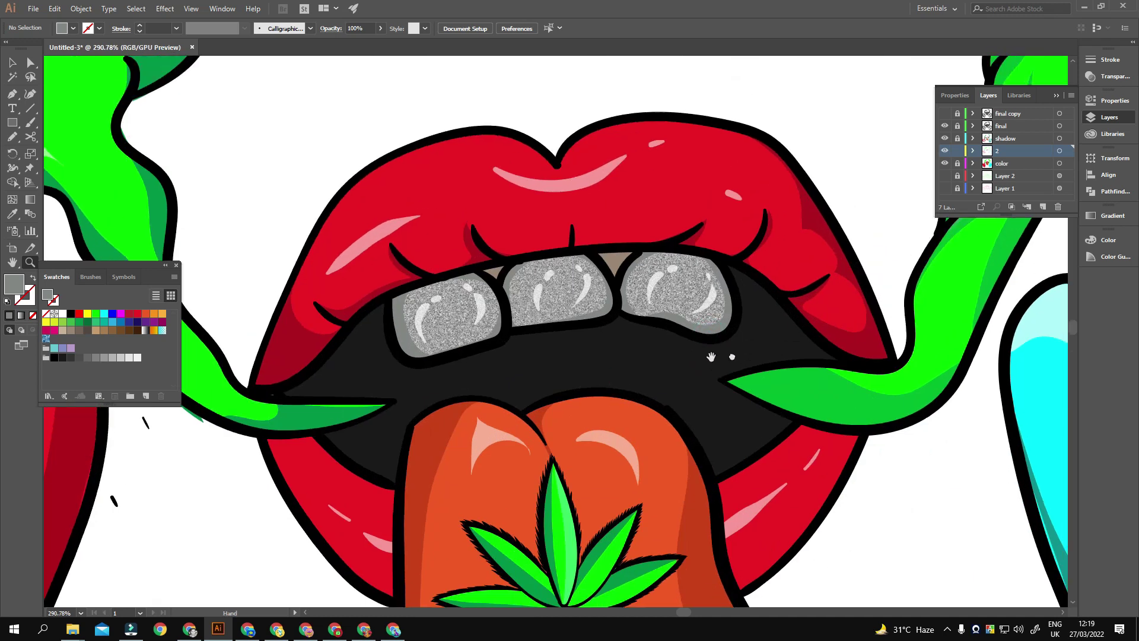
{"action": "scroll", "coordinate": [707, 344], "scroll_direction": "up", "scroll_amount": 3}
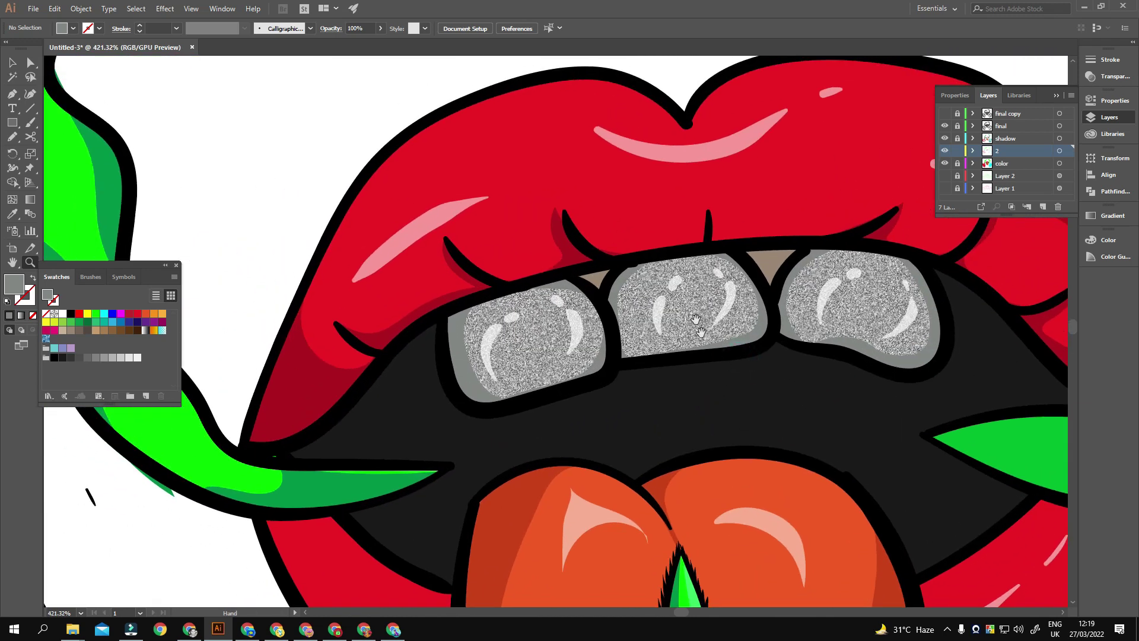
{"action": "scroll", "coordinate": [706, 355], "scroll_direction": "down", "scroll_amount": 3}
{"action": "key", "text": "v"}
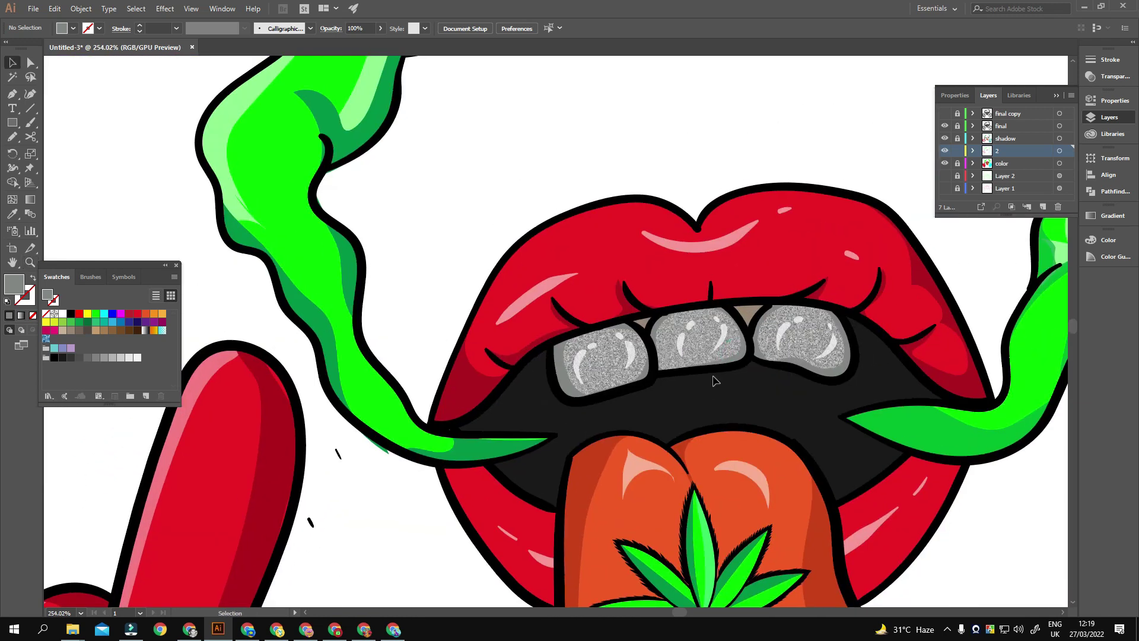
{"action": "scroll", "coordinate": [451, 194], "scroll_direction": "up", "scroll_amount": 2}
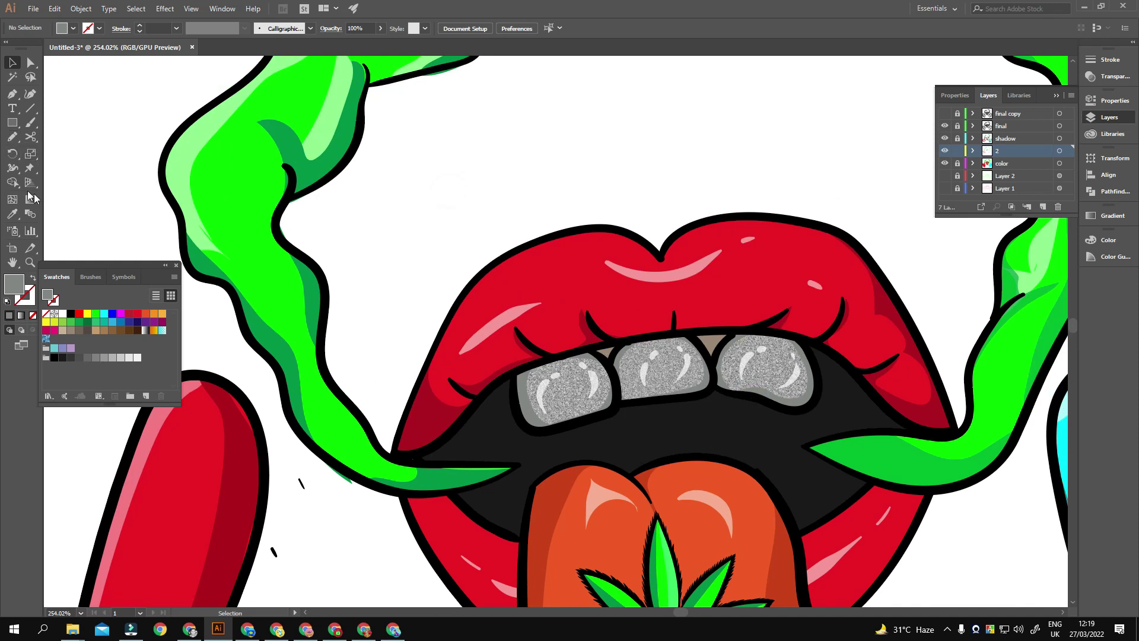
Draw a slim four-point Star above the lips, fill it white, and zoom out to the artboard
{"action": "left_click_drag", "start_coordinate": [12, 122], "coordinate": [67, 155]}
{"action": "left_click_drag", "start_coordinate": [12, 122], "coordinate": [63, 179]}
{"action": "mouse_move", "coordinate": [470, 154]}
{"action": "left_mouse_down"}
{"action": "mouse_move", "coordinate": [501, 198]}
{"action": "mouse_move", "coordinate": [499, 188]}
{"action": "mouse_move", "coordinate": [566, 172]}
{"action": "left_mouse_up"}
{"action": "key", "text": "Down"}
{"action": "key", "text": "Down"}
{"action": "key", "text": "Up"}
{"action": "key", "text": "super"}
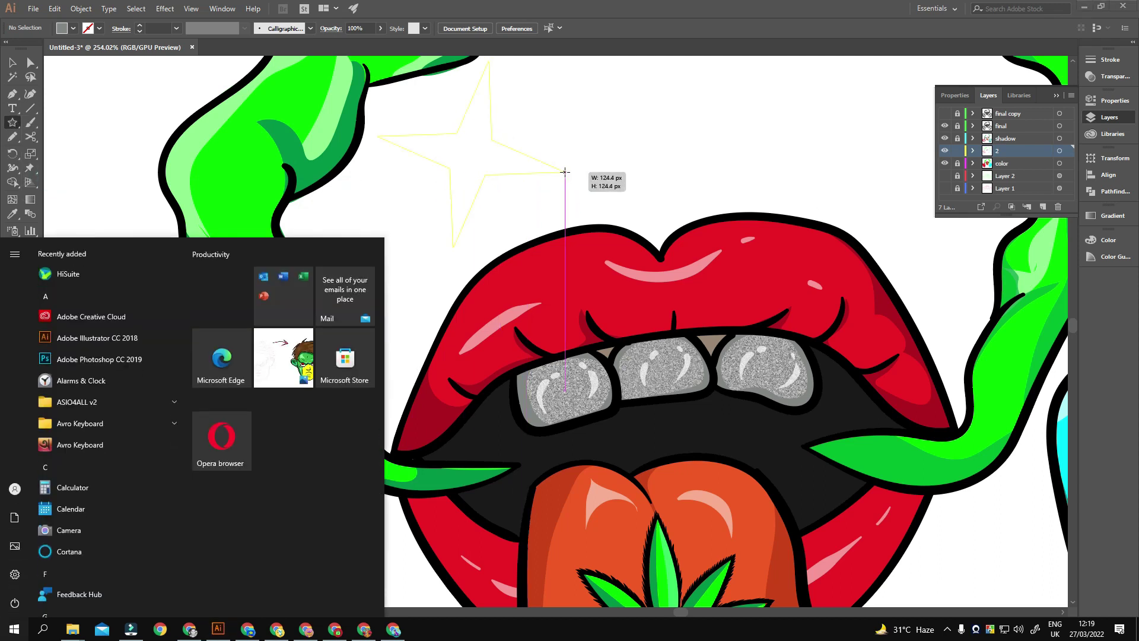
{"action": "key", "text": "super"}
{"action": "mouse_move", "coordinate": [564, 172]}
{"action": "left_mouse_down"}
{"action": "mouse_move", "coordinate": [527, 158]}
{"action": "mouse_move", "coordinate": [613, 149]}
{"action": "mouse_move", "coordinate": [549, 147]}
{"action": "left_mouse_up"}
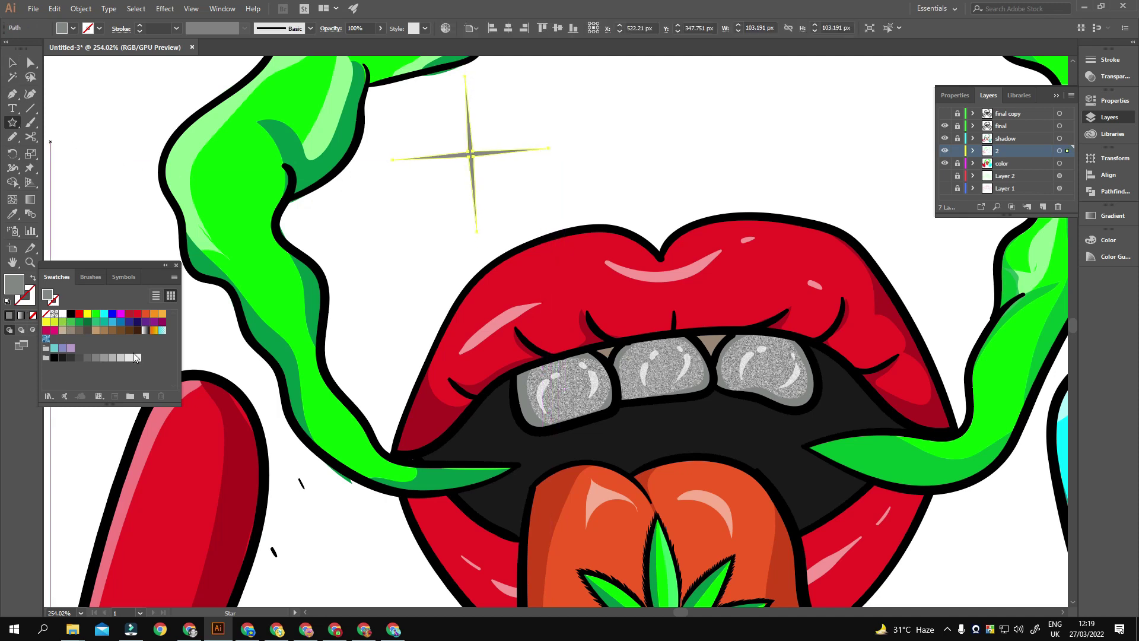
{"action": "left_click", "coordinate": [62, 314]}
{"action": "key", "text": "ctrl+0"}
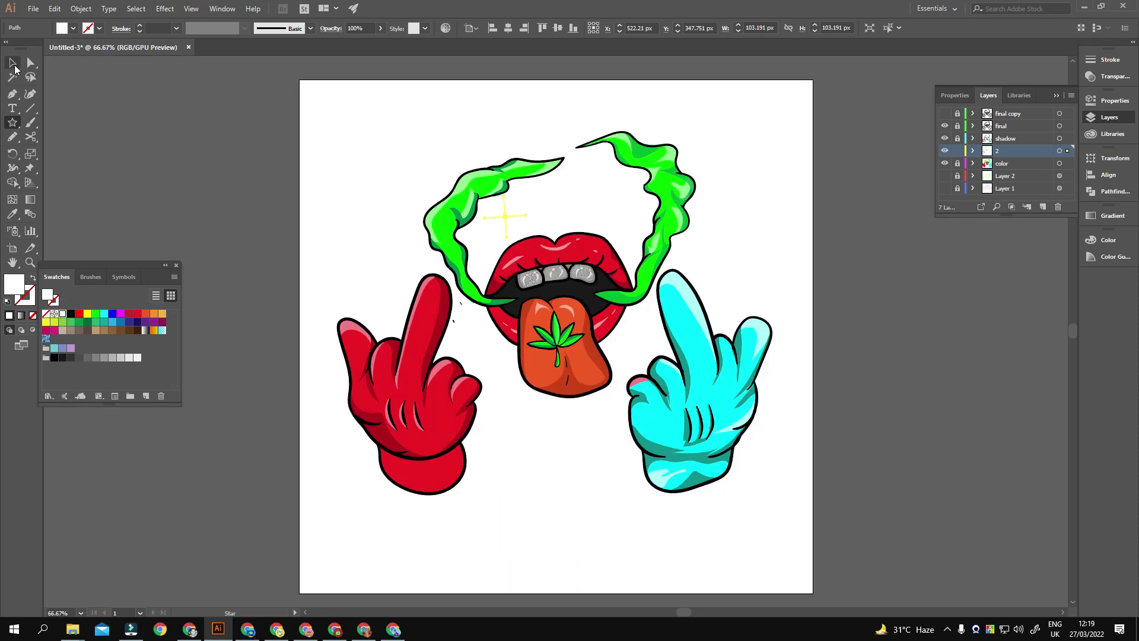
Move the small sparkle star down onto the upper lip
{"action": "left_click", "coordinate": [12, 62]}
{"action": "key", "text": "ctrl+plus"}
{"action": "key", "text": "ctrl+plus"}
{"action": "key", "text": "ctrl+plus"}
{"action": "left_click_drag", "start_coordinate": [467, 168], "coordinate": [596, 208]}
{"action": "key", "text": "ctrl+minus"}
{"action": "key", "text": "ctrl+minus"}
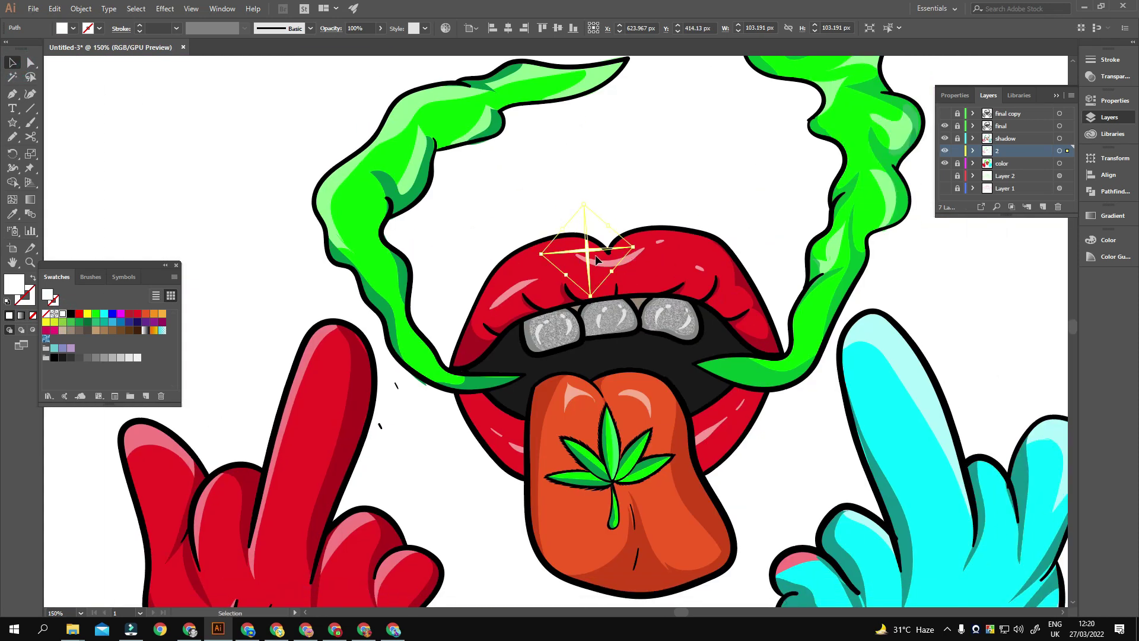
{"action": "key", "text": "ctrl+plus"}
{"action": "key", "text": "ctrl+plus"}
{"action": "key", "text": "ctrl+plus"}
{"action": "left_click_drag", "start_coordinate": [658, 255], "coordinate": [571, 275]}
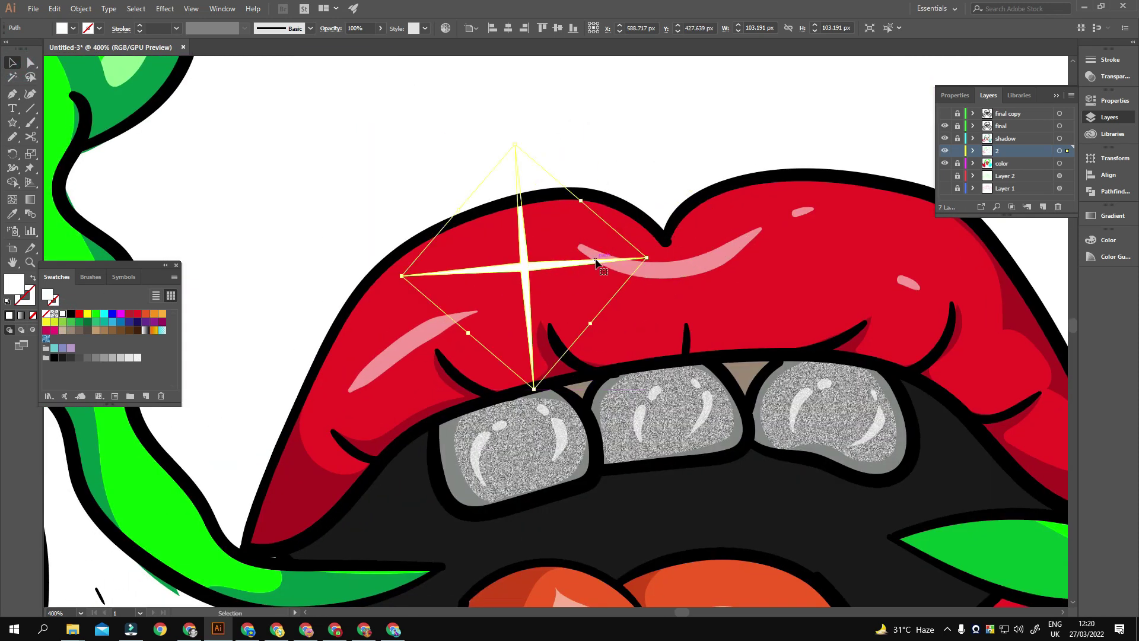
Draw a larger four-point star on the empty pasteboard beside the artwork
{"action": "key", "text": "ctrl+shift+a"}
{"action": "left_click", "coordinate": [12, 122]}
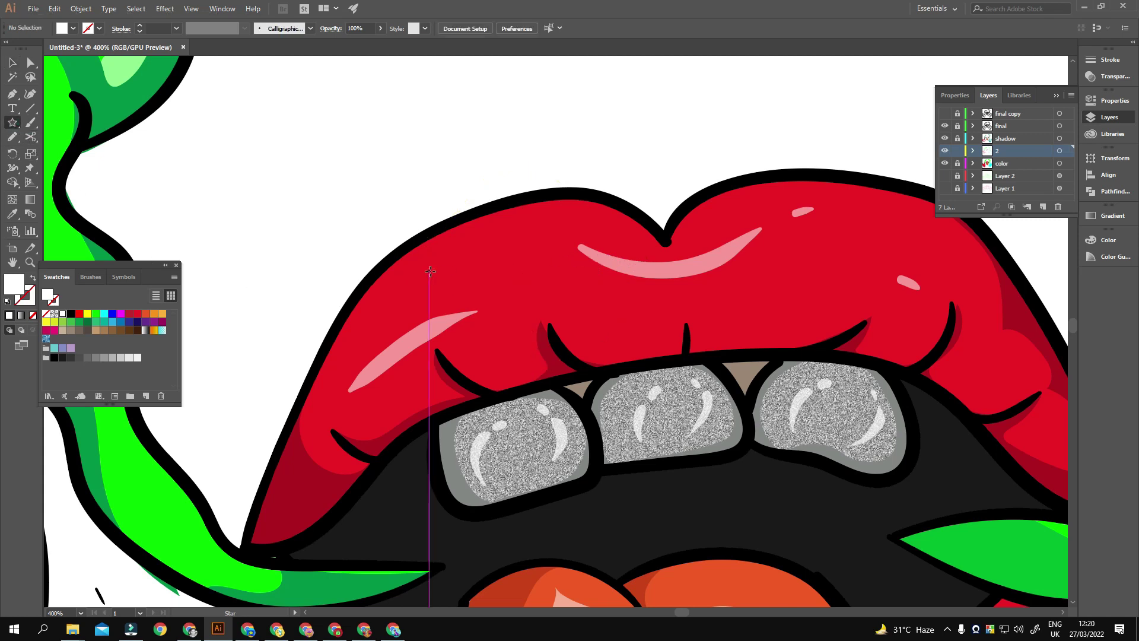
{"action": "key", "text": "ctrl+1"}
{"action": "scroll", "coordinate": [560, 253], "scroll_direction": "right", "scroll_amount": 5}
{"action": "key", "text": "ctrl+plus"}
{"action": "key", "text": "ctrl+plus"}
{"action": "key", "text": "ctrl+plus"}
{"action": "left_click_drag", "start_coordinate": [540, 252], "coordinate": [646, 252]}
{"action": "key", "text": "ctrl+equal"}
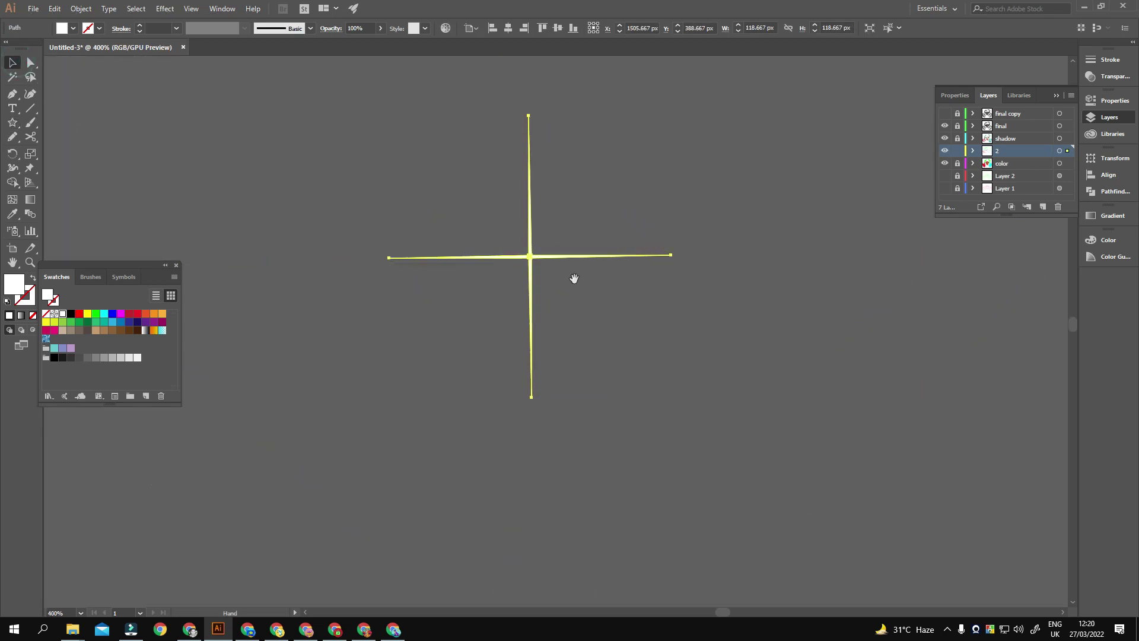
{"action": "left_click_drag", "start_coordinate": [574, 278], "coordinate": [546, 297]}
{"action": "left_click", "coordinate": [436, 265]}
Draw a small circle at the centre of the new sparkle star
{"action": "left_click_drag", "start_coordinate": [14, 125], "coordinate": [60, 151]}
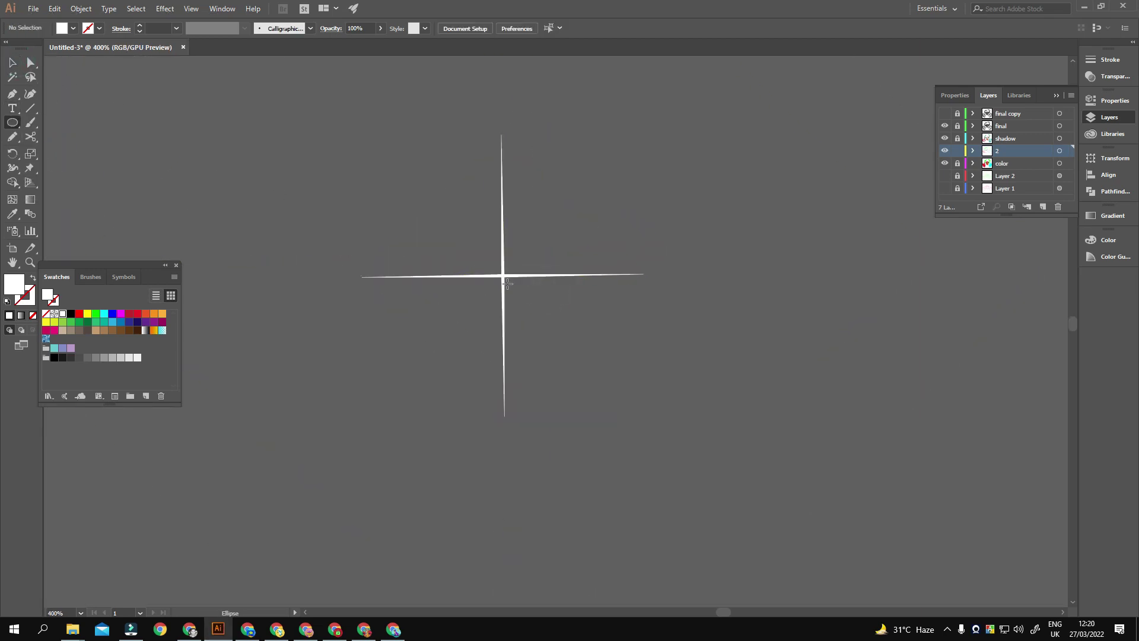
{"action": "key", "text": "ctrl+equal"}
{"action": "left_click_drag", "start_coordinate": [486, 252], "coordinate": [521, 296]}
{"action": "key", "text": "ctrl+z"}
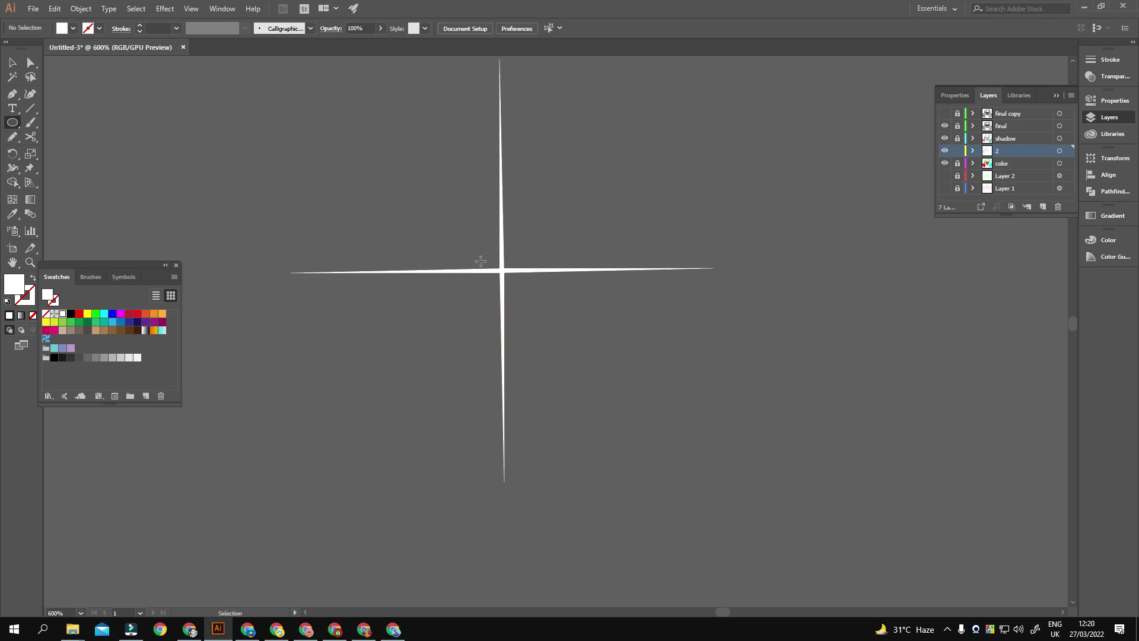
{"action": "left_click_drag", "start_coordinate": [480, 251], "coordinate": [522, 291]}
Apply a 5.8-pixel Gaussian Blur to the centre circle as a soft glow
{"action": "left_click", "coordinate": [14, 64]}
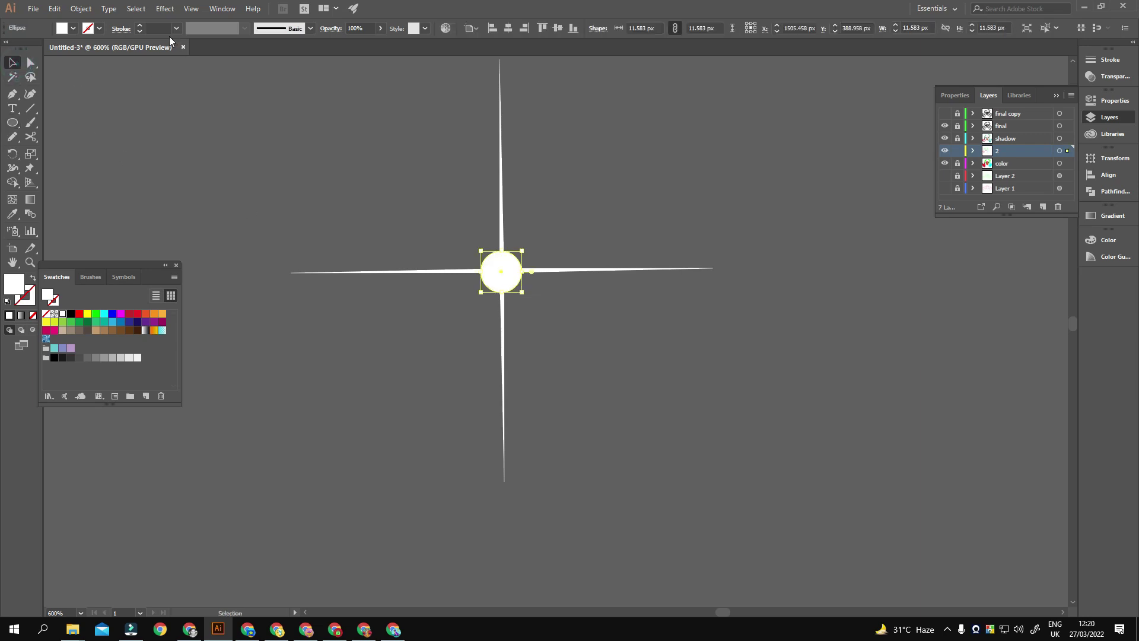
{"action": "left_click", "coordinate": [161, 9]}
{"action": "left_click", "coordinate": [332, 206]}
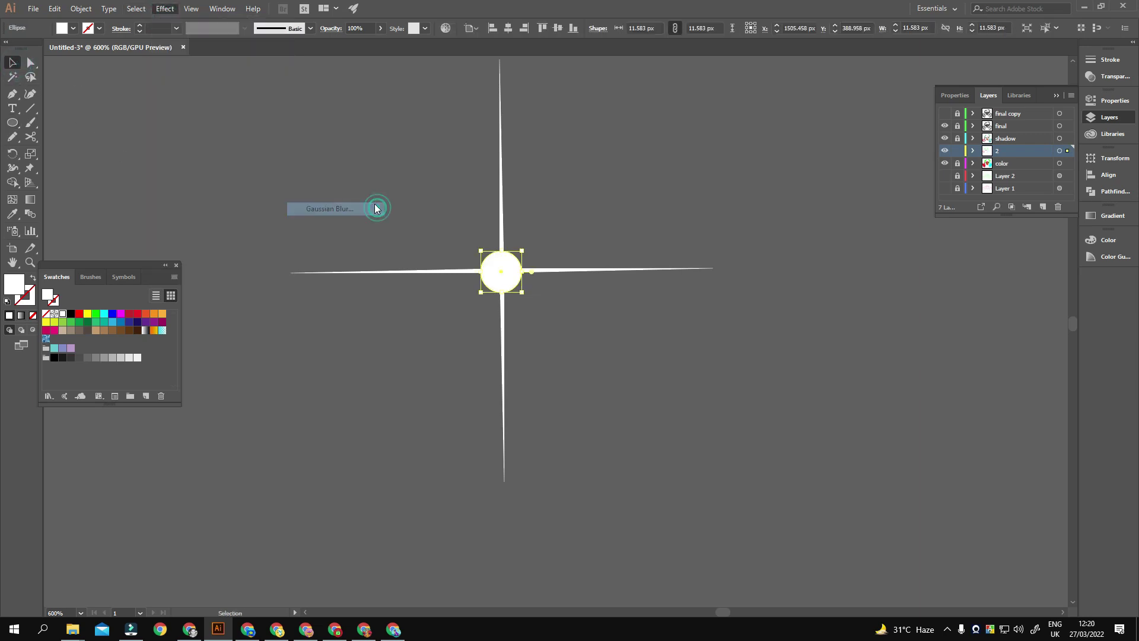
{"action": "left_click", "coordinate": [514, 325]}
{"action": "left_click_drag", "start_coordinate": [560, 271], "coordinate": [711, 167]}
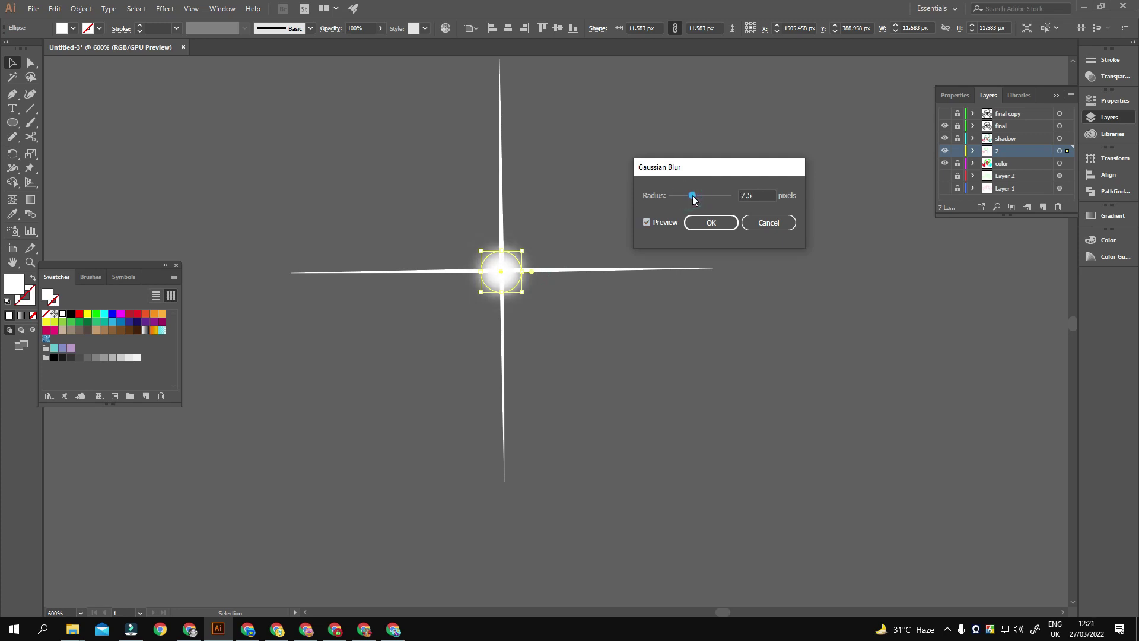
{"action": "left_click", "coordinate": [688, 196]}
{"action": "left_click", "coordinate": [695, 224]}
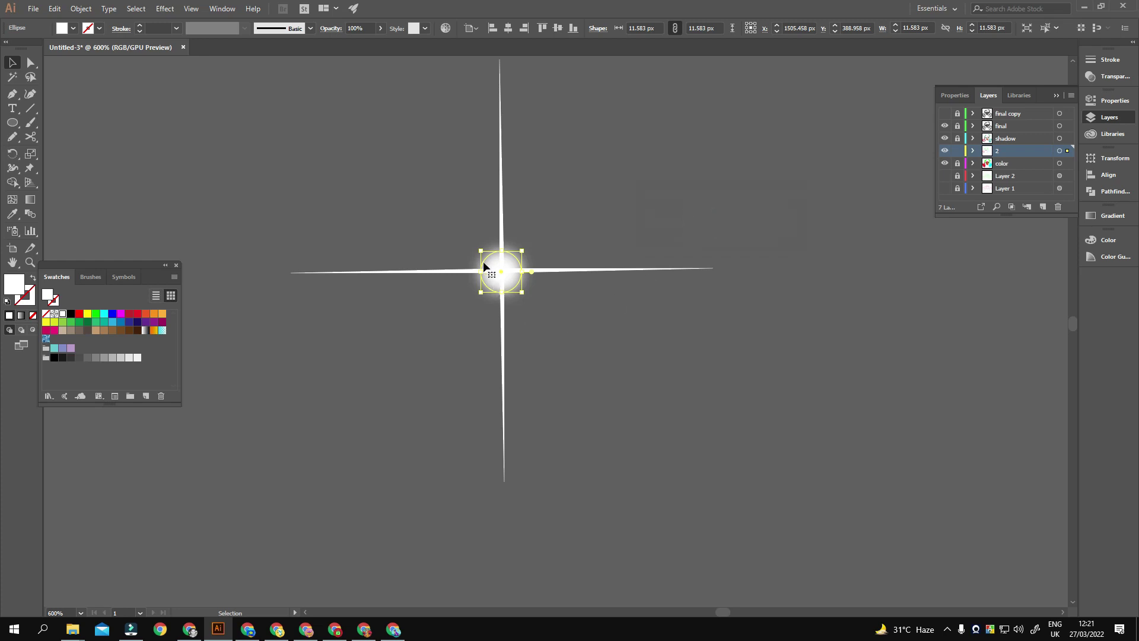
Expand the blurred glow's appearance into an embedded image
{"action": "key", "text": "ctrl+a"}
{"action": "left_click", "coordinate": [81, 8]}
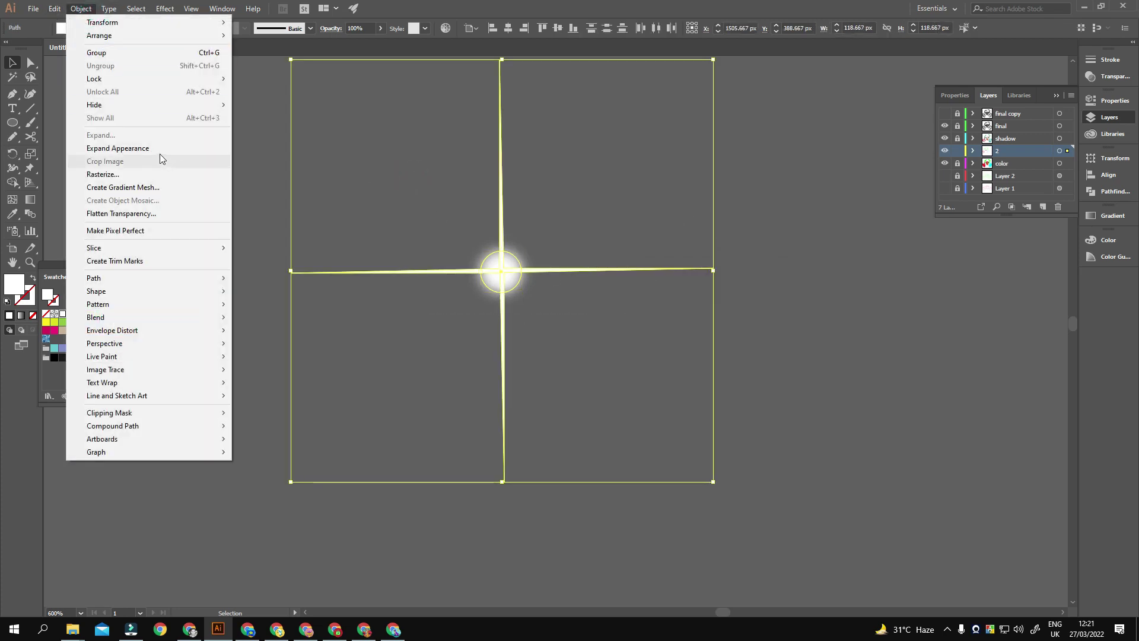
{"action": "left_click", "coordinate": [119, 140]}
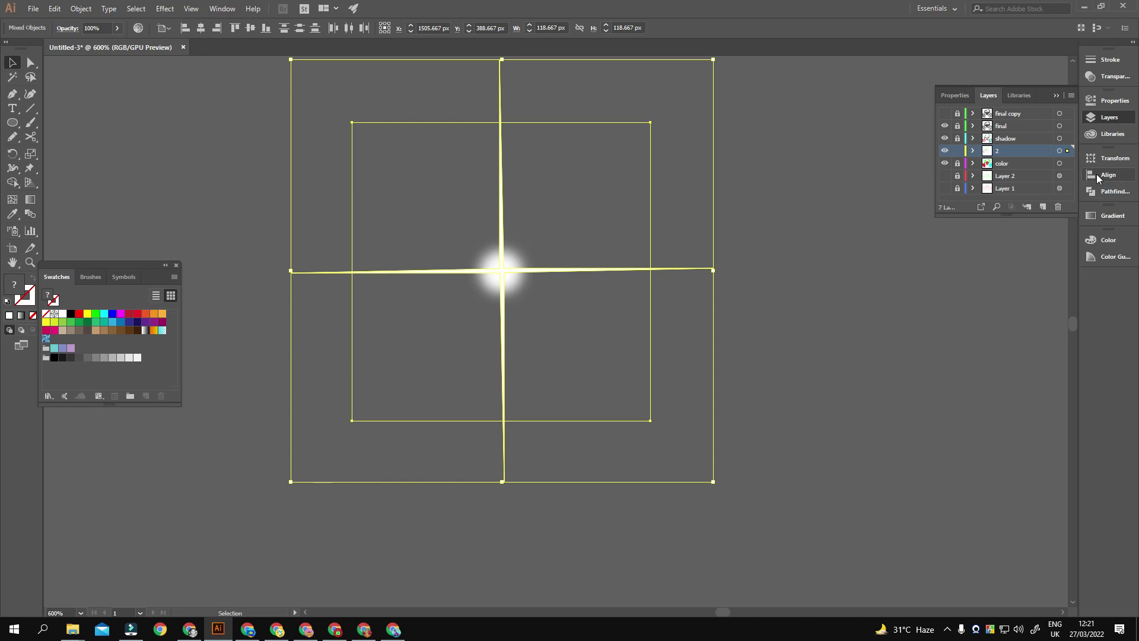
{"action": "left_click", "coordinate": [1105, 192]}
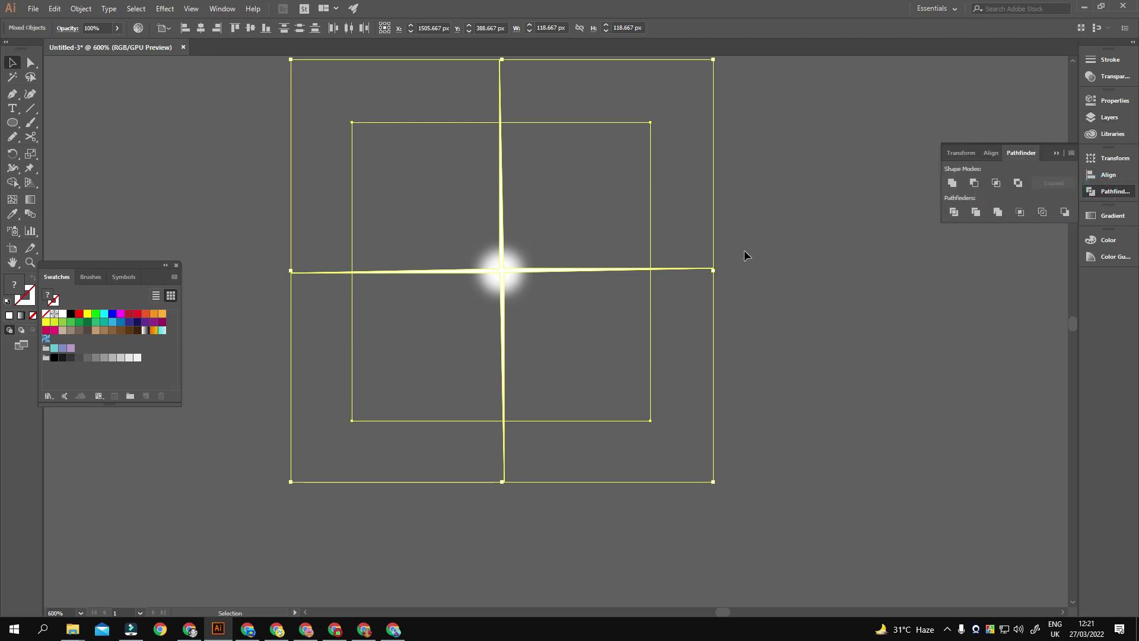
{"action": "left_click", "coordinate": [744, 255]}
{"action": "scroll", "coordinate": [727, 299], "scroll_direction": "down", "scroll_amount": 4}
{"action": "scroll", "coordinate": [670, 295], "scroll_direction": "down", "scroll_amount": 3}
Group the yellow cross lines with the glow image into one sparkle
{"action": "left_click", "coordinate": [667, 283]}
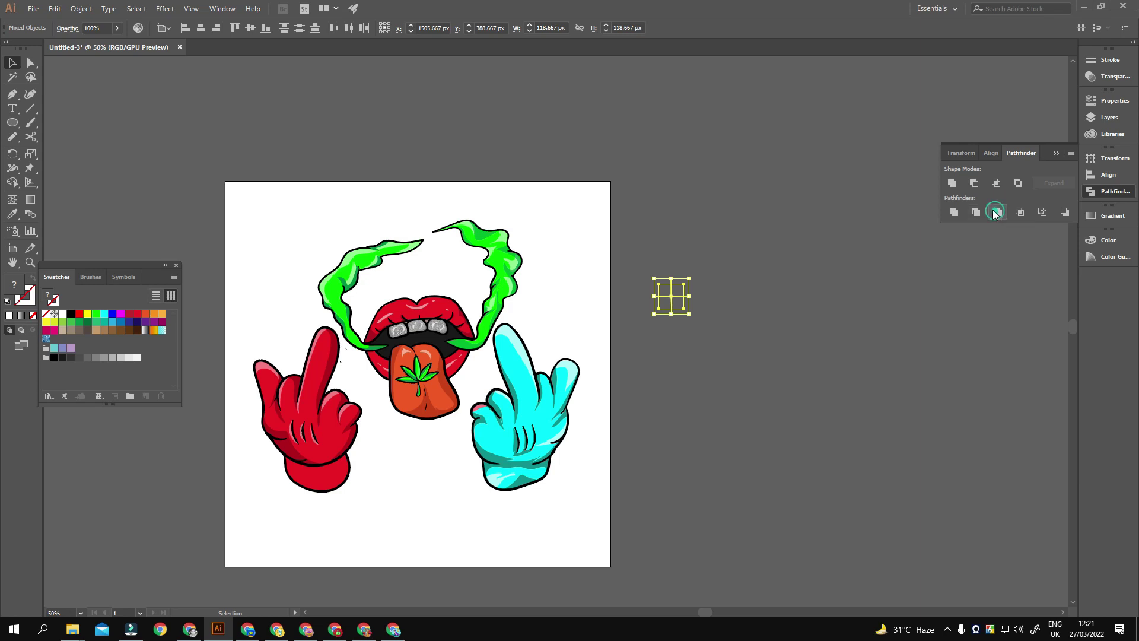
{"action": "left_click", "coordinate": [678, 298]}
{"action": "left_click", "coordinate": [677, 296]}
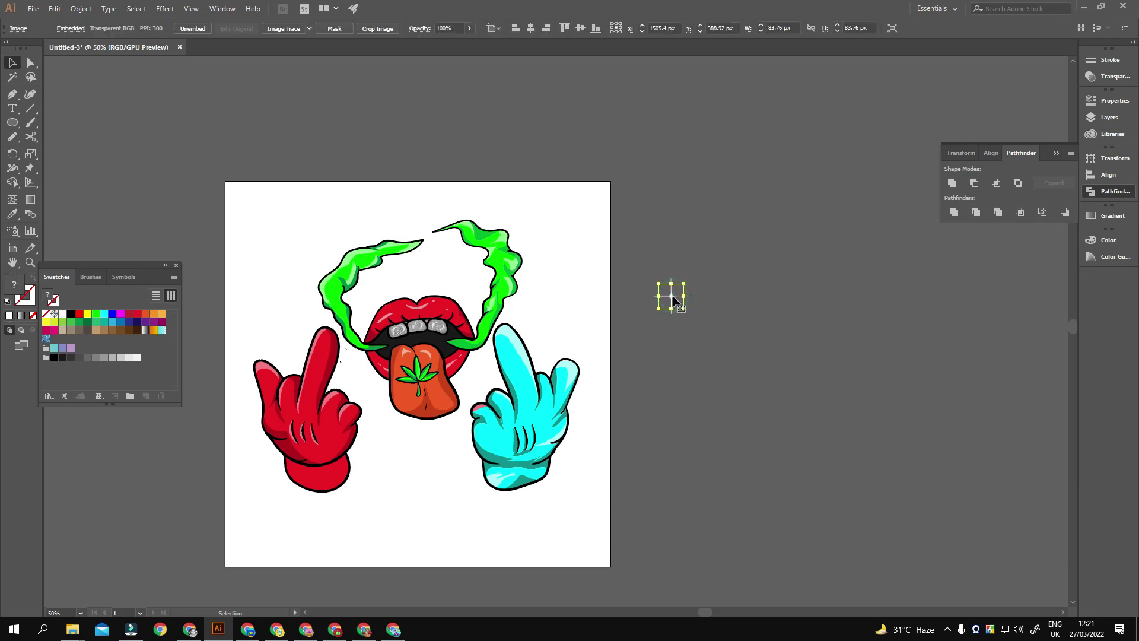
{"action": "scroll", "coordinate": [657, 291], "scroll_direction": "up", "scroll_amount": 5}
{"action": "left_click", "coordinate": [668, 264]}
{"action": "left_click", "coordinate": [692, 342]}
{"action": "key", "text": "ctrl+1"}
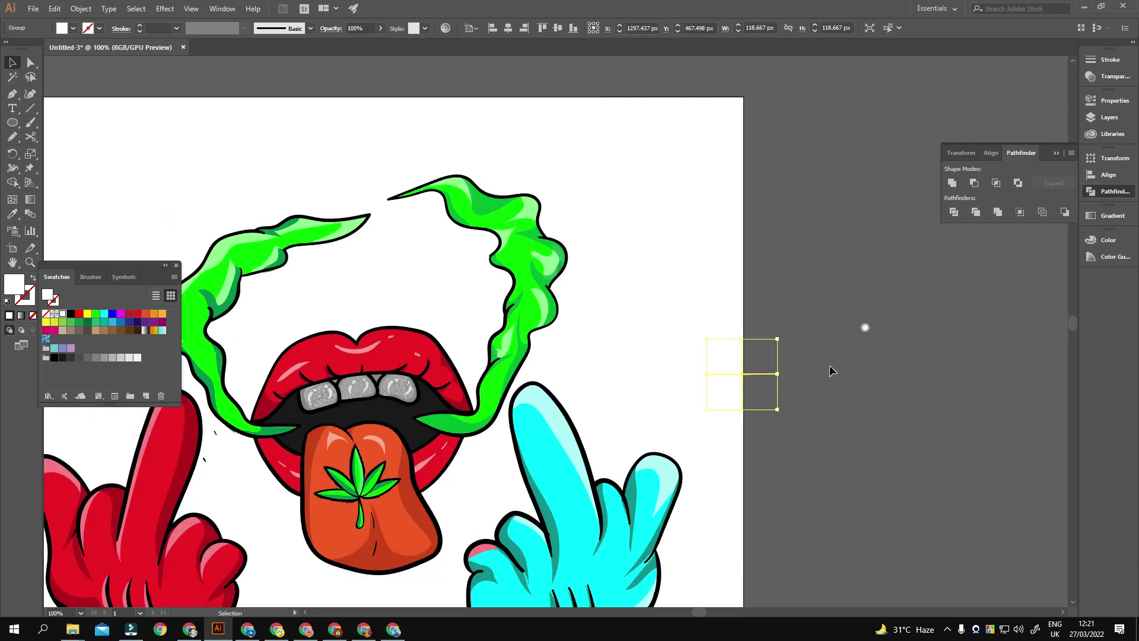
Move the grouped sparkle onto the teeth, then cut it from the canvas
{"action": "scroll", "coordinate": [829, 366], "scroll_direction": "up", "scroll_amount": 5}
{"action": "left_click", "coordinate": [760, 311]}
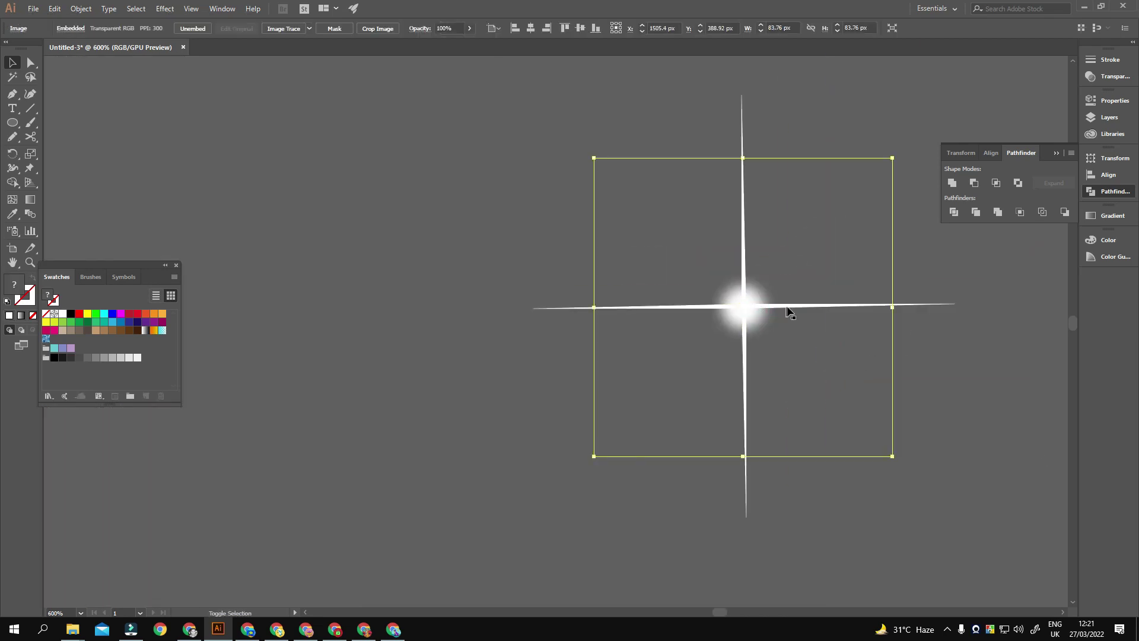
{"action": "left_click", "coordinate": [818, 305]}
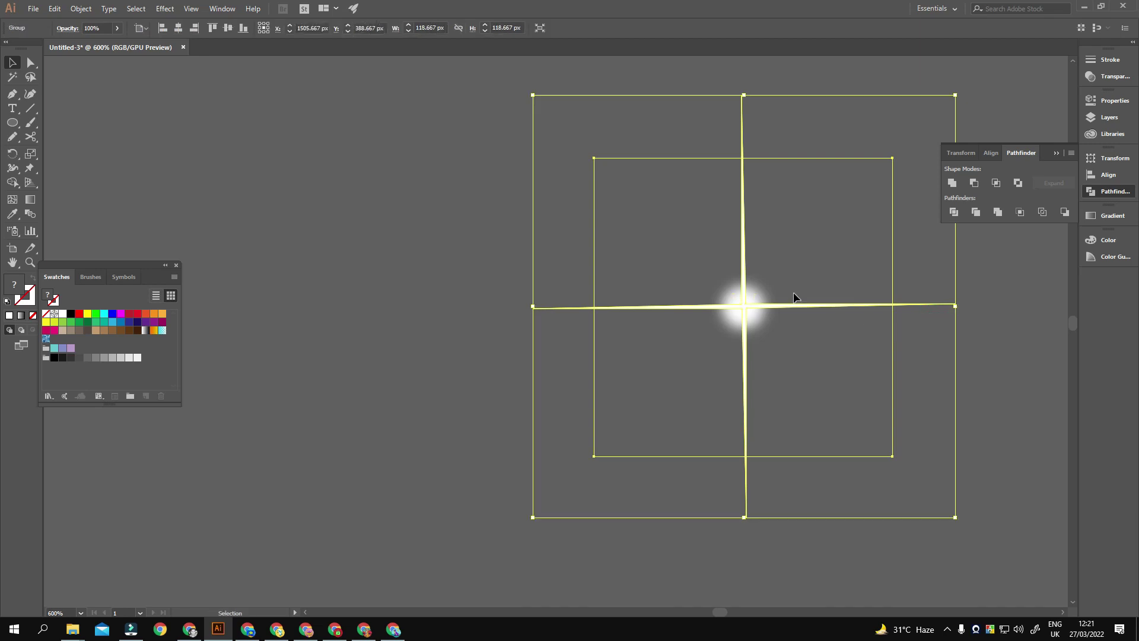
{"action": "scroll", "coordinate": [789, 309], "scroll_direction": "down", "scroll_amount": 5}
{"action": "left_click_drag", "start_coordinate": [793, 310], "coordinate": [612, 337]}
{"action": "scroll", "coordinate": [612, 336], "scroll_direction": "down", "scroll_amount": 5}
{"action": "scroll", "coordinate": [861, 335], "scroll_direction": "up", "scroll_amount": 5}
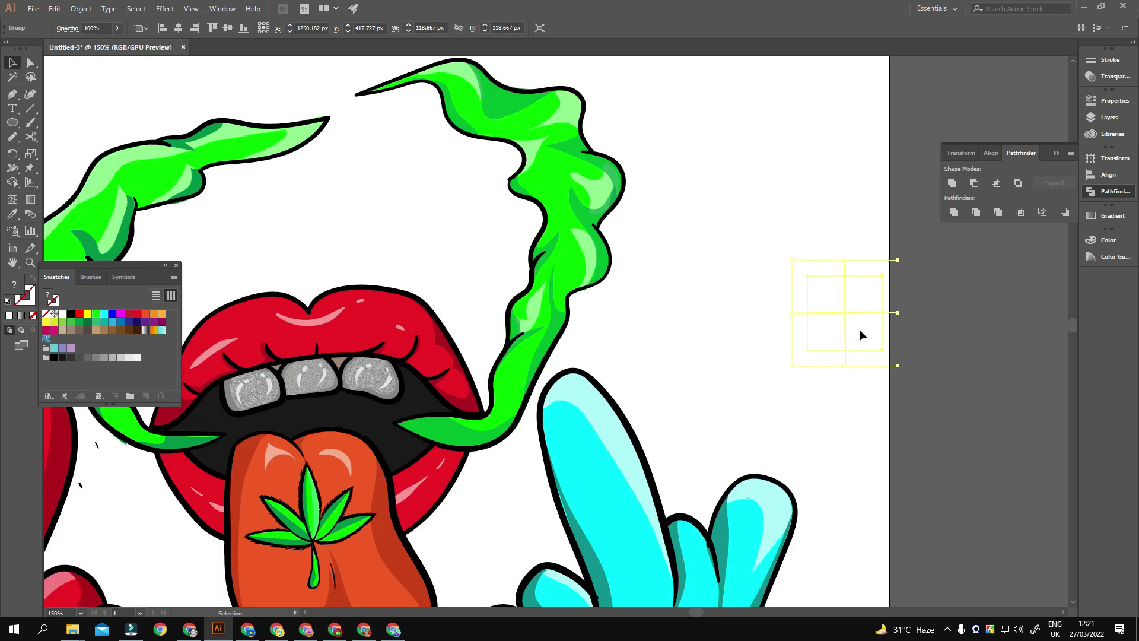
{"action": "left_click_drag", "start_coordinate": [817, 323], "coordinate": [363, 384]}
{"action": "scroll", "coordinate": [362, 386], "scroll_direction": "up", "scroll_amount": 5}
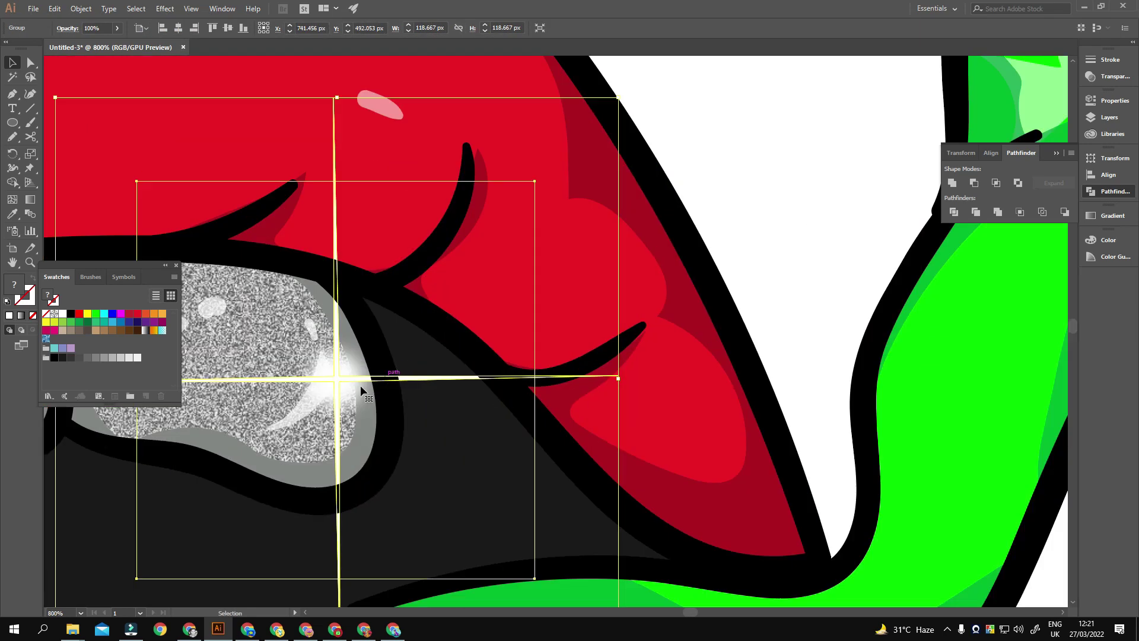
{"action": "scroll", "coordinate": [418, 378], "scroll_direction": "down", "scroll_amount": 3}
{"action": "key", "text": "Delete"}
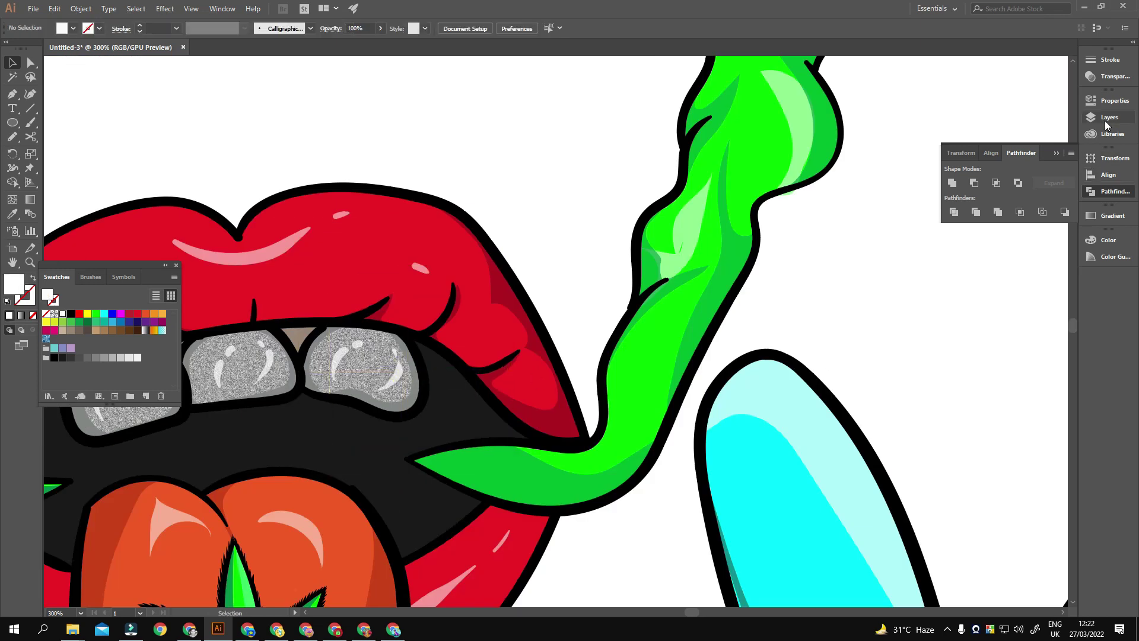
Paste the sparkle in front on Layer 8 and position it on the right tooth
{"action": "left_click", "coordinate": [1106, 119]}
{"action": "left_click", "coordinate": [1001, 127]}
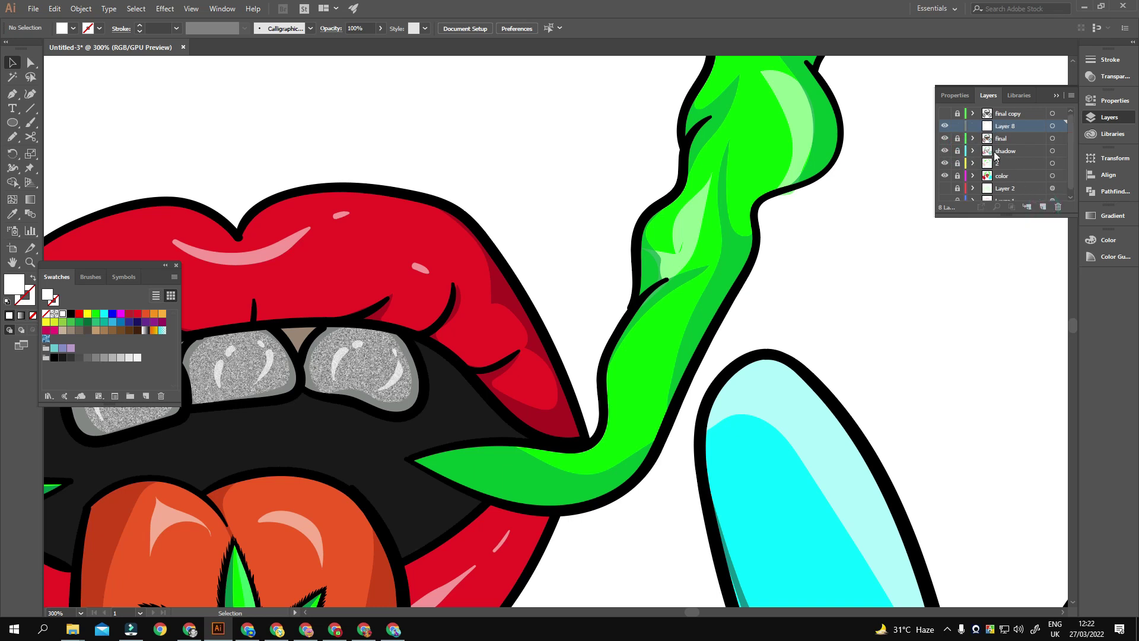
{"action": "key", "text": "ctrl+f"}
{"action": "scroll", "coordinate": [509, 371], "scroll_direction": "up", "scroll_amount": 1}
{"action": "scroll", "coordinate": [521, 386], "scroll_direction": "up", "scroll_amount": 2}
{"action": "left_click_drag", "start_coordinate": [512, 388], "coordinate": [460, 411]}
{"action": "scroll", "coordinate": [460, 411], "scroll_direction": "down", "scroll_amount": 2}
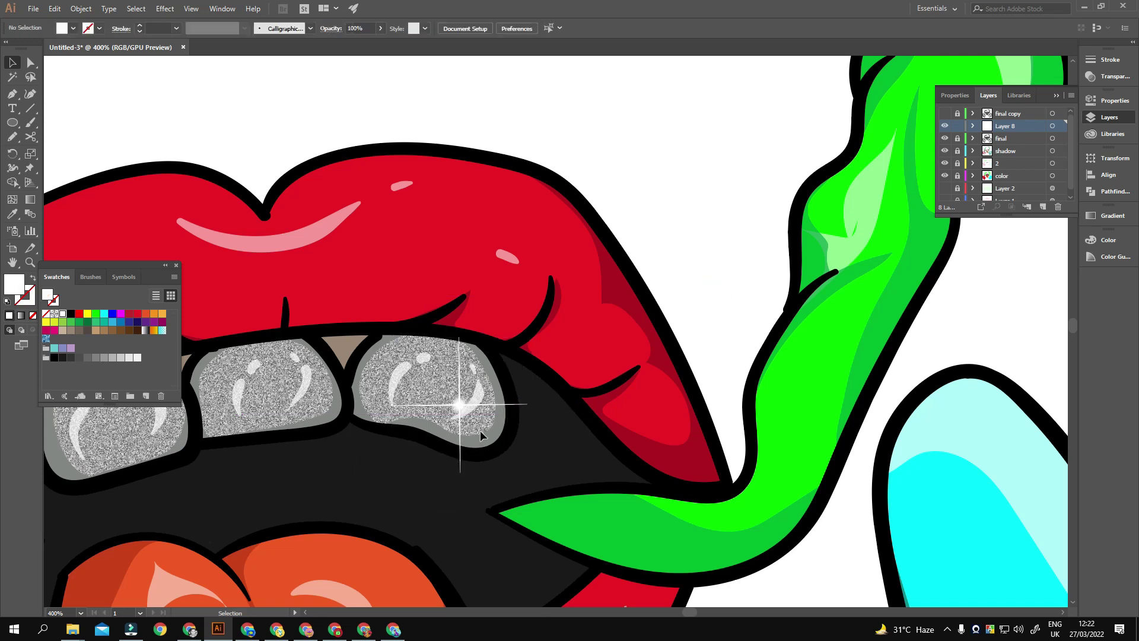
{"action": "scroll", "coordinate": [469, 436], "scroll_direction": "up", "scroll_amount": 2}
{"action": "scroll", "coordinate": [637, 385], "scroll_direction": "up", "scroll_amount": 1}
Add sparkle copies on the right tooth, shrinking them to about 38–39 px
{"action": "mouse_move", "coordinate": [636, 386]}
{"action": "left_mouse_down"}
{"action": "mouse_move", "coordinate": [642, 421]}
{"action": "mouse_move", "coordinate": [673, 434]}
{"action": "mouse_move", "coordinate": [489, 216]}
{"action": "mouse_move", "coordinate": [468, 371]}
{"action": "mouse_move", "coordinate": [439, 230]}
{"action": "left_mouse_up"}
{"action": "mouse_move", "coordinate": [478, 365]}
{"action": "left_mouse_down", "text": "alt"}
{"action": "mouse_move", "coordinate": [440, 231]}
{"action": "mouse_move", "coordinate": [577, 248]}
{"action": "left_mouse_up", "text": "alt"}
{"action": "left_click_drag", "start_coordinate": [778, 242], "coordinate": [712, 243], "text": "alt+shift"}
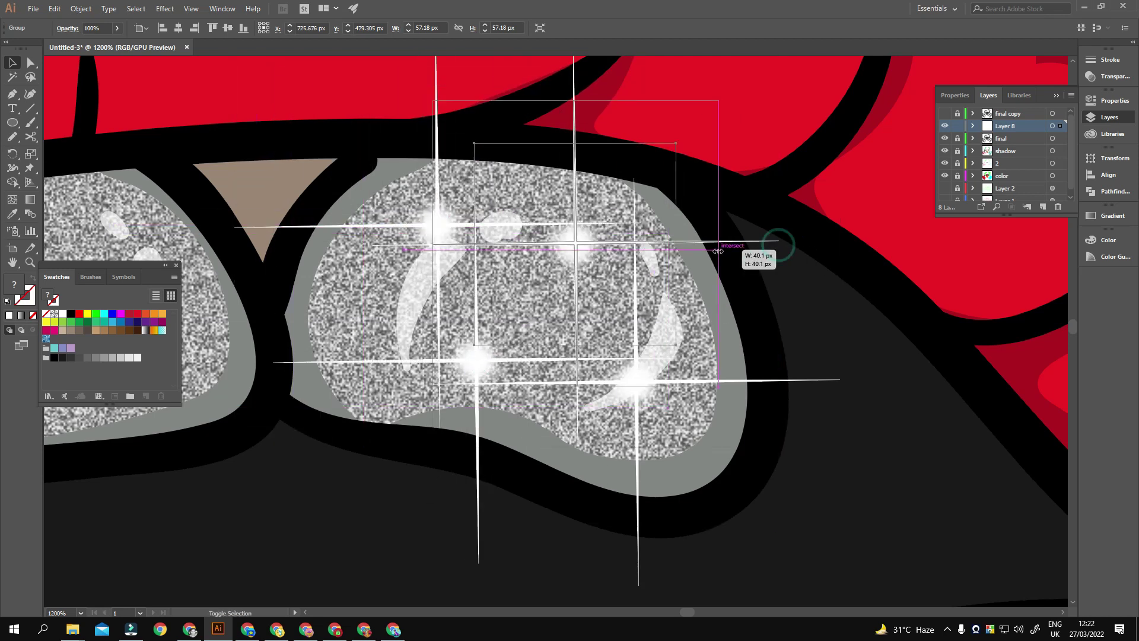
{"action": "left_click_drag", "start_coordinate": [622, 225], "coordinate": [568, 229]}
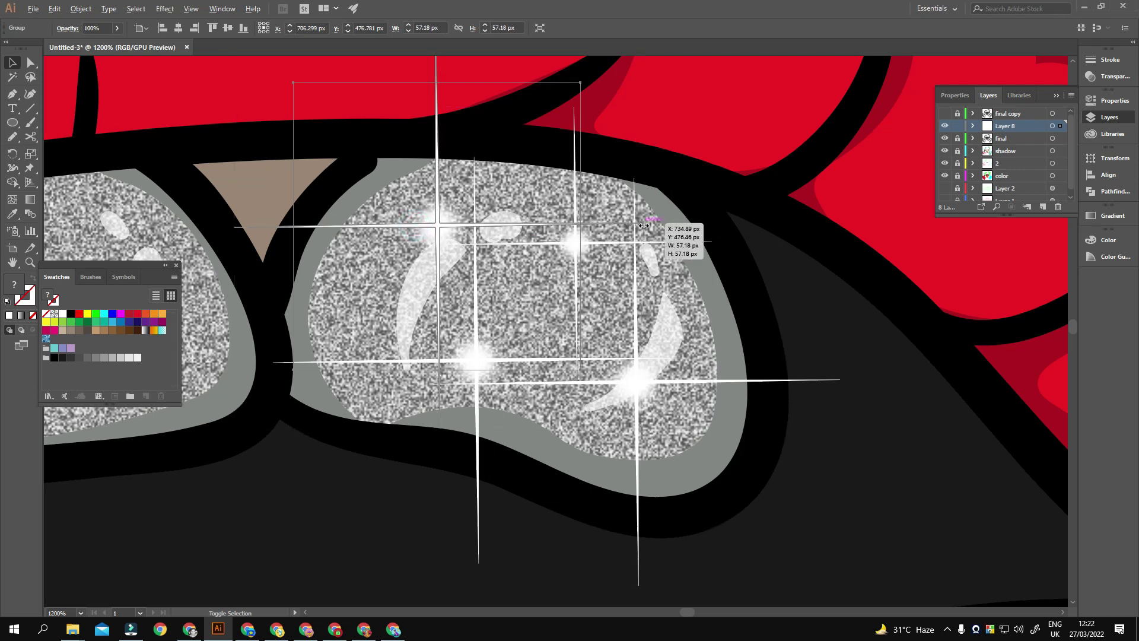
{"action": "left_click", "coordinate": [479, 370]}
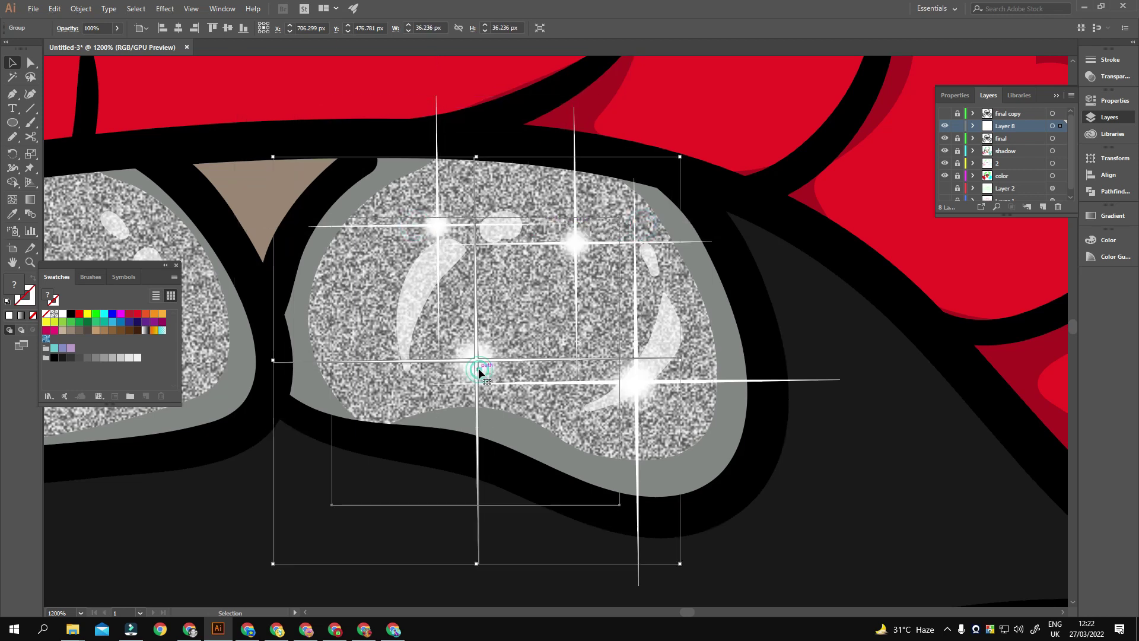
{"action": "left_click_drag", "start_coordinate": [480, 371], "coordinate": [500, 365]}
{"action": "left_click_drag", "start_coordinate": [700, 354], "coordinate": [634, 354]}
Copy a sparkle onto the middle tooth and shift it right
{"action": "scroll", "coordinate": [682, 356], "scroll_direction": "down", "scroll_amount": 3}
{"action": "scroll", "coordinate": [670, 361], "scroll_direction": "up", "scroll_amount": 1}
{"action": "scroll", "coordinate": [729, 375], "scroll_direction": "up", "scroll_amount": 1}
{"action": "left_click_drag", "start_coordinate": [742, 375], "coordinate": [509, 318]}
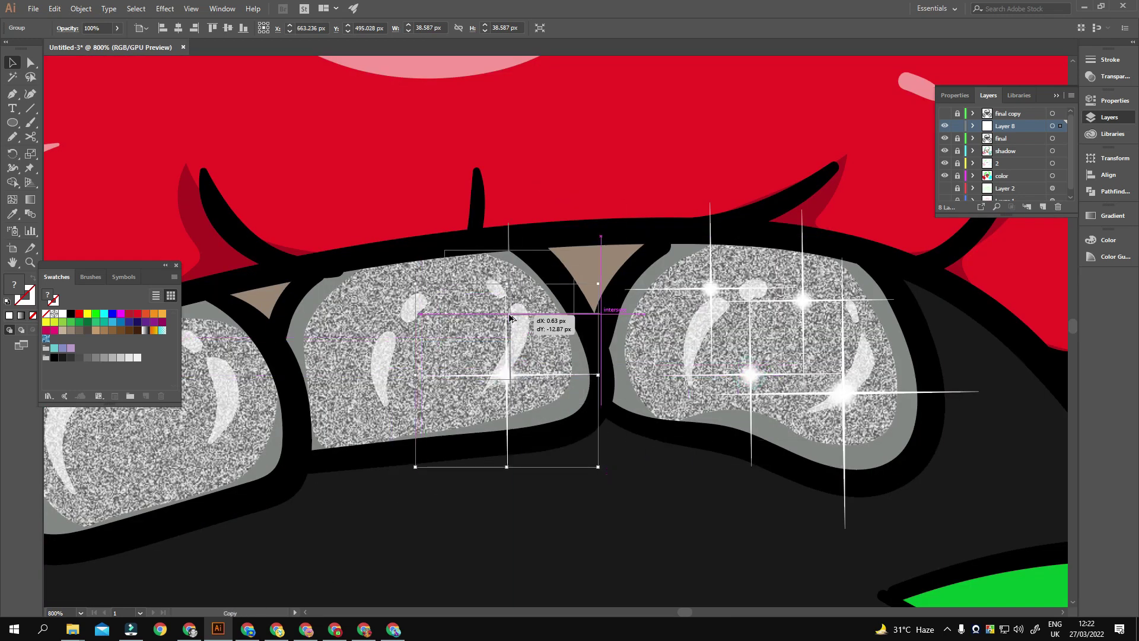
{"action": "mouse_move", "coordinate": [509, 318]}
{"action": "left_mouse_down"}
{"action": "mouse_move", "coordinate": [377, 317]}
{"action": "mouse_move", "coordinate": [394, 405]}
{"action": "left_mouse_up"}
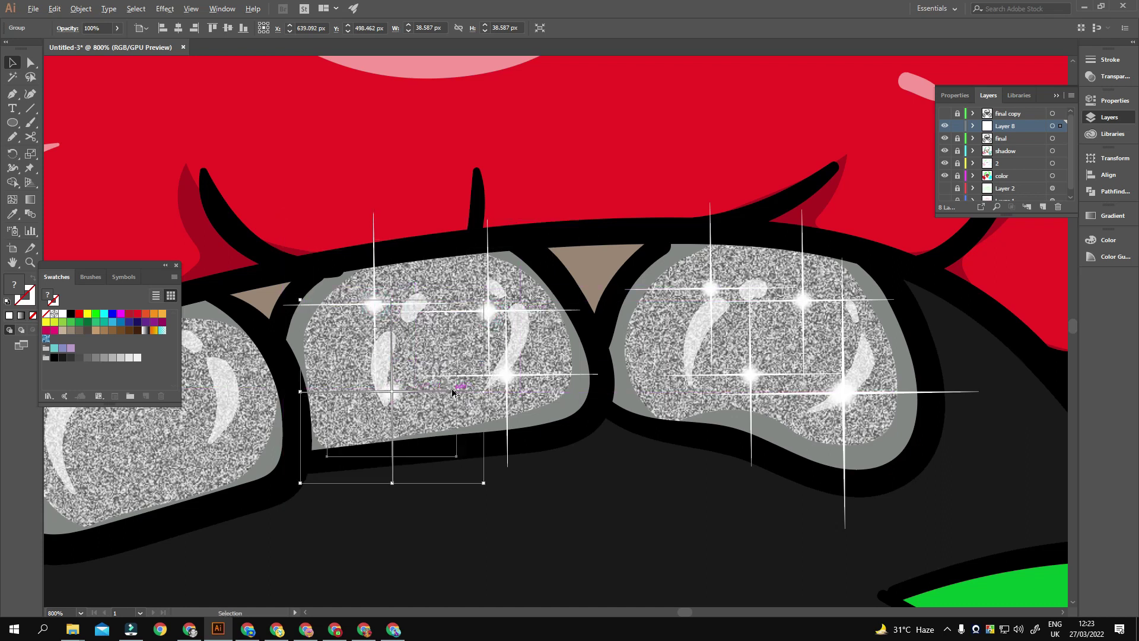
{"action": "scroll", "coordinate": [453, 391], "scroll_direction": "up", "scroll_amount": 3}
{"action": "scroll", "coordinate": [452, 392], "scroll_direction": "down", "scroll_amount": 3}
{"action": "left_click_drag", "start_coordinate": [513, 402], "coordinate": [681, 375]}
{"action": "key", "text": "ctrl+z"}
{"action": "scroll", "coordinate": [578, 363], "scroll_direction": "down", "scroll_amount": 3}
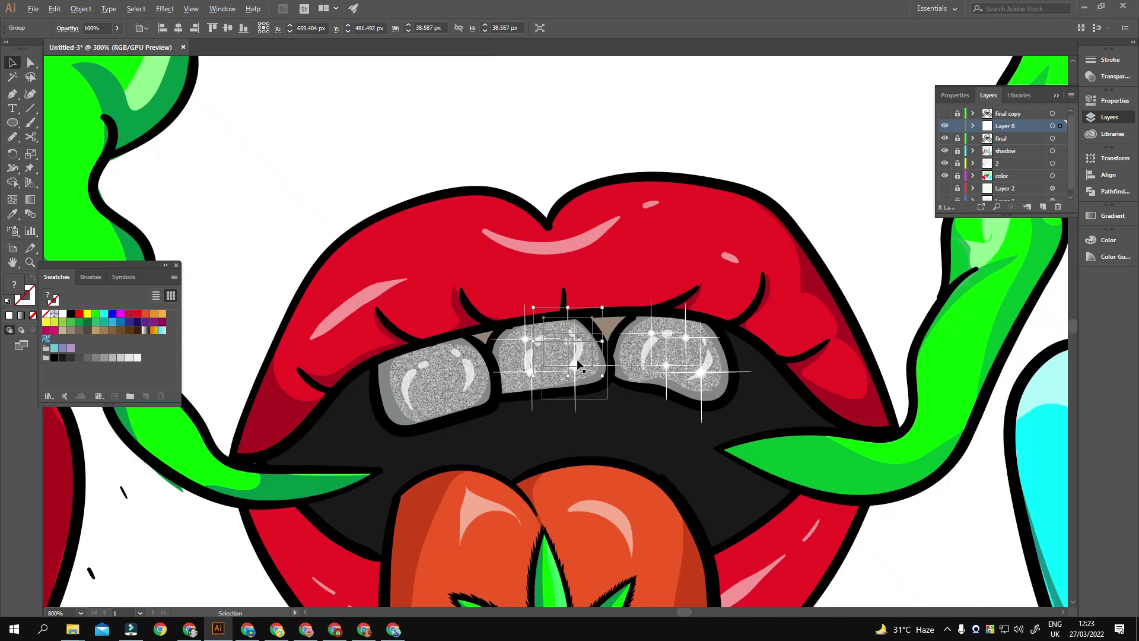
{"action": "scroll", "coordinate": [706, 390], "scroll_direction": "down", "scroll_amount": 4}
{"action": "scroll", "coordinate": [563, 367], "scroll_direction": "up", "scroll_amount": 1}
{"action": "scroll", "coordinate": [543, 356], "scroll_direction": "up", "scroll_amount": 3}
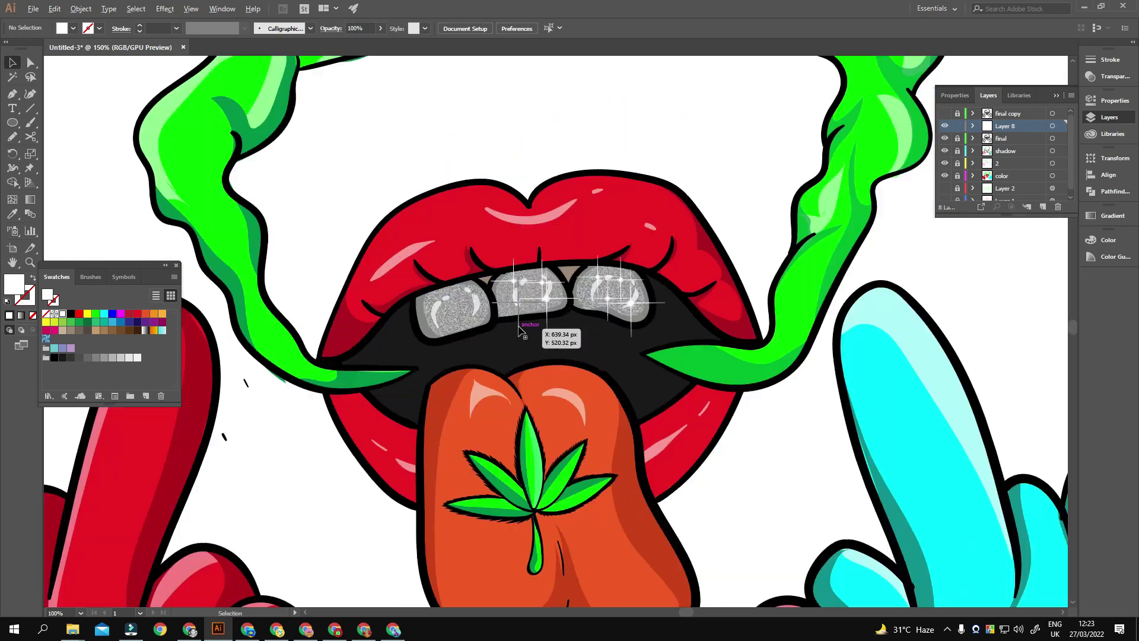
{"action": "scroll", "coordinate": [540, 354], "scroll_direction": "up", "scroll_amount": 2}
{"action": "scroll", "coordinate": [539, 354], "scroll_direction": "up", "scroll_amount": 3}
Turn one sparkle on the middle tooth to a diagonal angle
{"action": "left_click", "coordinate": [567, 321]}
{"action": "left_click_drag", "start_coordinate": [758, 482], "coordinate": [518, 382]}
{"action": "scroll", "coordinate": [771, 415], "scroll_direction": "down", "scroll_amount": 3}
{"action": "scroll", "coordinate": [534, 379], "scroll_direction": "up", "scroll_amount": 2}
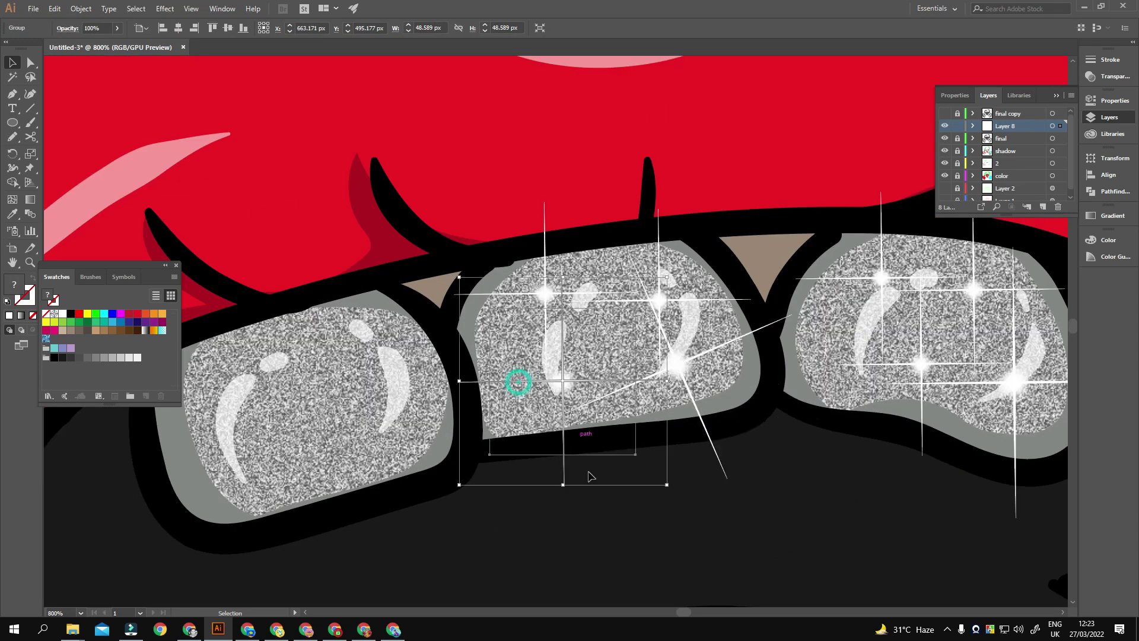
{"action": "left_click_drag", "start_coordinate": [566, 493], "coordinate": [570, 499]}
{"action": "scroll", "coordinate": [681, 196], "scroll_direction": "down", "scroll_amount": 2}
{"action": "left_click", "coordinate": [363, 394]}
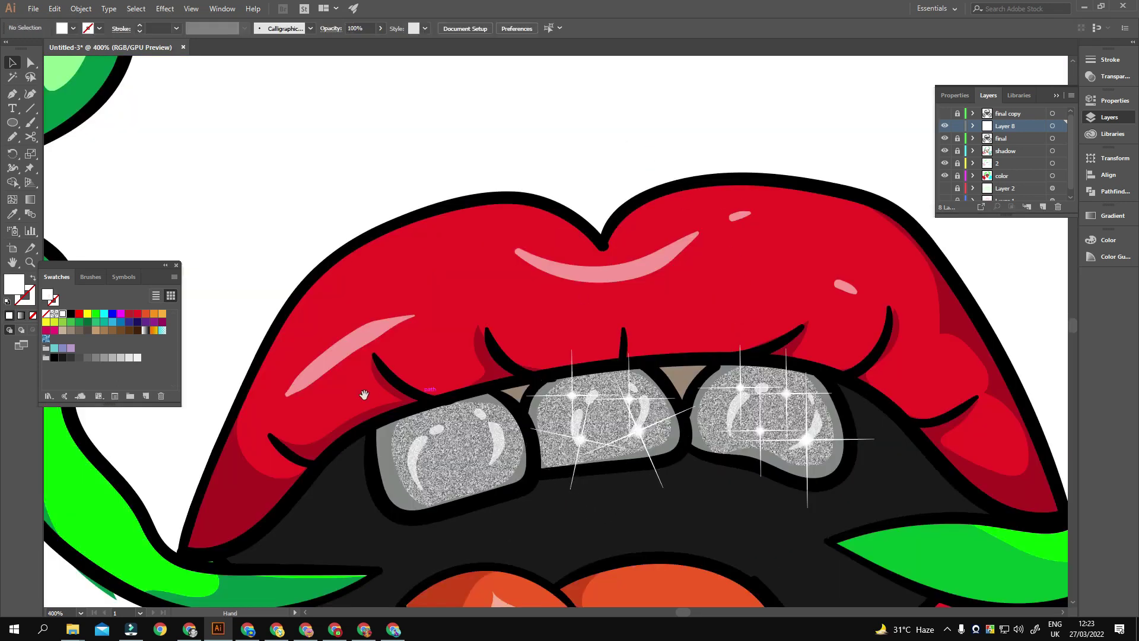
Rotate another middle-tooth sparkle and shorten its rays
{"action": "scroll", "coordinate": [403, 404], "scroll_direction": "down", "scroll_amount": 2}
{"action": "scroll", "coordinate": [403, 404], "scroll_direction": "down", "scroll_amount": 3}
{"action": "scroll", "coordinate": [682, 368], "scroll_direction": "up", "scroll_amount": 2}
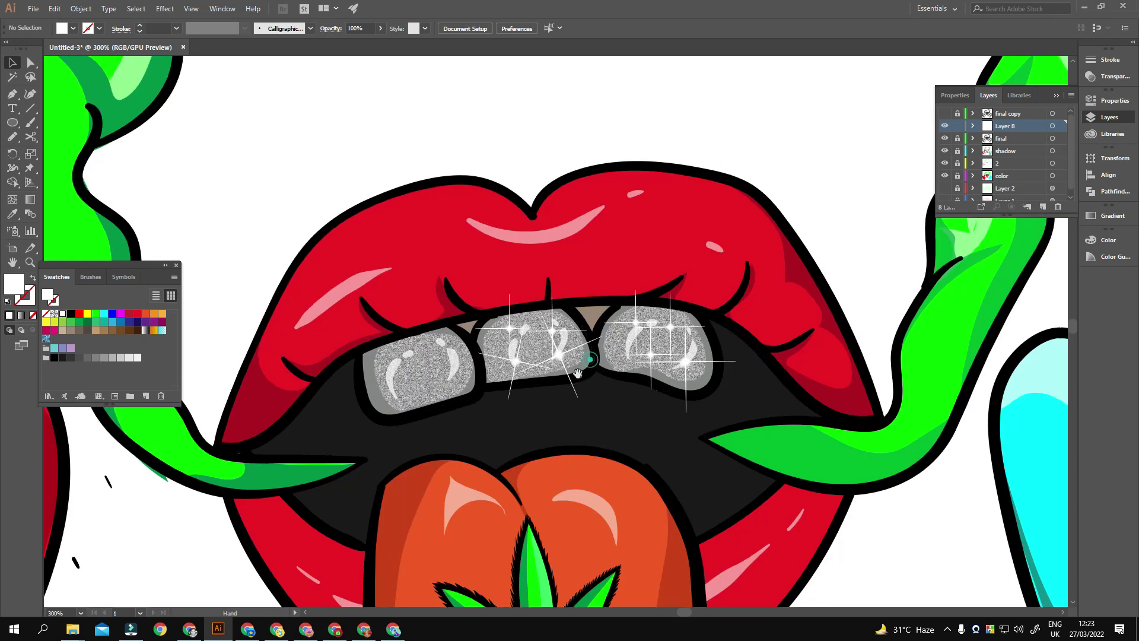
{"action": "scroll", "coordinate": [584, 365], "scroll_direction": "up", "scroll_amount": 1}
{"action": "left_click", "coordinate": [493, 386]}
{"action": "left_click_drag", "start_coordinate": [551, 379], "coordinate": [670, 204]}
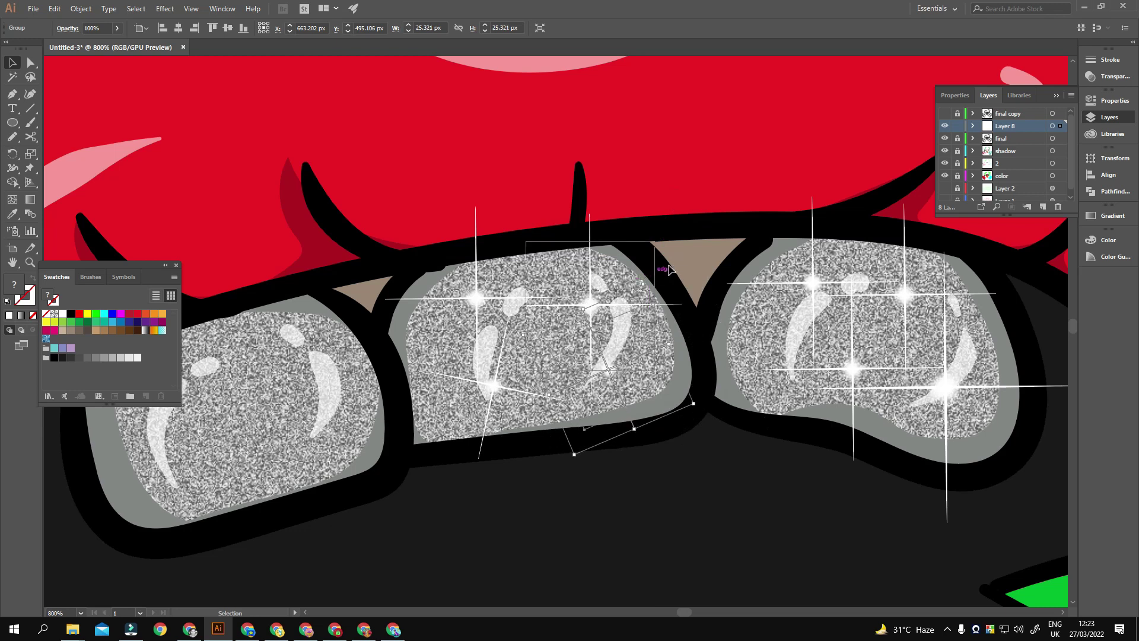
{"action": "left_click", "coordinate": [632, 490]}
{"action": "scroll", "coordinate": [632, 489], "scroll_direction": "down", "scroll_amount": 4}
{"action": "scroll", "coordinate": [720, 482], "scroll_direction": "down", "scroll_amount": 1}
Draw a large thin star just to the right of the artboard
{"action": "scroll", "coordinate": [554, 448], "scroll_direction": "down", "scroll_amount": 2}
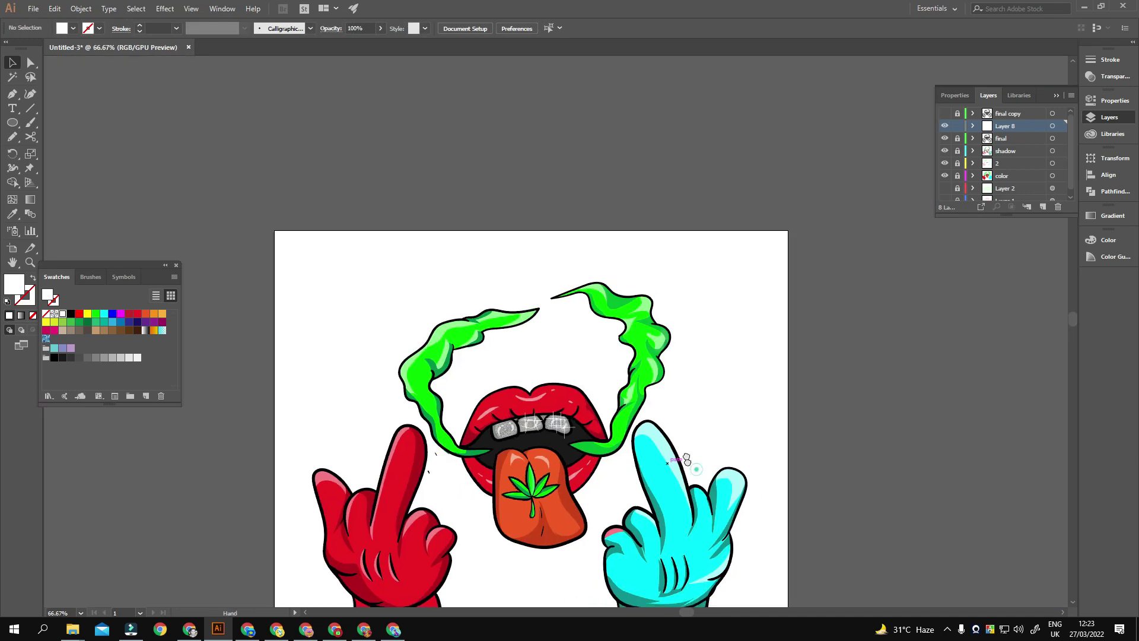
{"action": "scroll", "coordinate": [563, 441], "scroll_direction": "up", "scroll_amount": 1}
{"action": "left_click_drag", "start_coordinate": [515, 285], "coordinate": [159, 315]}
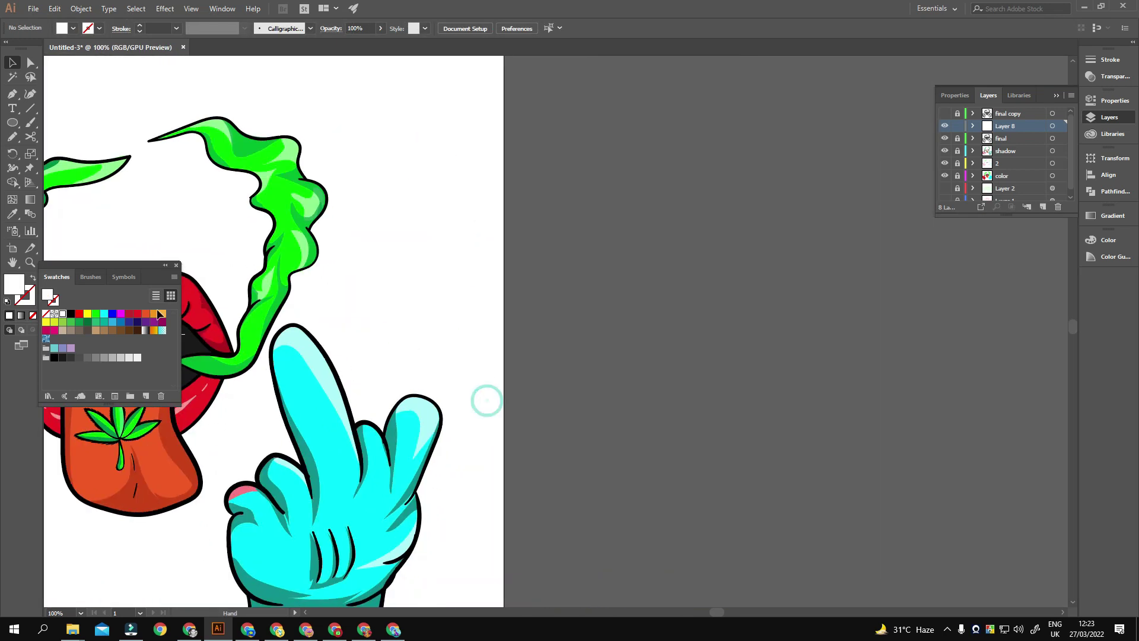
{"action": "left_click_drag", "start_coordinate": [12, 127], "coordinate": [66, 188]}
{"action": "mouse_move", "coordinate": [587, 213]}
{"action": "left_mouse_down"}
{"action": "mouse_move", "coordinate": [620, 277]}
{"action": "mouse_move", "coordinate": [587, 296]}
{"action": "left_mouse_up"}
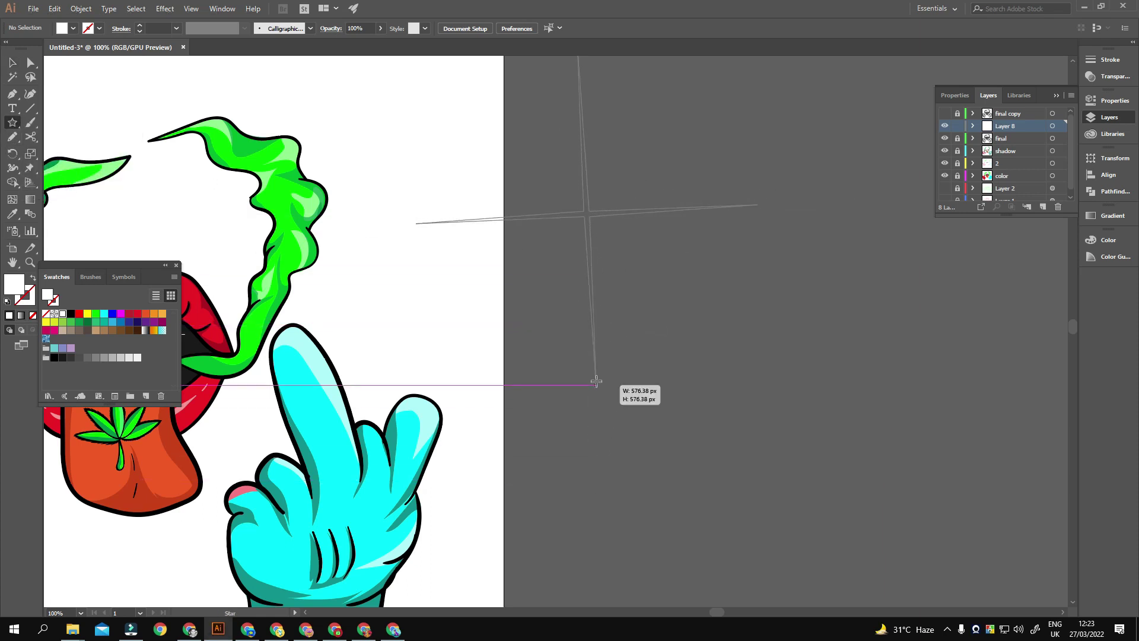
{"action": "left_click_drag", "start_coordinate": [587, 297], "coordinate": [586, 322]}
{"action": "scroll", "coordinate": [604, 234], "scroll_direction": "down", "scroll_amount": 5}
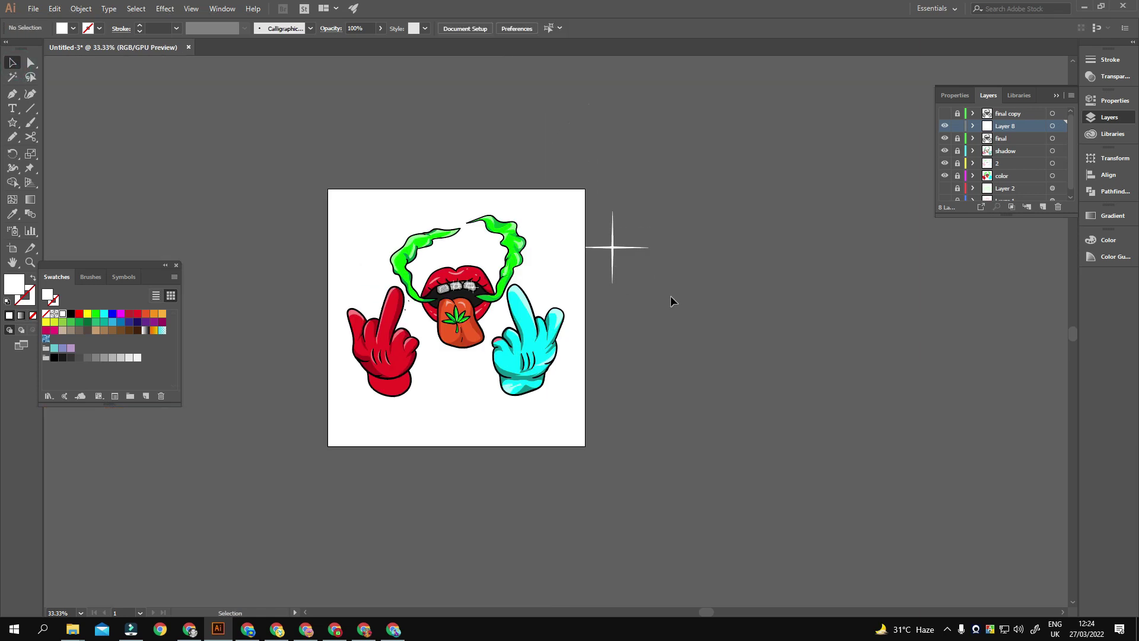
{"action": "scroll", "coordinate": [560, 293], "scroll_direction": "up", "scroll_amount": 3}
{"action": "mouse_move", "coordinate": [560, 293]}
{"action": "left_mouse_down"}
{"action": "mouse_move", "coordinate": [630, 326]}
{"action": "mouse_move", "coordinate": [566, 354]}
{"action": "left_mouse_up"}
{"action": "key", "text": "ctrl+1"}
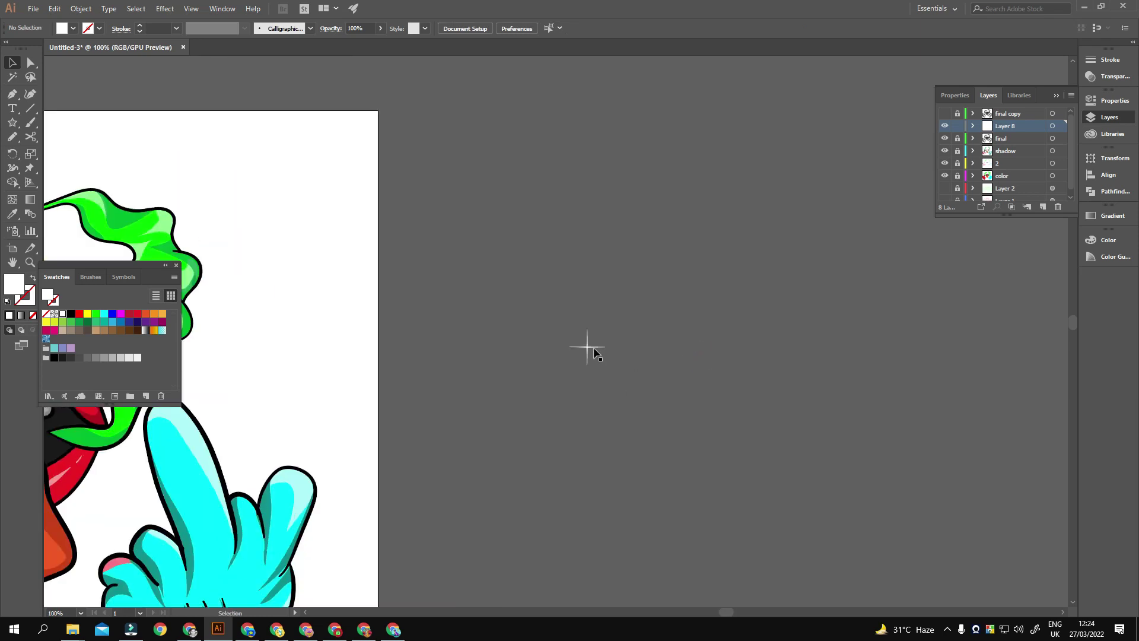
{"action": "scroll", "coordinate": [567, 354], "scroll_direction": "up", "scroll_amount": 5}
Add a small white circle with a Gaussian Blur glow on the star's centre
{"action": "left_click_drag", "start_coordinate": [14, 124], "coordinate": [59, 151]}
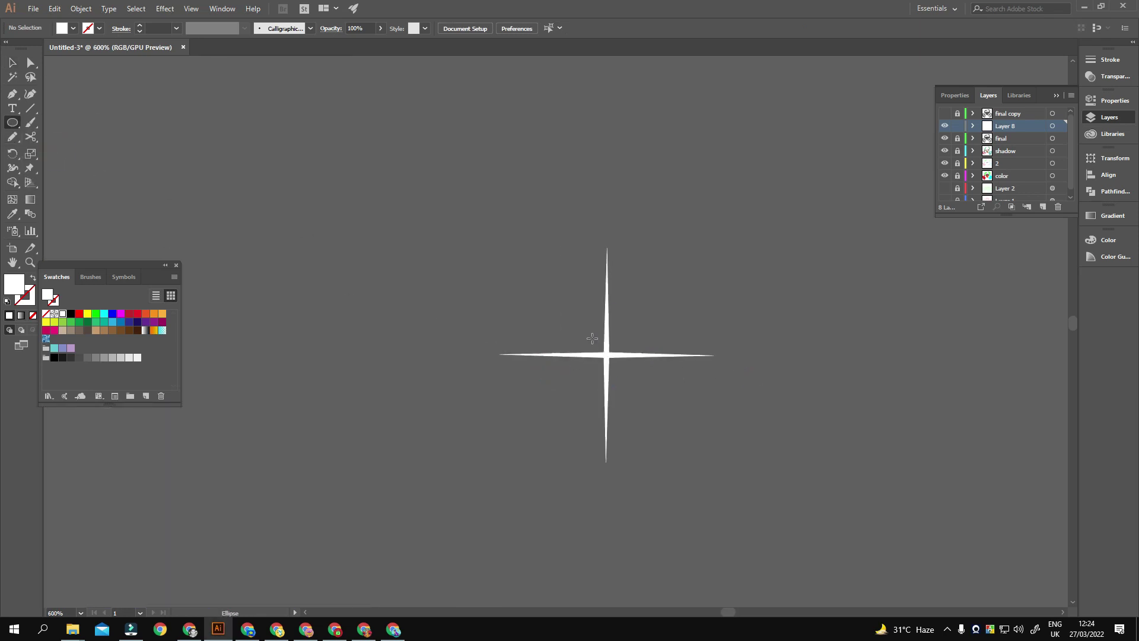
{"action": "left_click_drag", "start_coordinate": [620, 377], "coordinate": [630, 378]}
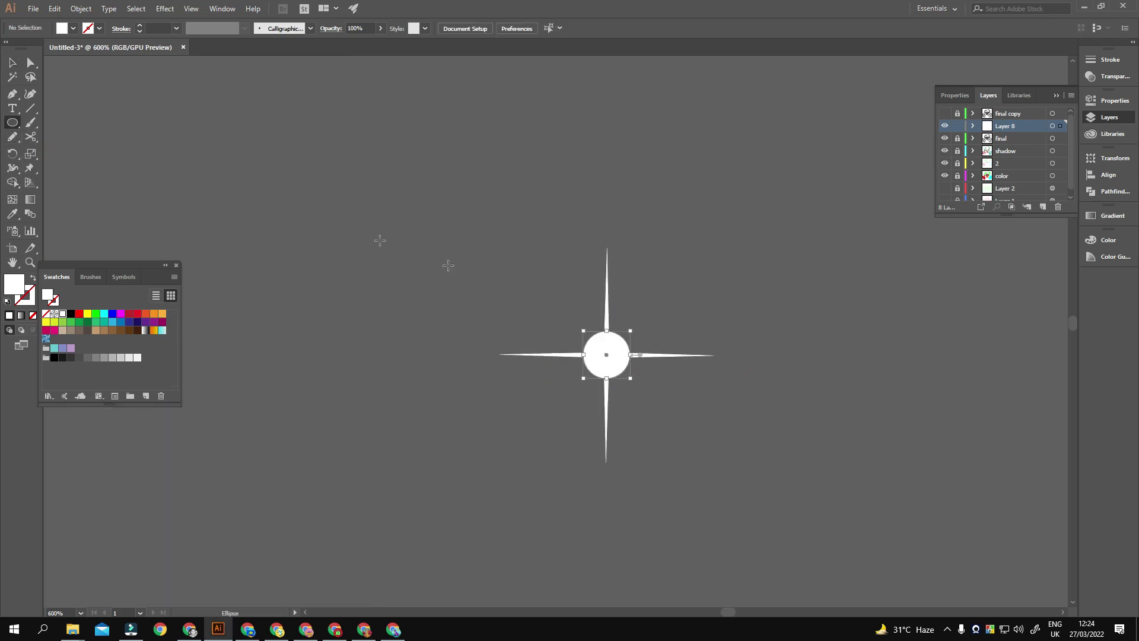
{"action": "key", "text": "ctrl+shift+a"}
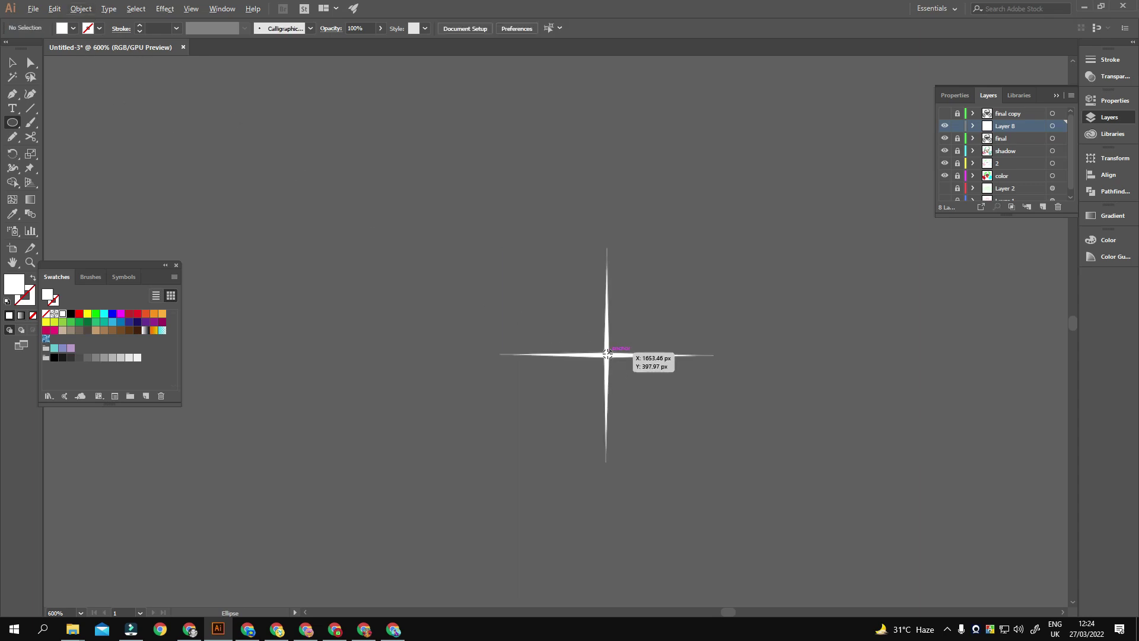
{"action": "left_click_drag", "start_coordinate": [605, 356], "coordinate": [629, 383]}
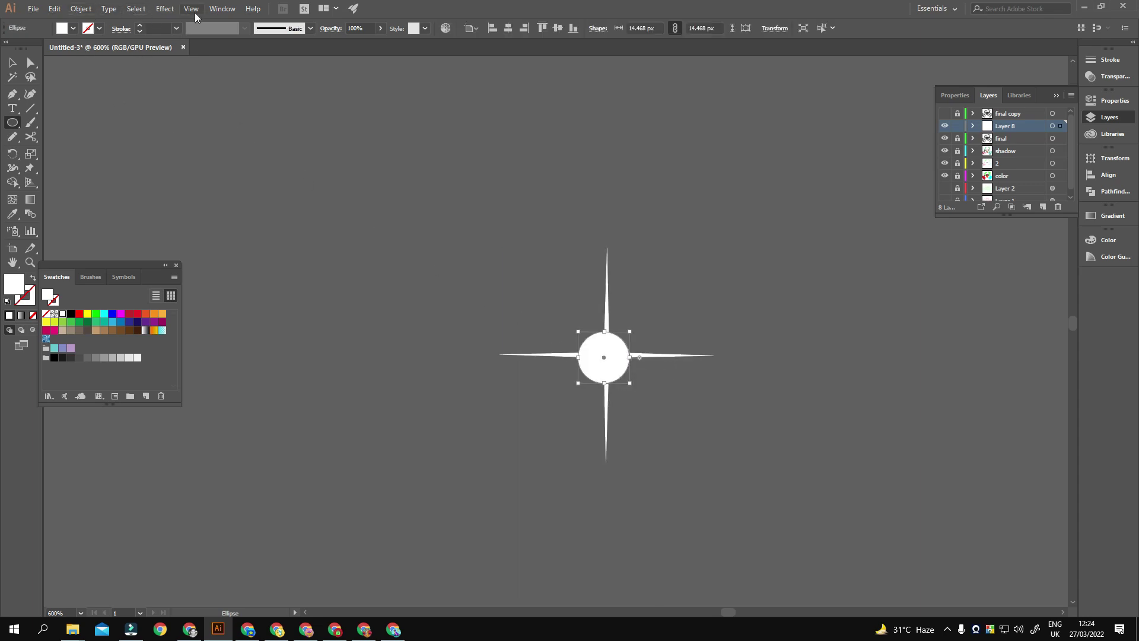
{"action": "left_click", "coordinate": [165, 8]}
{"action": "left_click", "coordinate": [335, 209]}
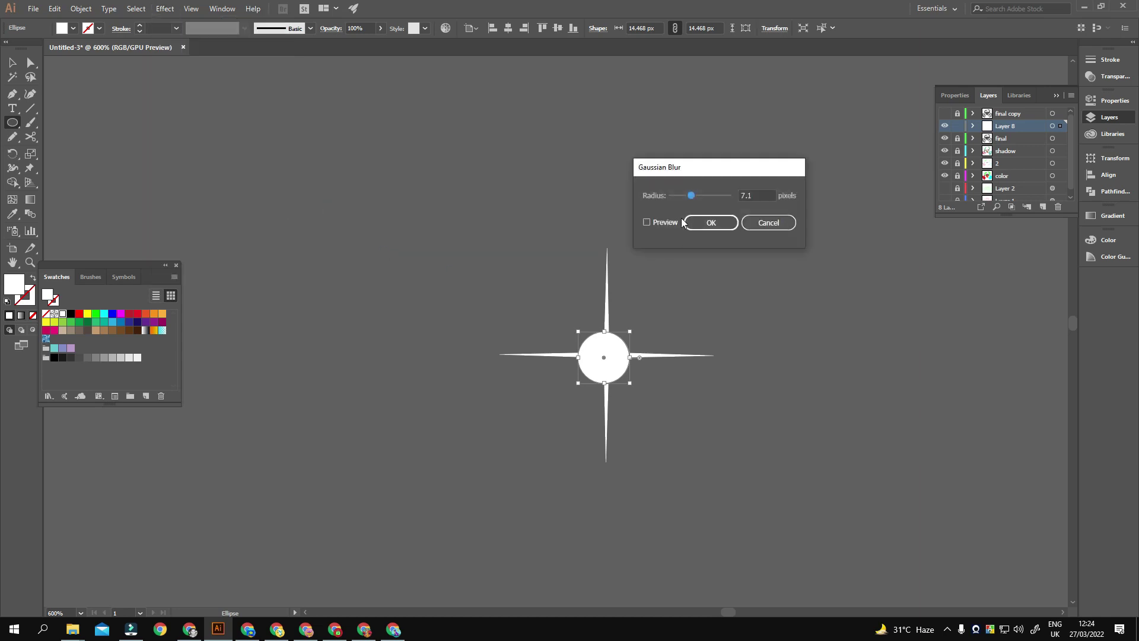
{"action": "left_click", "coordinate": [647, 222]}
{"action": "left_click", "coordinate": [716, 221]}
{"action": "left_click", "coordinate": [81, 9]}
{"action": "left_click_drag", "start_coordinate": [344, 210], "coordinate": [816, 525]}
{"action": "key", "text": "ctrl+z"}
{"action": "key", "text": "ctrl+z"}
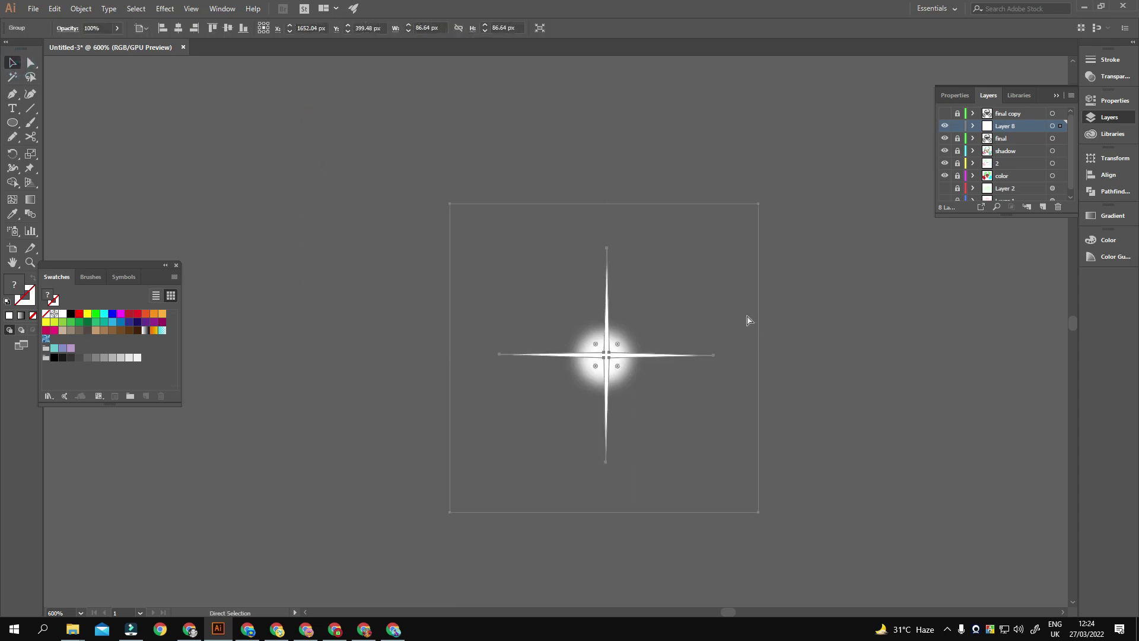
Move the glowing sparkle onto the teeth, with shrunken copies on the right and middle teeth
{"action": "scroll", "coordinate": [711, 318], "scroll_direction": "down", "scroll_amount": 6}
{"action": "left_click_drag", "start_coordinate": [390, 381], "coordinate": [279, 347]}
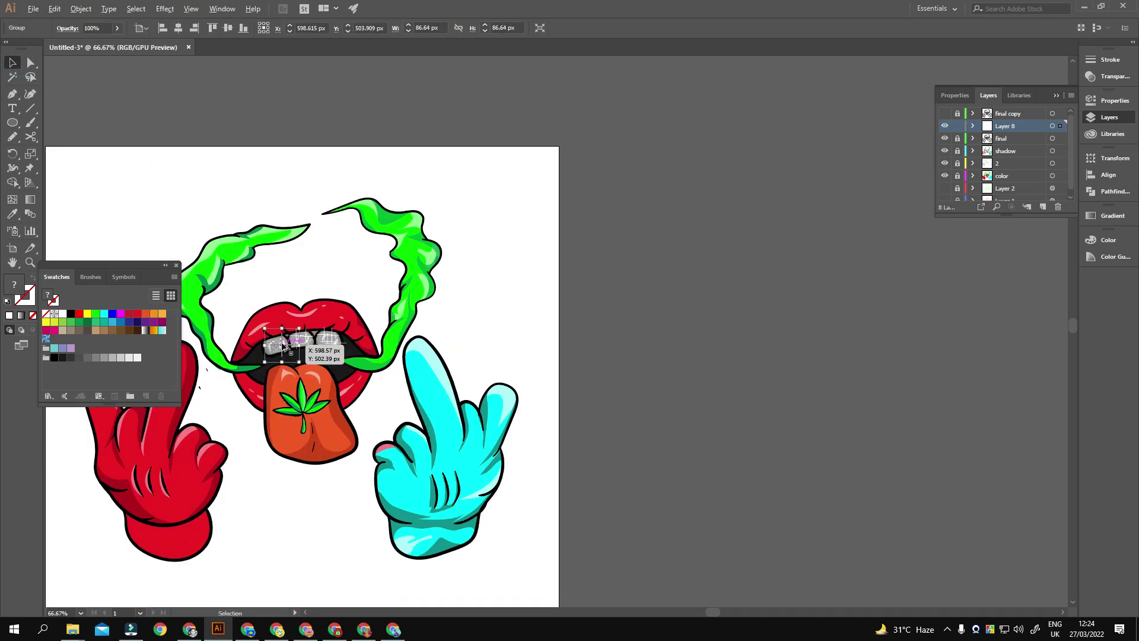
{"action": "scroll", "coordinate": [283, 347], "scroll_direction": "up", "scroll_amount": 6}
{"action": "mouse_move", "coordinate": [400, 398]}
{"action": "left_mouse_down"}
{"action": "mouse_move", "coordinate": [315, 386]}
{"action": "mouse_move", "coordinate": [851, 344]}
{"action": "mouse_move", "coordinate": [877, 386]}
{"action": "left_mouse_up"}
{"action": "left_click", "coordinate": [871, 396]}
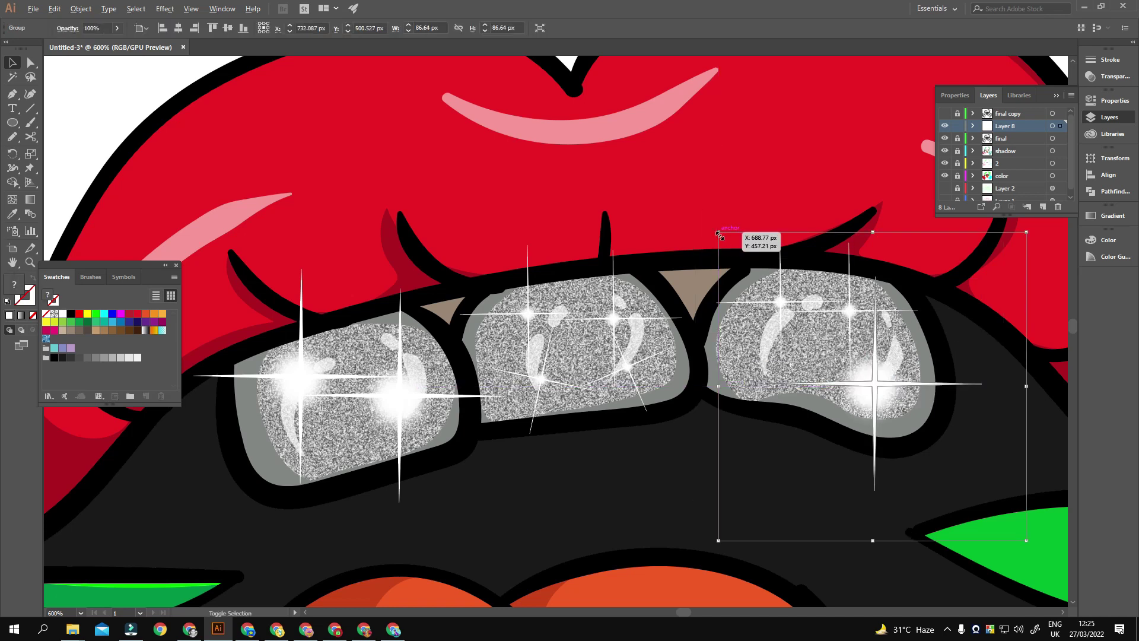
{"action": "left_click_drag", "start_coordinate": [718, 235], "coordinate": [781, 295]}
{"action": "mouse_move", "coordinate": [877, 391]}
{"action": "left_mouse_down"}
{"action": "mouse_move", "coordinate": [567, 356]}
{"action": "mouse_move", "coordinate": [571, 366]}
{"action": "mouse_move", "coordinate": [538, 380]}
{"action": "mouse_move", "coordinate": [618, 313]}
{"action": "left_mouse_up"}
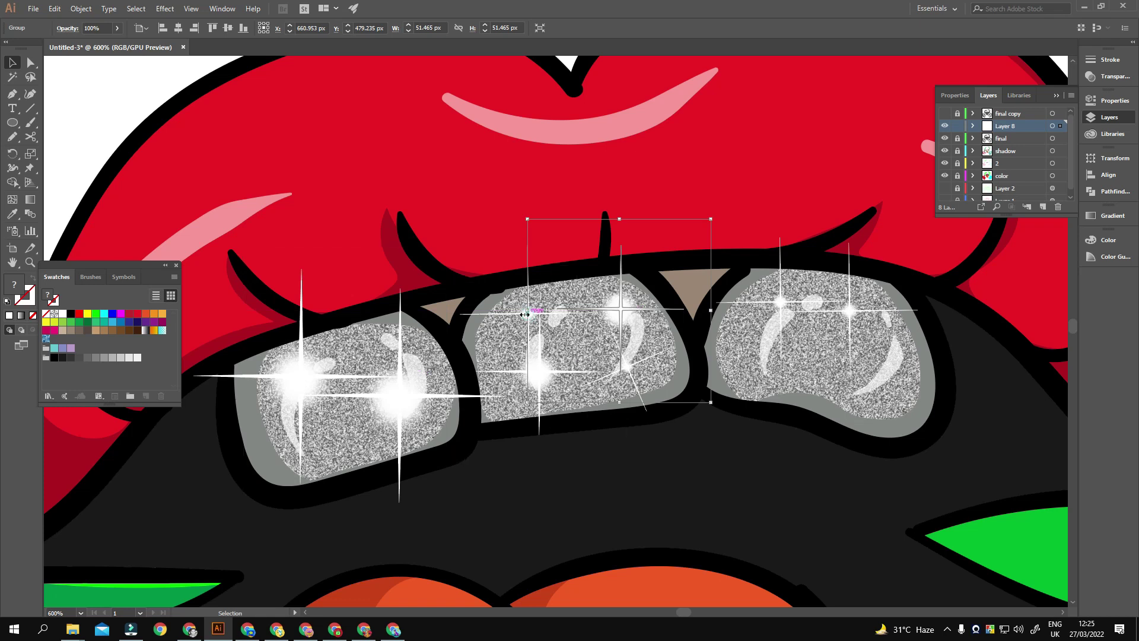
Copy a sparkle onto the left tooth and shrink it to about 34 px
{"action": "left_click_drag", "start_coordinate": [524, 314], "coordinate": [322, 435]}
{"action": "left_click", "coordinate": [308, 376]}
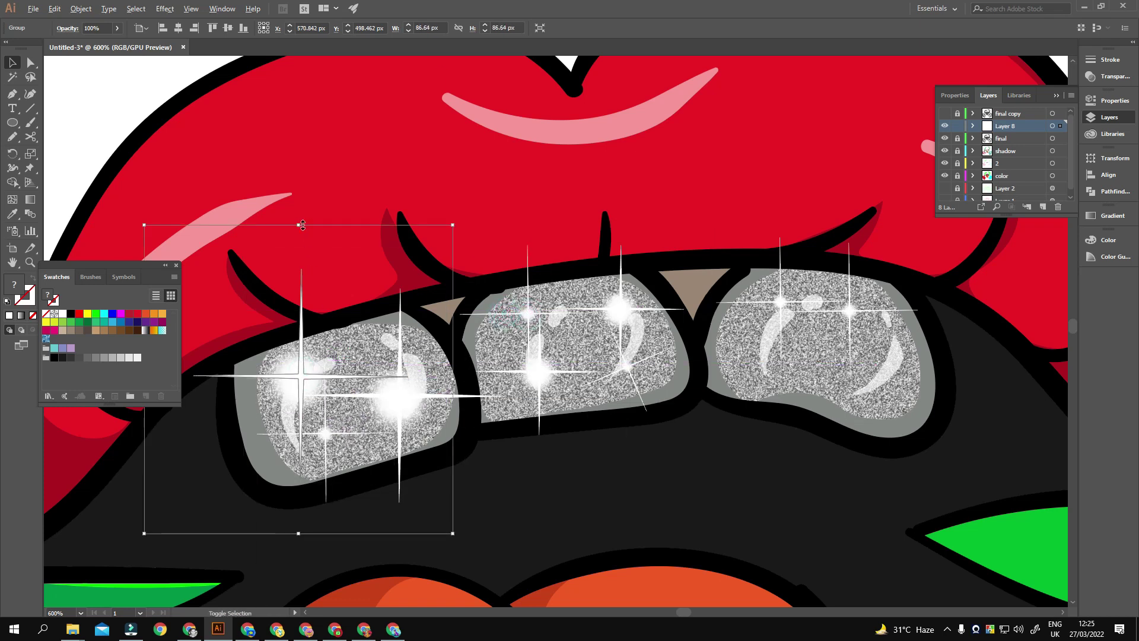
{"action": "left_click_drag", "start_coordinate": [298, 225], "coordinate": [321, 320]}
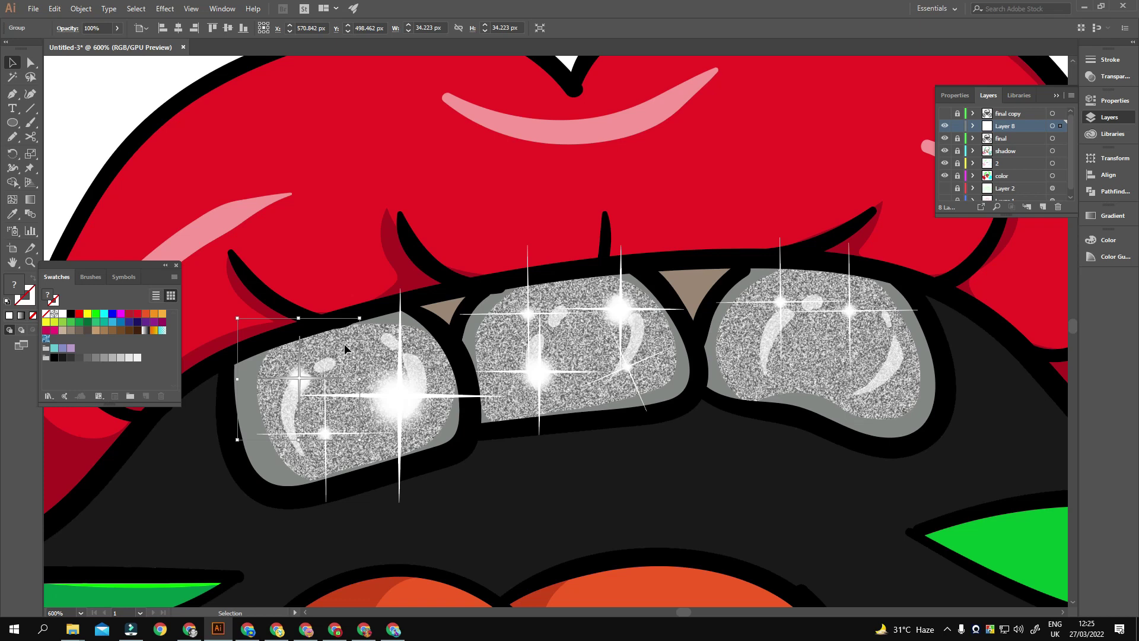
{"action": "key", "text": "ctrl+shift+a"}
{"action": "key", "text": "ctrl+minus"}
{"action": "key", "text": "ctrl+minus"}
{"action": "key", "text": "ctrl+minus"}
{"action": "left_click_drag", "start_coordinate": [489, 426], "coordinate": [523, 428]}
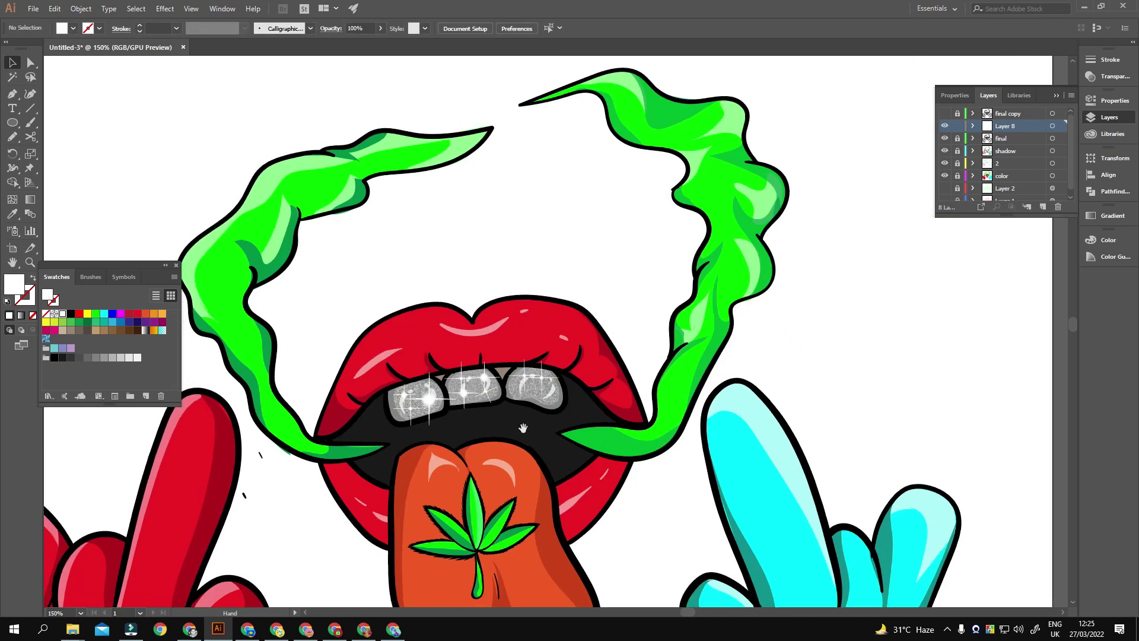
{"action": "scroll", "coordinate": [466, 380], "scroll_direction": "up", "scroll_amount": 4}
Shrink two more sparkles on the teeth, one to about 41 px
{"action": "left_click", "coordinate": [457, 415]}
{"action": "left_click_drag", "start_coordinate": [461, 311], "coordinate": [444, 345]}
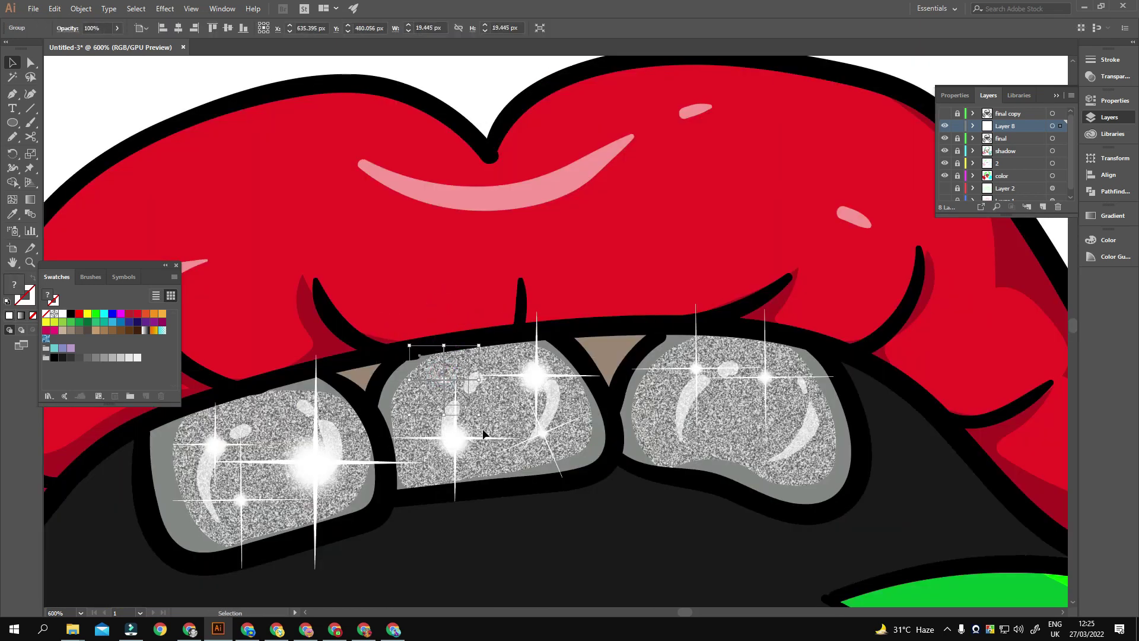
{"action": "left_click_drag", "start_coordinate": [538, 298], "coordinate": [536, 303]}
{"action": "scroll", "coordinate": [901, 470], "scroll_direction": "down", "scroll_amount": 5}
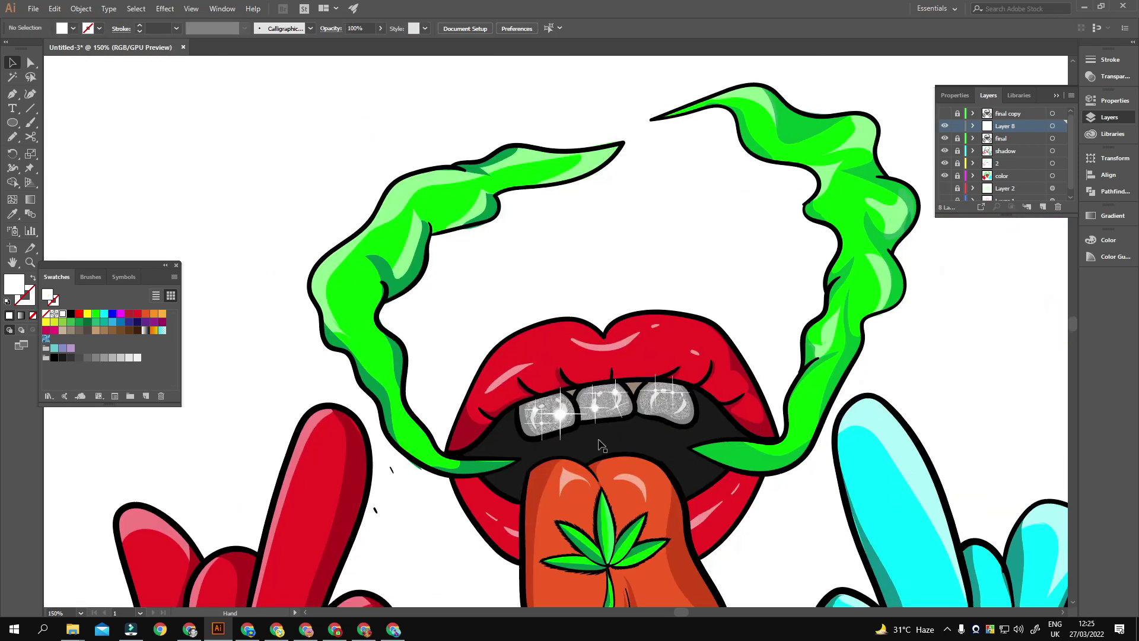
{"action": "scroll", "coordinate": [578, 389], "scroll_direction": "up", "scroll_amount": 6}
{"action": "left_click", "coordinate": [578, 389]}
{"action": "left_click_drag", "start_coordinate": [577, 182], "coordinate": [577, 243]}
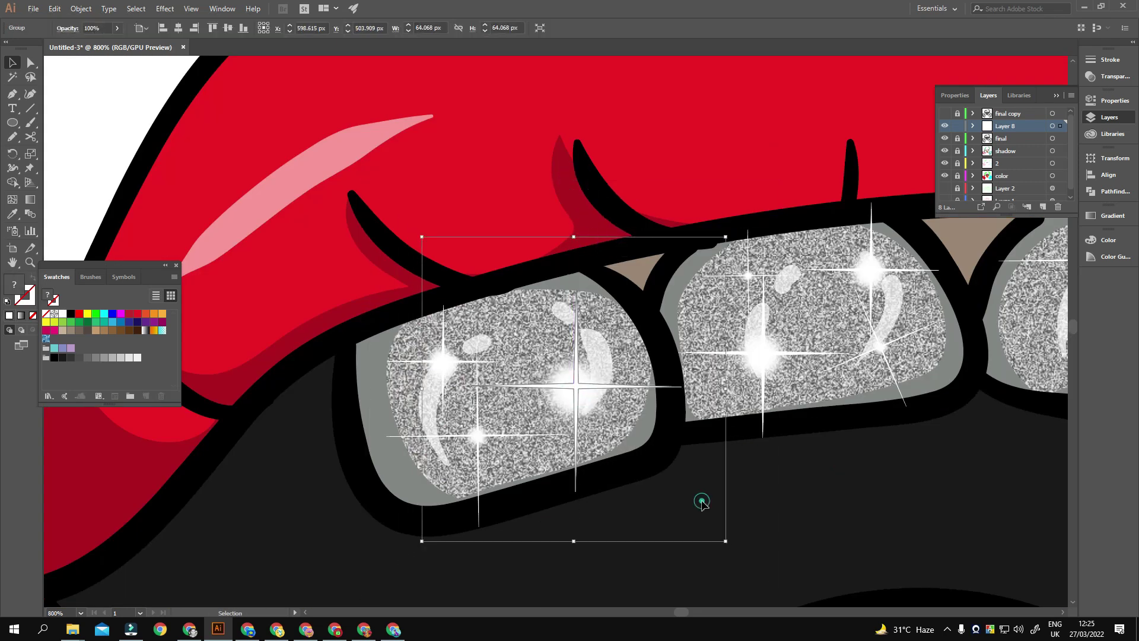
{"action": "left_click", "coordinate": [699, 500]}
Duplicate a sparkle lower onto the right tooth and view the full artwork
{"action": "scroll", "coordinate": [699, 501], "scroll_direction": "down", "scroll_amount": 6}
{"action": "scroll", "coordinate": [631, 458], "scroll_direction": "up", "scroll_amount": 5}
{"action": "left_click_drag", "start_coordinate": [590, 393], "coordinate": [548, 387]}
{"action": "left_click_drag", "start_coordinate": [609, 341], "coordinate": [658, 415]}
{"action": "left_click", "coordinate": [783, 461]}
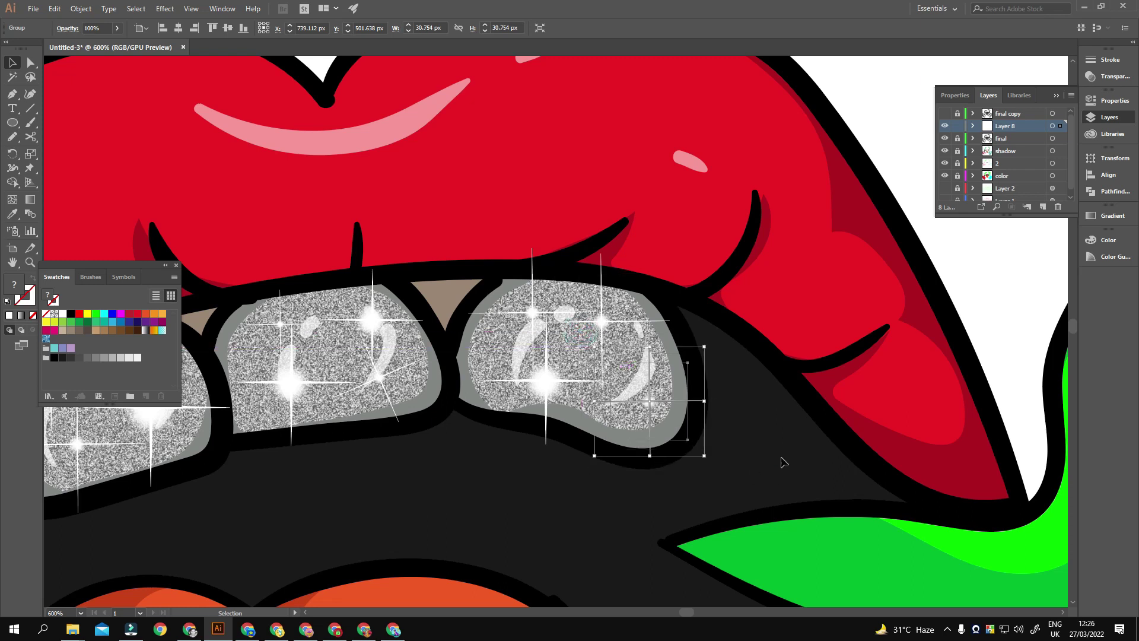
{"action": "scroll", "coordinate": [783, 461], "scroll_direction": "down", "scroll_amount": 5}
{"action": "mouse_move", "coordinate": [683, 416]}
{"action": "left_mouse_down"}
{"action": "mouse_move", "coordinate": [701, 359]}
{"action": "mouse_move", "coordinate": [727, 353]}
{"action": "mouse_move", "coordinate": [685, 343]}
{"action": "left_mouse_up"}
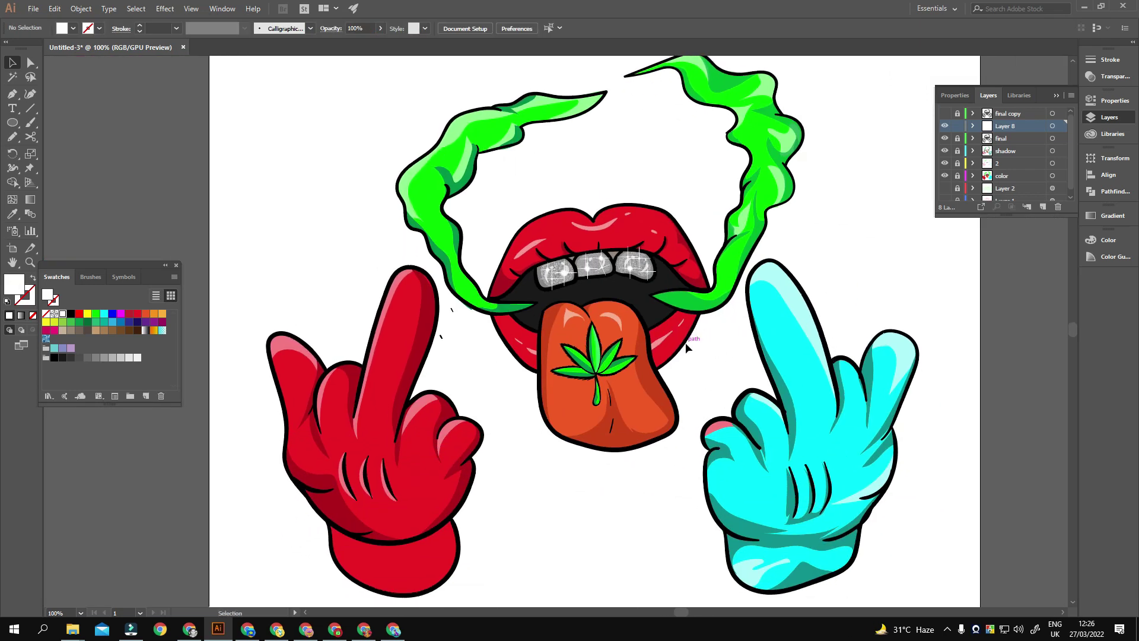
{"action": "scroll", "coordinate": [791, 358], "scroll_direction": "down", "scroll_amount": 2}
{"action": "scroll", "coordinate": [525, 326], "scroll_direction": "up", "scroll_amount": 4}
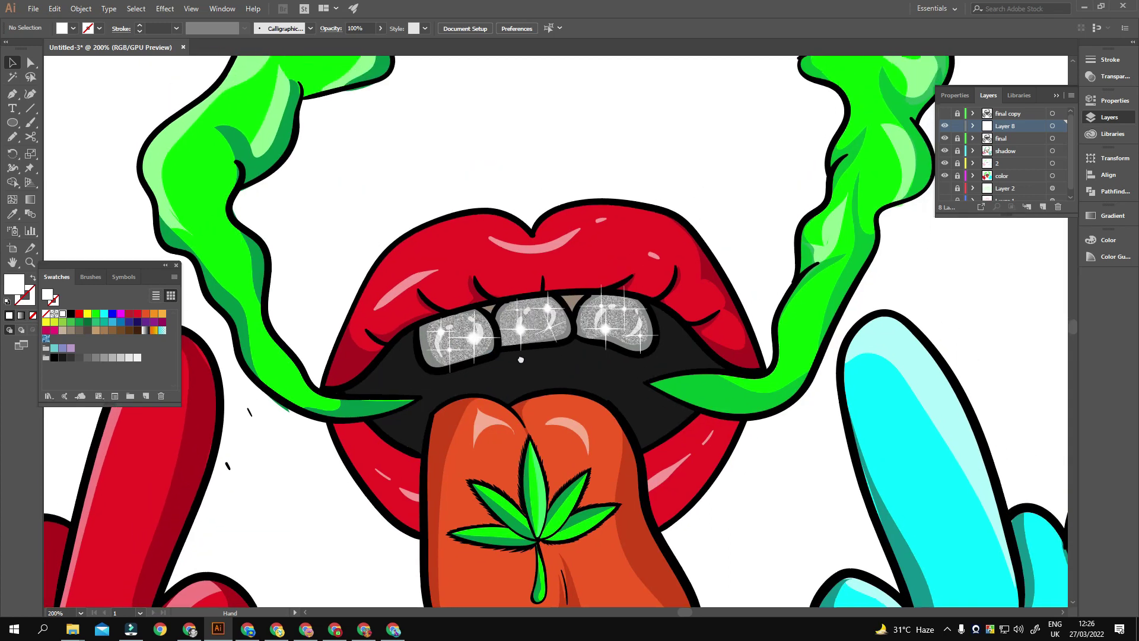
{"action": "scroll", "coordinate": [443, 356], "scroll_direction": "up", "scroll_amount": 4}
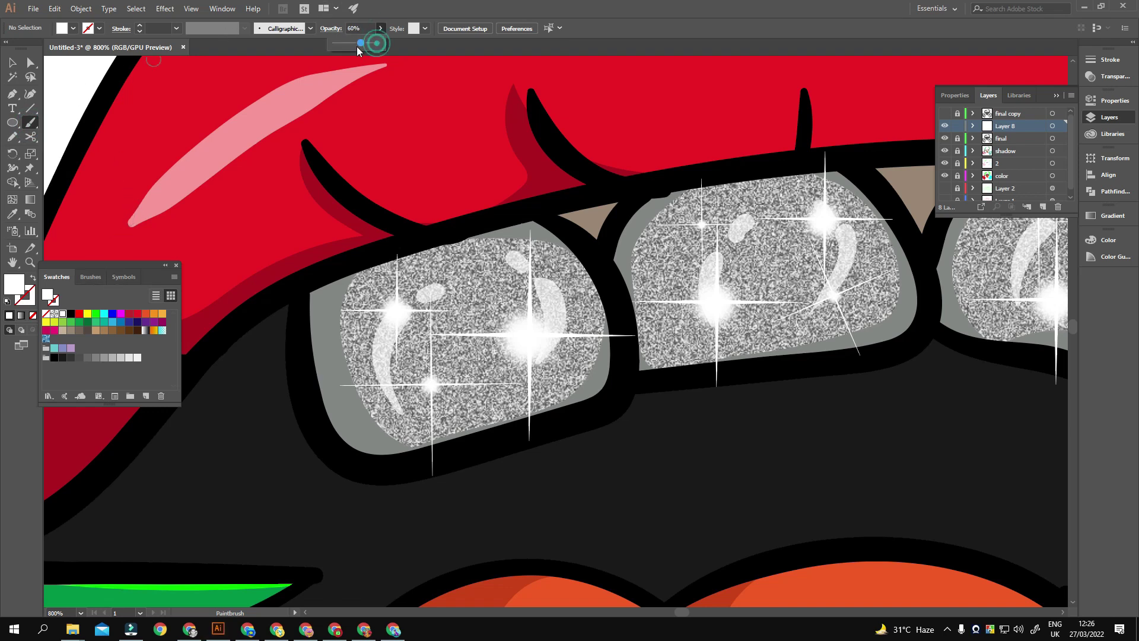
Apply a Gaussian Blur and paint a soft white highlight stroke on the left tooth
{"action": "left_click", "coordinate": [165, 9]}
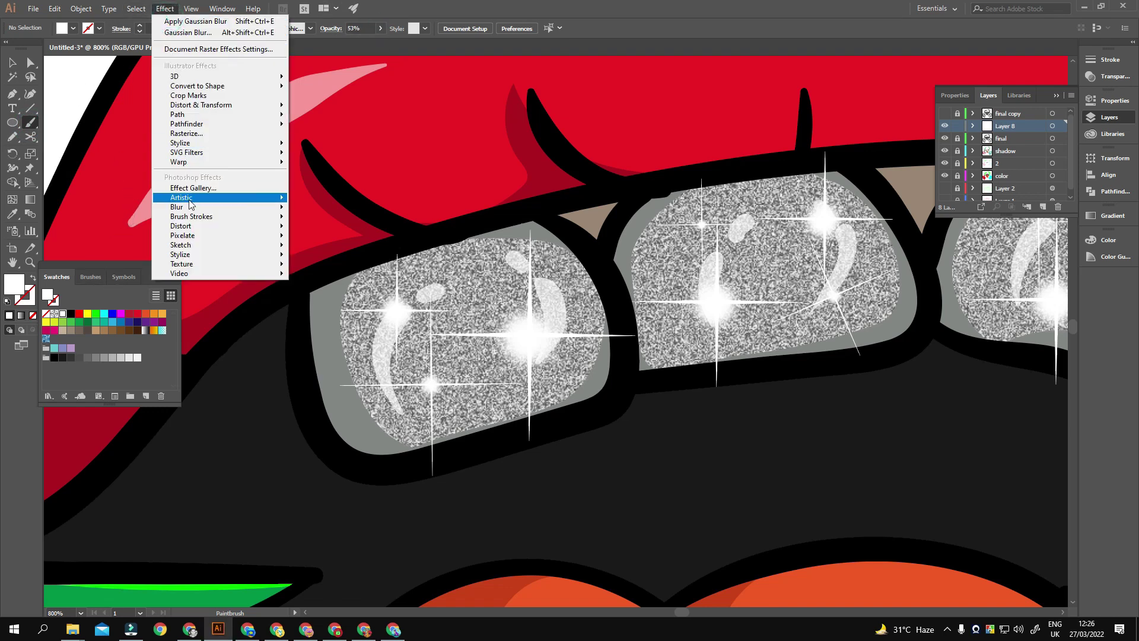
{"action": "mouse_move", "coordinate": [176, 206]}
{"action": "left_click", "coordinate": [89, 210]}
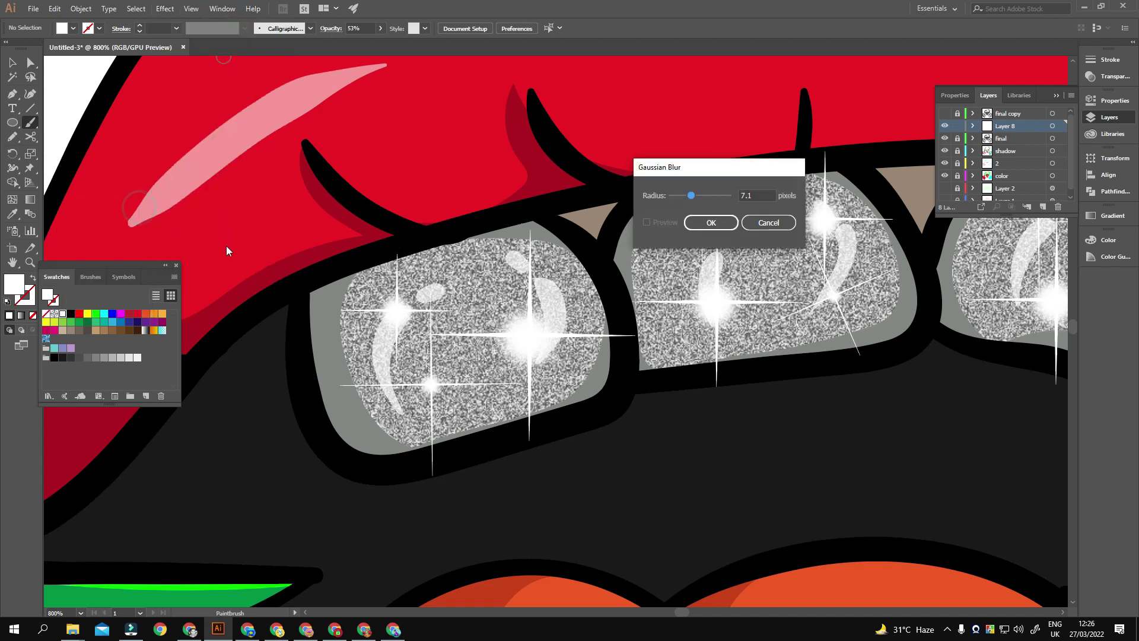
{"action": "left_click", "coordinate": [707, 222]}
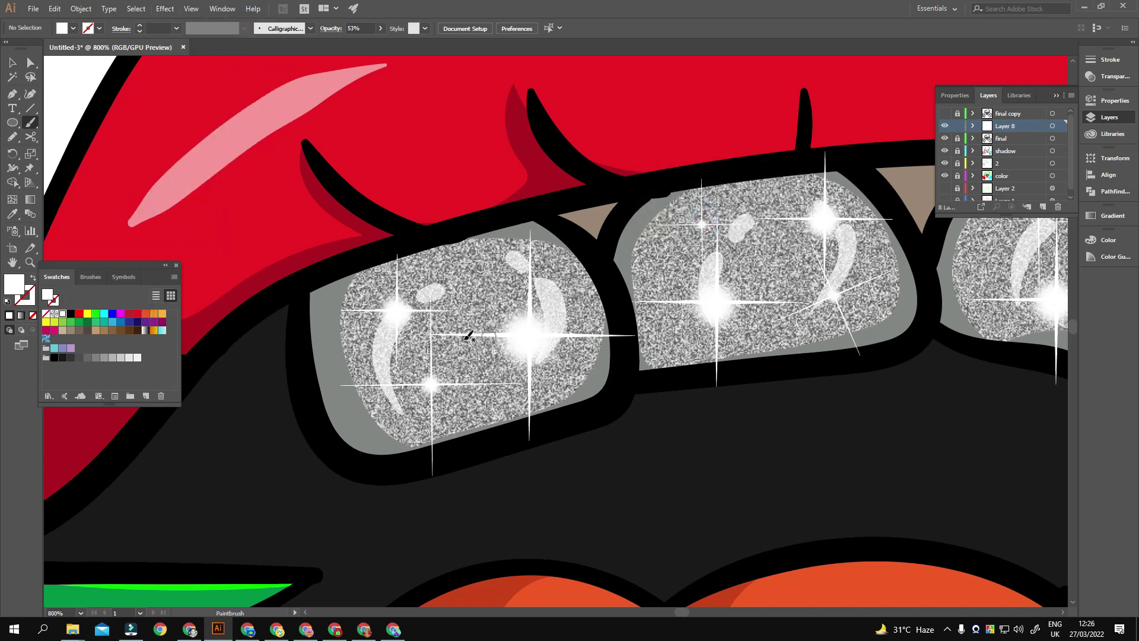
{"action": "left_click_drag", "start_coordinate": [400, 375], "coordinate": [396, 344]}
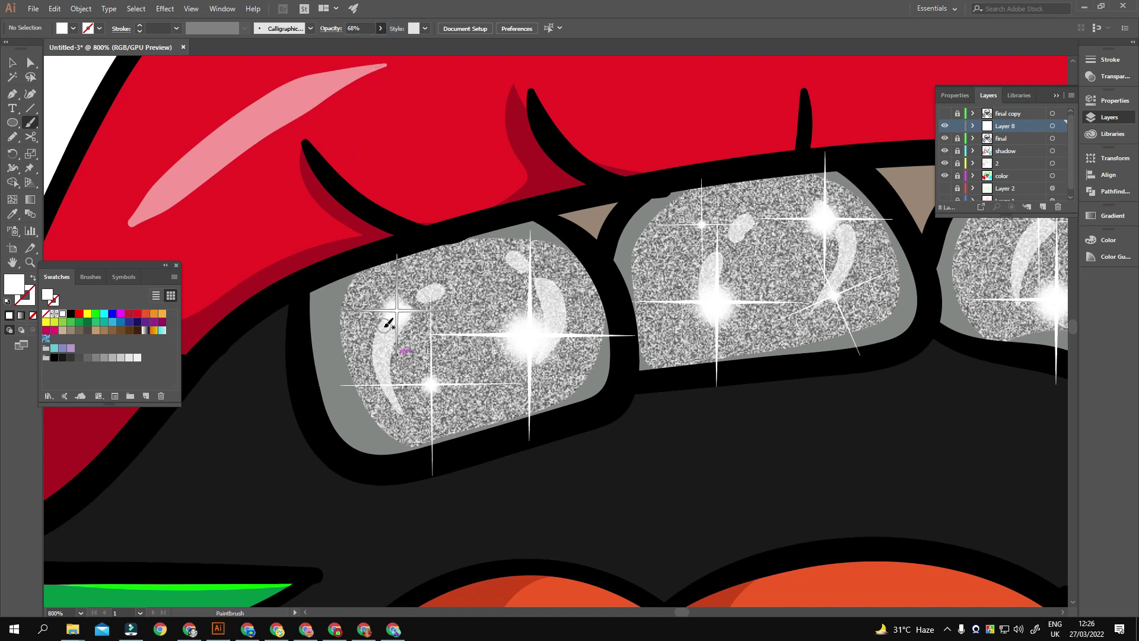
{"action": "key", "text": "shift+x"}
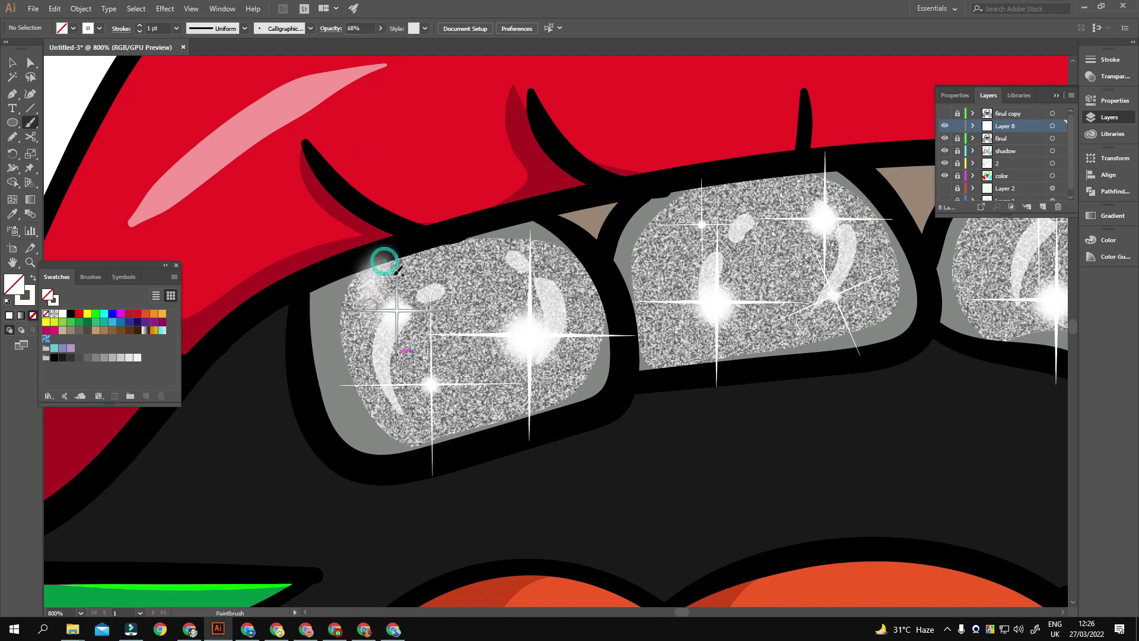
Pan across the teeth to check the sparkles, ending on the right tooth
{"action": "scroll", "coordinate": [377, 345], "scroll_direction": "down", "scroll_amount": 1}
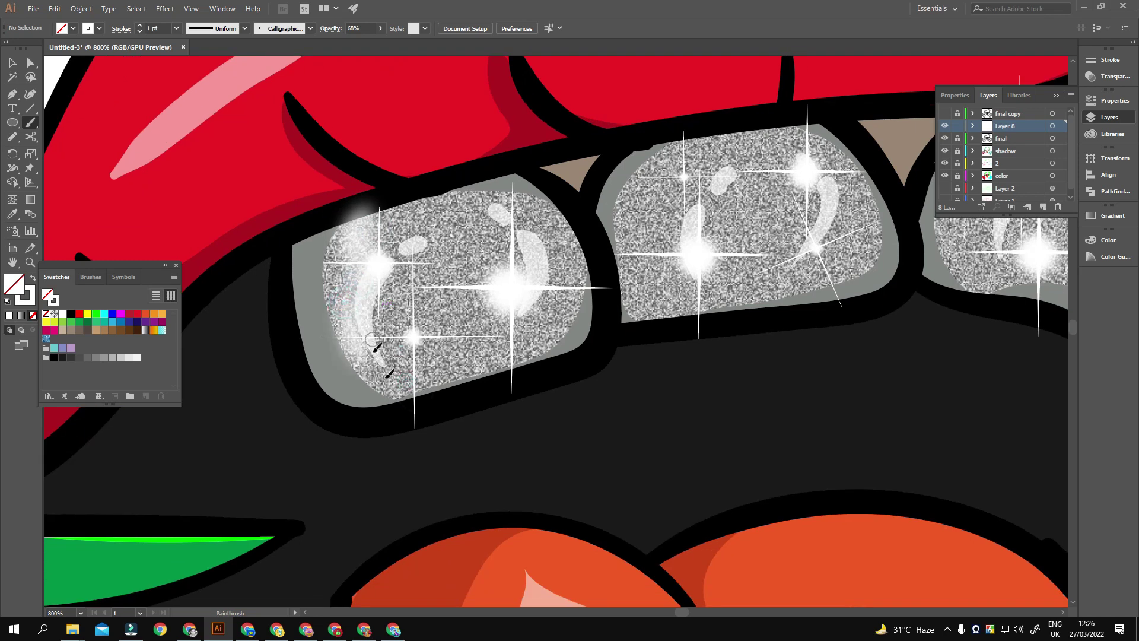
{"action": "left_click_drag", "start_coordinate": [441, 349], "coordinate": [415, 391]}
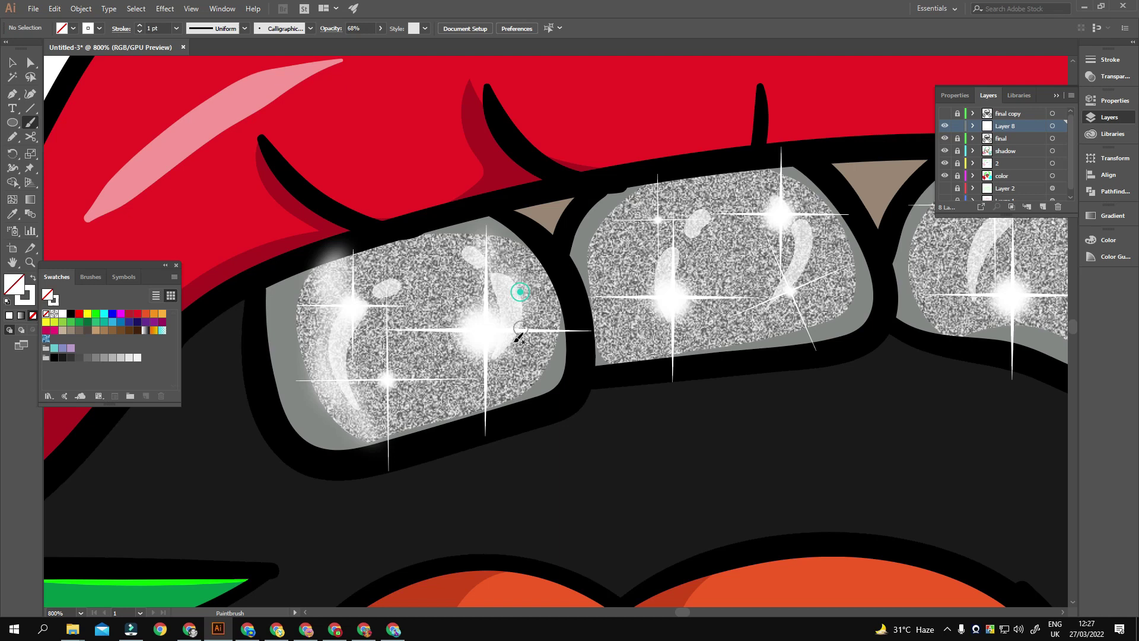
{"action": "scroll", "coordinate": [519, 338], "scroll_direction": "down", "scroll_amount": 1}
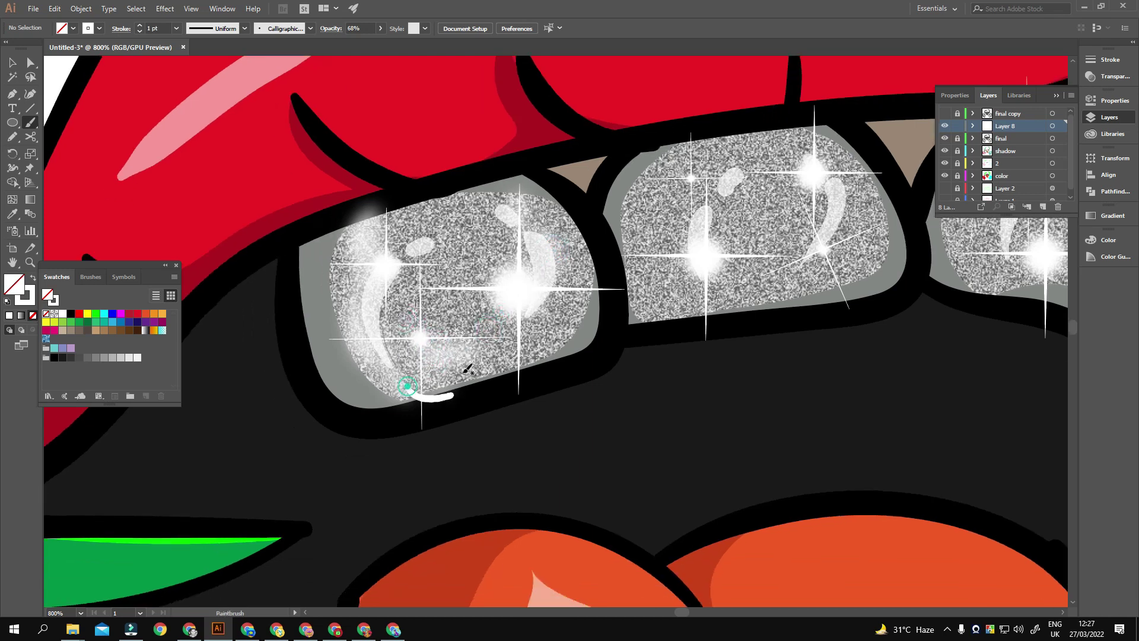
{"action": "left_click_drag", "start_coordinate": [575, 340], "coordinate": [539, 359]}
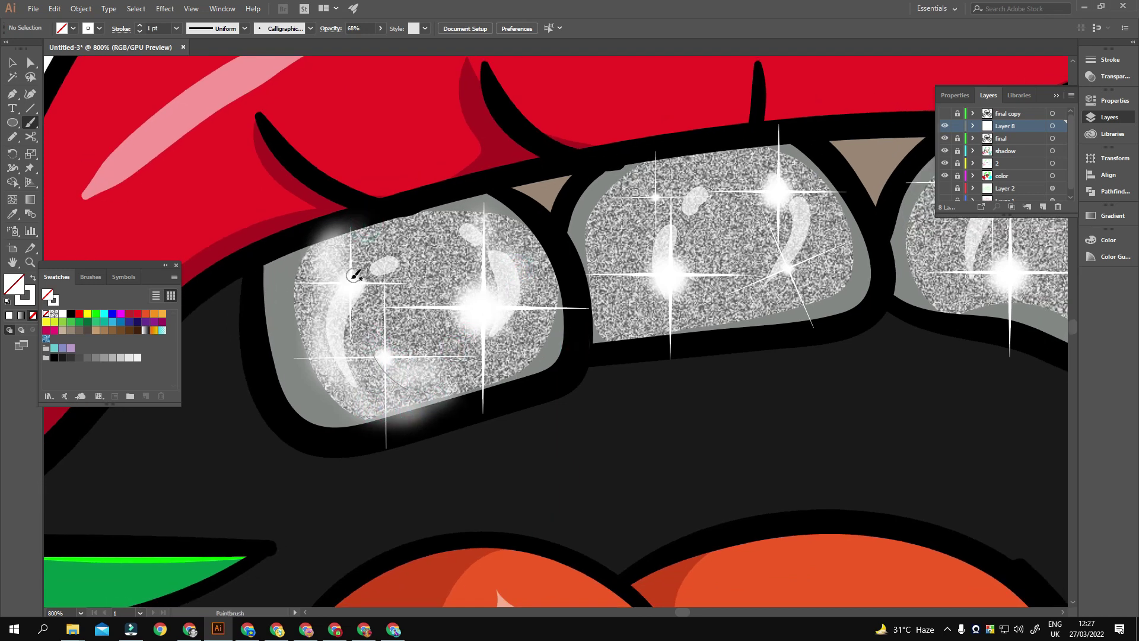
{"action": "scroll", "coordinate": [396, 229], "scroll_direction": "up", "scroll_amount": 1}
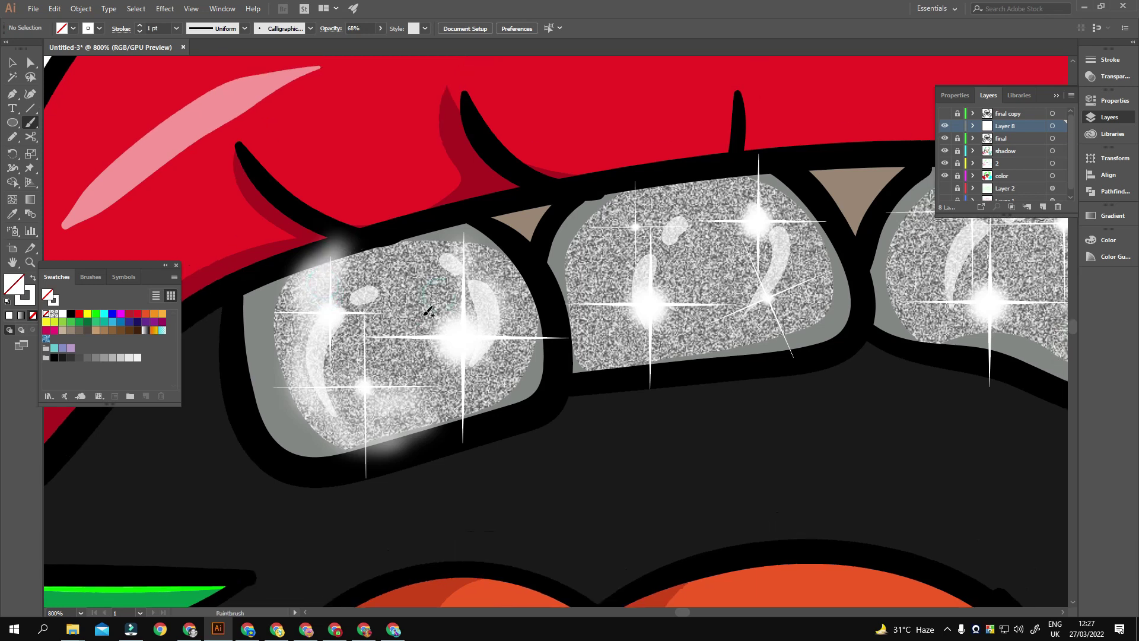
{"action": "scroll", "coordinate": [557, 268], "scroll_direction": "right", "scroll_amount": 3}
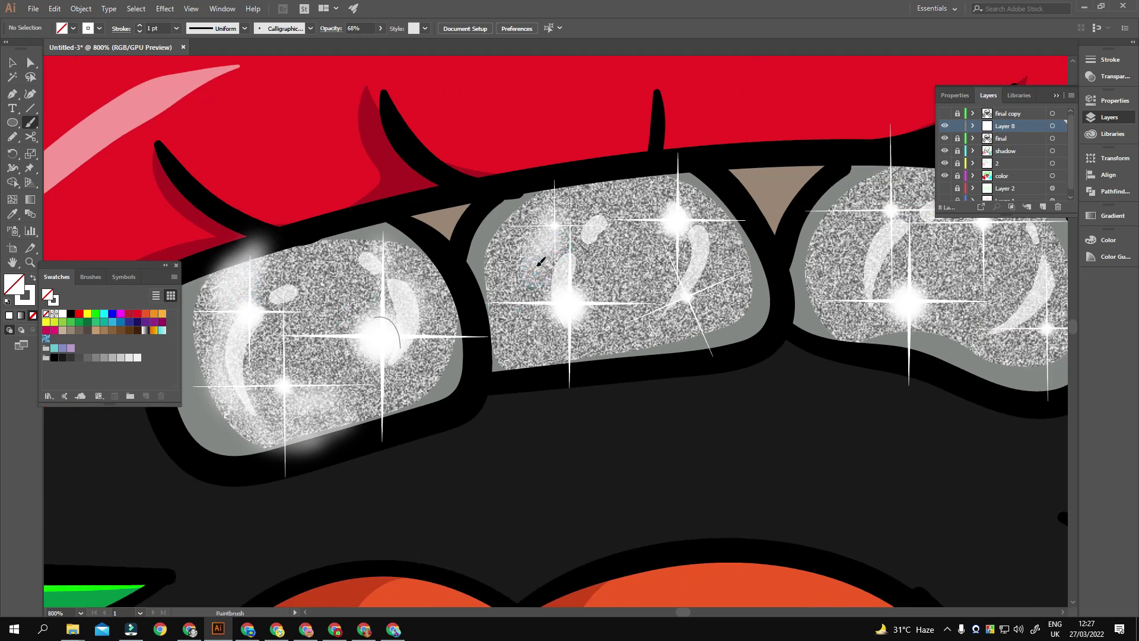
{"action": "scroll", "coordinate": [540, 262], "scroll_direction": "down", "scroll_amount": 1}
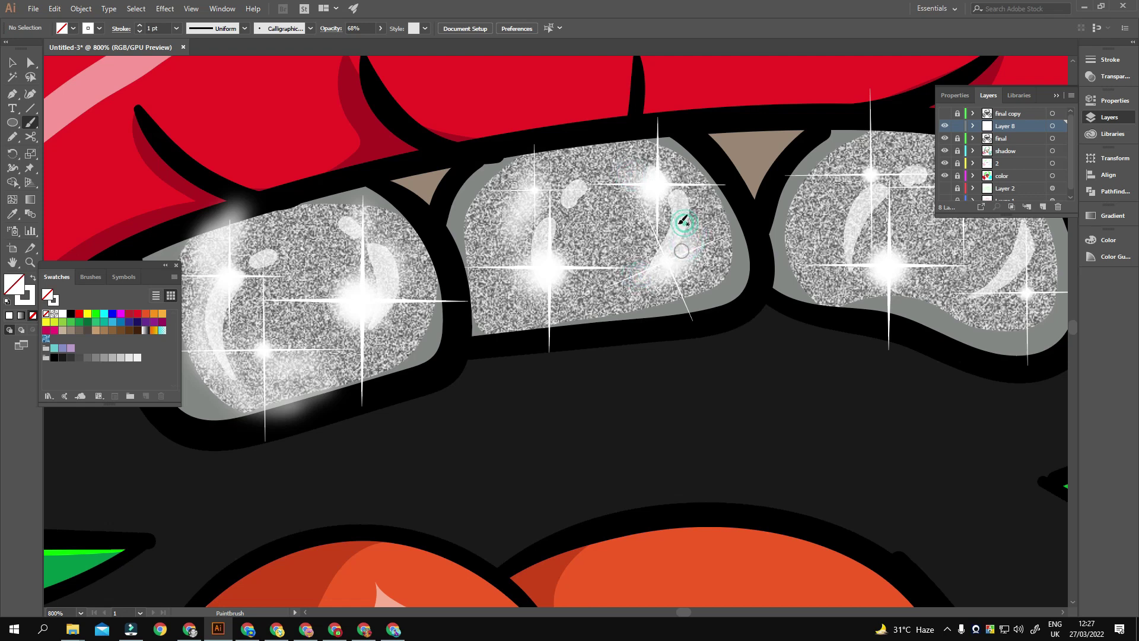
{"action": "left_click_drag", "start_coordinate": [866, 182], "coordinate": [656, 224]}
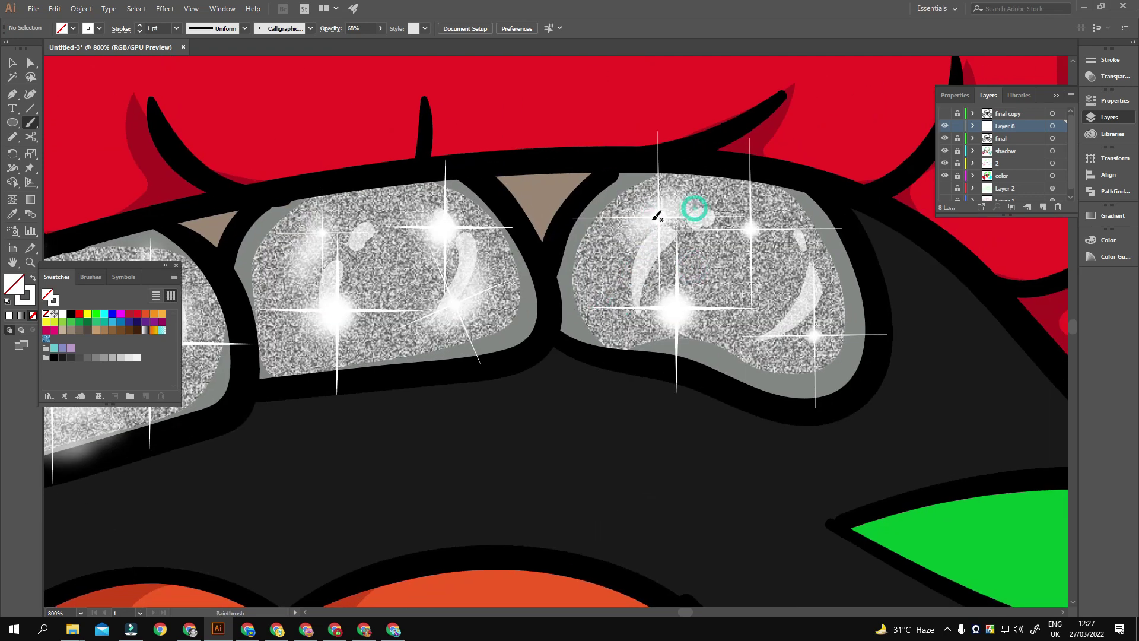
{"action": "mouse_move", "coordinate": [678, 282]}
{"action": "left_mouse_down"}
{"action": "mouse_move", "coordinate": [599, 249]}
{"action": "mouse_move", "coordinate": [619, 292]}
{"action": "left_mouse_up"}
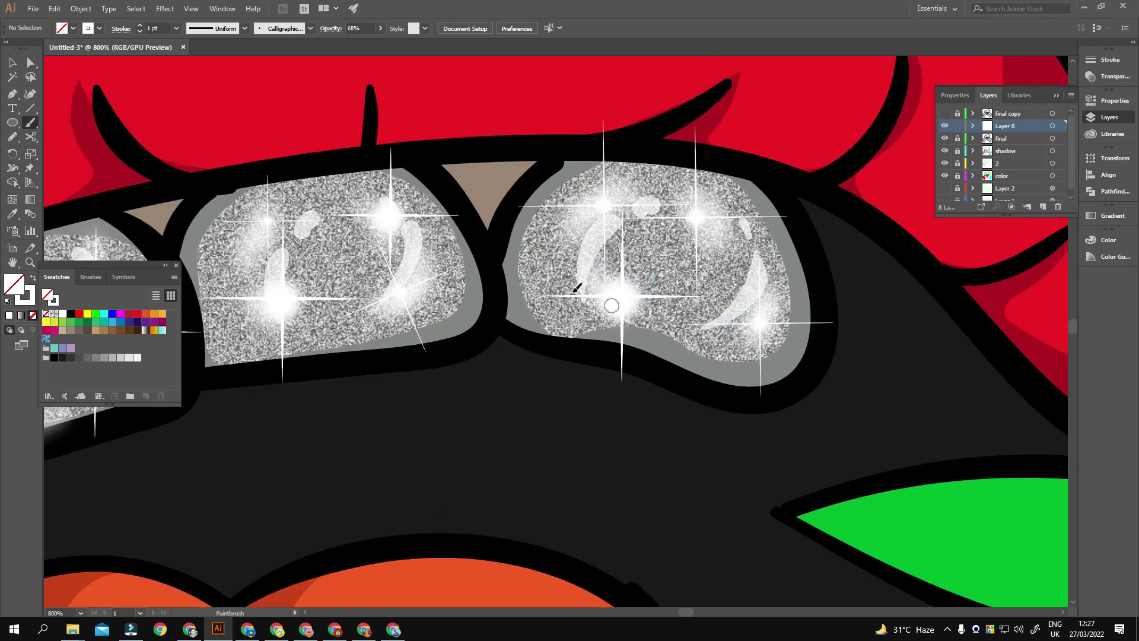
{"action": "scroll", "coordinate": [575, 290], "scroll_direction": "down", "scroll_amount": 1}
{"action": "scroll", "coordinate": [593, 308], "scroll_direction": "down", "scroll_amount": 3}
{"action": "scroll", "coordinate": [616, 332], "scroll_direction": "down", "scroll_amount": 1}
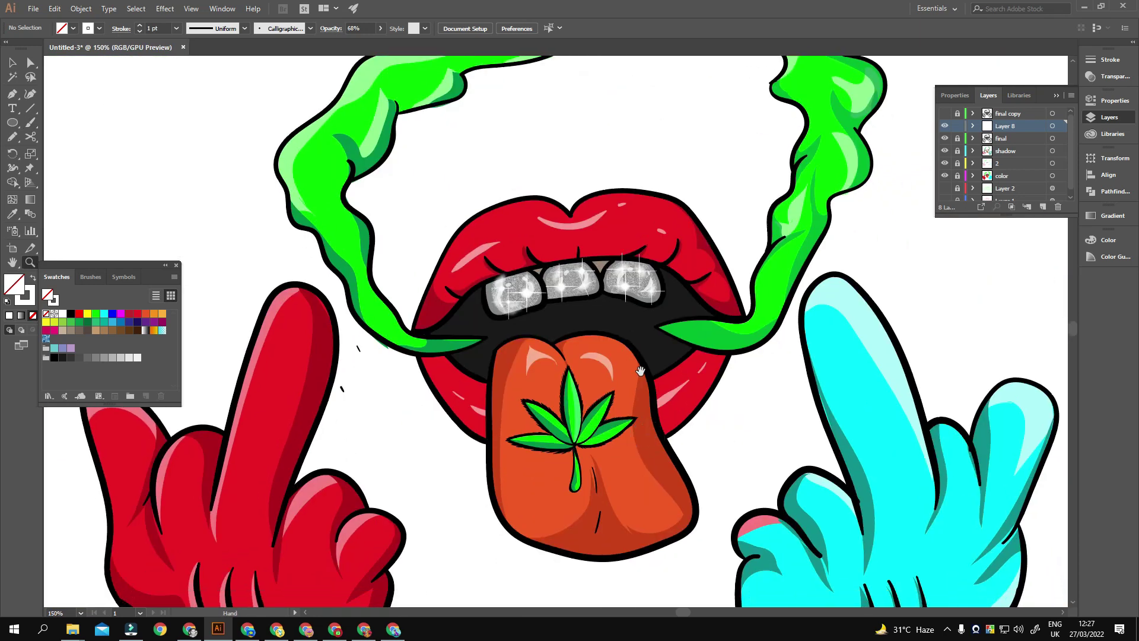
Zoom out and reposition the view to see the whole artwork and both hands
{"action": "scroll", "coordinate": [640, 371], "scroll_direction": "down", "scroll_amount": 2}
{"action": "key", "text": "v"}
{"action": "scroll", "coordinate": [812, 305], "scroll_direction": "down", "scroll_amount": 1}
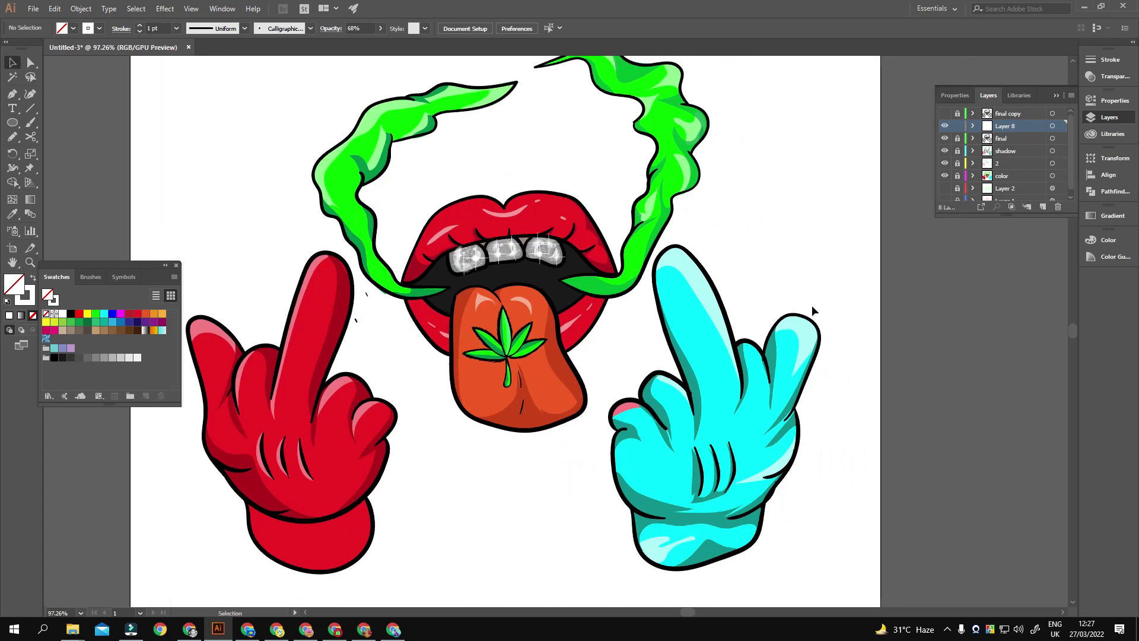
{"action": "scroll", "coordinate": [801, 297], "scroll_direction": "down", "scroll_amount": 2}
{"action": "scroll", "coordinate": [791, 280], "scroll_direction": "down", "scroll_amount": 1}
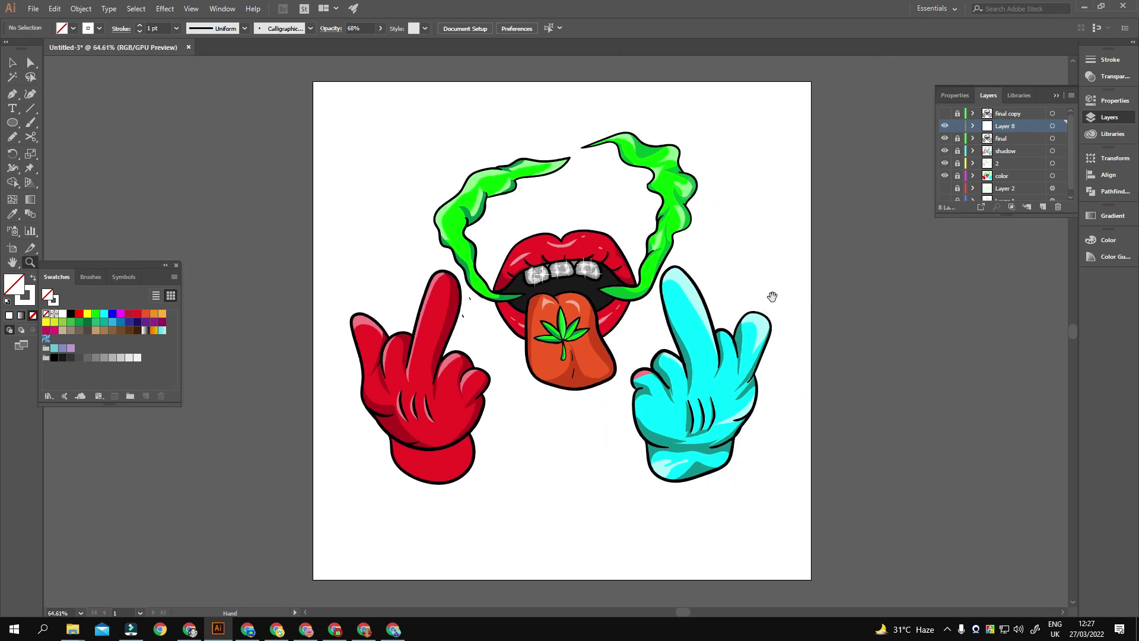
{"action": "left_click_drag", "start_coordinate": [665, 393], "coordinate": [693, 351]}
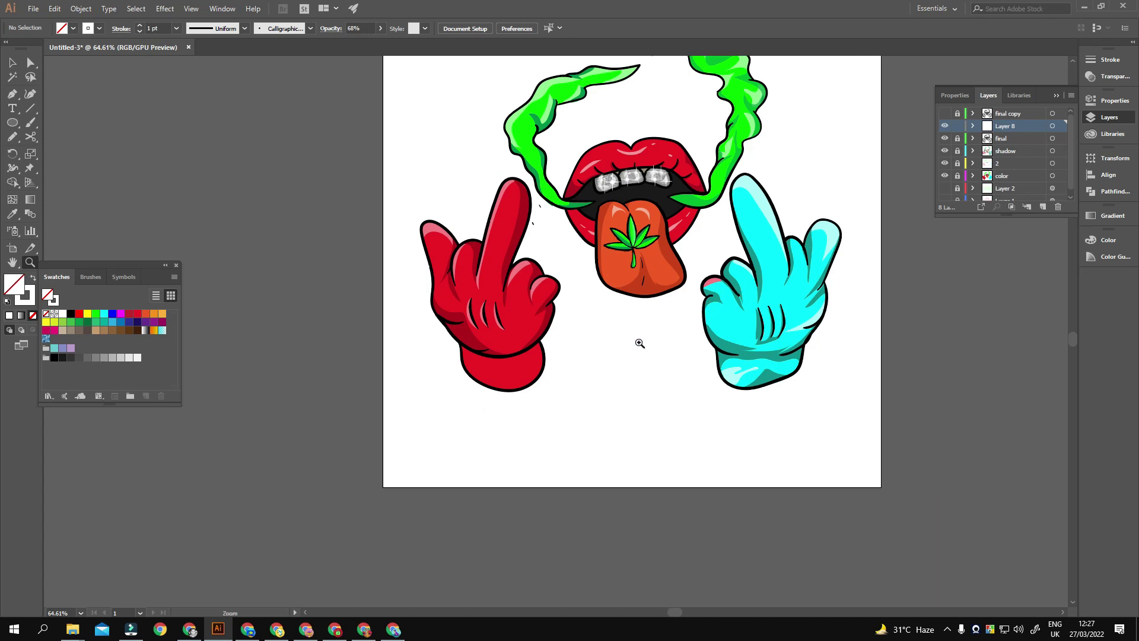
{"action": "scroll", "coordinate": [664, 309], "scroll_direction": "down", "scroll_amount": 1}
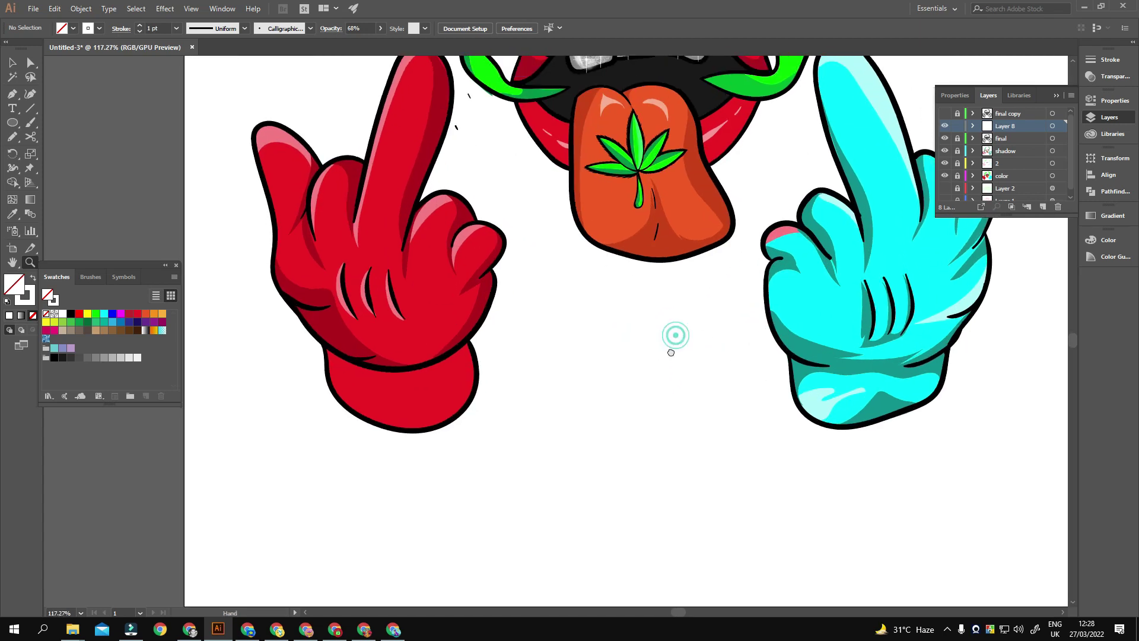
{"action": "scroll", "coordinate": [669, 338], "scroll_direction": "down", "scroll_amount": 1}
{"action": "scroll", "coordinate": [656, 363], "scroll_direction": "down", "scroll_amount": 3}
{"action": "scroll", "coordinate": [717, 409], "scroll_direction": "down", "scroll_amount": 1}
{"action": "left_click_drag", "start_coordinate": [670, 403], "coordinate": [652, 362]}
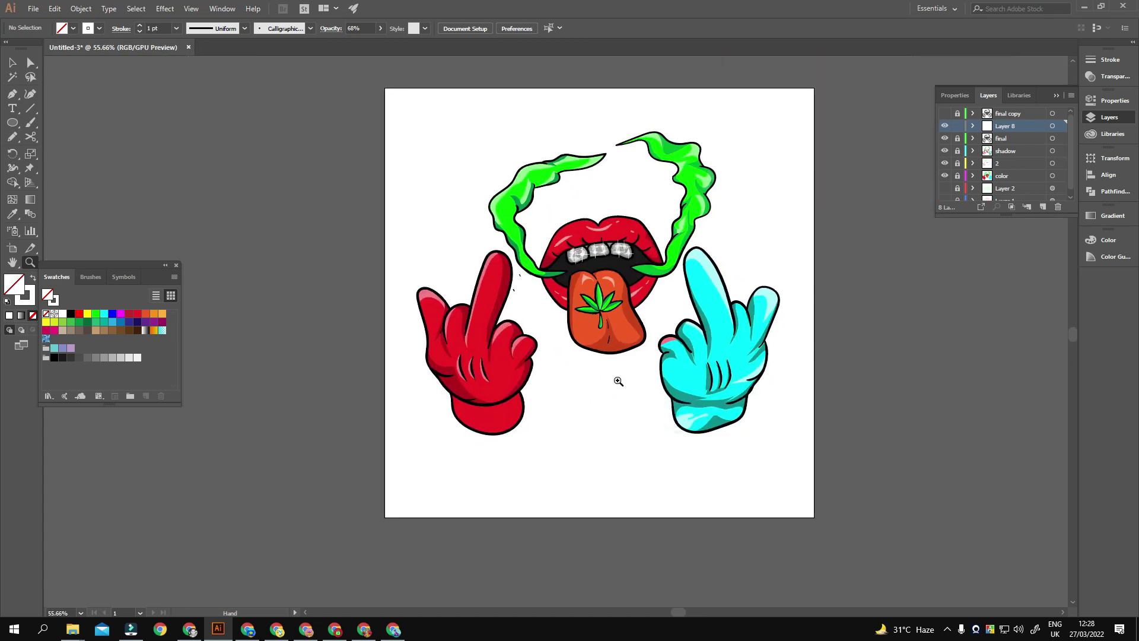
{"action": "scroll", "coordinate": [587, 368], "scroll_direction": "up", "scroll_amount": 5}
{"action": "scroll", "coordinate": [674, 407], "scroll_direction": "up", "scroll_amount": 3}
Paint white gloss highlights on the upper tongue and both tongue lobes
{"action": "key", "text": "b"}
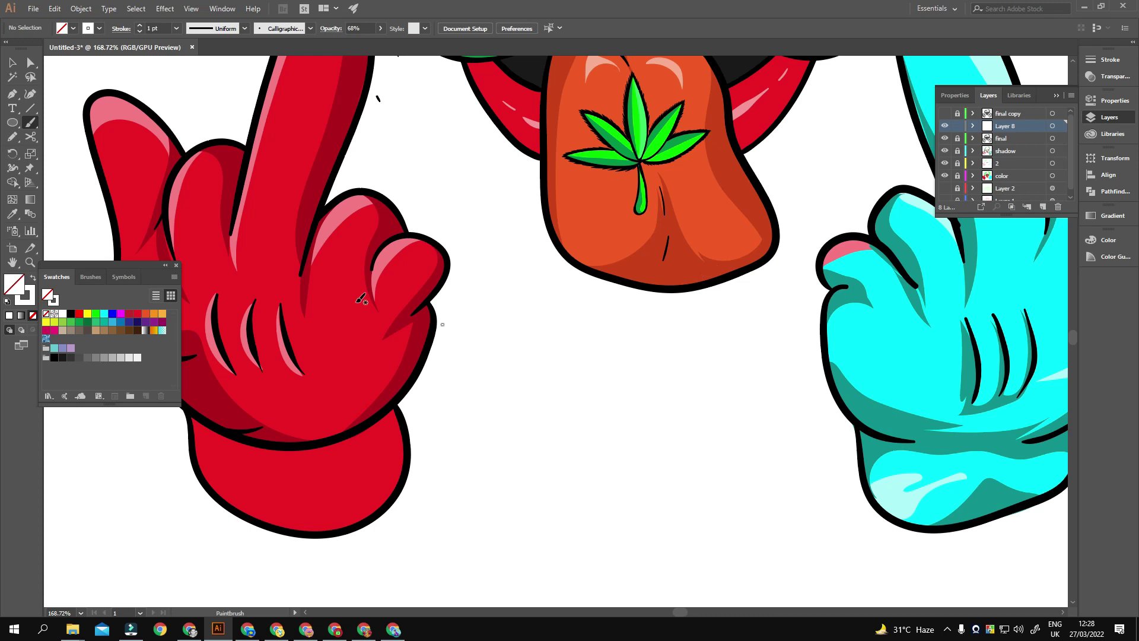
{"action": "left_click", "coordinate": [30, 108]}
{"action": "left_click_drag", "start_coordinate": [365, 443], "coordinate": [449, 433]}
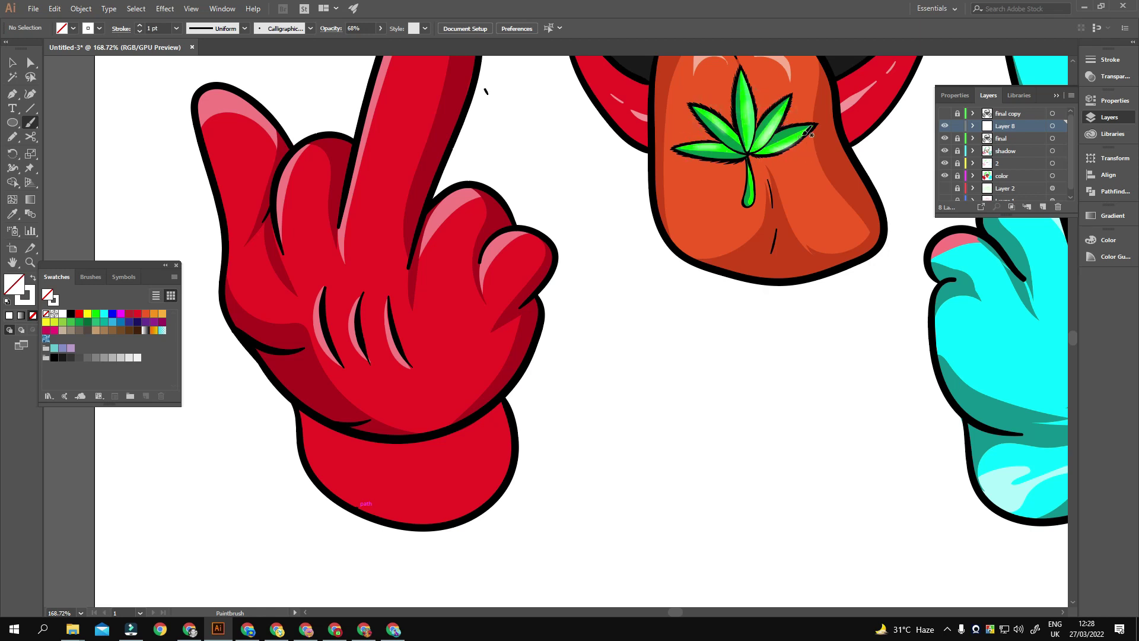
{"action": "key", "text": "z"}
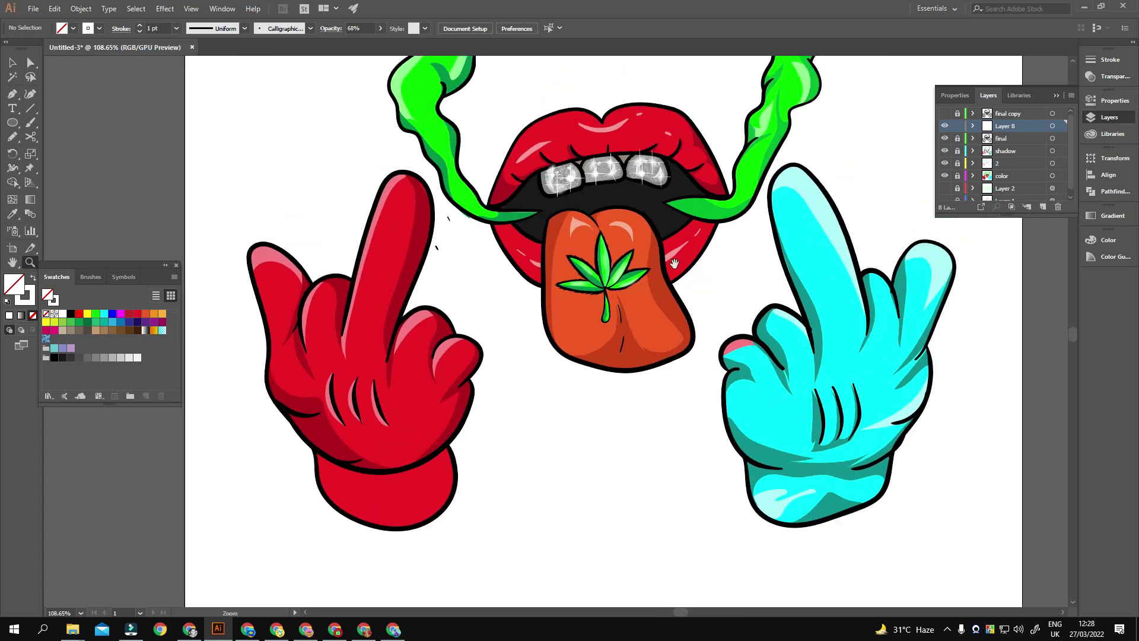
{"action": "left_click_drag", "start_coordinate": [599, 252], "coordinate": [731, 268]}
{"action": "key", "text": "b"}
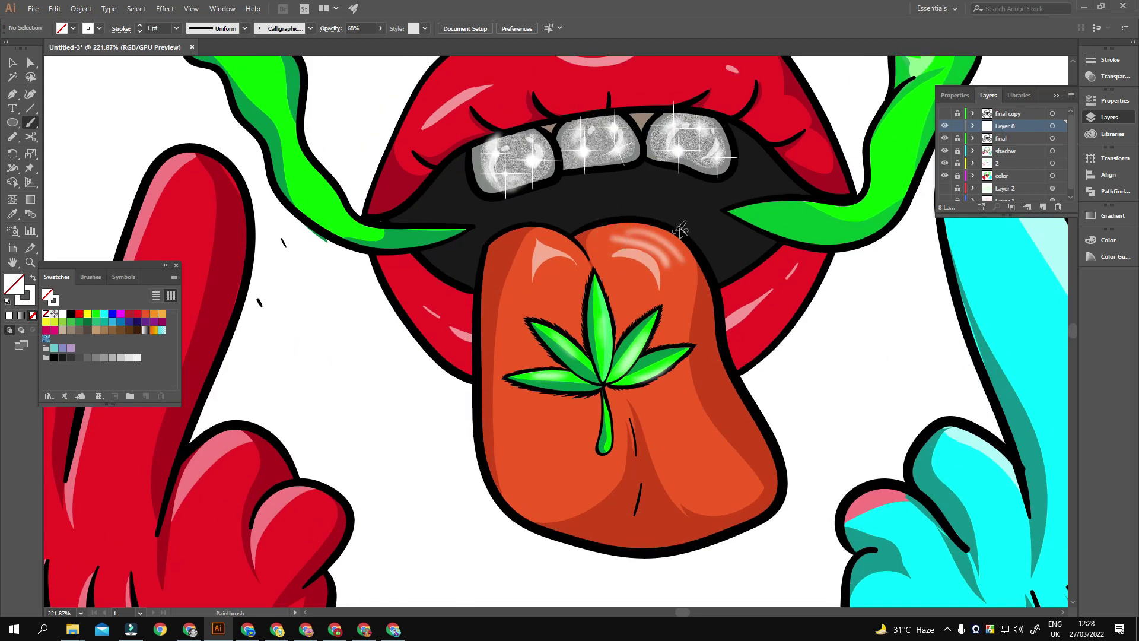
{"action": "left_click_drag", "start_coordinate": [614, 255], "coordinate": [659, 289]}
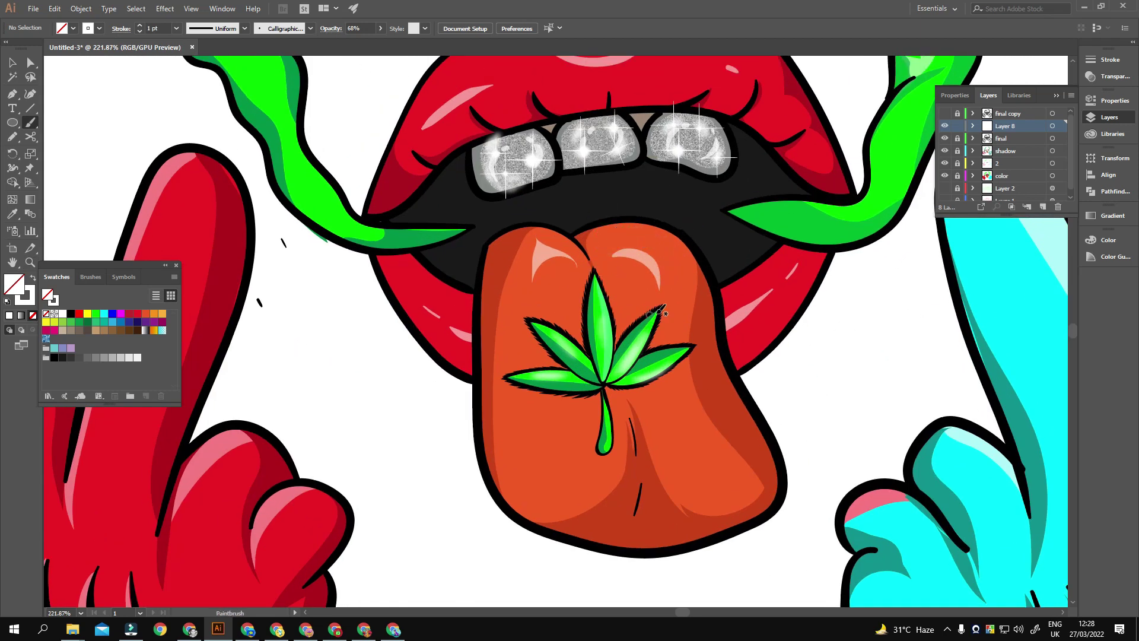
{"action": "left_click_drag", "start_coordinate": [633, 244], "coordinate": [681, 289]}
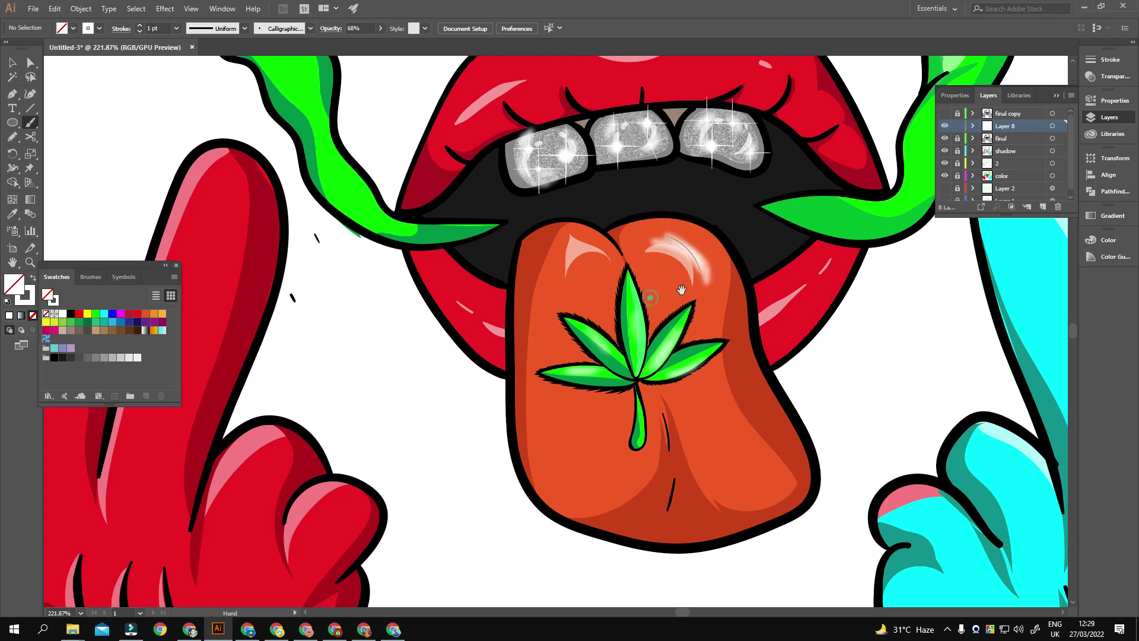
{"action": "left_click_drag", "start_coordinate": [659, 243], "coordinate": [690, 247]}
{"action": "mouse_move", "coordinate": [544, 277]}
{"action": "left_mouse_down"}
{"action": "mouse_move", "coordinate": [596, 250]}
{"action": "mouse_move", "coordinate": [641, 260]}
{"action": "left_mouse_up"}
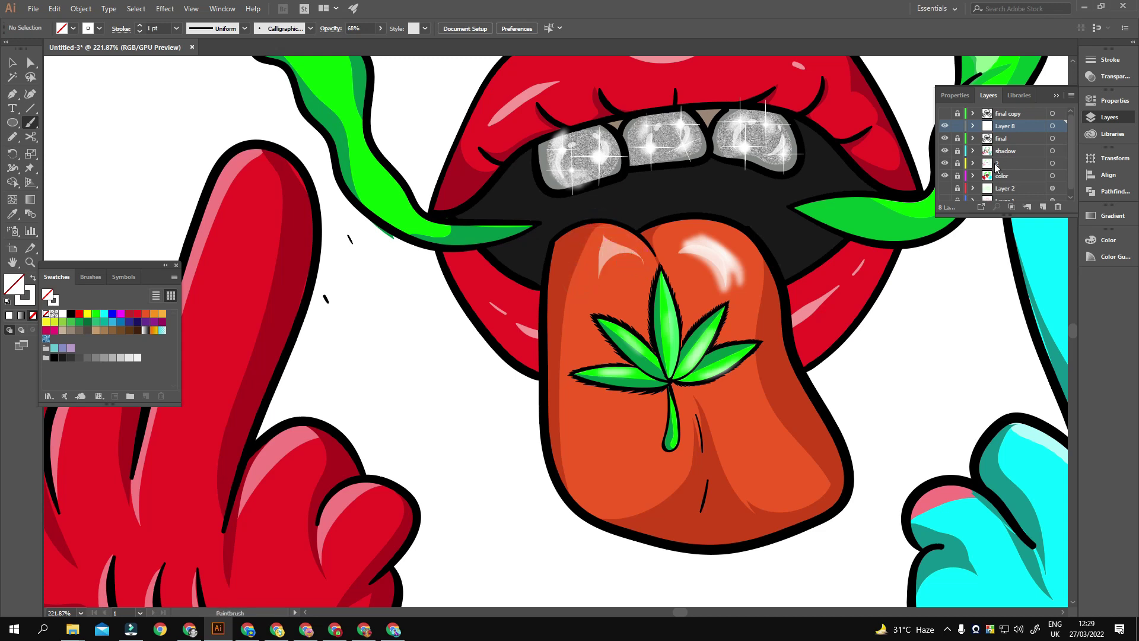
Make layer 2 the target layer for new strokes
{"action": "left_click", "coordinate": [996, 163]}
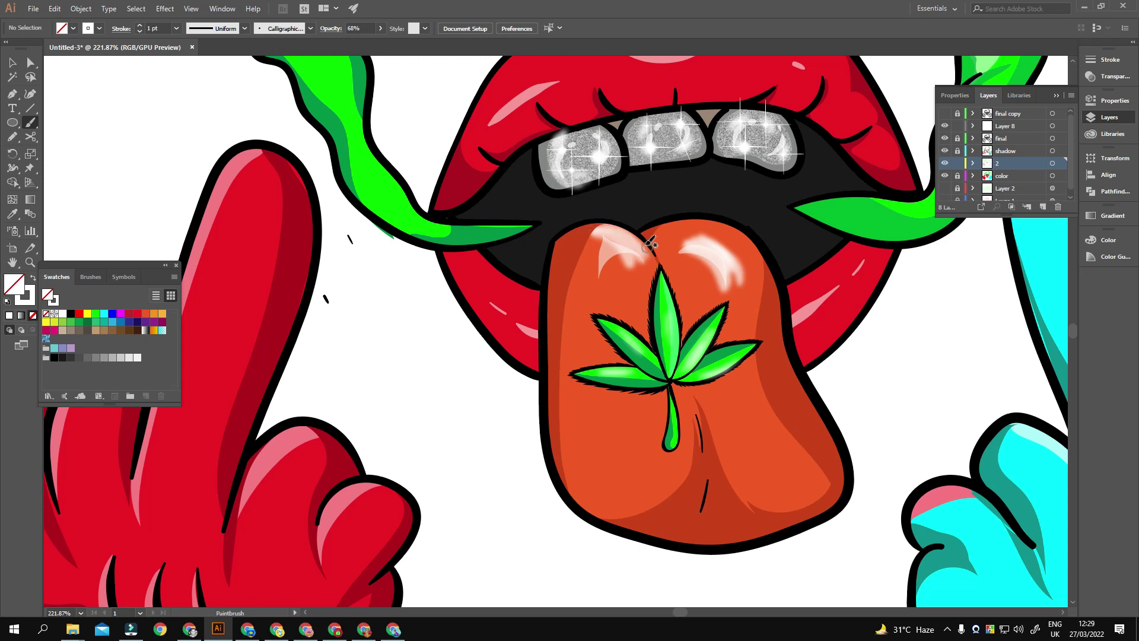
{"action": "scroll", "coordinate": [670, 380], "scroll_direction": "down", "scroll_amount": 3}
{"action": "scroll", "coordinate": [602, 388], "scroll_direction": "down", "scroll_amount": 3}
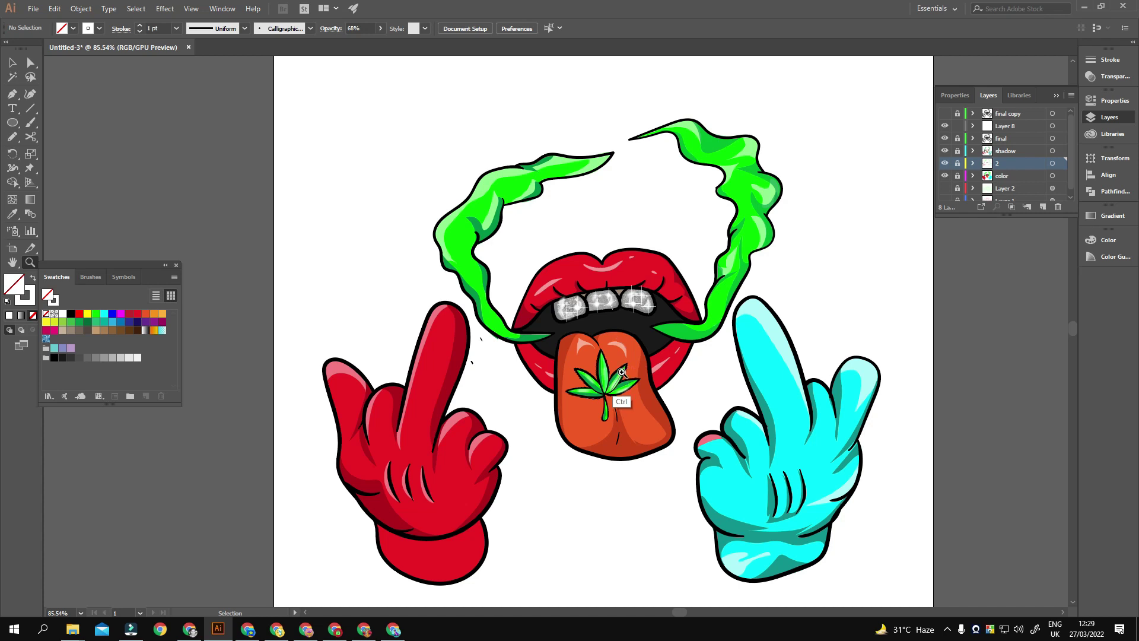
Zoom in on the smoke near the lip corner and paint a light highlight on the right trail
{"action": "left_click_drag", "start_coordinate": [638, 386], "coordinate": [677, 337]}
{"action": "left_click_drag", "start_coordinate": [730, 287], "coordinate": [767, 286]}
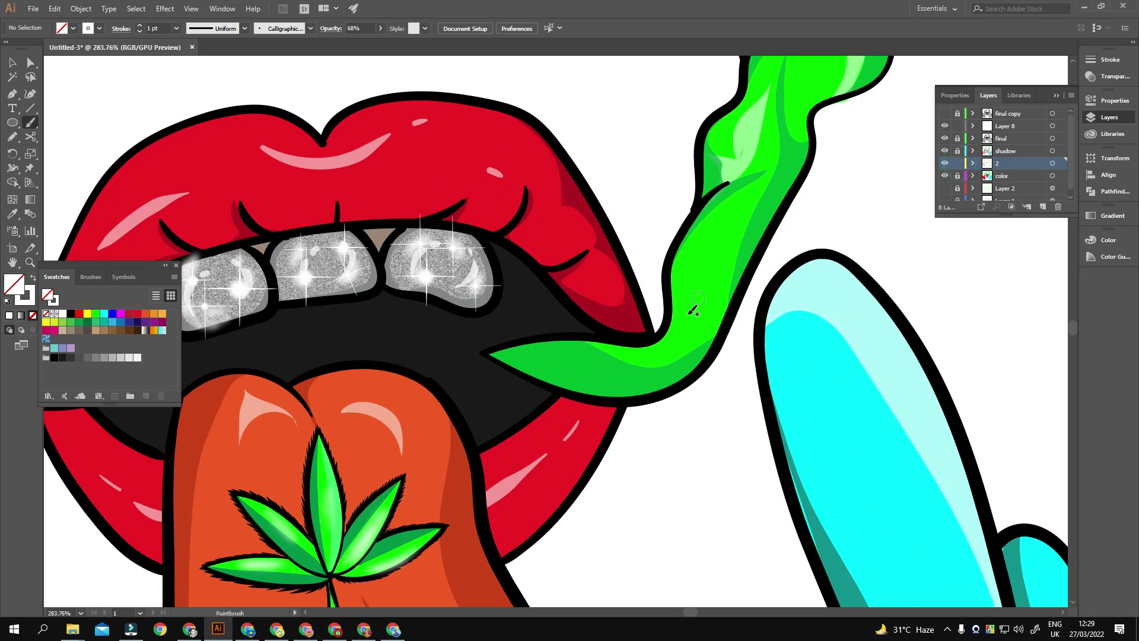
{"action": "left_click_drag", "start_coordinate": [693, 310], "coordinate": [655, 359]}
{"action": "scroll", "coordinate": [682, 314], "scroll_direction": "up", "scroll_amount": 3}
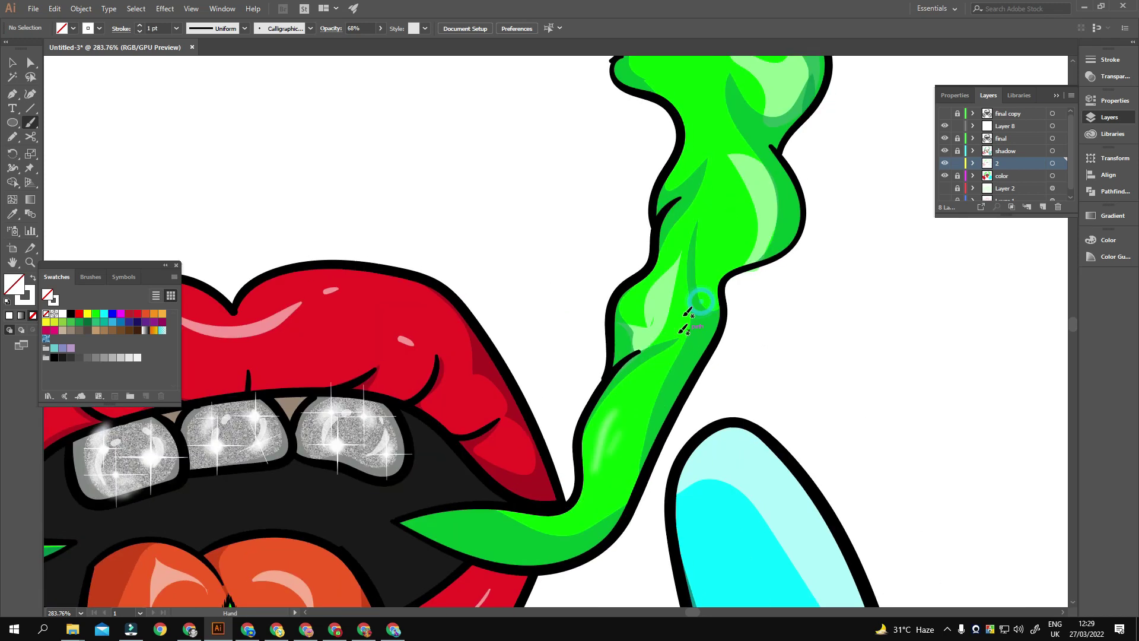
{"action": "scroll", "coordinate": [691, 320], "scroll_direction": "up", "scroll_amount": 1}
{"action": "scroll", "coordinate": [709, 296], "scroll_direction": "up", "scroll_amount": 2}
{"action": "scroll", "coordinate": [706, 270], "scroll_direction": "up", "scroll_amount": 3}
{"action": "scroll", "coordinate": [682, 282], "scroll_direction": "up", "scroll_amount": 2}
{"action": "left_click_drag", "start_coordinate": [682, 314], "coordinate": [698, 238]}
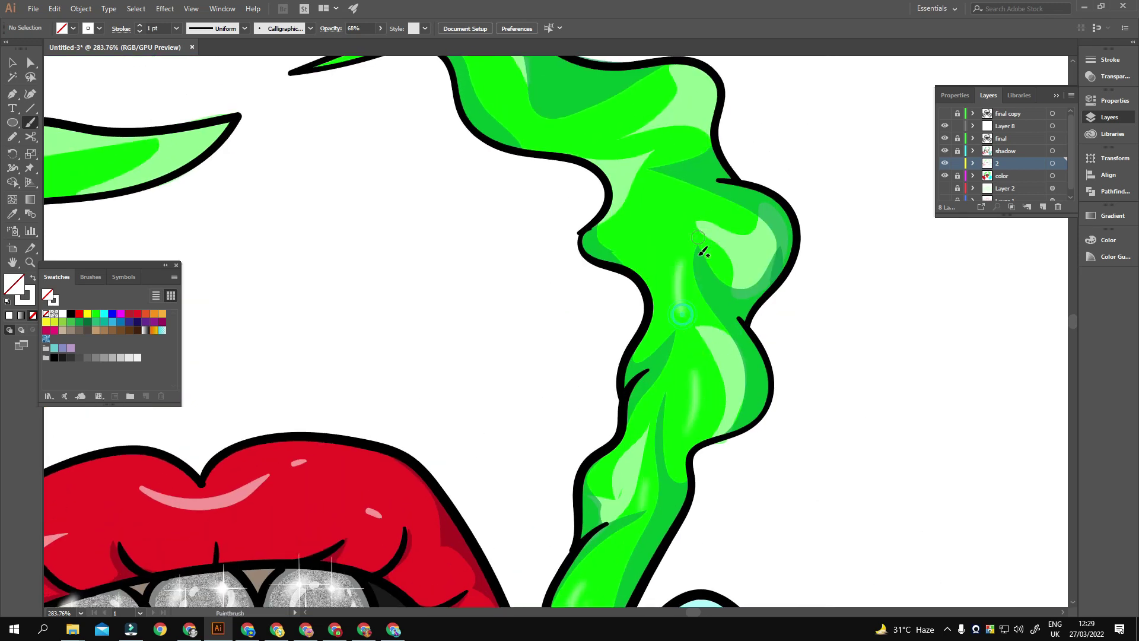
{"action": "scroll", "coordinate": [656, 267], "scroll_direction": "up", "scroll_amount": 1}
{"action": "scroll", "coordinate": [653, 308], "scroll_direction": "up", "scroll_amount": 3}
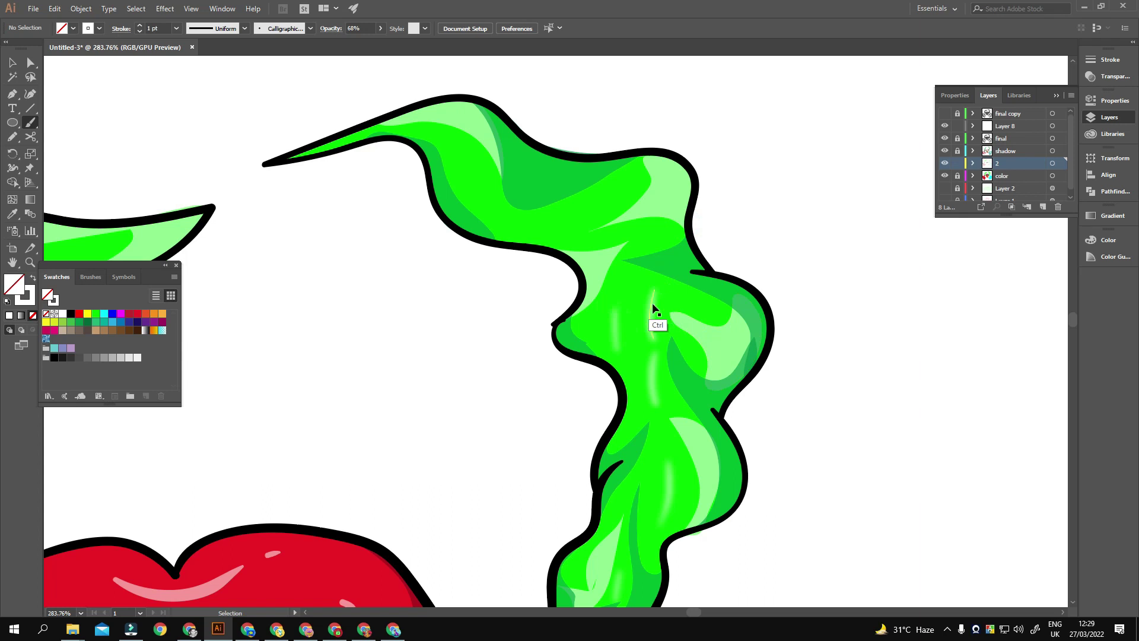
{"action": "scroll", "coordinate": [601, 324], "scroll_direction": "up", "scroll_amount": 2}
{"action": "scroll", "coordinate": [569, 308], "scroll_direction": "up", "scroll_amount": 2}
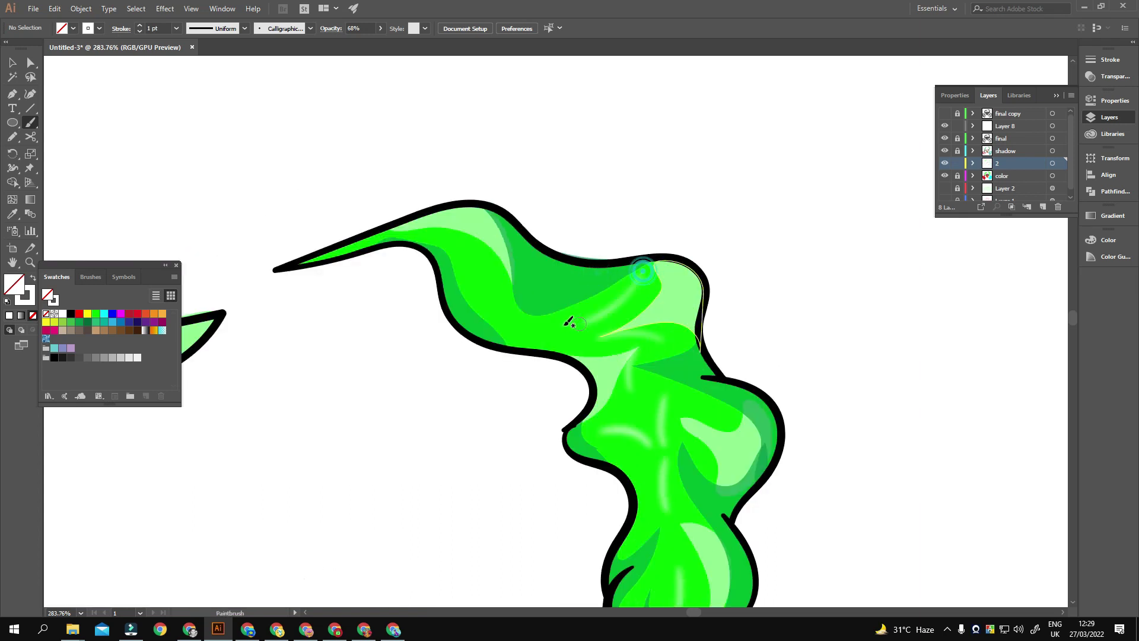
{"action": "scroll", "coordinate": [653, 303], "scroll_direction": "left", "scroll_amount": 2}
{"action": "scroll", "coordinate": [639, 326], "scroll_direction": "left", "scroll_amount": 3}
Add light green shading strokes on the smoke, including its upper curl
{"action": "left_click_drag", "start_coordinate": [638, 382], "coordinate": [640, 384]}
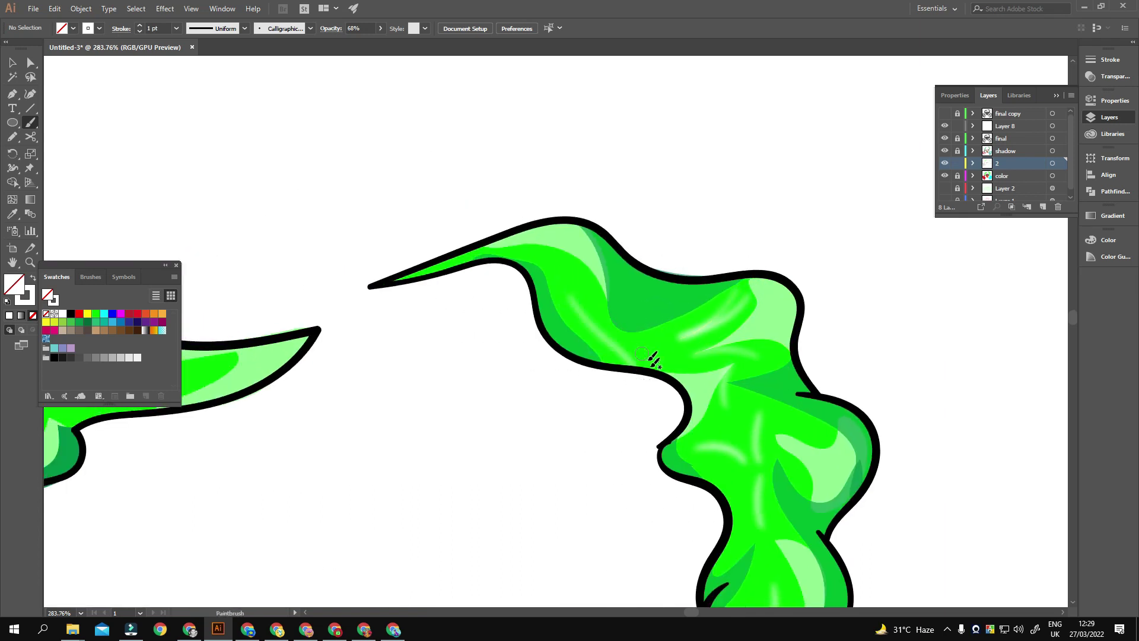
{"action": "left_click_drag", "start_coordinate": [568, 284], "coordinate": [567, 283]}
{"action": "scroll", "coordinate": [593, 321], "scroll_direction": "up", "scroll_amount": 2}
{"action": "scroll", "coordinate": [593, 320], "scroll_direction": "left", "scroll_amount": 1}
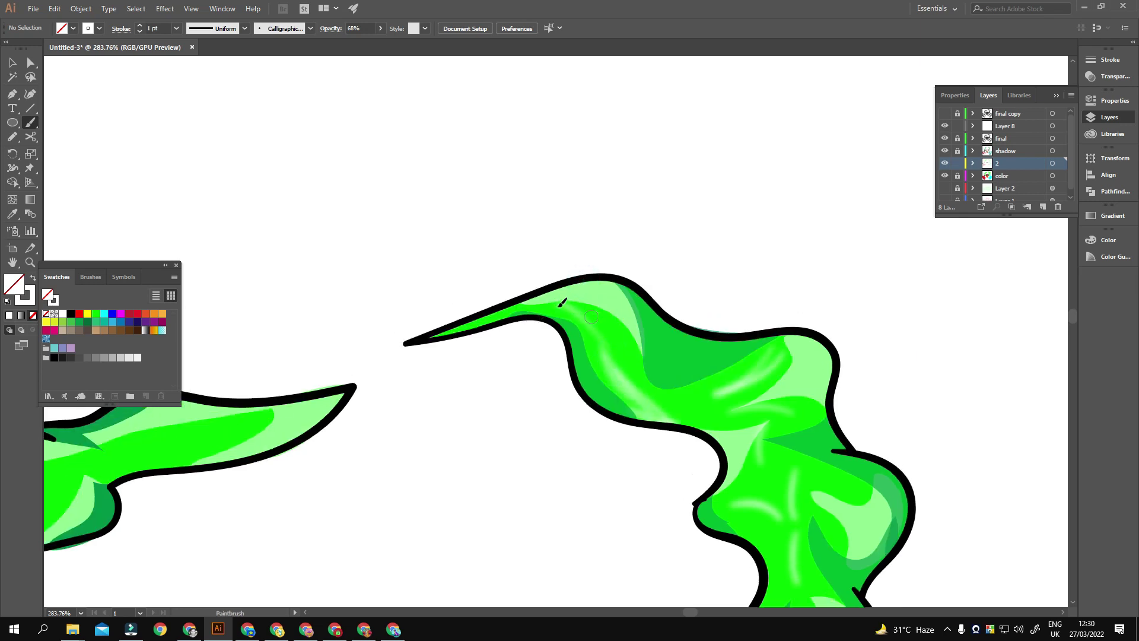
{"action": "scroll", "coordinate": [520, 312], "scroll_direction": "down", "scroll_amount": 4}
{"action": "scroll", "coordinate": [593, 403], "scroll_direction": "up", "scroll_amount": 1}
{"action": "scroll", "coordinate": [534, 404], "scroll_direction": "up", "scroll_amount": 1}
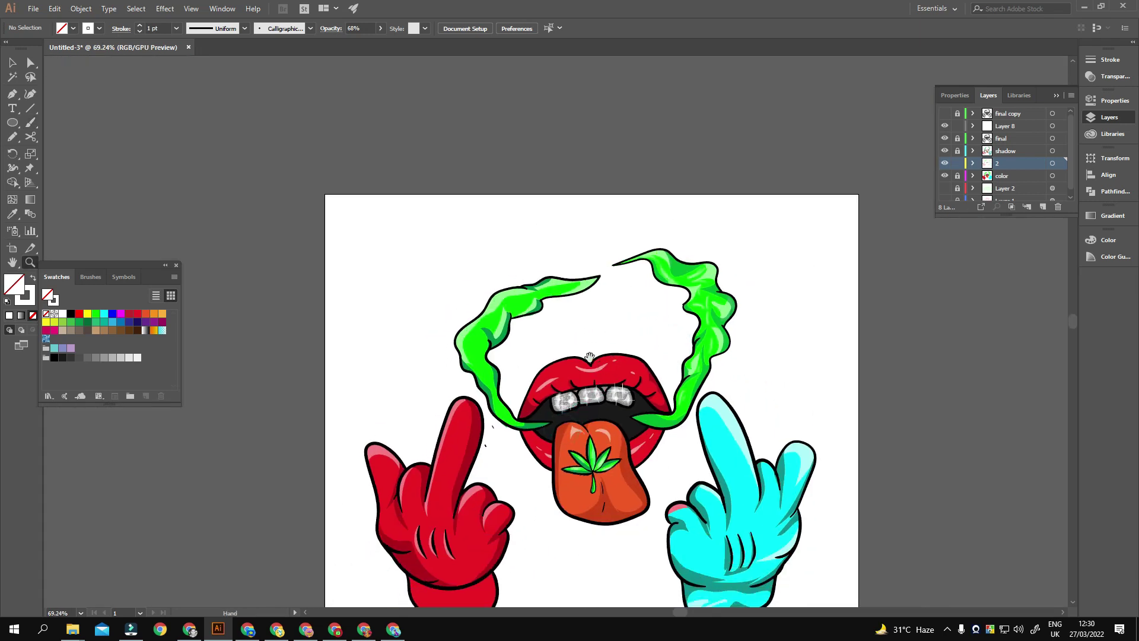
{"action": "scroll", "coordinate": [529, 367], "scroll_direction": "up", "scroll_amount": 2}
{"action": "scroll", "coordinate": [530, 367], "scroll_direction": "up", "scroll_amount": 2}
Paint a light green stroke along the left smoke and dark green along its inner edge
{"action": "left_click_drag", "start_coordinate": [557, 475], "coordinate": [533, 417]}
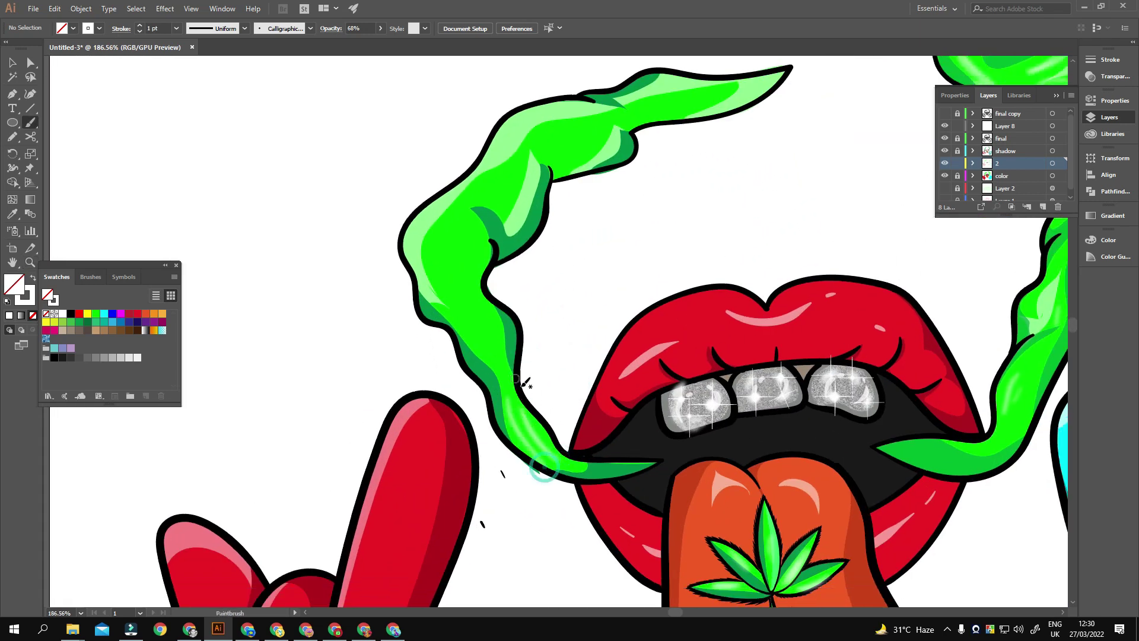
{"action": "scroll", "coordinate": [514, 342], "scroll_direction": "up", "scroll_amount": 2}
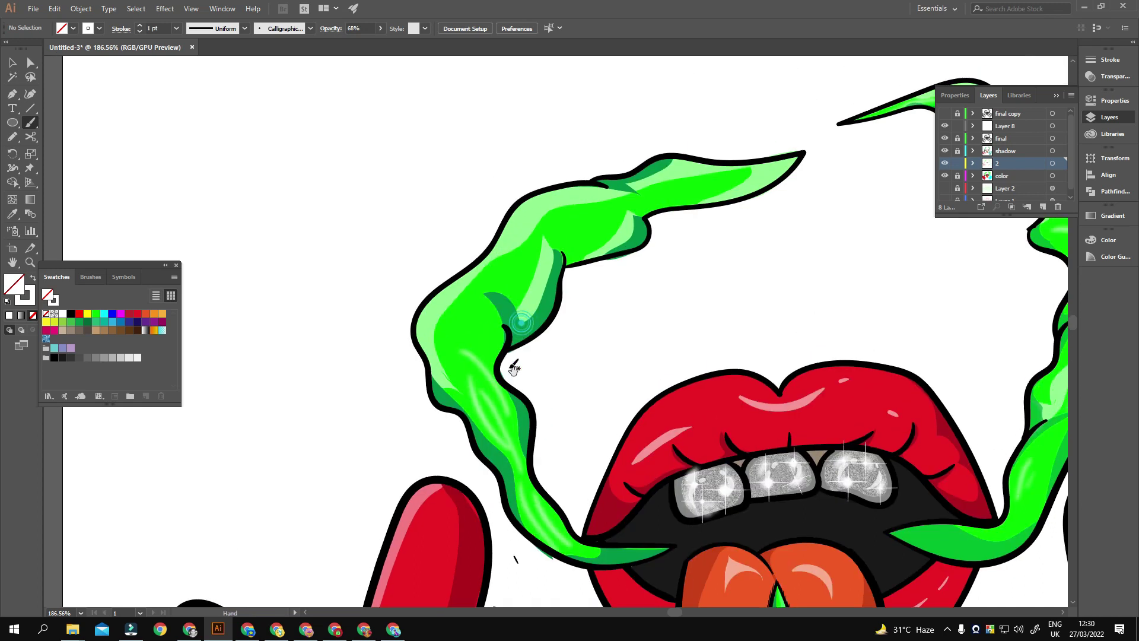
{"action": "left_click_drag", "start_coordinate": [508, 296], "coordinate": [504, 329]}
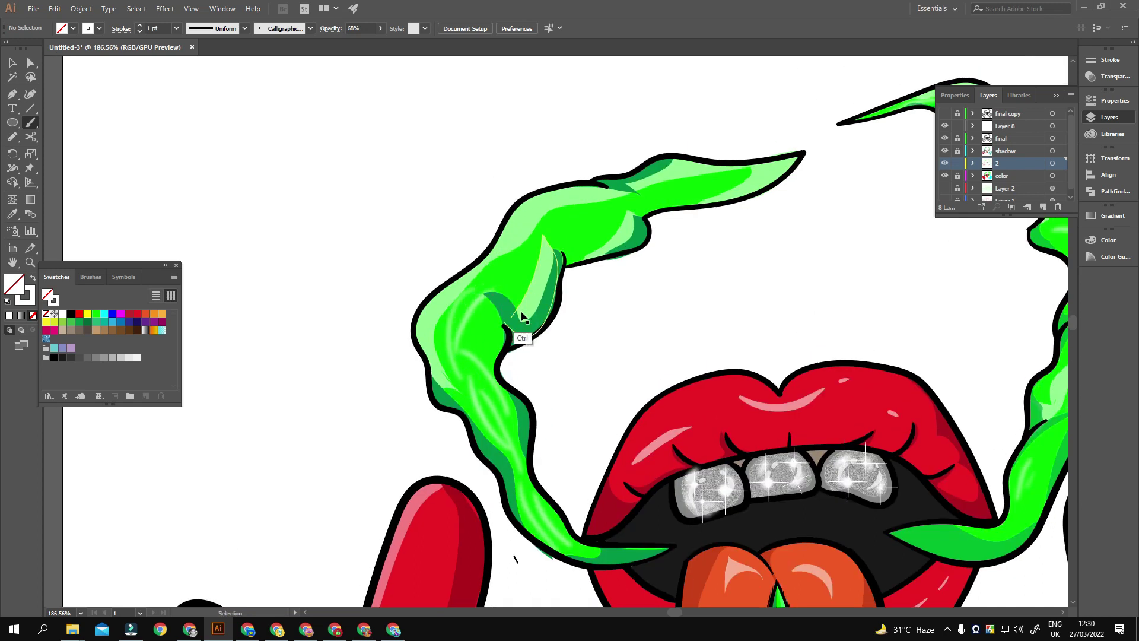
{"action": "scroll", "coordinate": [530, 266], "scroll_direction": "up", "scroll_amount": 2}
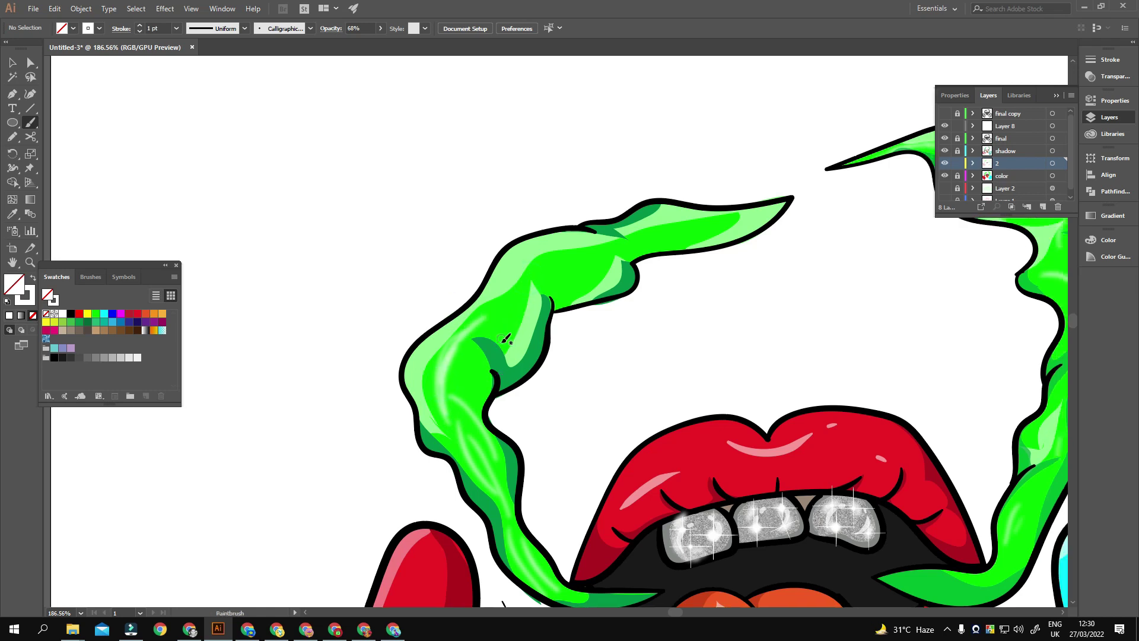
{"action": "left_click_drag", "start_coordinate": [590, 308], "coordinate": [544, 366]}
{"action": "scroll", "coordinate": [600, 326], "scroll_direction": "down", "scroll_amount": 2}
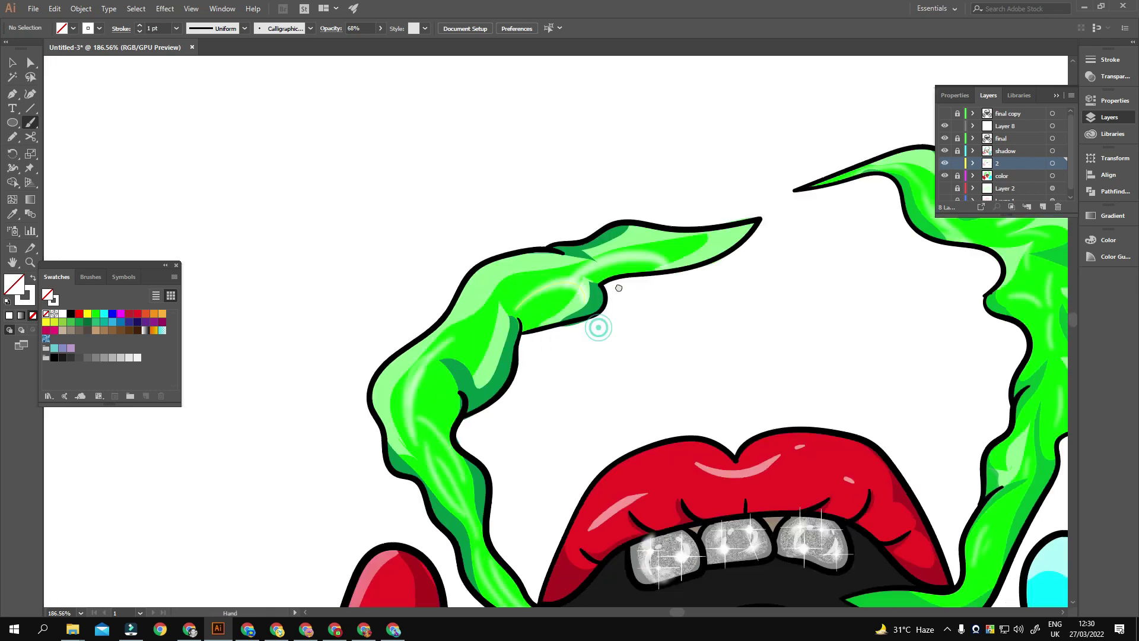
{"action": "scroll", "coordinate": [550, 327], "scroll_direction": "down", "scroll_amount": 3}
Lock Layer 2 so its artwork cannot be selected
{"action": "key", "text": "c"}
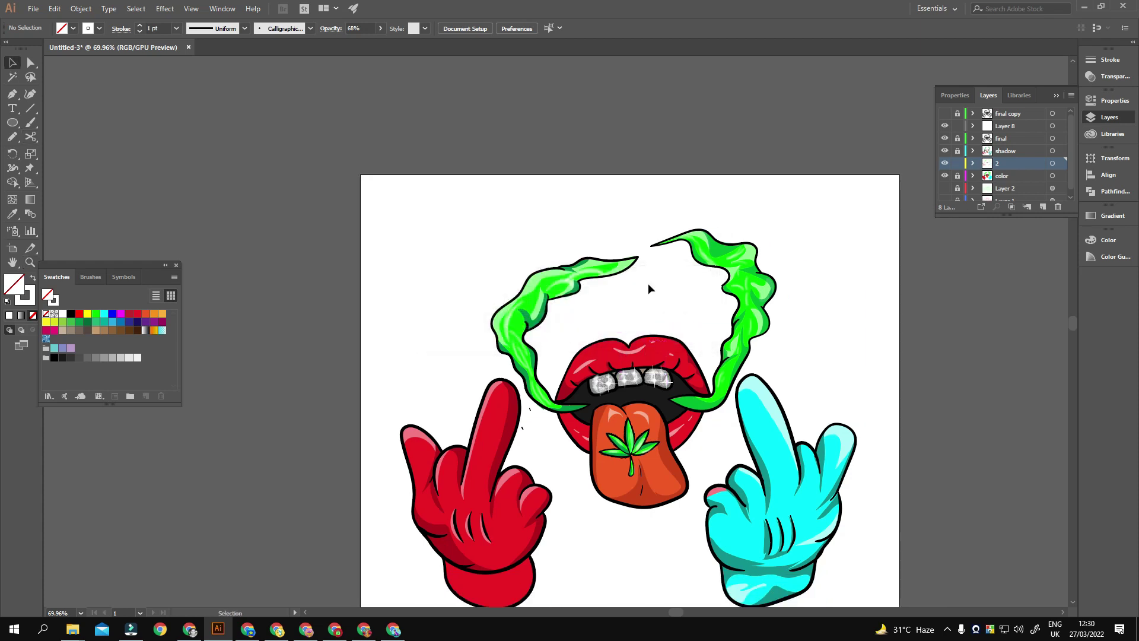
{"action": "scroll", "coordinate": [648, 284], "scroll_direction": "down", "scroll_amount": 3}
{"action": "scroll", "coordinate": [650, 366], "scroll_direction": "up", "scroll_amount": 2}
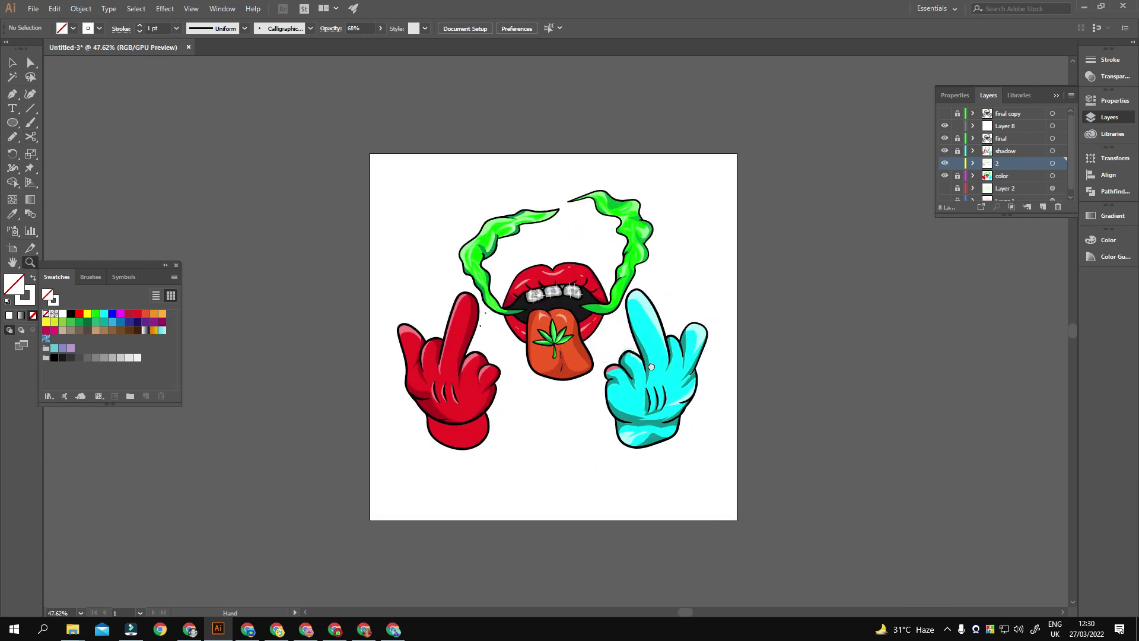
{"action": "scroll", "coordinate": [650, 366], "scroll_direction": "up", "scroll_amount": 1}
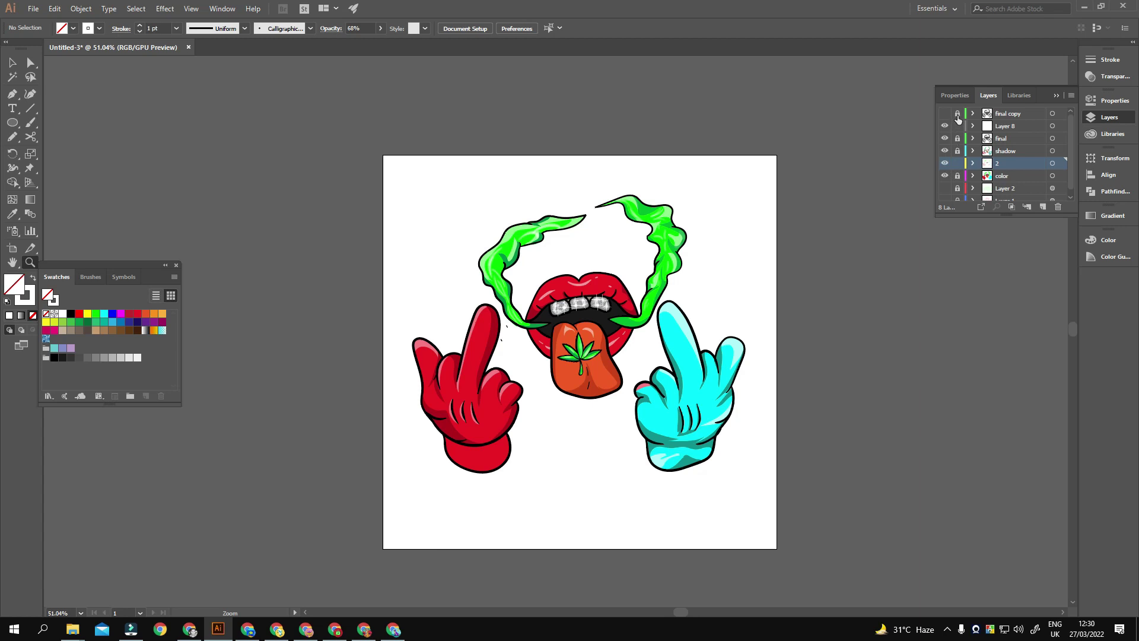
{"action": "left_click", "coordinate": [957, 189]}
{"action": "left_click_drag", "start_coordinate": [773, 317], "coordinate": [783, 311]}
Marquee-select all the artwork and Alt-drag a copy onto the pasteboard beside the artboard
{"action": "left_click_drag", "start_coordinate": [407, 182], "coordinate": [771, 477]}
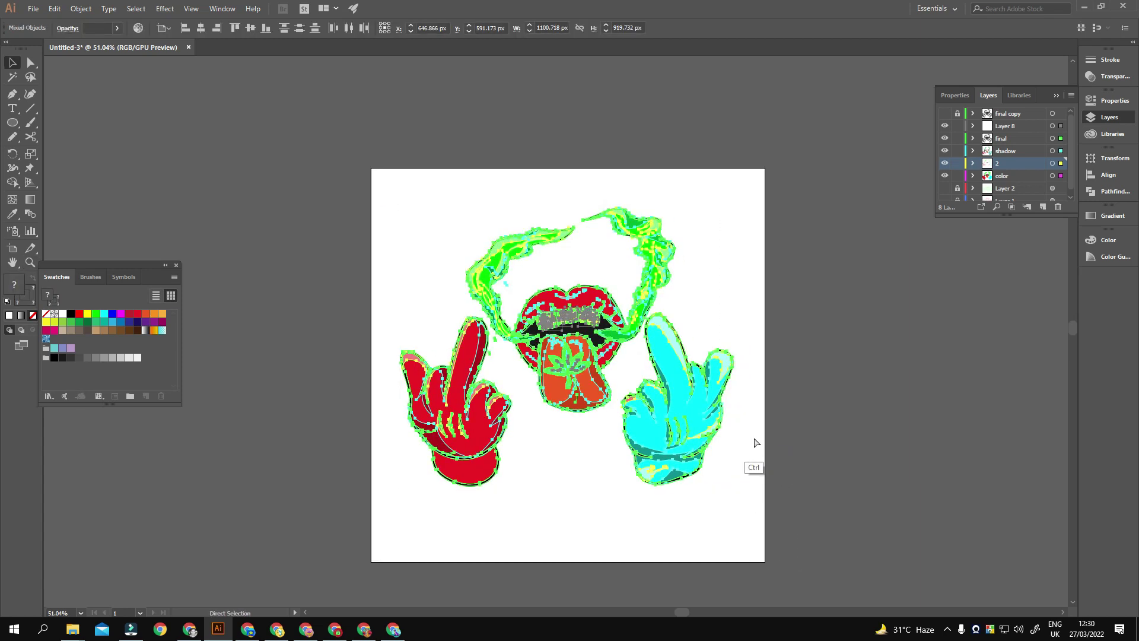
{"action": "left_click_drag", "start_coordinate": [682, 392], "coordinate": [1065, 376]}
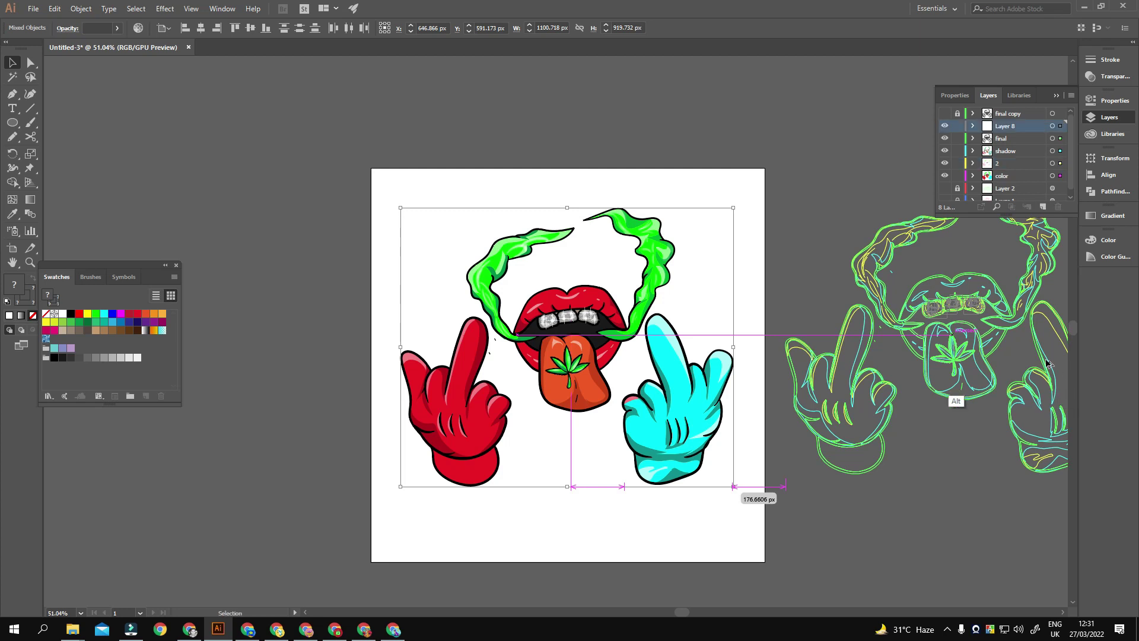
{"action": "left_click_drag", "start_coordinate": [1047, 316], "coordinate": [727, 290]}
{"action": "left_click_drag", "start_coordinate": [817, 273], "coordinate": [783, 296]}
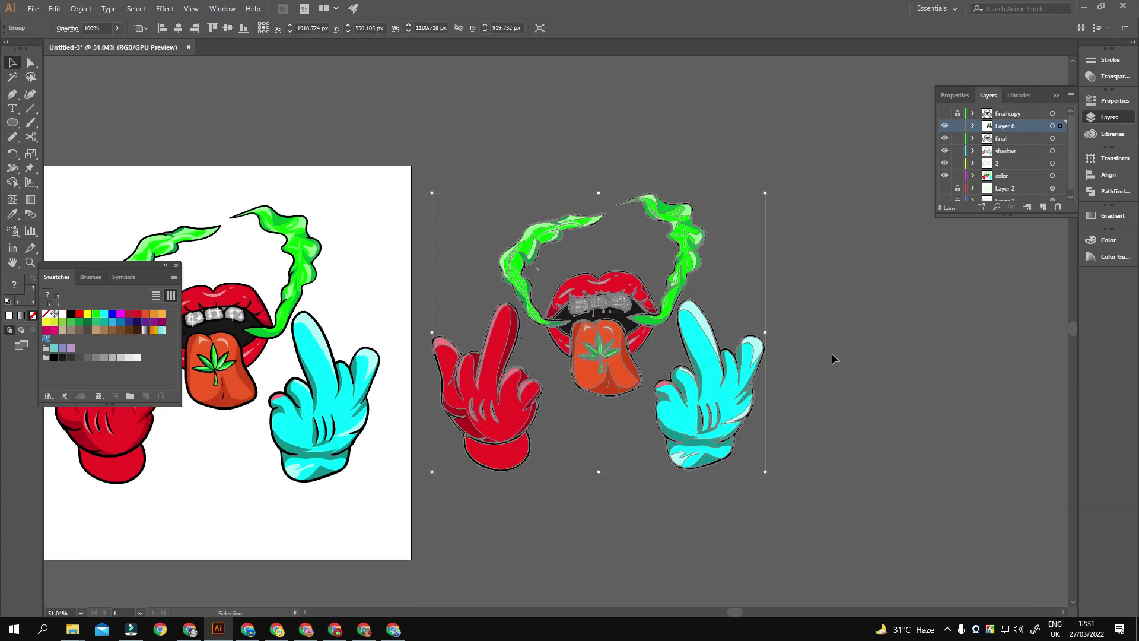
{"action": "left_click_drag", "start_coordinate": [748, 384], "coordinate": [814, 369]}
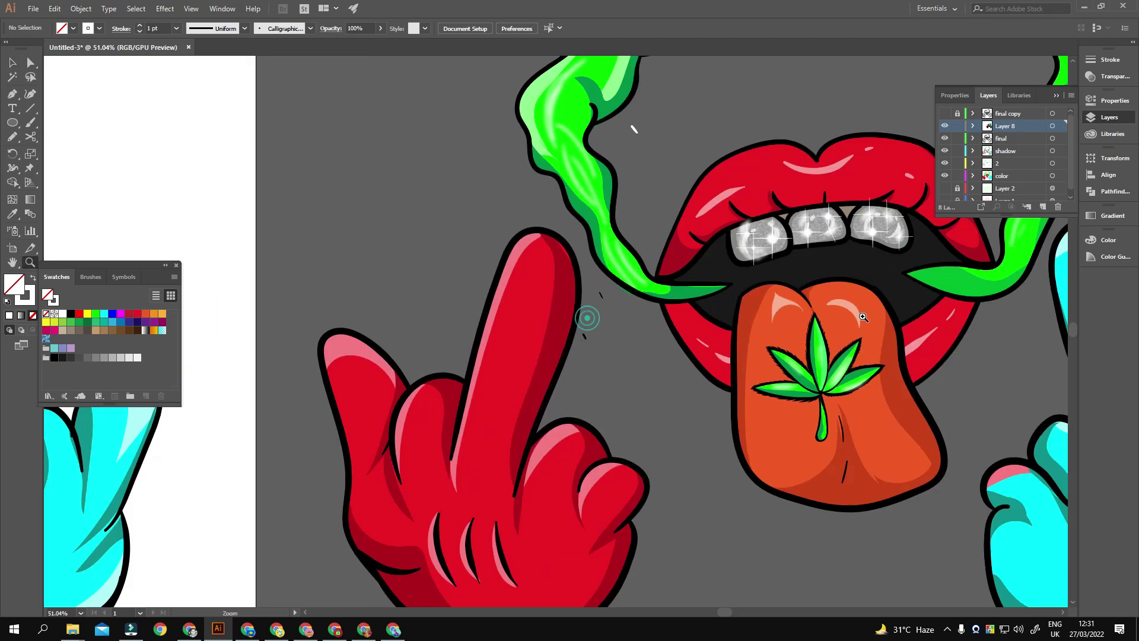
Zoom in and delete the small stray stroke beside the red finger
{"action": "left_click_drag", "start_coordinate": [582, 322], "coordinate": [645, 214]}
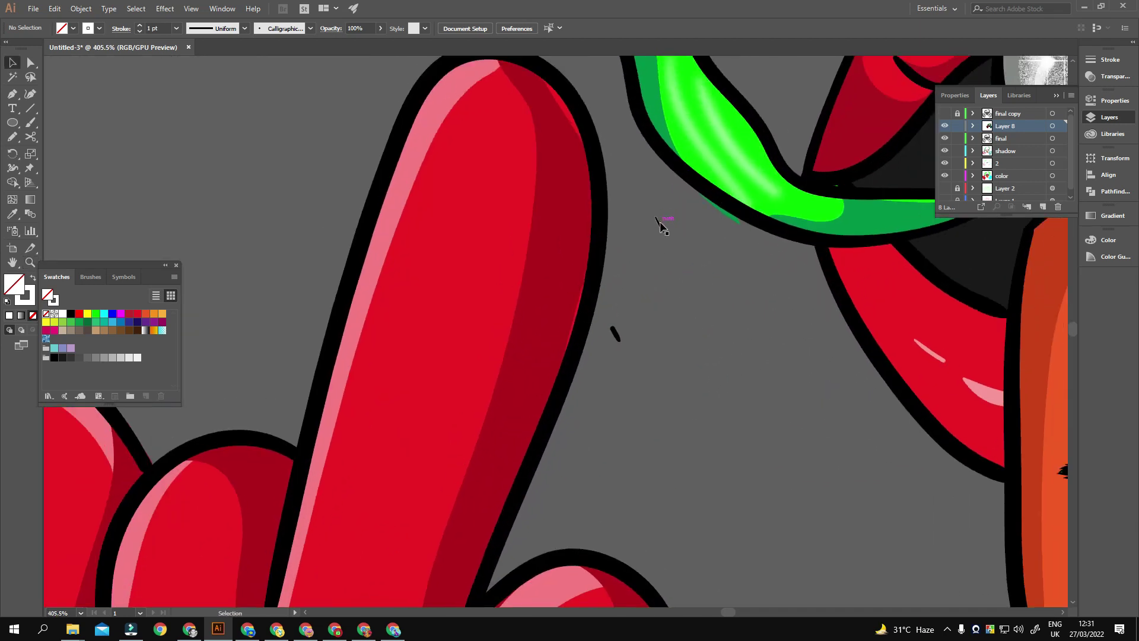
{"action": "double_click", "coordinate": [660, 226]}
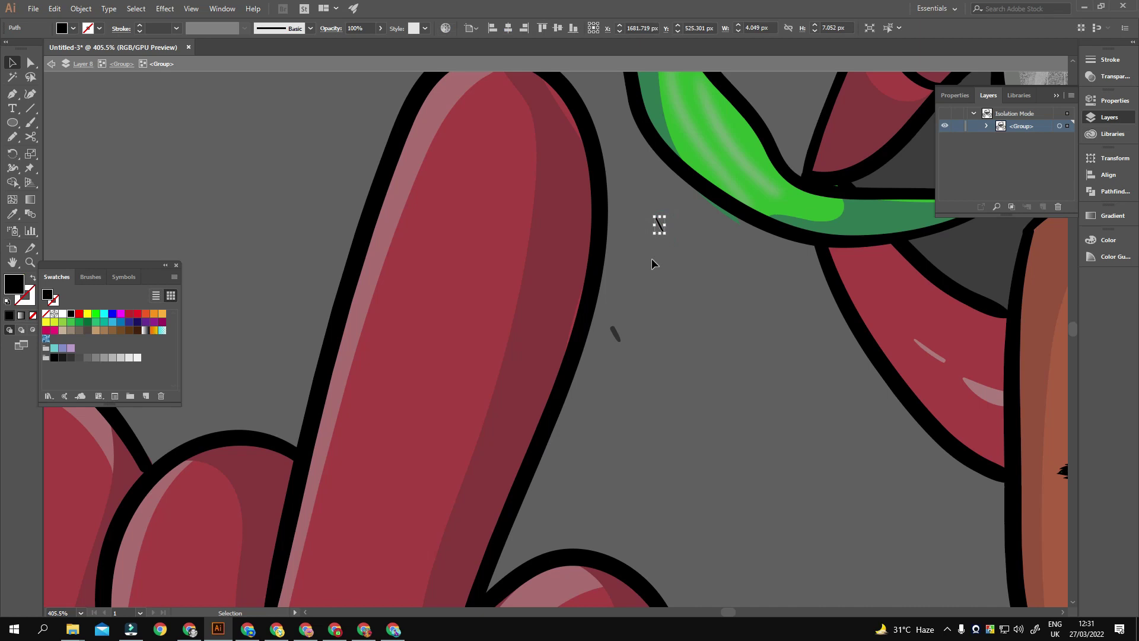
{"action": "double_click", "coordinate": [649, 280]}
{"action": "key", "text": "a"}
{"action": "left_click", "coordinate": [615, 335]}
{"action": "key", "text": "Delete"}
Select the green smoke edge path with Direct Selection to tidy its anchor points
{"action": "scroll", "coordinate": [658, 432], "scroll_direction": "down", "scroll_amount": 5}
{"action": "scroll", "coordinate": [704, 468], "scroll_direction": "up", "scroll_amount": 1}
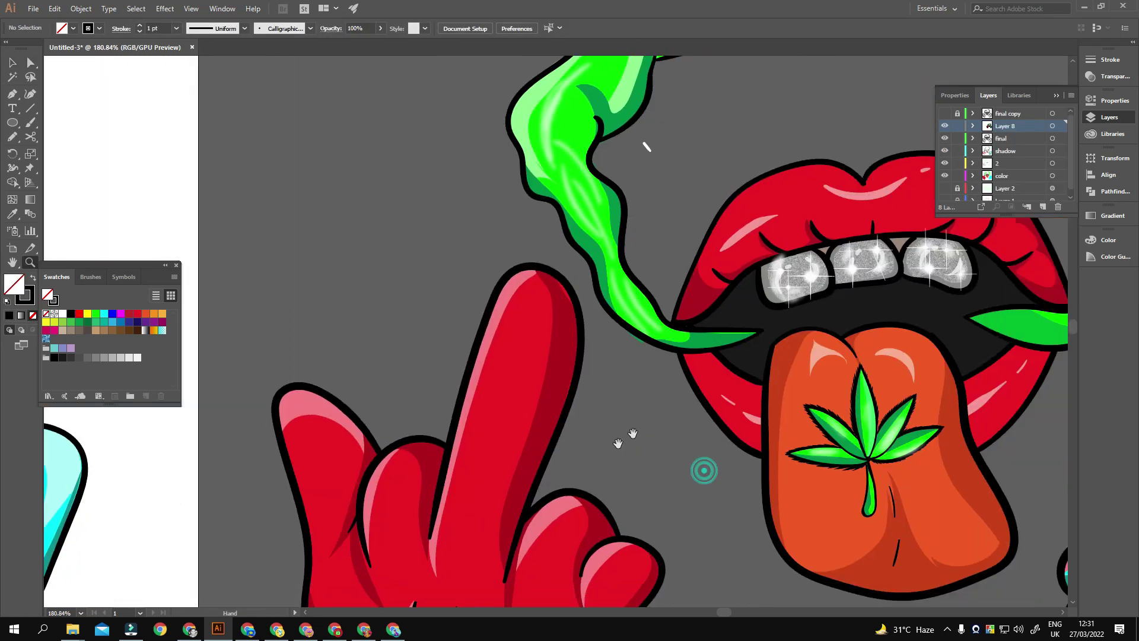
{"action": "scroll", "coordinate": [649, 364], "scroll_direction": "up", "scroll_amount": 2}
{"action": "scroll", "coordinate": [623, 317], "scroll_direction": "up", "scroll_amount": 2}
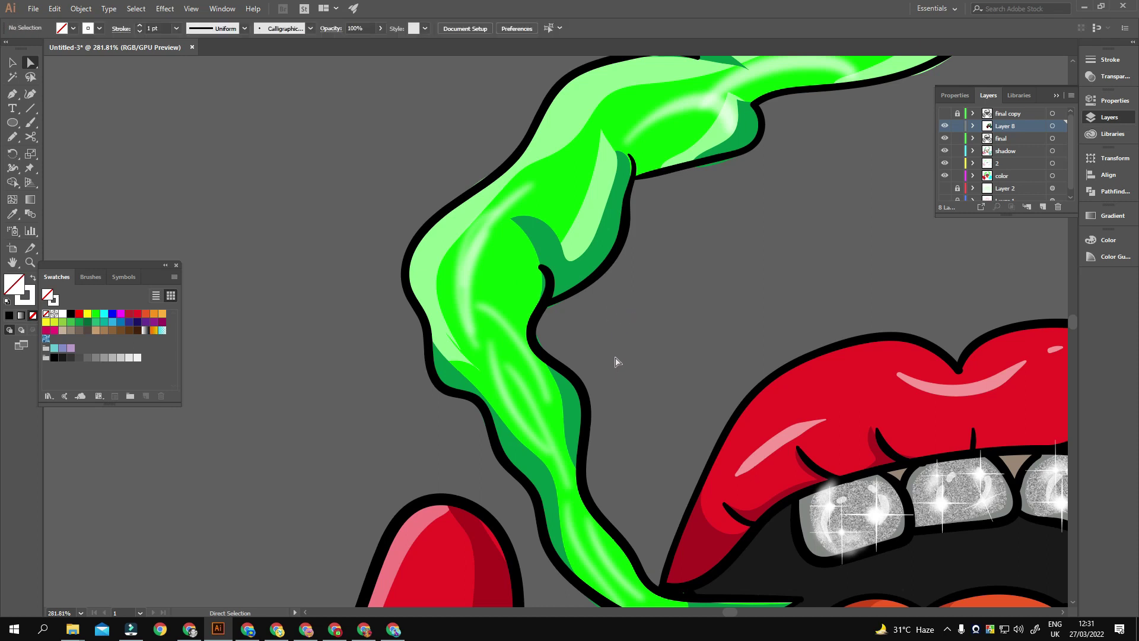
{"action": "key", "text": "z"}
{"action": "scroll", "coordinate": [628, 383], "scroll_direction": "down", "scroll_amount": 3}
{"action": "scroll", "coordinate": [629, 383], "scroll_direction": "up", "scroll_amount": 2}
{"action": "scroll", "coordinate": [635, 353], "scroll_direction": "up", "scroll_amount": 1}
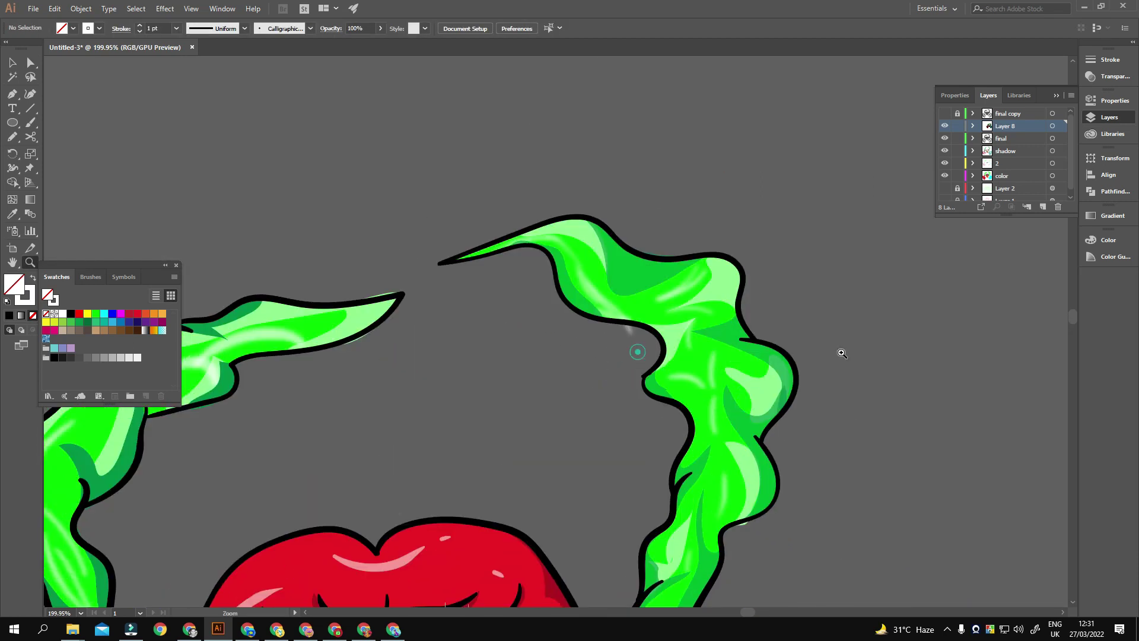
{"action": "scroll", "coordinate": [635, 356], "scroll_direction": "up", "scroll_amount": 4}
{"action": "key", "text": "a"}
{"action": "left_click", "coordinate": [636, 362]}
Select the light-green smoke highlight path, then bring the whole duplicate back into view
{"action": "key", "text": "z"}
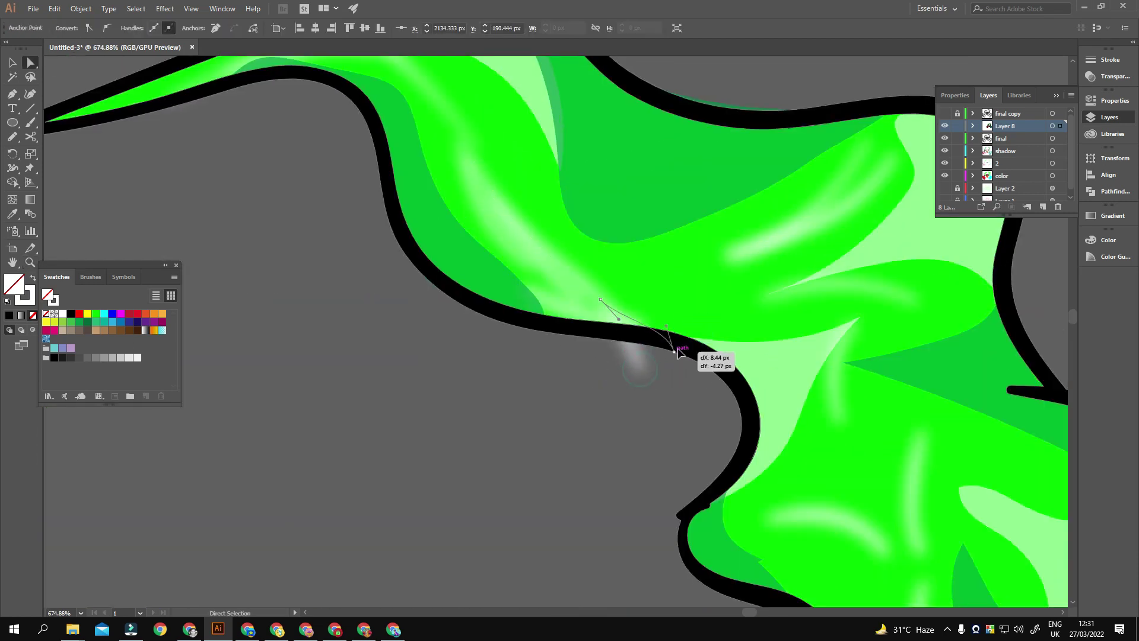
{"action": "scroll", "coordinate": [623, 358], "scroll_direction": "down", "scroll_amount": 1}
{"action": "scroll", "coordinate": [648, 457], "scroll_direction": "down", "scroll_amount": 2}
{"action": "scroll", "coordinate": [702, 442], "scroll_direction": "down", "scroll_amount": 1}
{"action": "scroll", "coordinate": [702, 442], "scroll_direction": "up", "scroll_amount": 3}
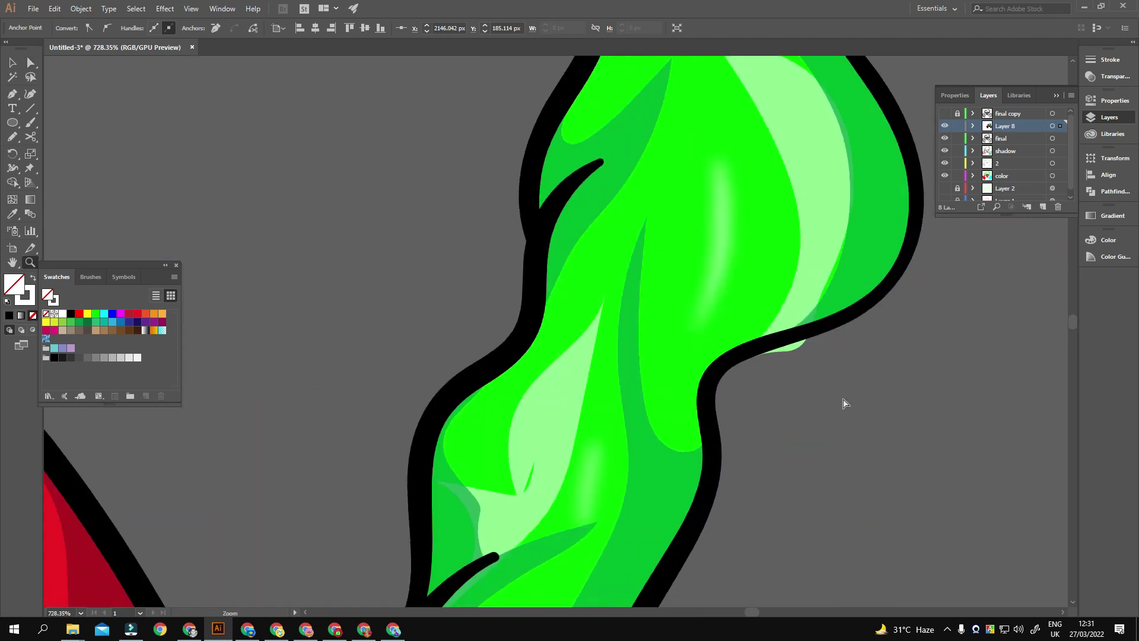
{"action": "key", "text": "a"}
{"action": "left_click", "coordinate": [781, 352]}
{"action": "key", "text": "z"}
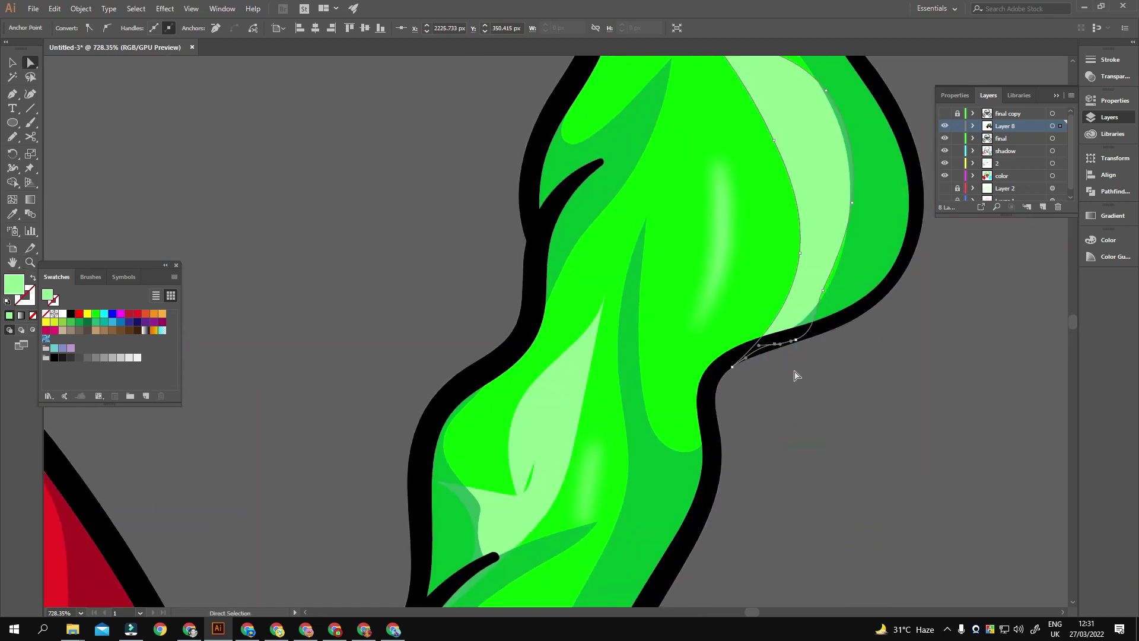
{"action": "scroll", "coordinate": [793, 373], "scroll_direction": "down", "scroll_amount": 2}
{"action": "scroll", "coordinate": [673, 414], "scroll_direction": "down", "scroll_amount": 1}
{"action": "scroll", "coordinate": [788, 399], "scroll_direction": "down", "scroll_amount": 2}
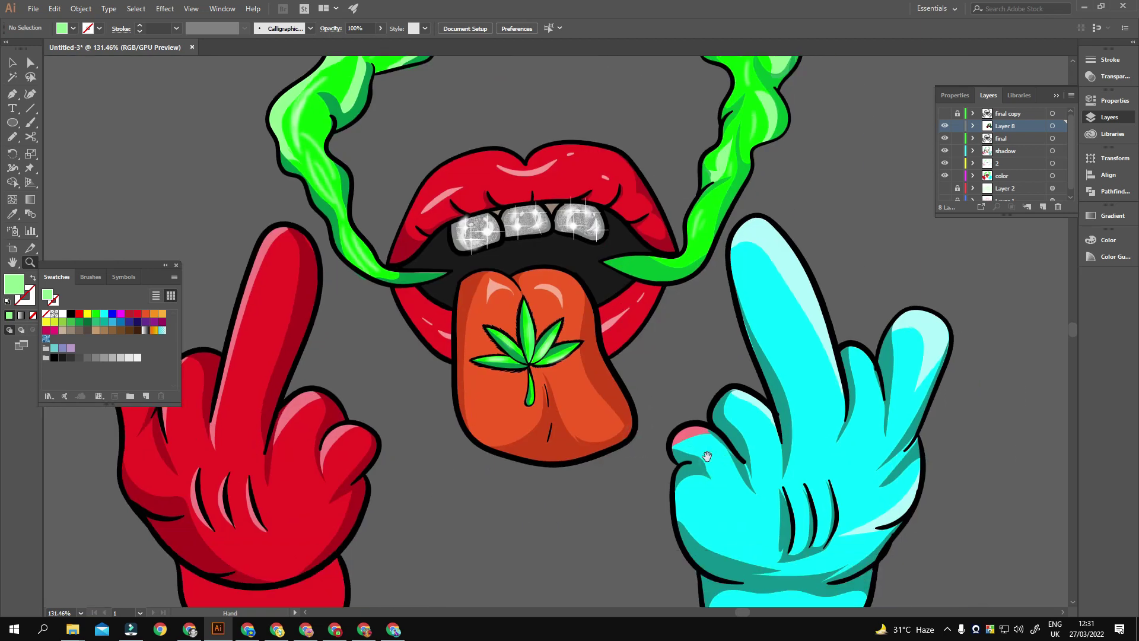
{"action": "scroll", "coordinate": [707, 360], "scroll_direction": "down", "scroll_amount": 3}
{"action": "scroll", "coordinate": [653, 419], "scroll_direction": "down", "scroll_amount": 1}
{"action": "scroll", "coordinate": [709, 399], "scroll_direction": "down", "scroll_amount": 2}
{"action": "scroll", "coordinate": [709, 399], "scroll_direction": "right", "scroll_amount": 1}
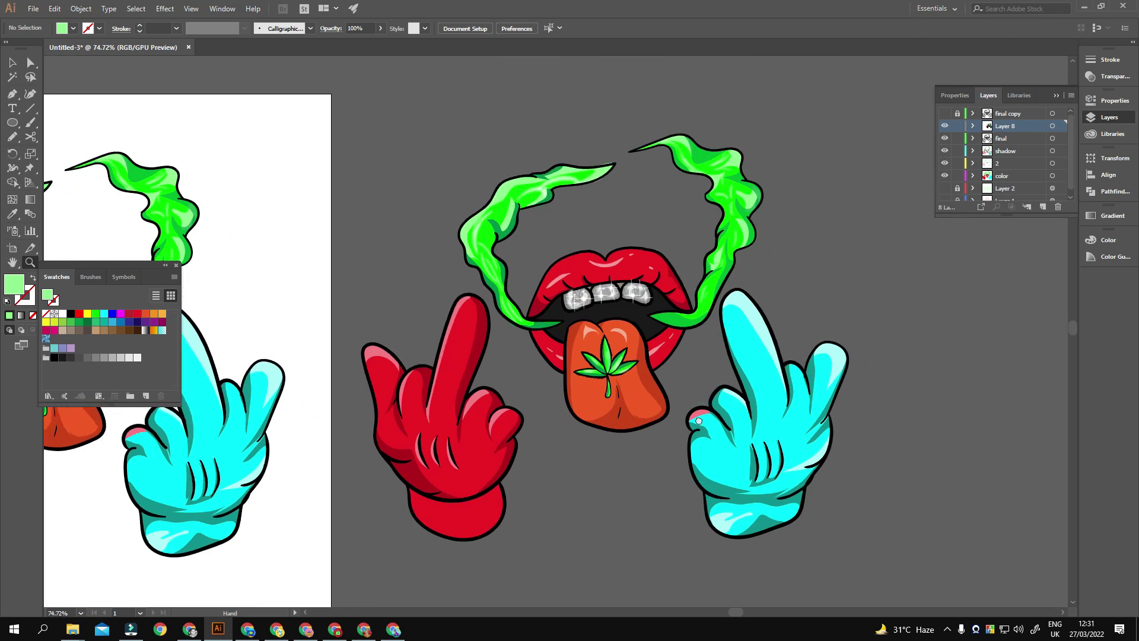
{"action": "scroll", "coordinate": [700, 404], "scroll_direction": "right", "scroll_amount": 1}
{"action": "key", "text": "v"}
{"action": "scroll", "coordinate": [694, 409], "scroll_direction": "right", "scroll_amount": 1}
{"action": "scroll", "coordinate": [687, 415], "scroll_direction": "right", "scroll_amount": 2}
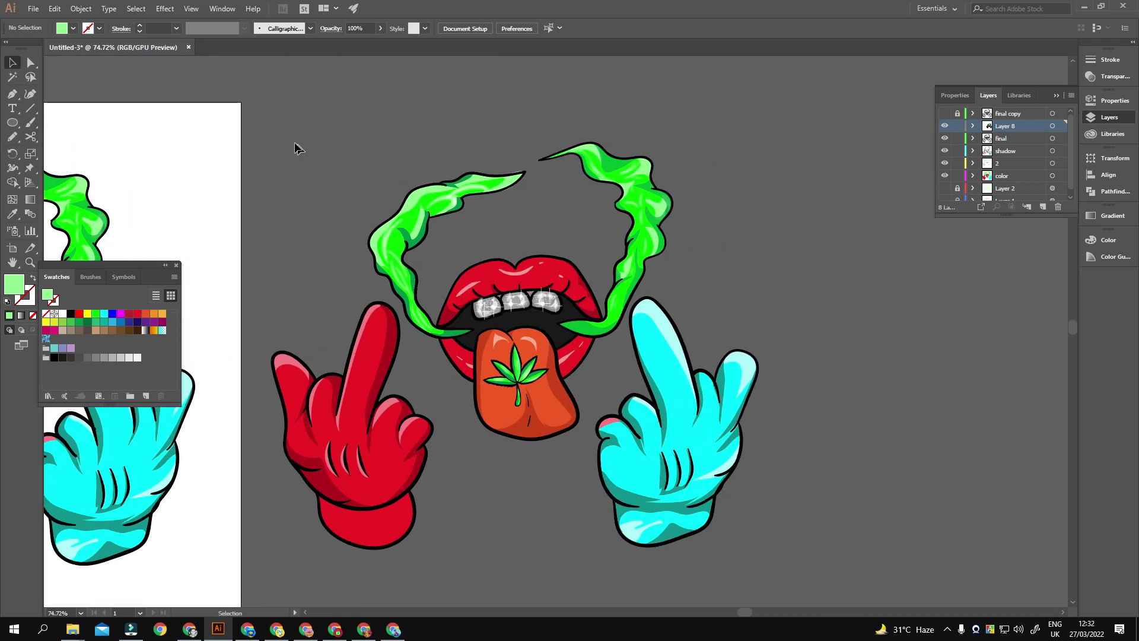
Move the whole copied artwork up and to the right
{"action": "left_click_drag", "start_coordinate": [515, 248], "coordinate": [792, 538]}
{"action": "scroll", "coordinate": [513, 236], "scroll_direction": "up", "scroll_amount": 1}
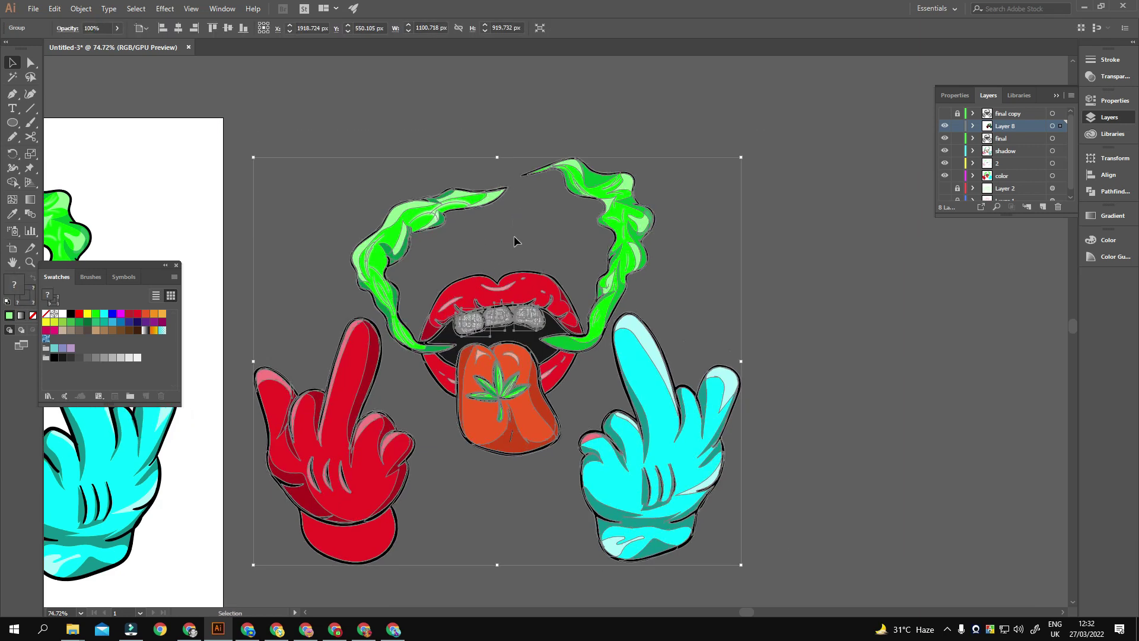
{"action": "scroll", "coordinate": [653, 295], "scroll_direction": "right", "scroll_amount": 1}
{"action": "left_click_drag", "start_coordinate": [570, 298], "coordinate": [679, 279]}
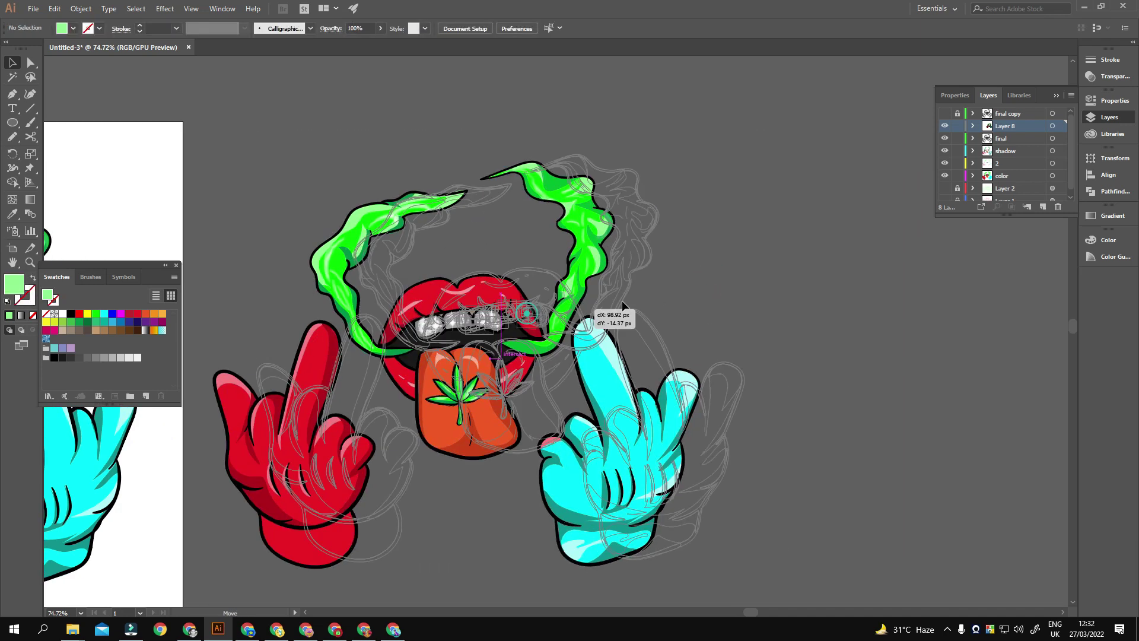
{"action": "left_click", "coordinate": [865, 288]}
Draw a near-white rectangle behind the artwork and centre-align the artwork on it
{"action": "key", "text": "ctrl+minus"}
{"action": "key", "text": "ctrl+minus"}
{"action": "key", "text": "ctrl+minus"}
{"action": "key", "text": "m"}
{"action": "left_click_drag", "start_coordinate": [378, 193], "coordinate": [665, 546]}
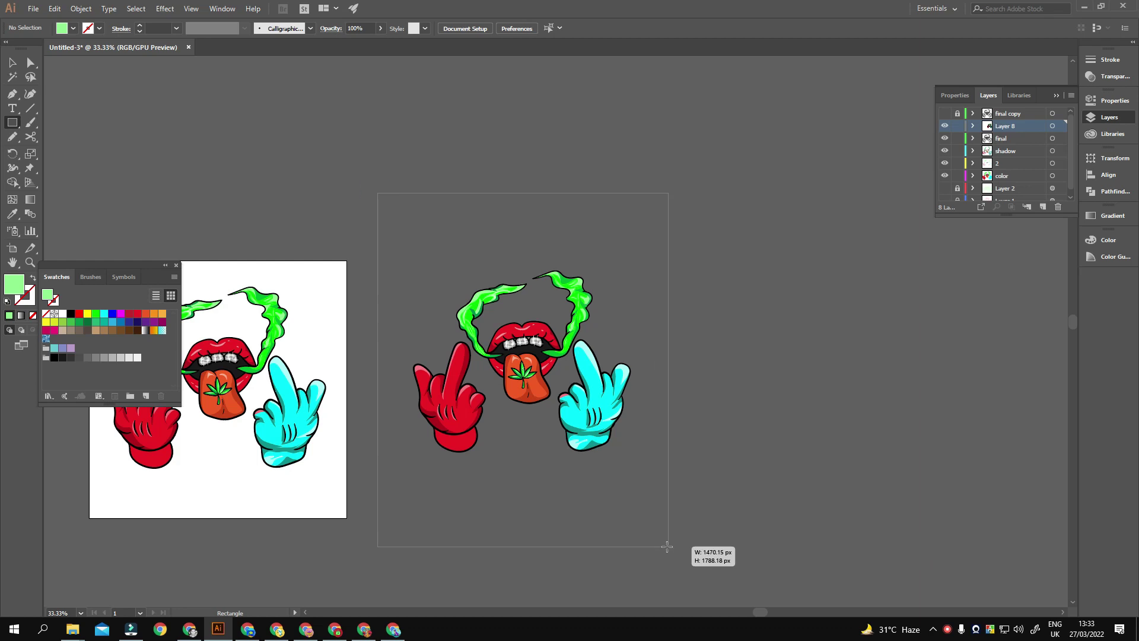
{"action": "key", "text": "ctrl+shift+bracketleft"}
{"action": "left_click", "coordinate": [63, 313]}
{"action": "key", "text": "ctrl+minus"}
{"action": "key", "text": "ctrl+a"}
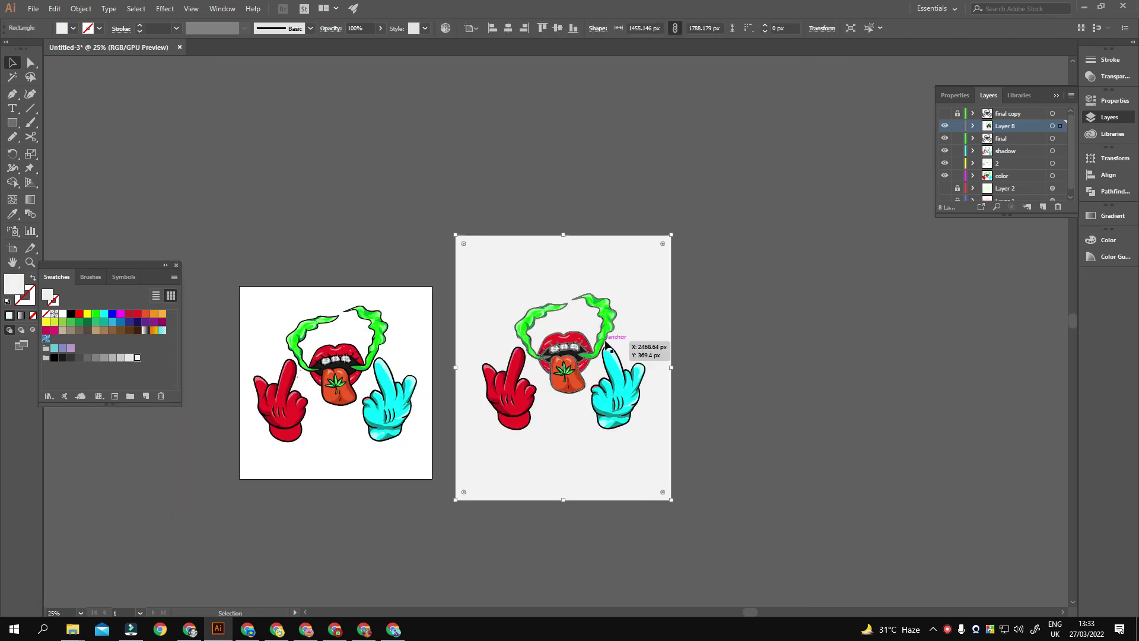
{"action": "left_click", "coordinate": [202, 28]}
Offset the background rectangle by -29 px and fill the outer rectangle grey
{"action": "key", "text": "ctrl+plus"}
{"action": "left_click", "coordinate": [650, 304]}
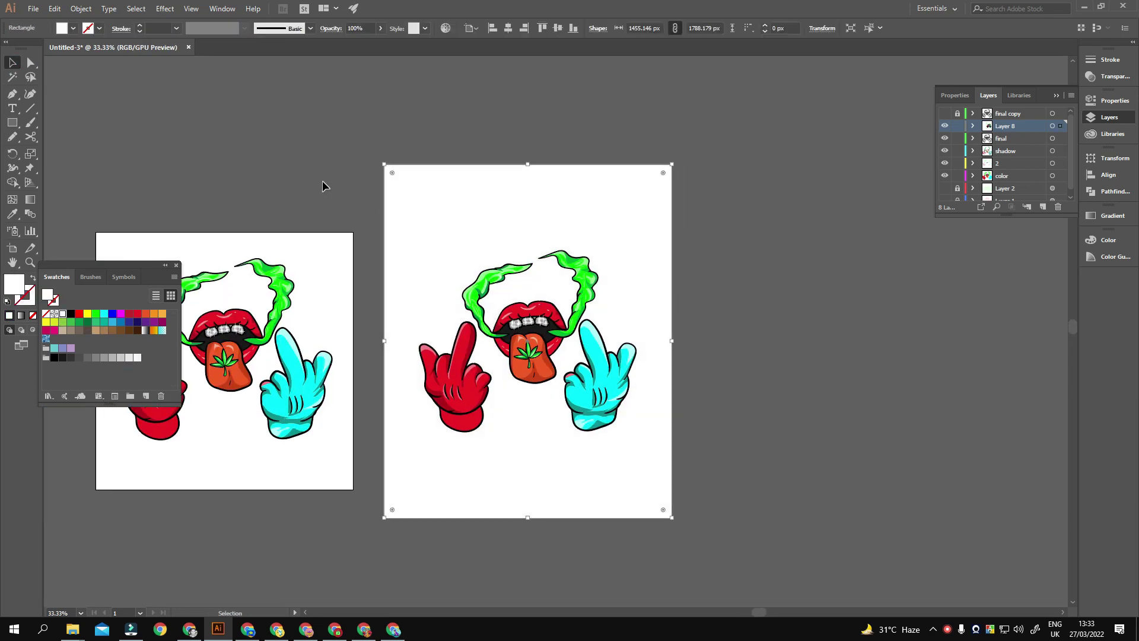
{"action": "left_click", "coordinate": [81, 9]}
{"action": "left_click", "coordinate": [321, 320]}
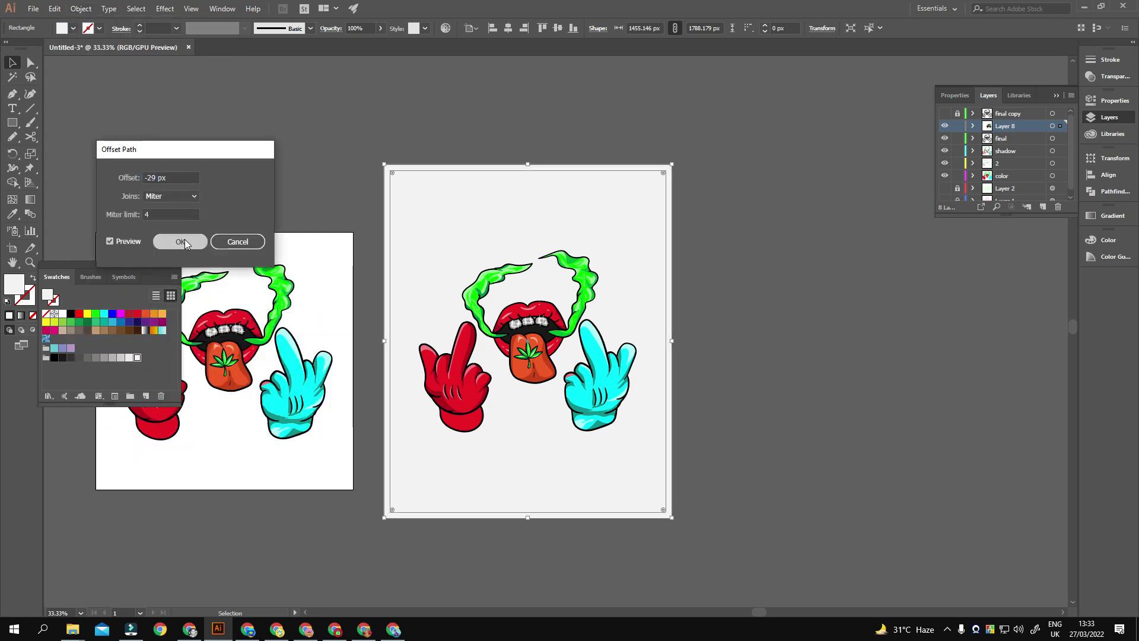
{"action": "left_click", "coordinate": [181, 240]}
{"action": "left_click", "coordinate": [120, 357]}
Offset the path again and give the inner rectangle a lighter fill to finish the card
{"action": "left_click", "coordinate": [81, 9]}
{"action": "left_click", "coordinate": [323, 320]}
{"action": "left_click", "coordinate": [195, 248]}
{"action": "left_click", "coordinate": [129, 357]}
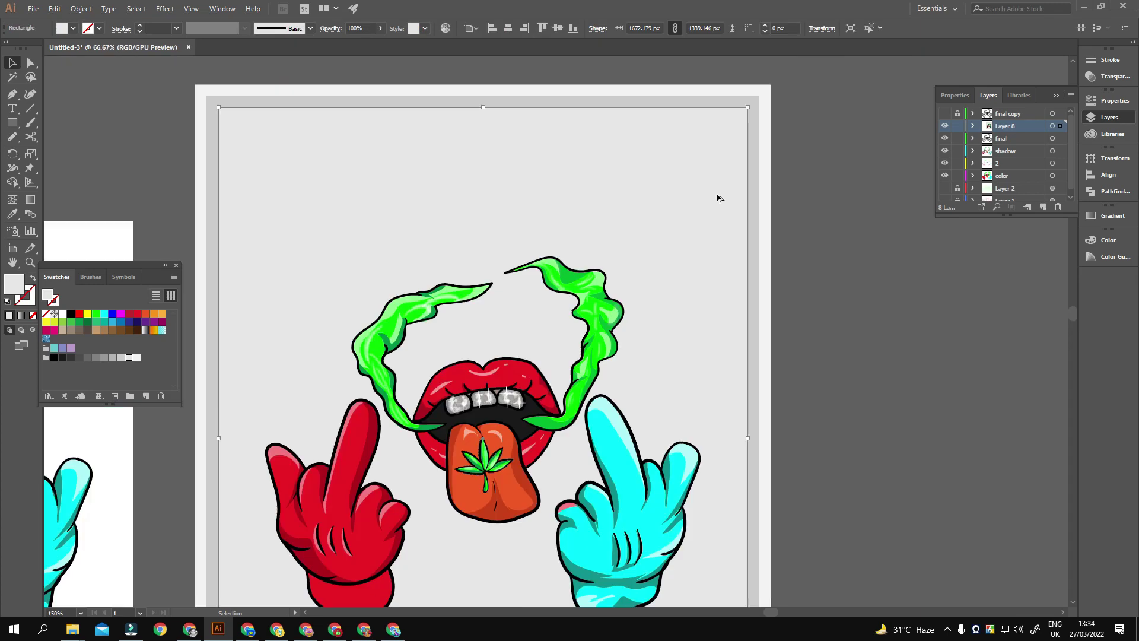
{"action": "left_click_drag", "start_coordinate": [706, 290], "coordinate": [828, 300]}
{"action": "scroll", "coordinate": [736, 318], "scroll_direction": "up", "scroll_amount": 1}
{"action": "scroll", "coordinate": [736, 317], "scroll_direction": "down", "scroll_amount": 1}
{"action": "scroll", "coordinate": [735, 318], "scroll_direction": "up", "scroll_amount": 1}
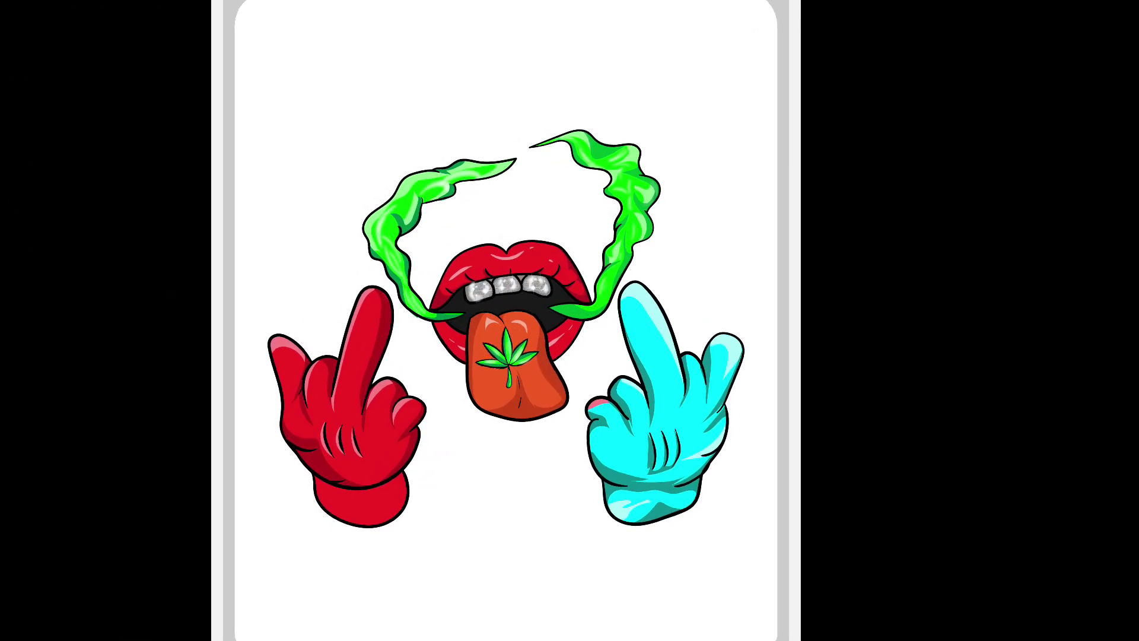